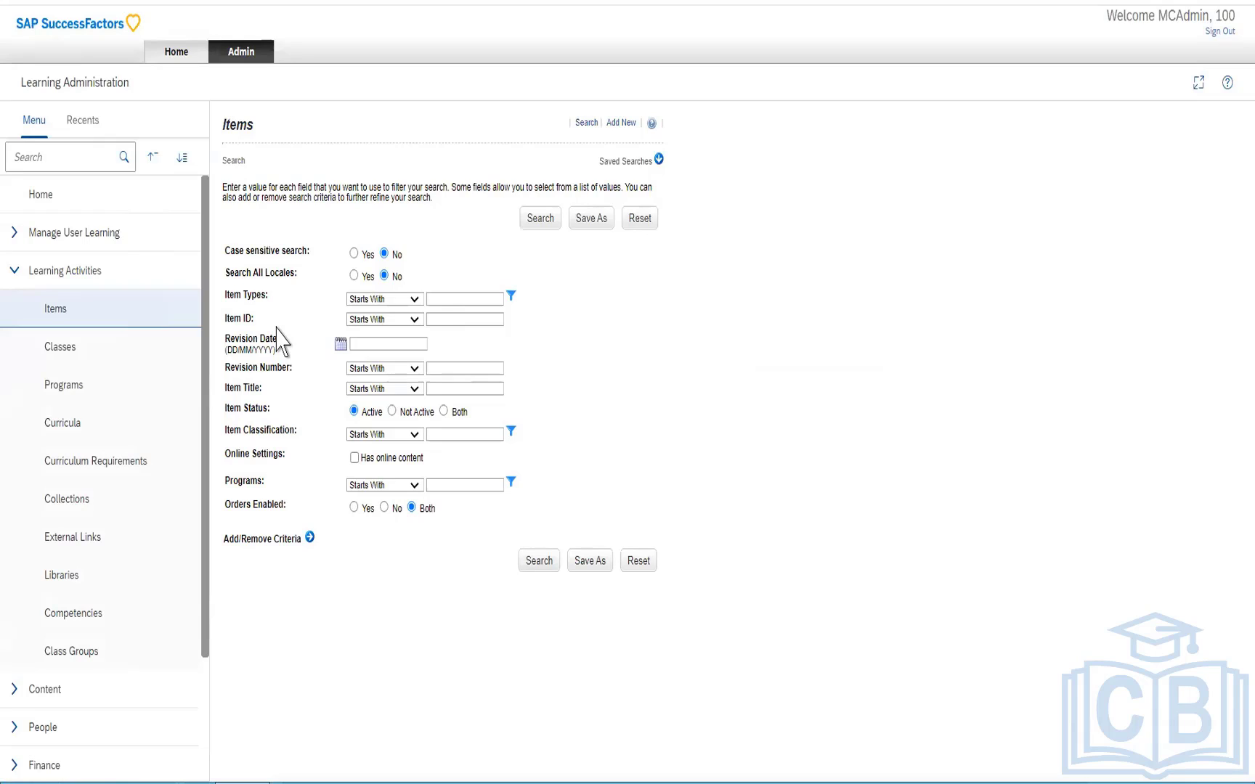
Step: View the form for adding a new learning item, and return to the item search
{"action": "left_click", "coordinate": [624, 124]}
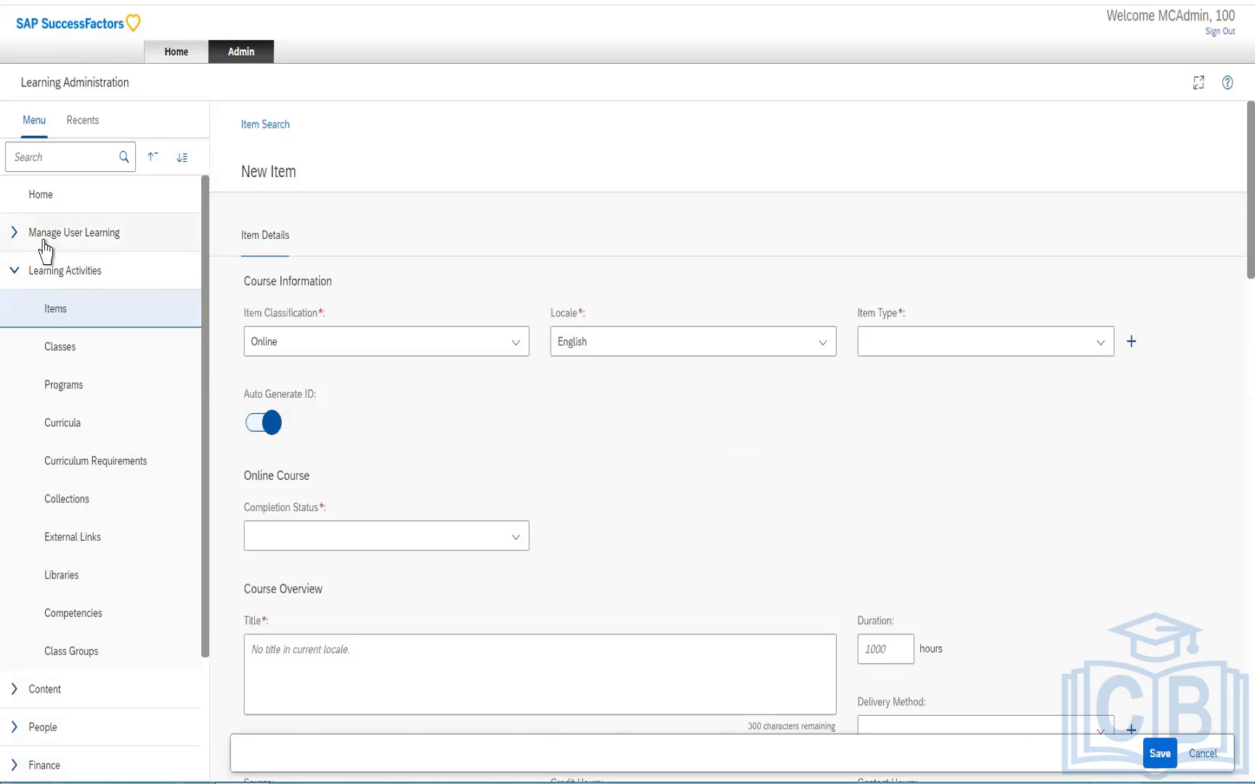
{"action": "left_click", "coordinate": [55, 308]}
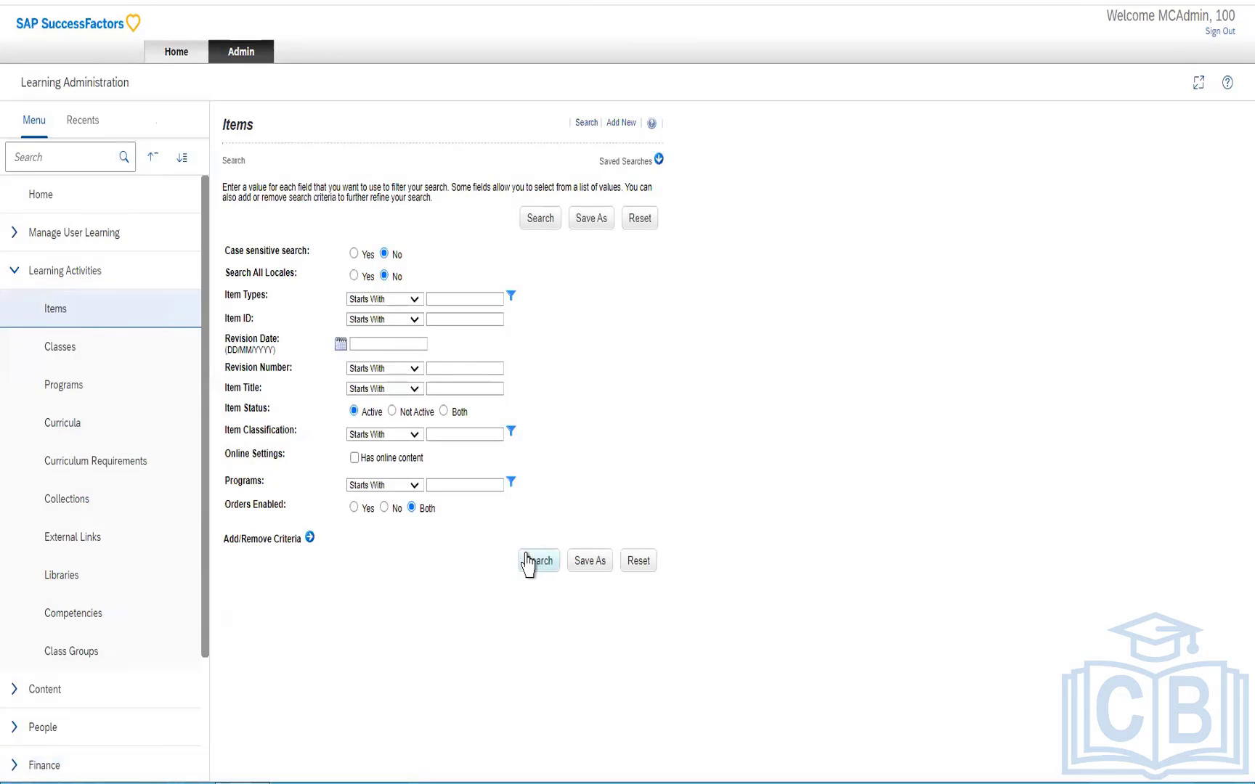
Step: Search all active items without extra filters and open the record titled Item_TEST_Survey
{"action": "left_click", "coordinate": [538, 561]}
{"action": "scroll", "coordinate": [701, 428], "scroll_direction": "down", "scroll_amount": 3}
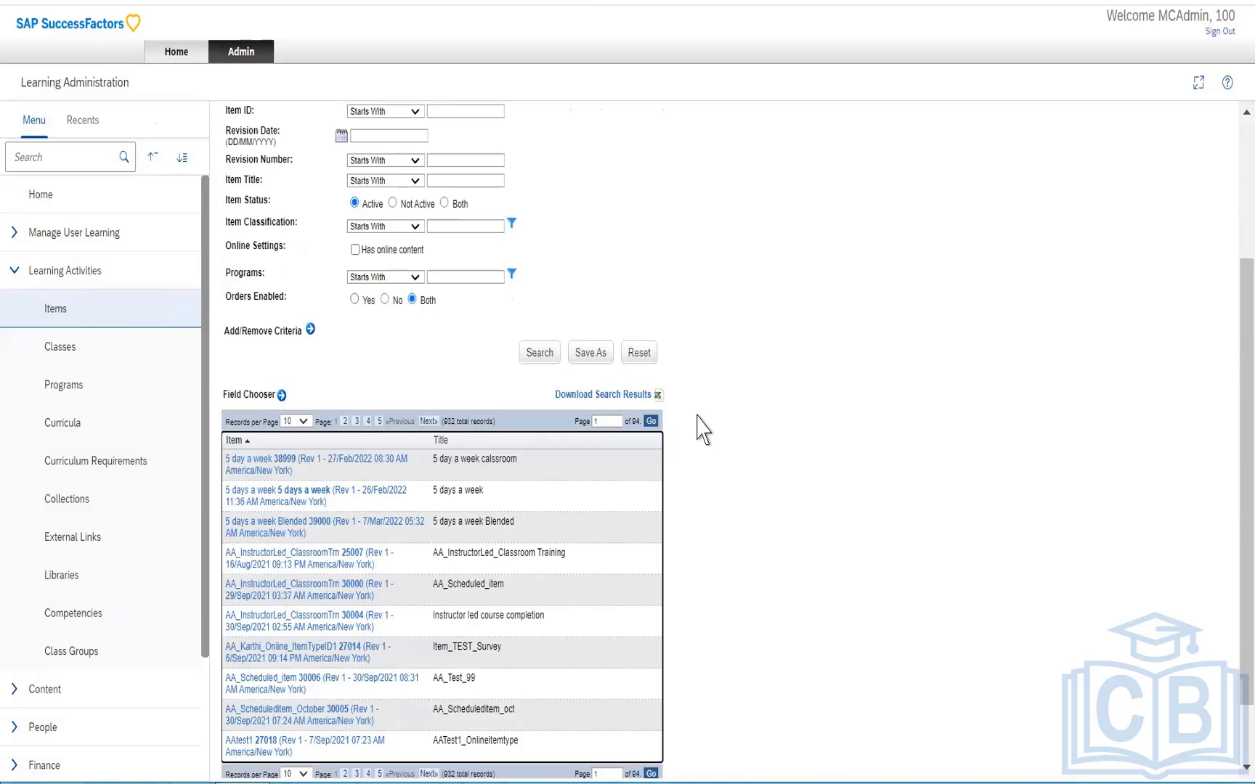
{"action": "scroll", "coordinate": [701, 428], "scroll_direction": "down", "scroll_amount": 1}
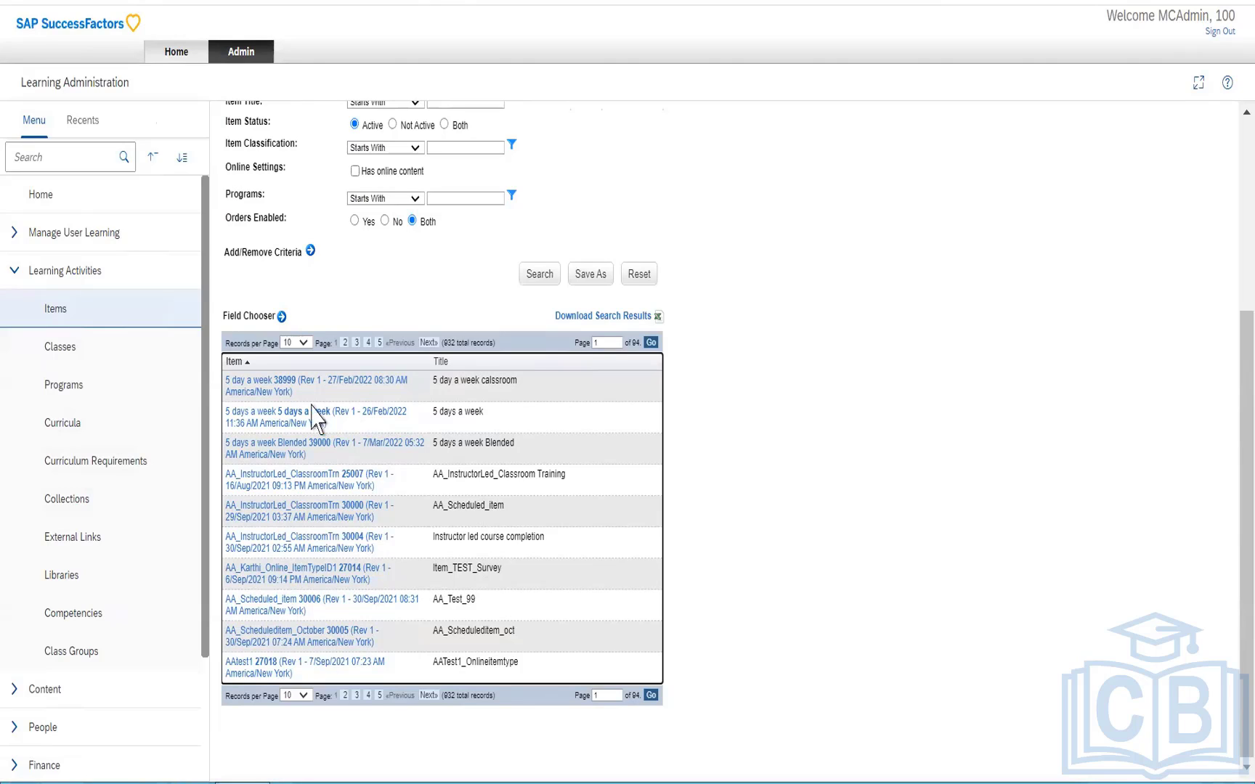
{"action": "left_click", "coordinate": [273, 577]}
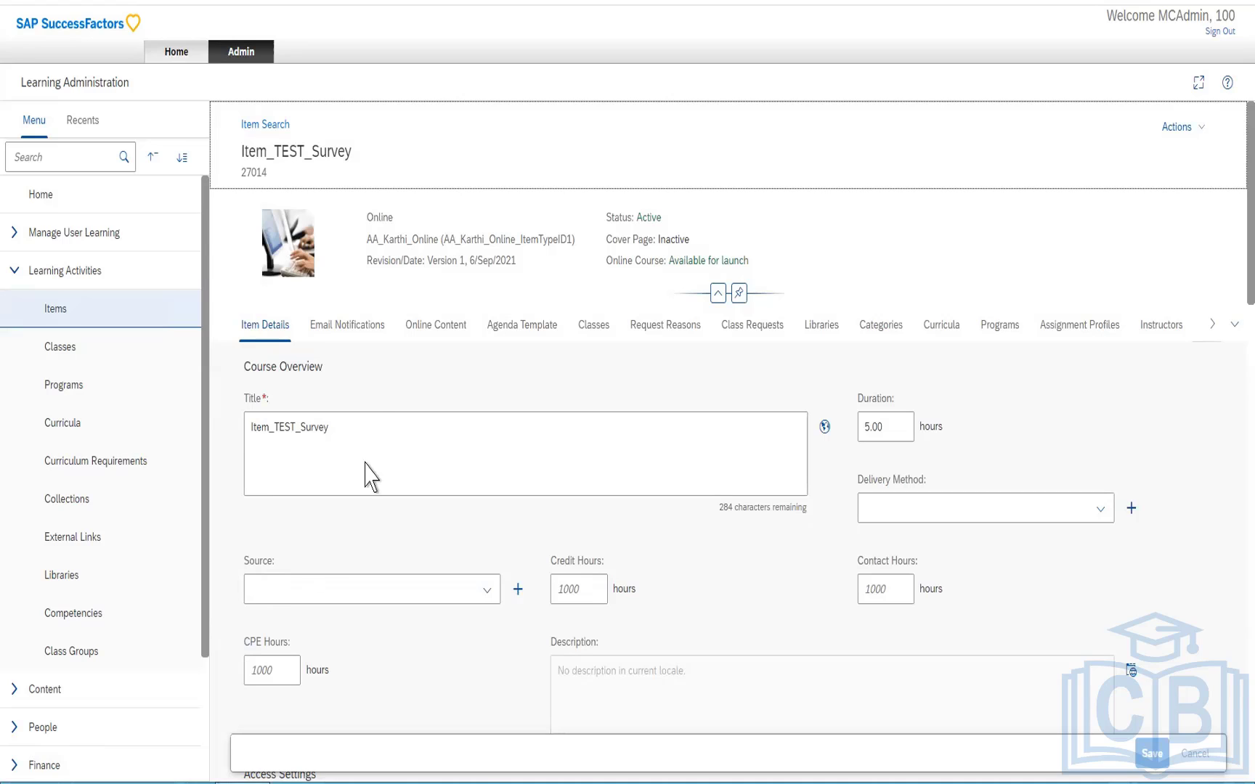
Step: Skim the full item details and examine the title and duration in the course overview
{"action": "left_click", "coordinate": [262, 409]}
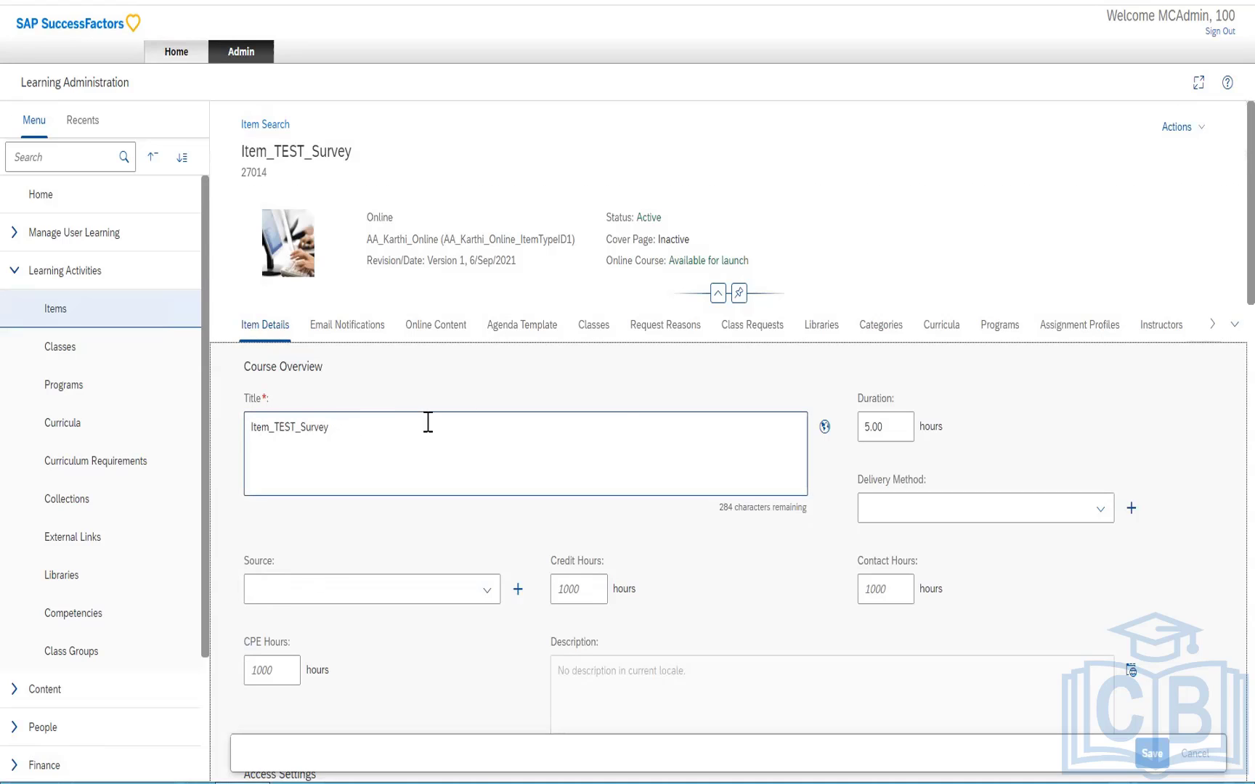
{"action": "left_click", "coordinate": [775, 443]}
{"action": "scroll", "coordinate": [846, 530], "scroll_direction": "down", "scroll_amount": 1}
{"action": "scroll", "coordinate": [846, 536], "scroll_direction": "down", "scroll_amount": 5}
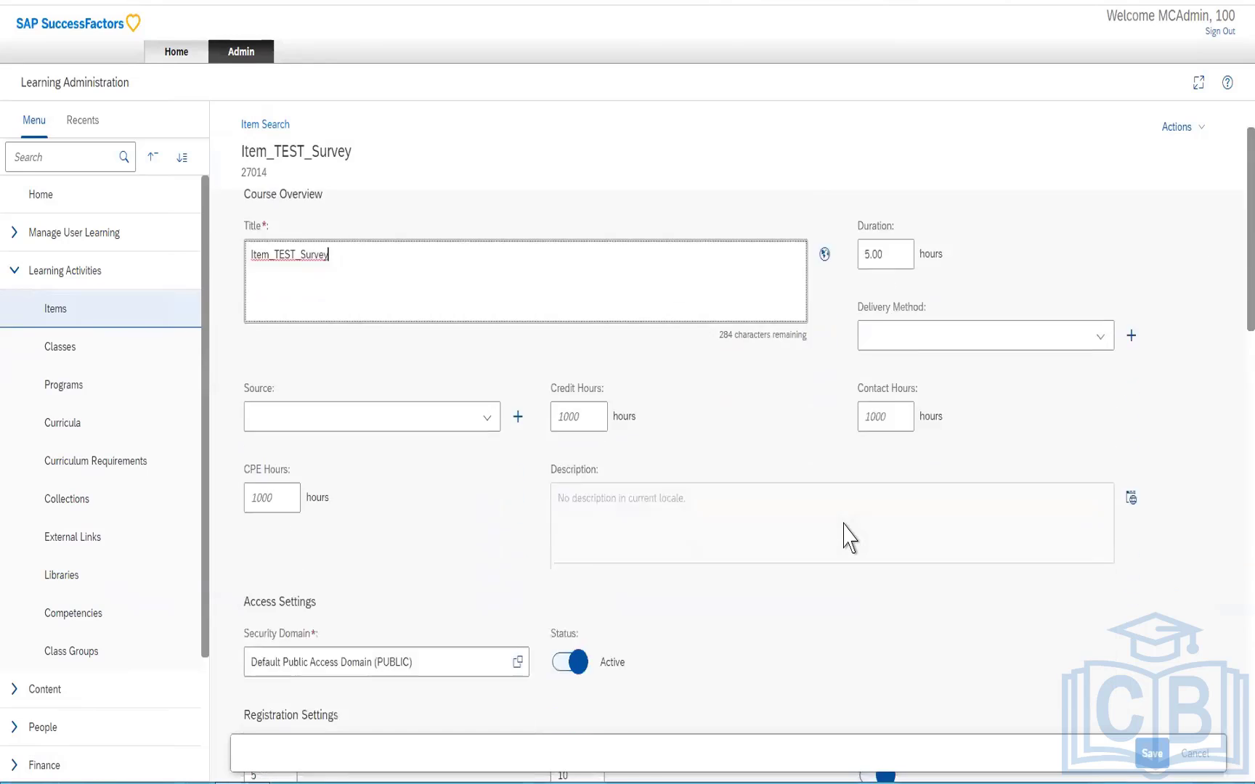
{"action": "scroll", "coordinate": [845, 524], "scroll_direction": "down", "scroll_amount": 15}
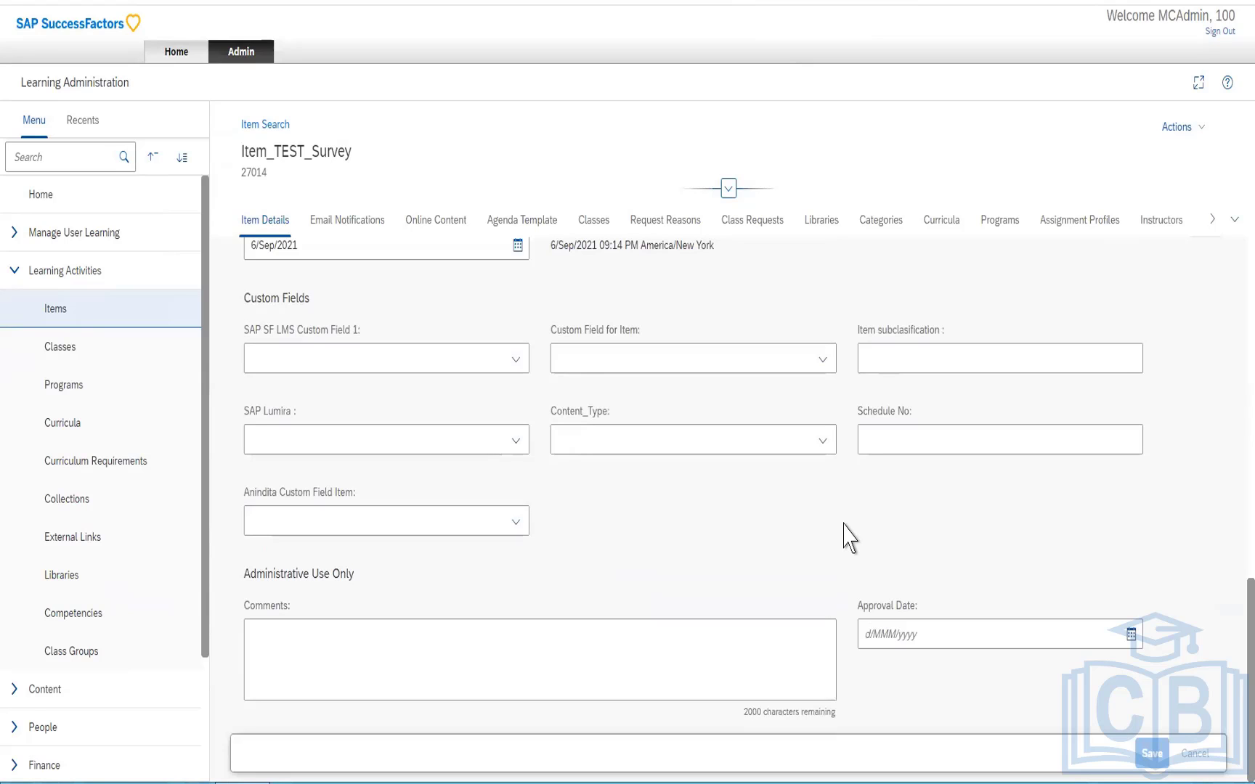
{"action": "scroll", "coordinate": [845, 534], "scroll_direction": "up", "scroll_amount": 15}
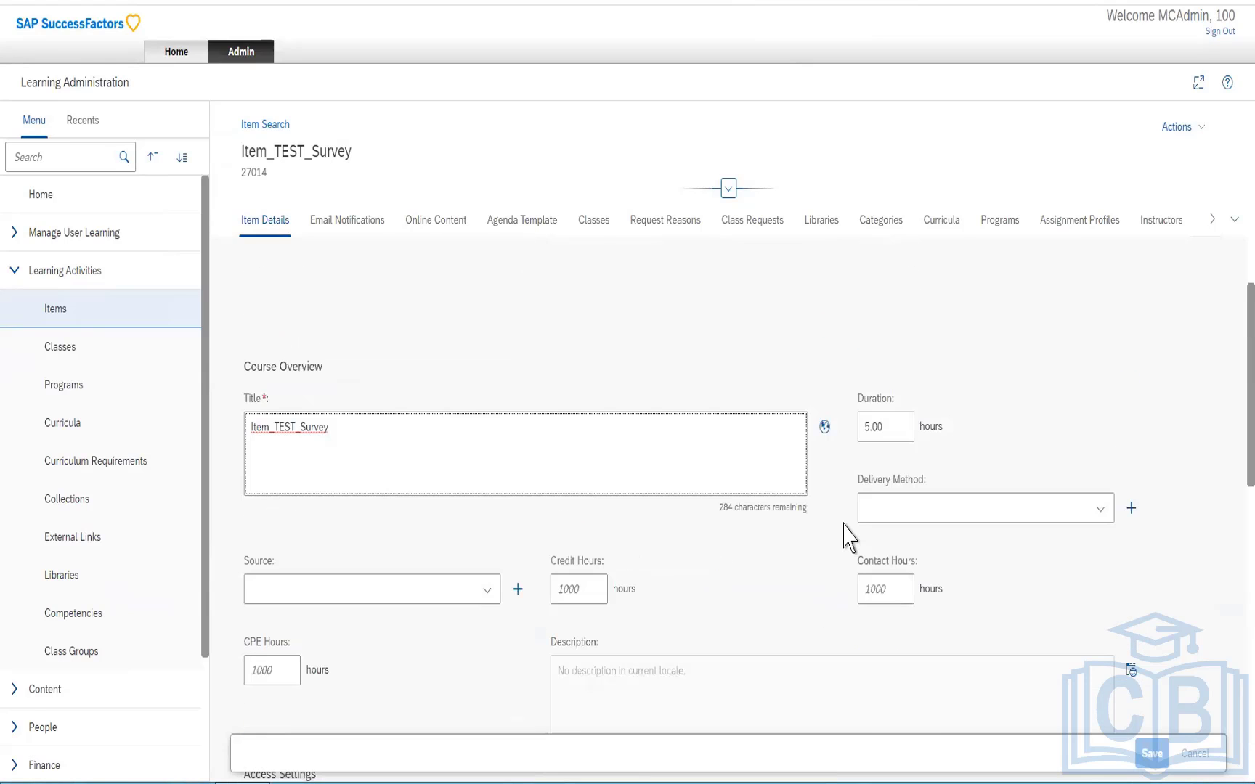
{"action": "left_click", "coordinate": [423, 459]}
{"action": "left_click_drag", "start_coordinate": [347, 445], "coordinate": [244, 436]}
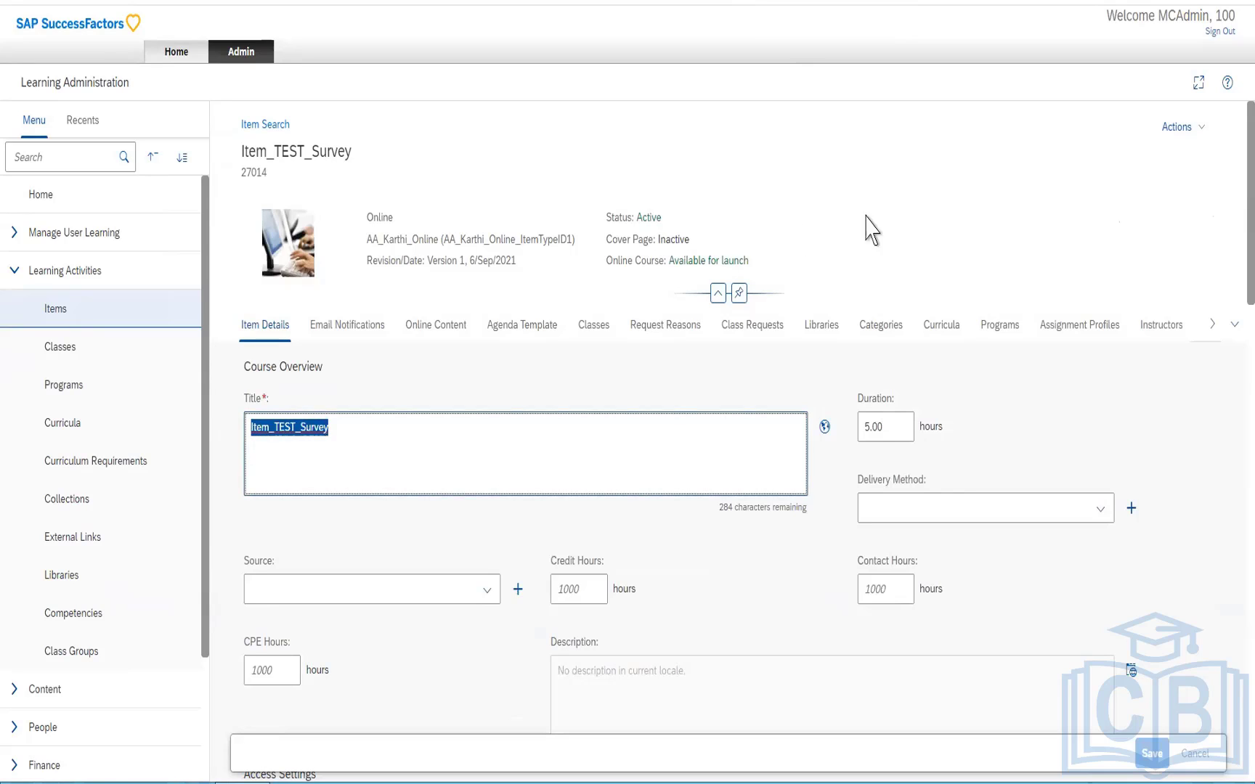
{"action": "left_click_drag", "start_coordinate": [892, 421], "coordinate": [851, 432]}
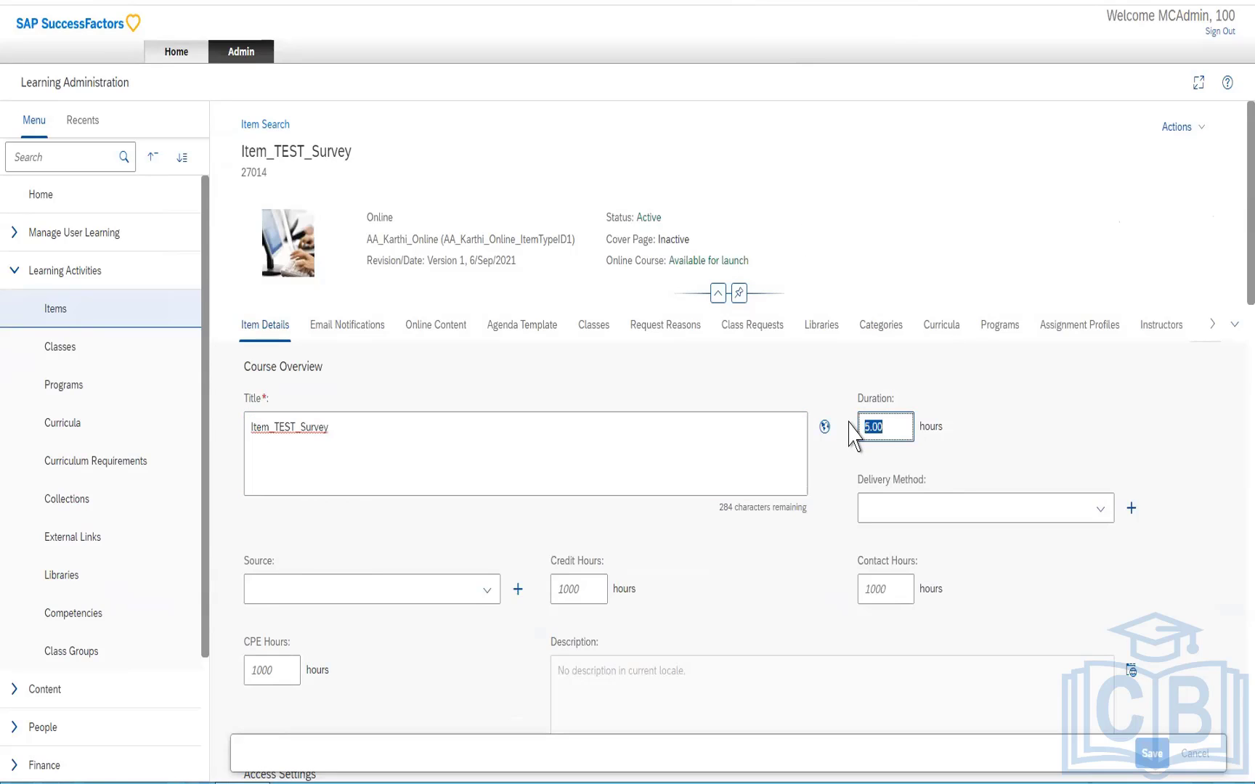
Step: Examine the available delivery methods and sources, plus the credit hours and contact hours fields of the item
{"action": "scroll", "coordinate": [972, 578], "scroll_direction": "down", "scroll_amount": 3}
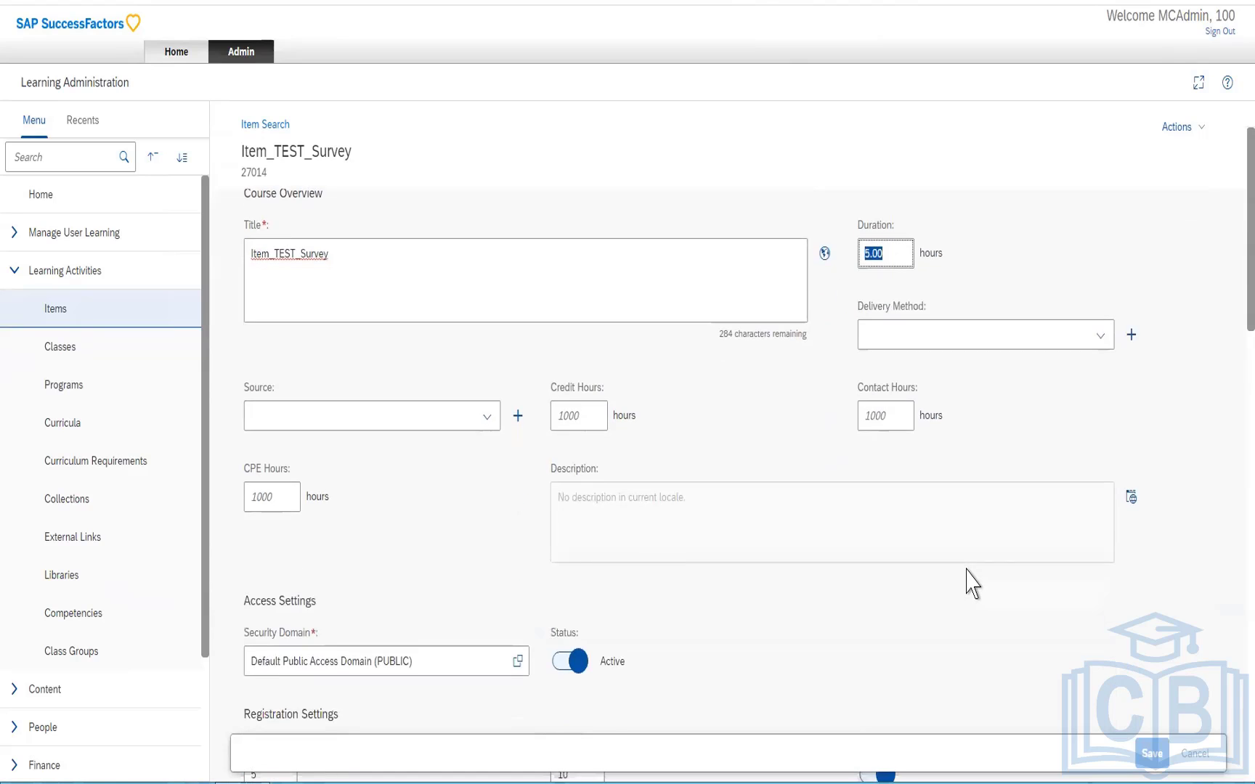
{"action": "left_click", "coordinate": [1101, 385]}
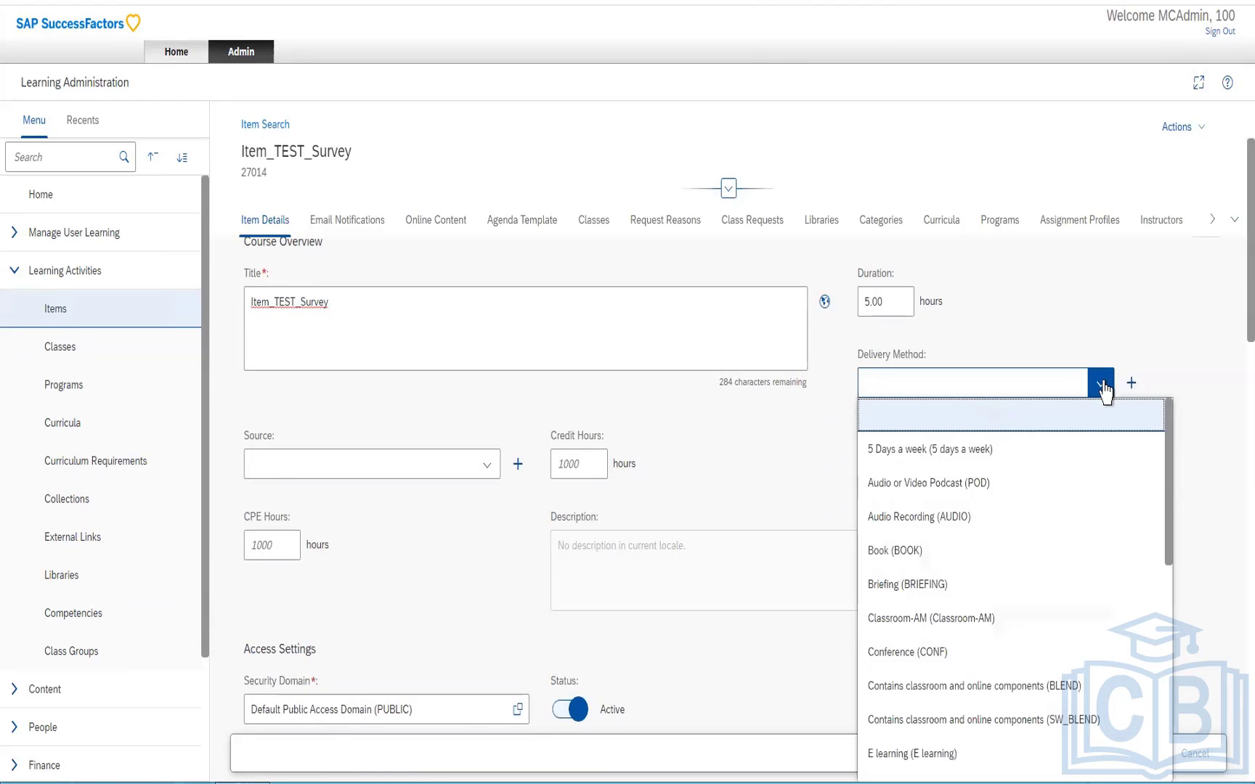
{"action": "left_click", "coordinate": [804, 476]}
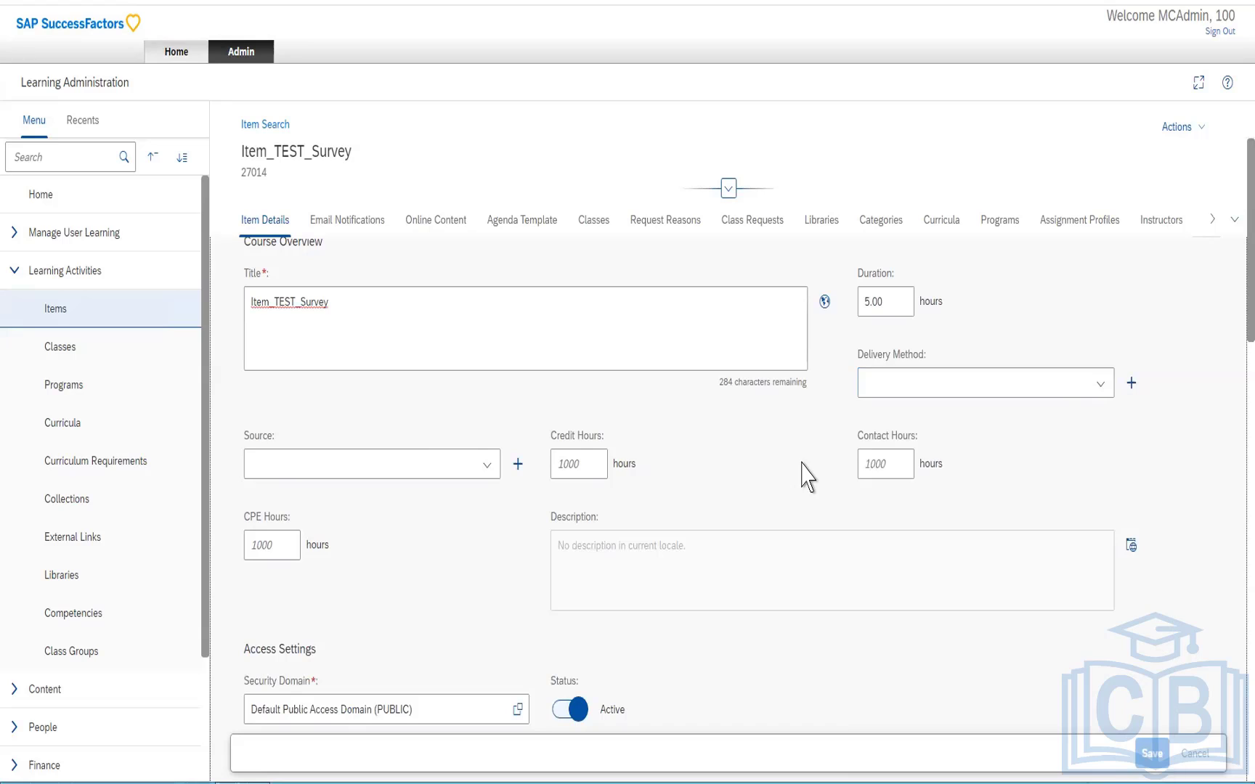
{"action": "left_click", "coordinate": [1102, 384]}
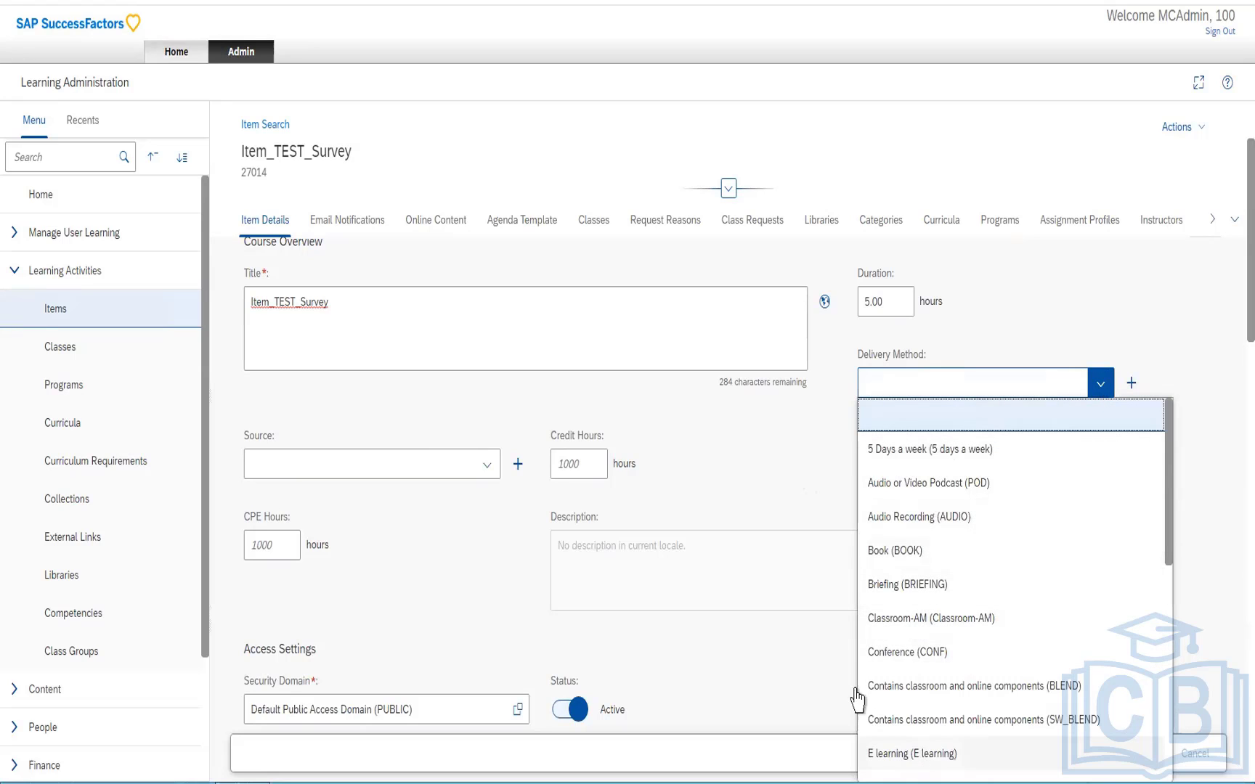
{"action": "left_click", "coordinate": [768, 459]}
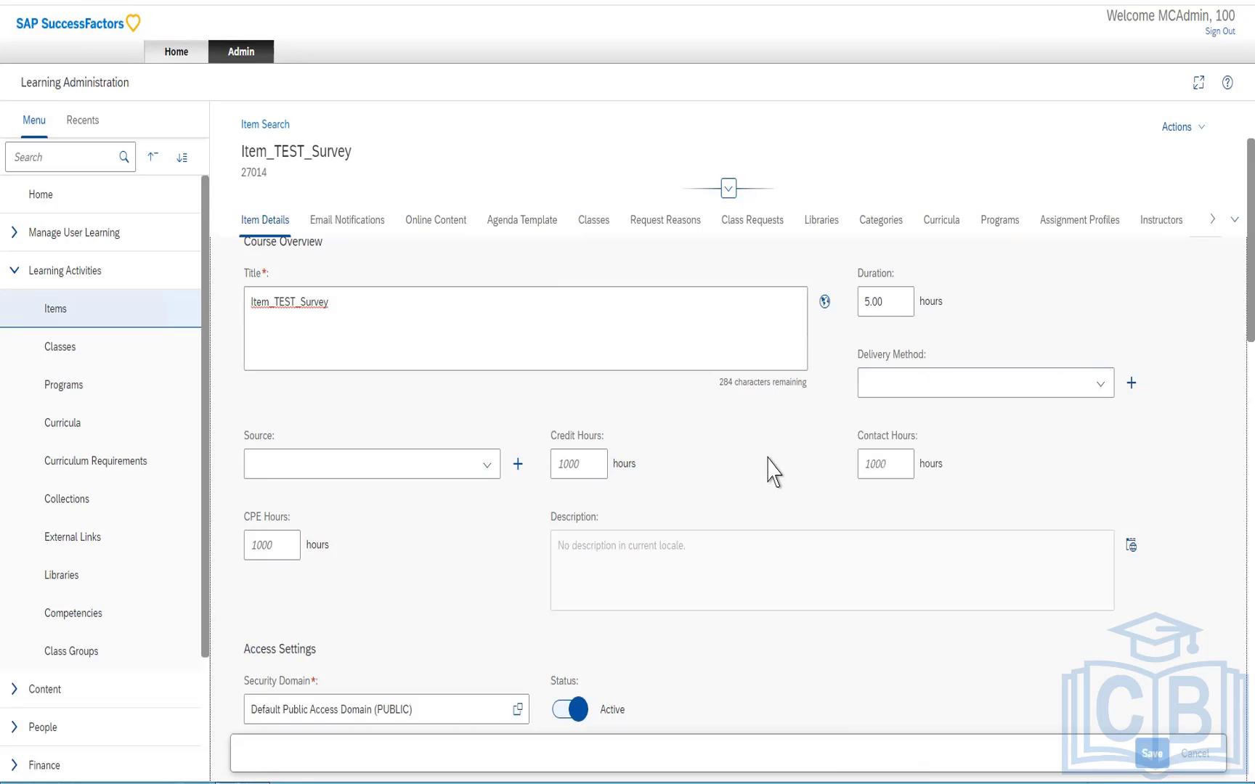
{"action": "left_click", "coordinate": [486, 468]}
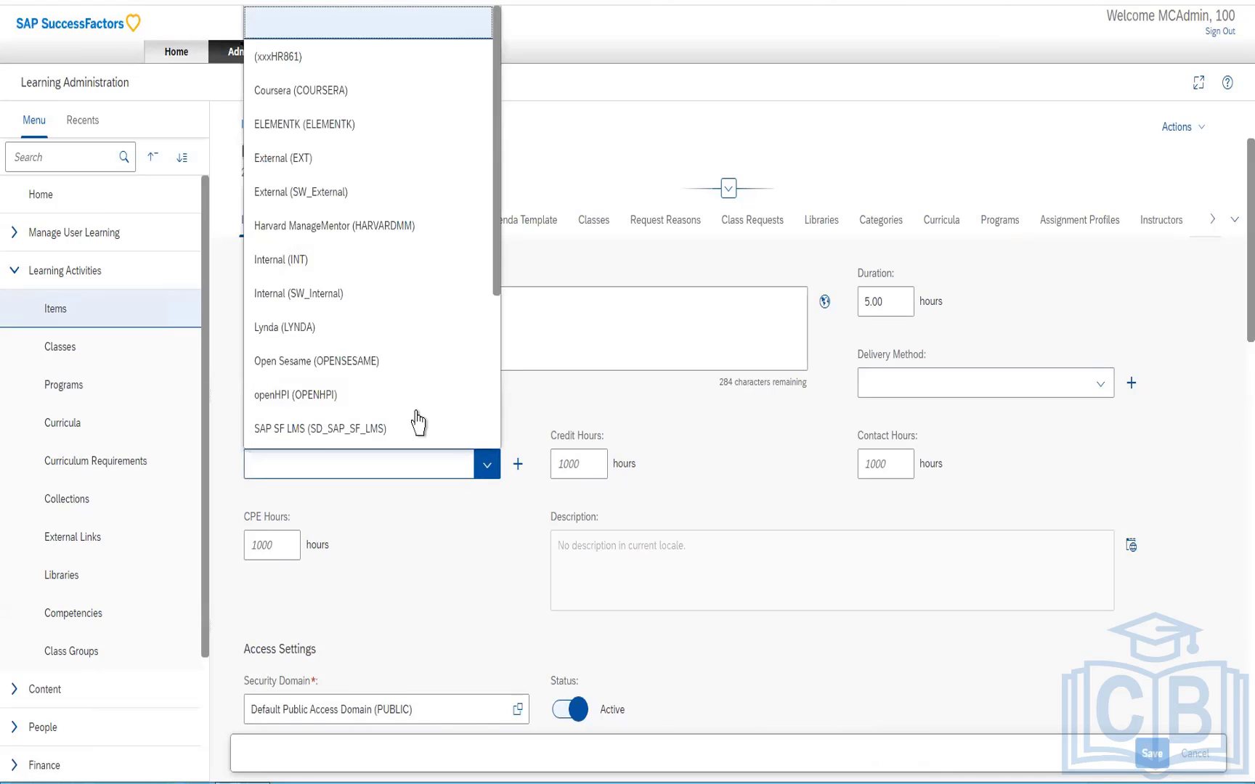
{"action": "left_click", "coordinate": [581, 473]}
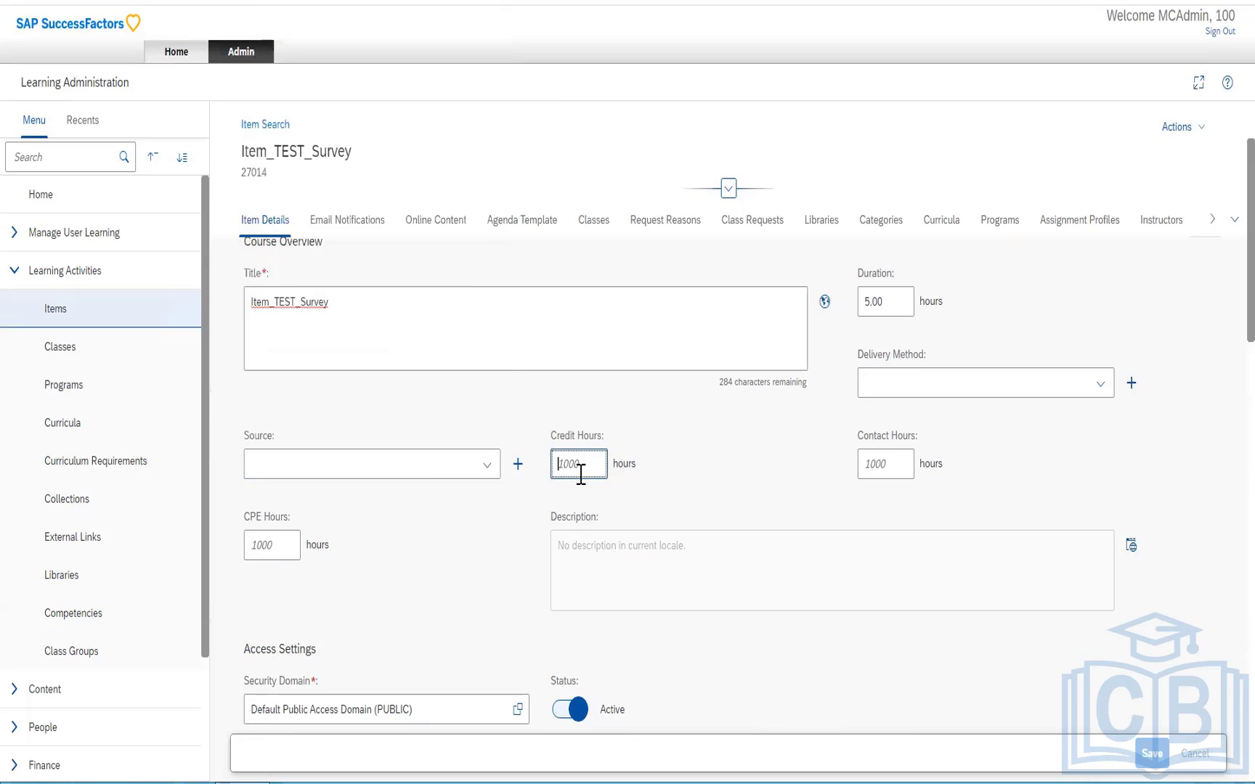
{"action": "left_click", "coordinate": [874, 463]}
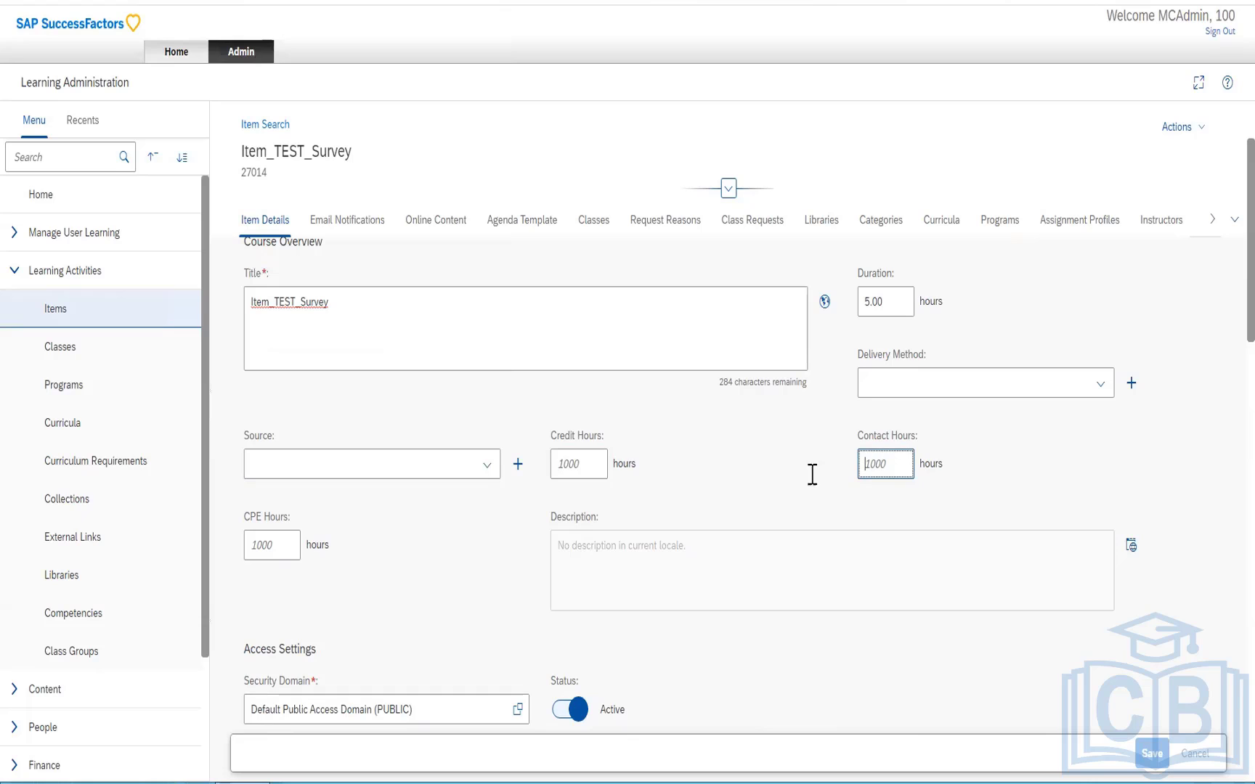
Step: Examine the item's access, registration, approval process, course rating and assignment settings
{"action": "scroll", "coordinate": [622, 574], "scroll_direction": "down", "scroll_amount": 2}
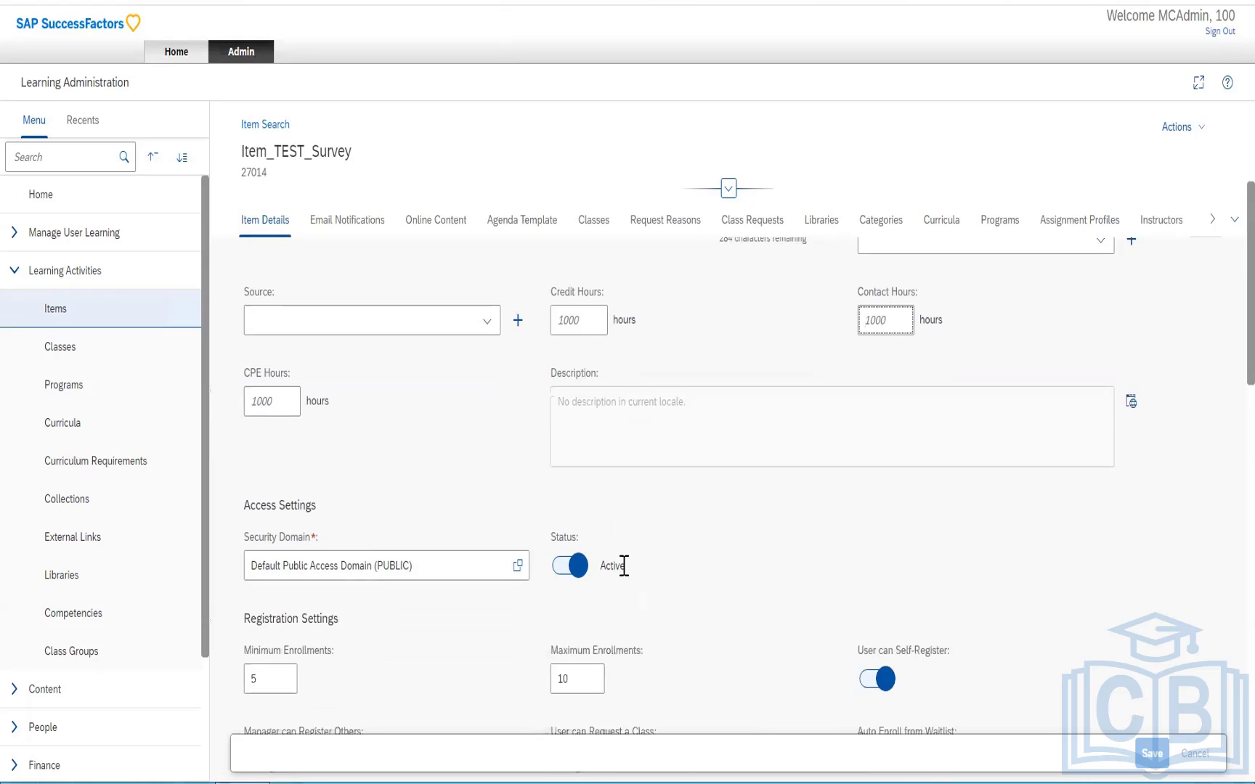
{"action": "scroll", "coordinate": [623, 566], "scroll_direction": "down", "scroll_amount": 1}
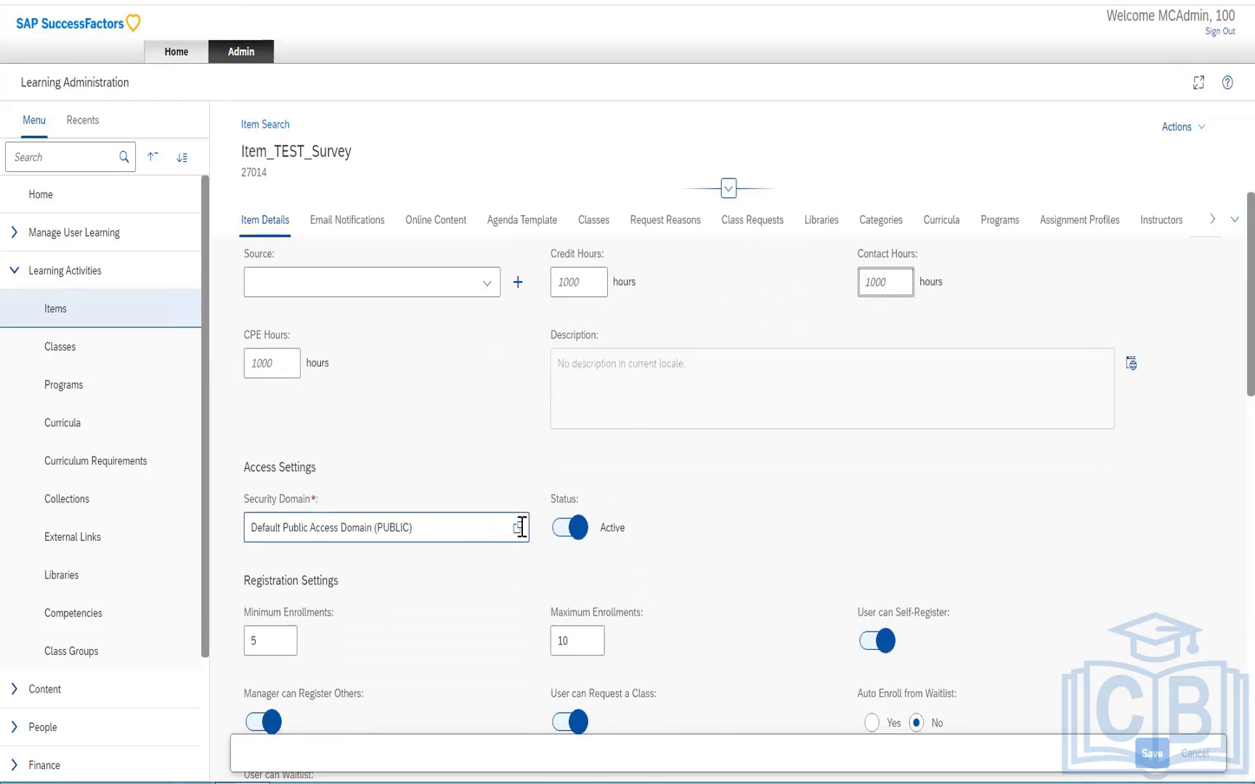
{"action": "scroll", "coordinate": [496, 590], "scroll_direction": "down", "scroll_amount": 2}
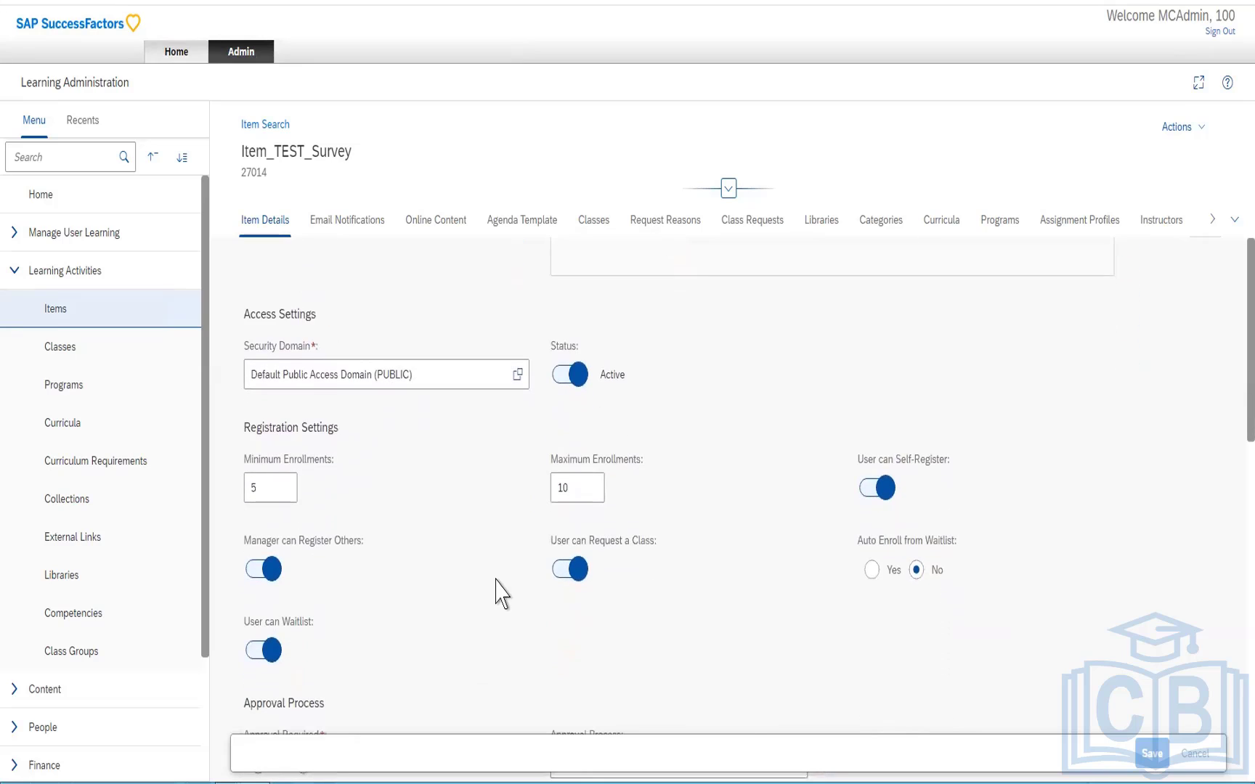
{"action": "scroll", "coordinate": [496, 590], "scroll_direction": "down", "scroll_amount": 2}
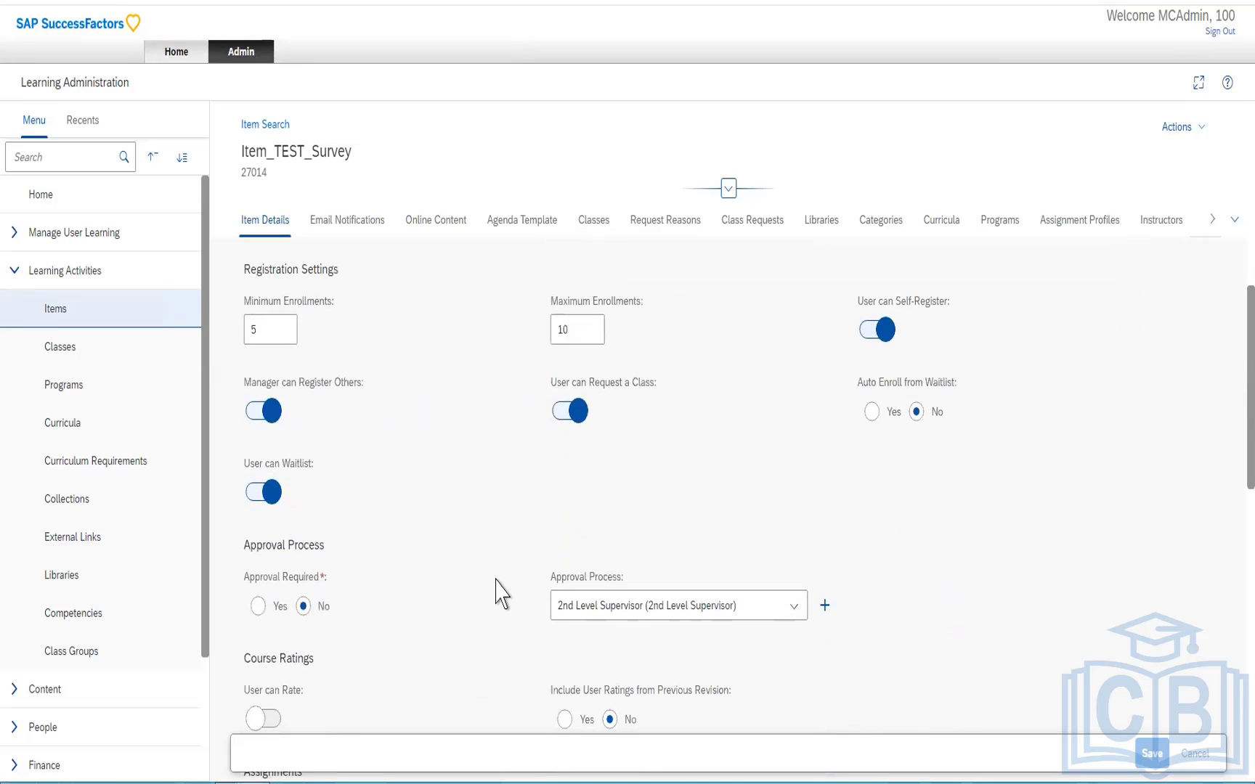
{"action": "scroll", "coordinate": [498, 593], "scroll_direction": "down", "scroll_amount": 3}
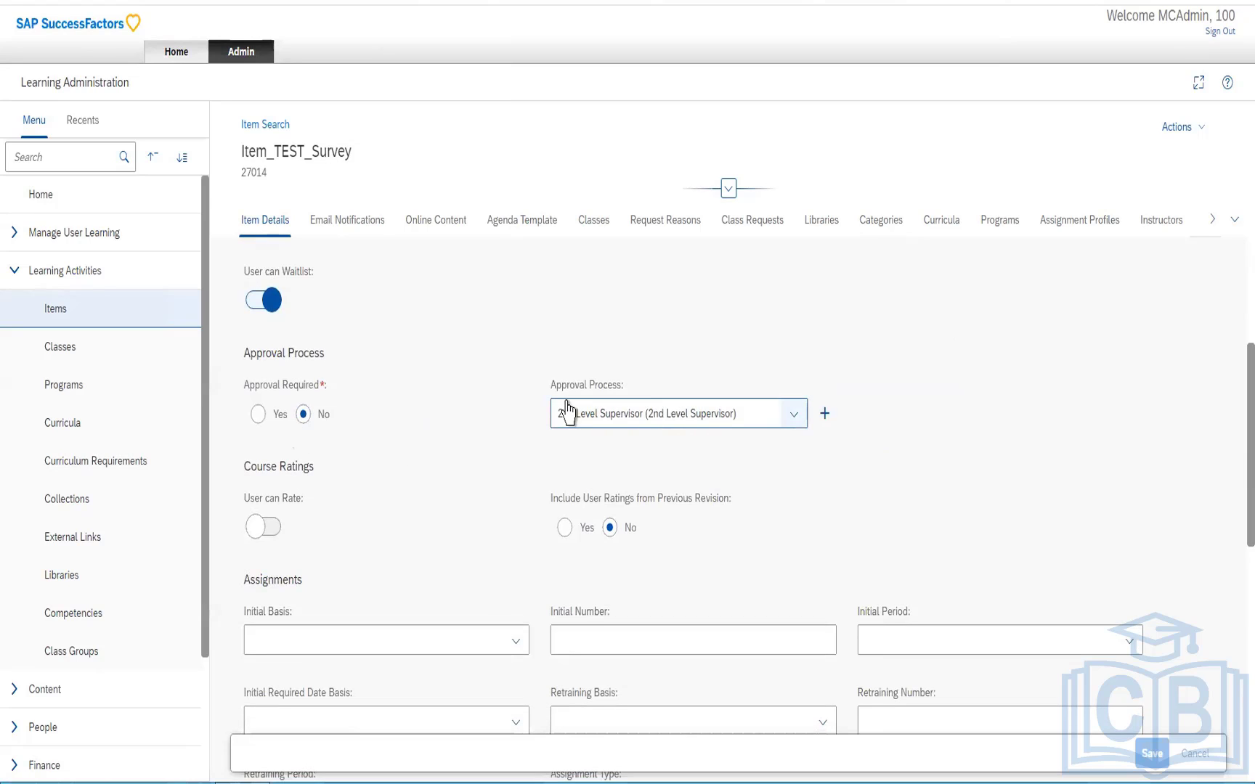
{"action": "scroll", "coordinate": [476, 533], "scroll_direction": "down", "scroll_amount": 2}
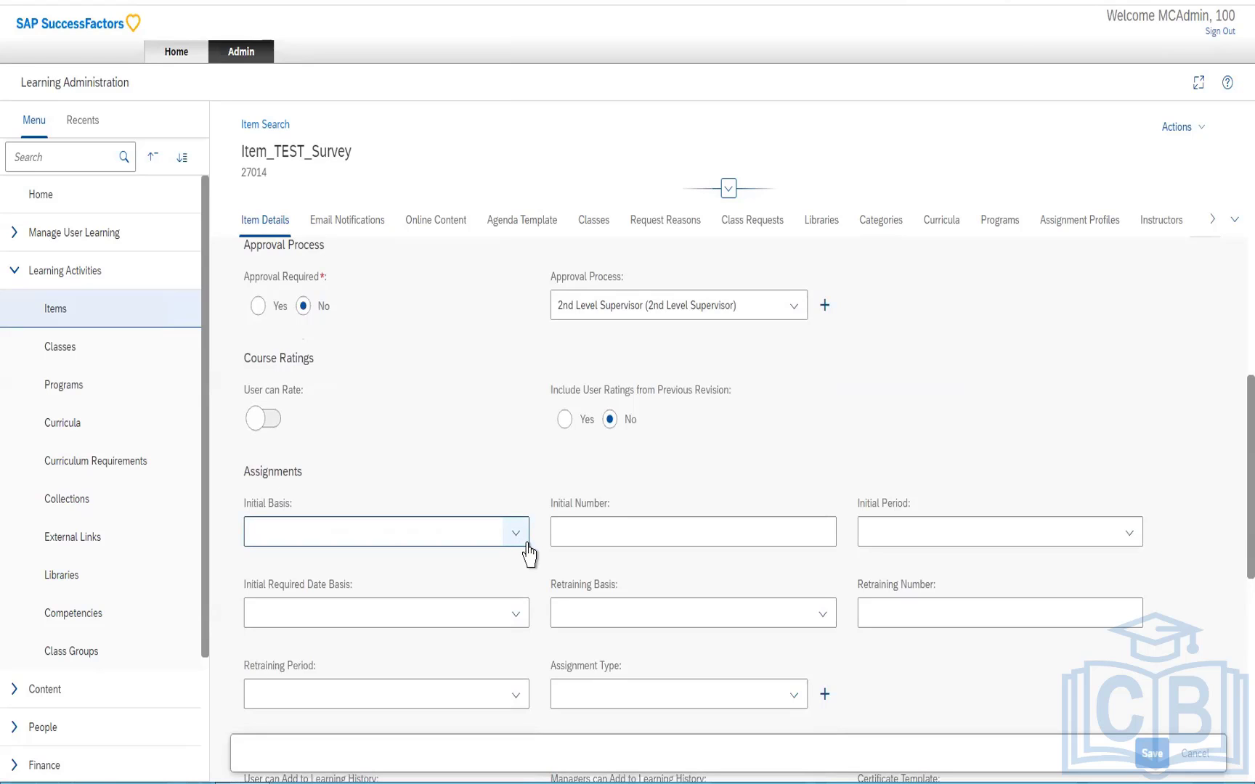
Step: Examine the item's completion settings, including user additions to learning history, plus the version details, custom fields and administrative fields
{"action": "scroll", "coordinate": [530, 557], "scroll_direction": "down", "scroll_amount": 6}
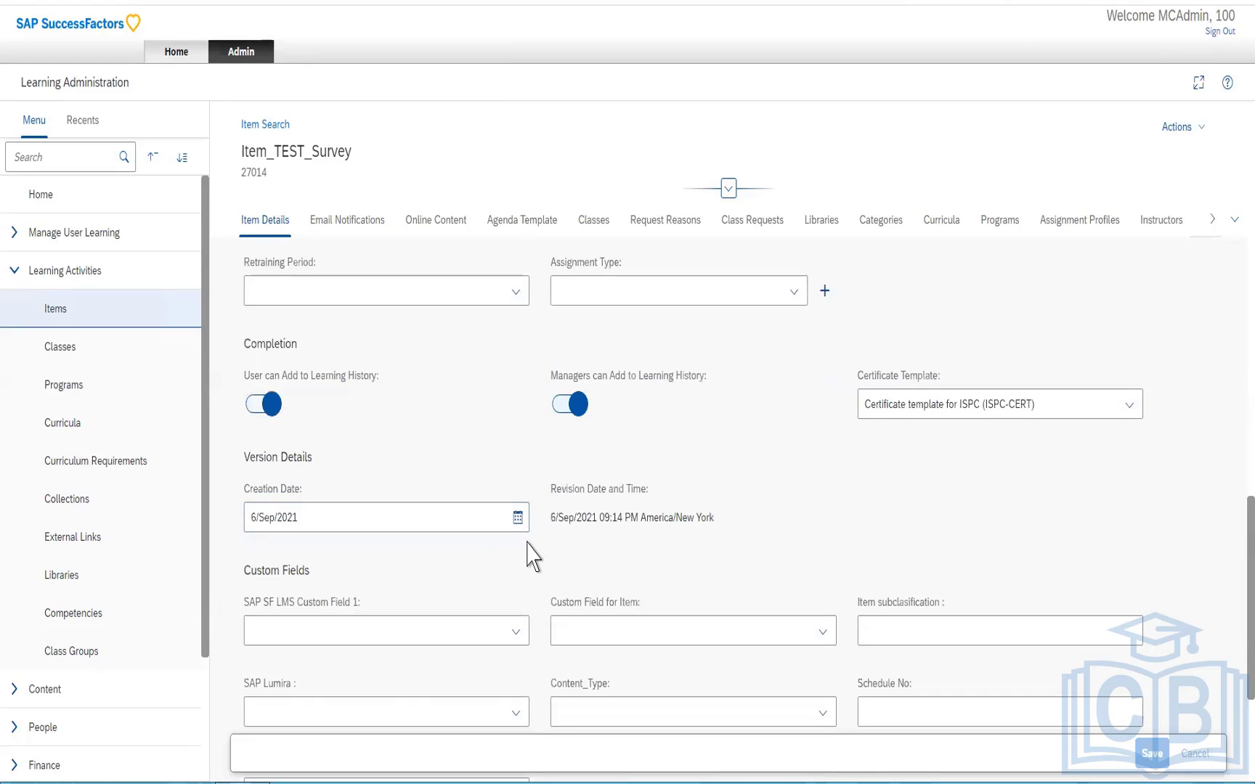
{"action": "scroll", "coordinate": [534, 557], "scroll_direction": "down", "scroll_amount": 4}
{"action": "scroll", "coordinate": [528, 556], "scroll_direction": "up", "scroll_amount": 3}
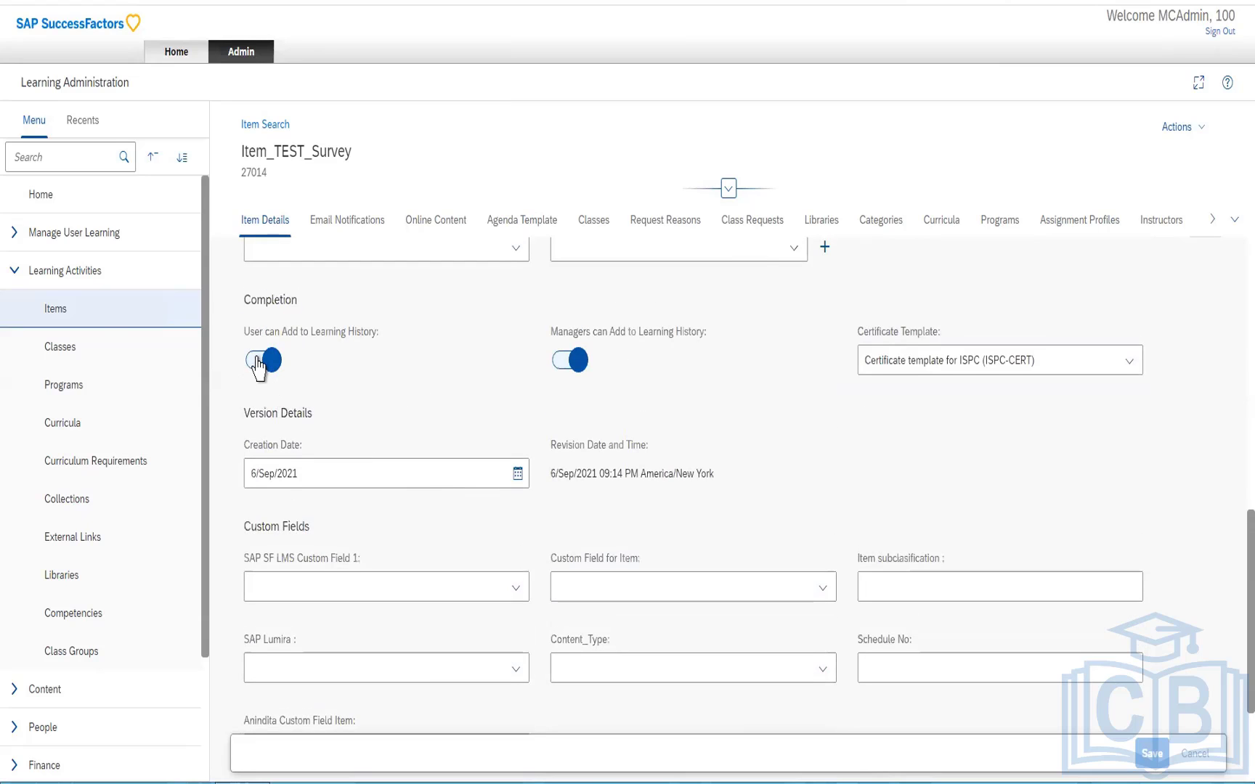
{"action": "left_click_drag", "start_coordinate": [273, 336], "coordinate": [379, 341]}
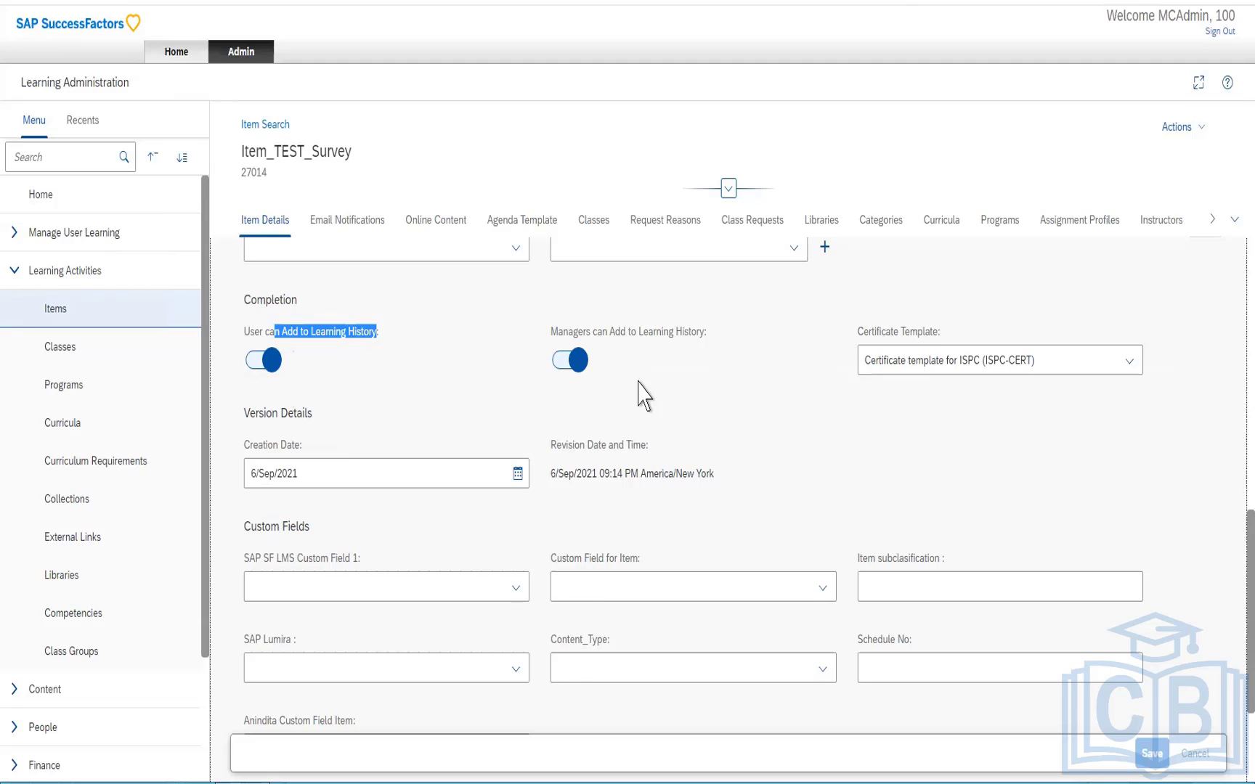
{"action": "left_click", "coordinate": [439, 415]}
{"action": "scroll", "coordinate": [443, 416], "scroll_direction": "down", "scroll_amount": 2}
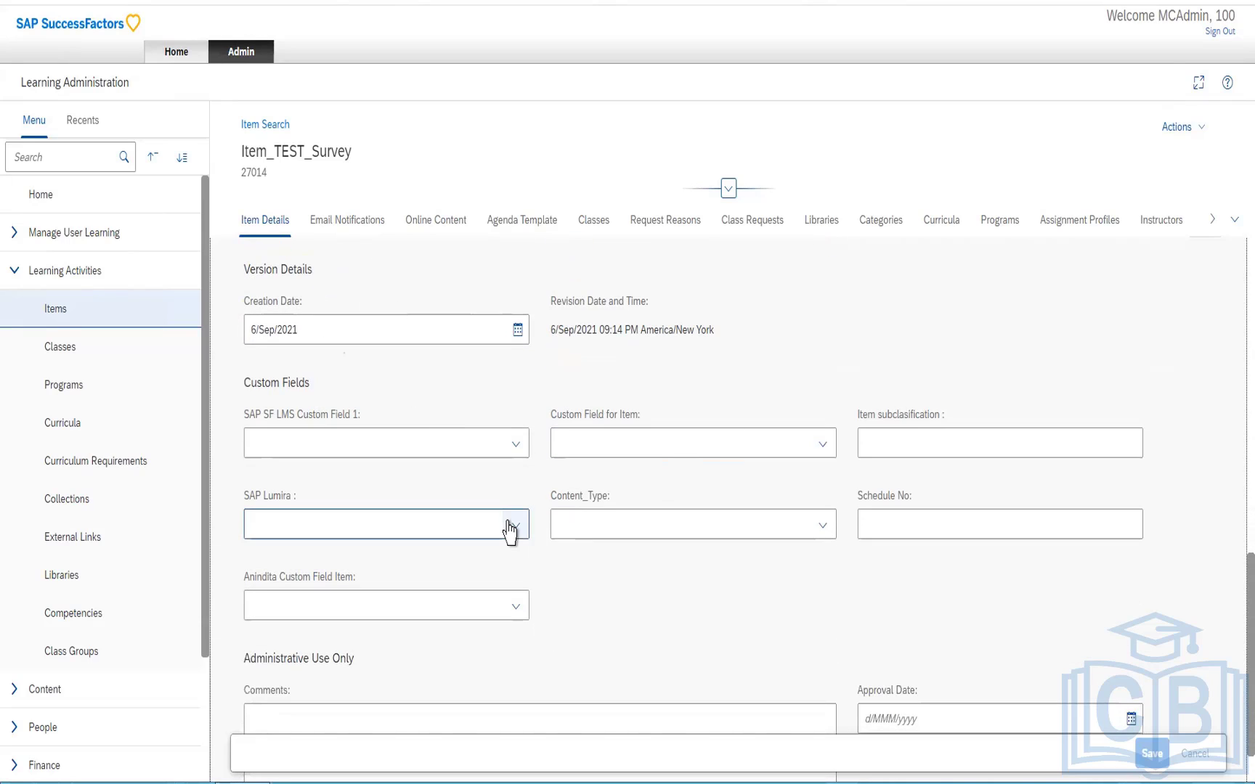
{"action": "scroll", "coordinate": [510, 533], "scroll_direction": "down", "scroll_amount": 1}
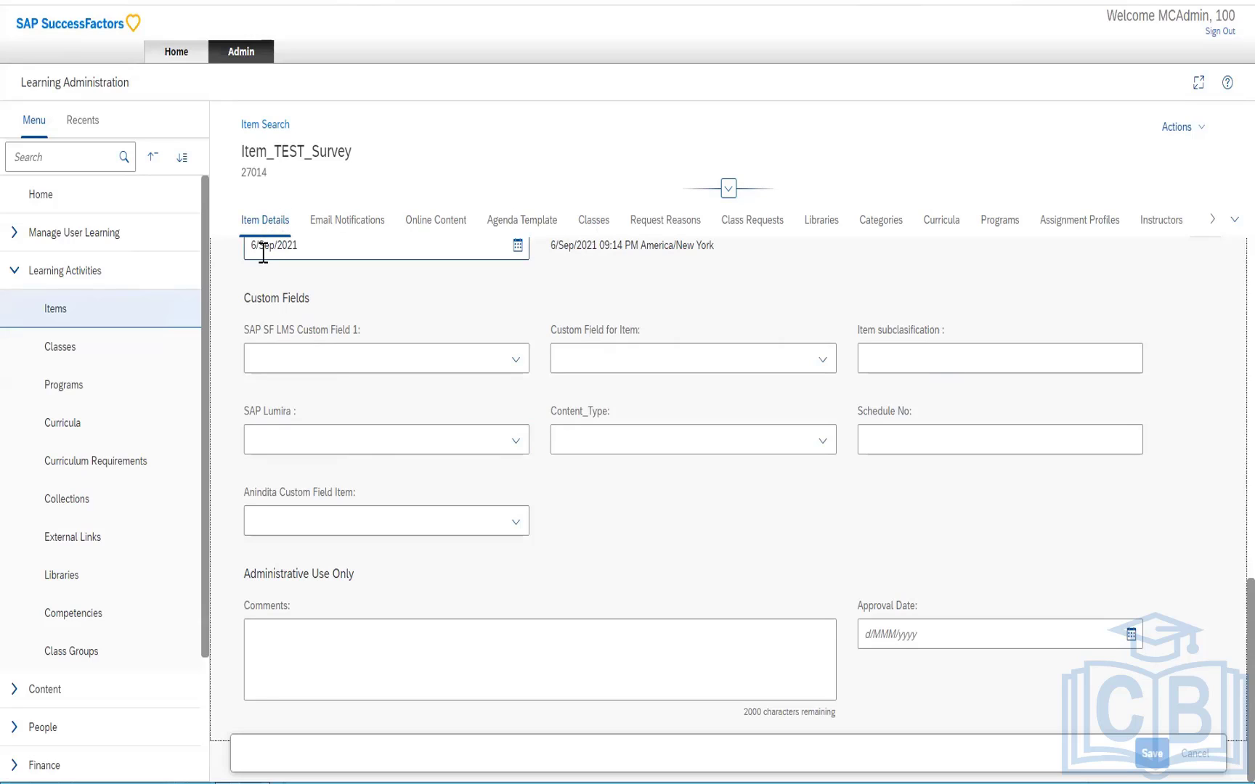
Step: Open the item's email notifications and skim the class cancellation, registration and withdraw notification sections
{"action": "left_click", "coordinate": [329, 227]}
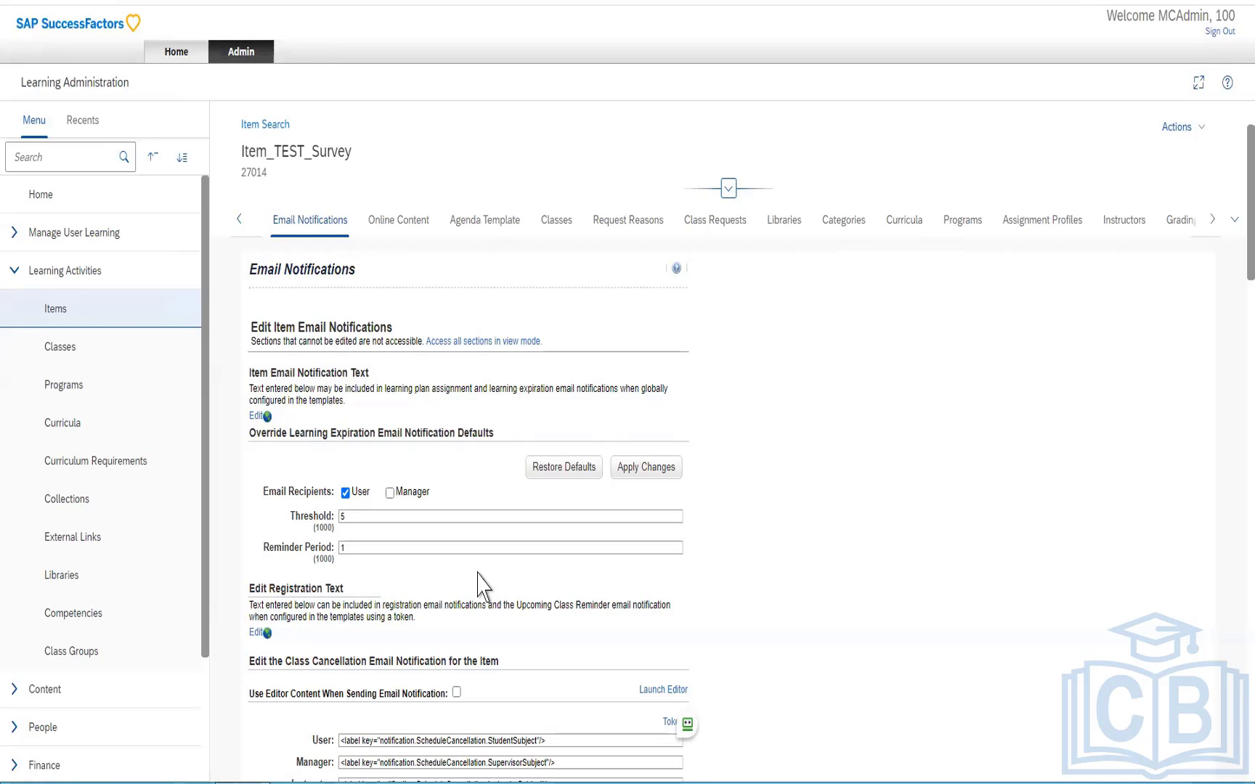
{"action": "scroll", "coordinate": [479, 585], "scroll_direction": "down", "scroll_amount": 3}
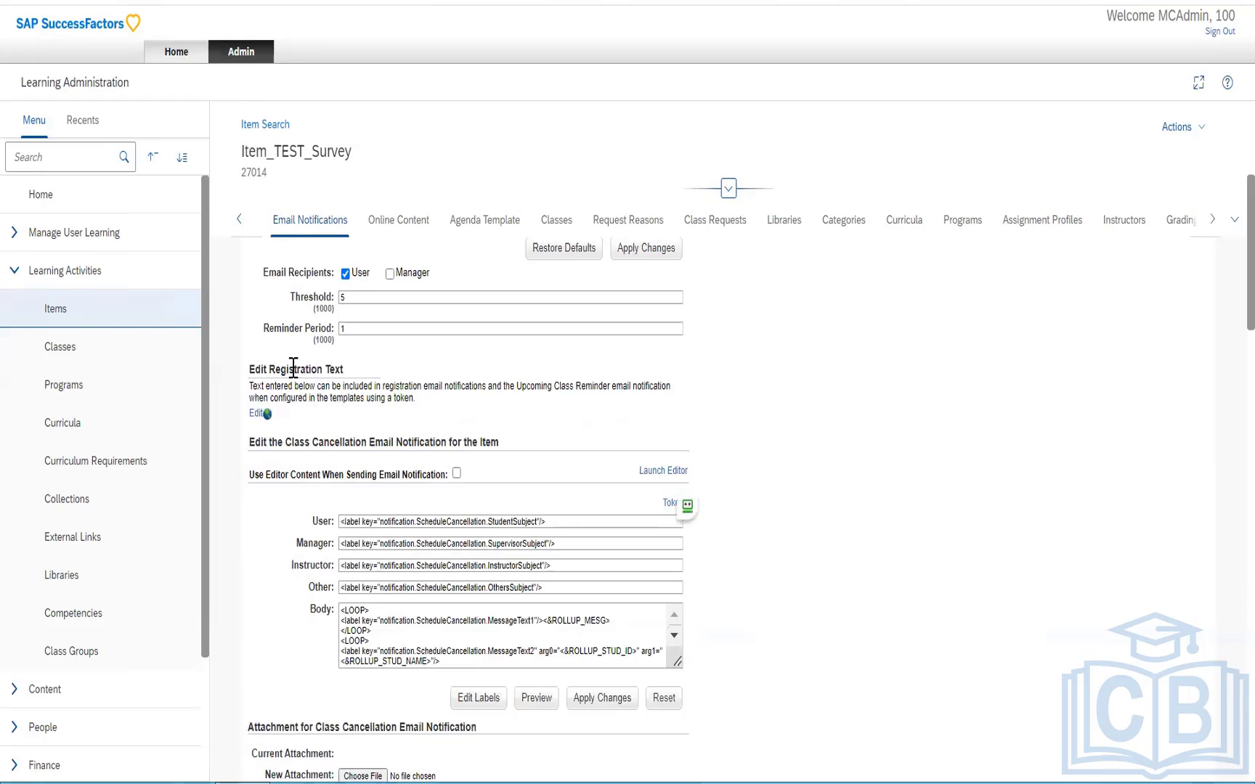
{"action": "scroll", "coordinate": [293, 368], "scroll_direction": "down", "scroll_amount": 6}
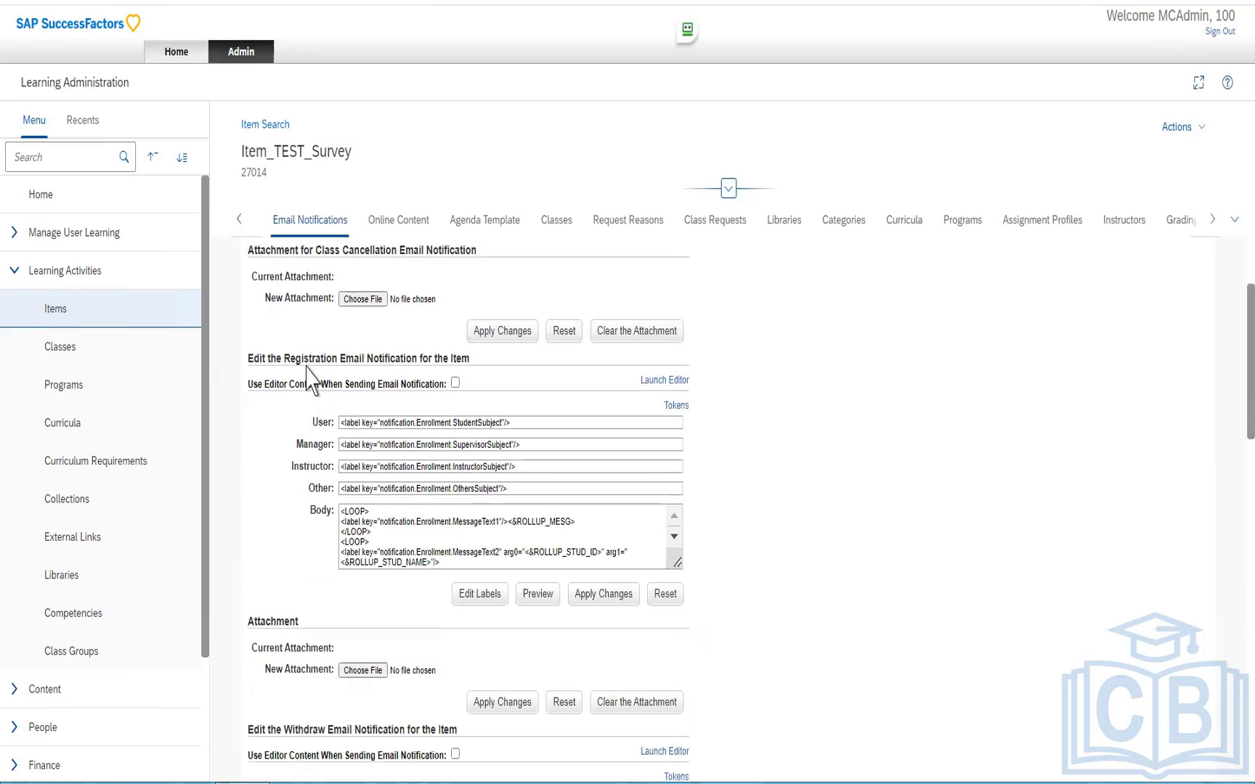
{"action": "scroll", "coordinate": [420, 549], "scroll_direction": "down", "scroll_amount": 3}
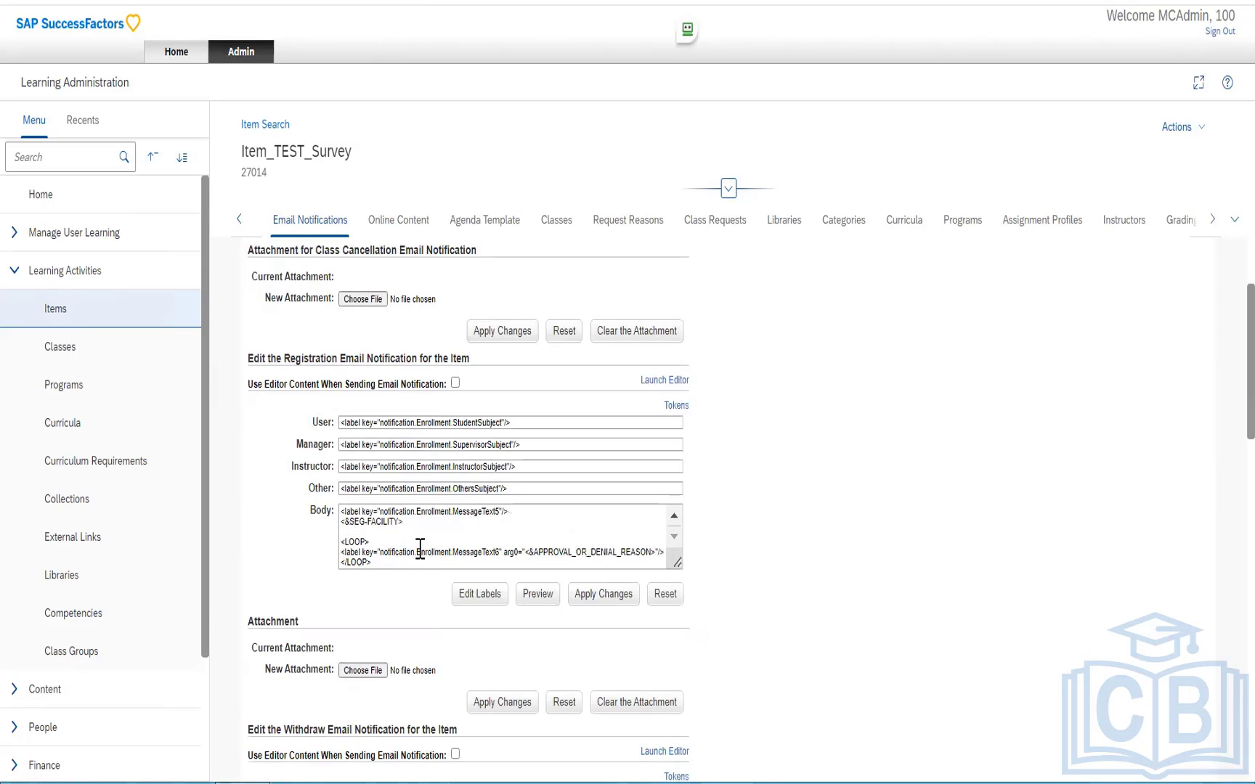
{"action": "left_click_drag", "start_coordinate": [304, 728], "coordinate": [430, 715]}
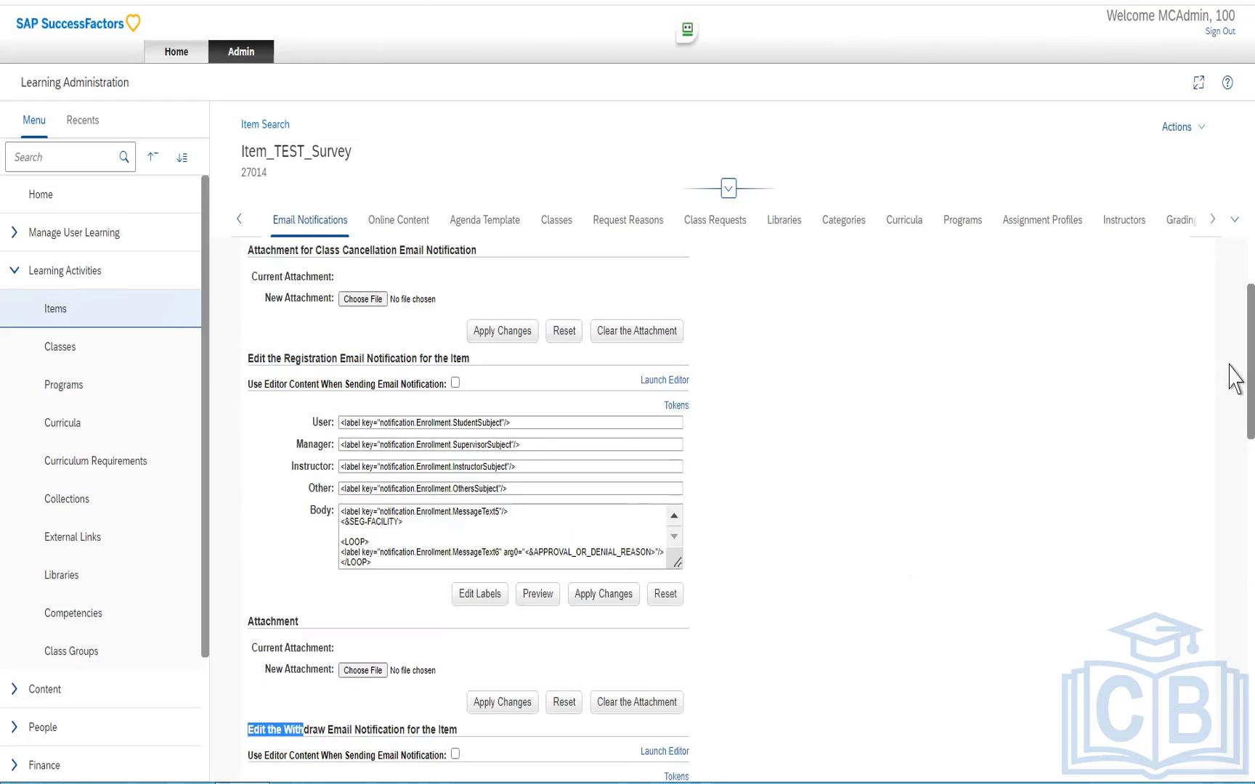
Step: Skim the waitlist, waitlist removal and pending email notification sections of the item
{"action": "left_click_drag", "start_coordinate": [1230, 365], "coordinate": [1236, 555]}
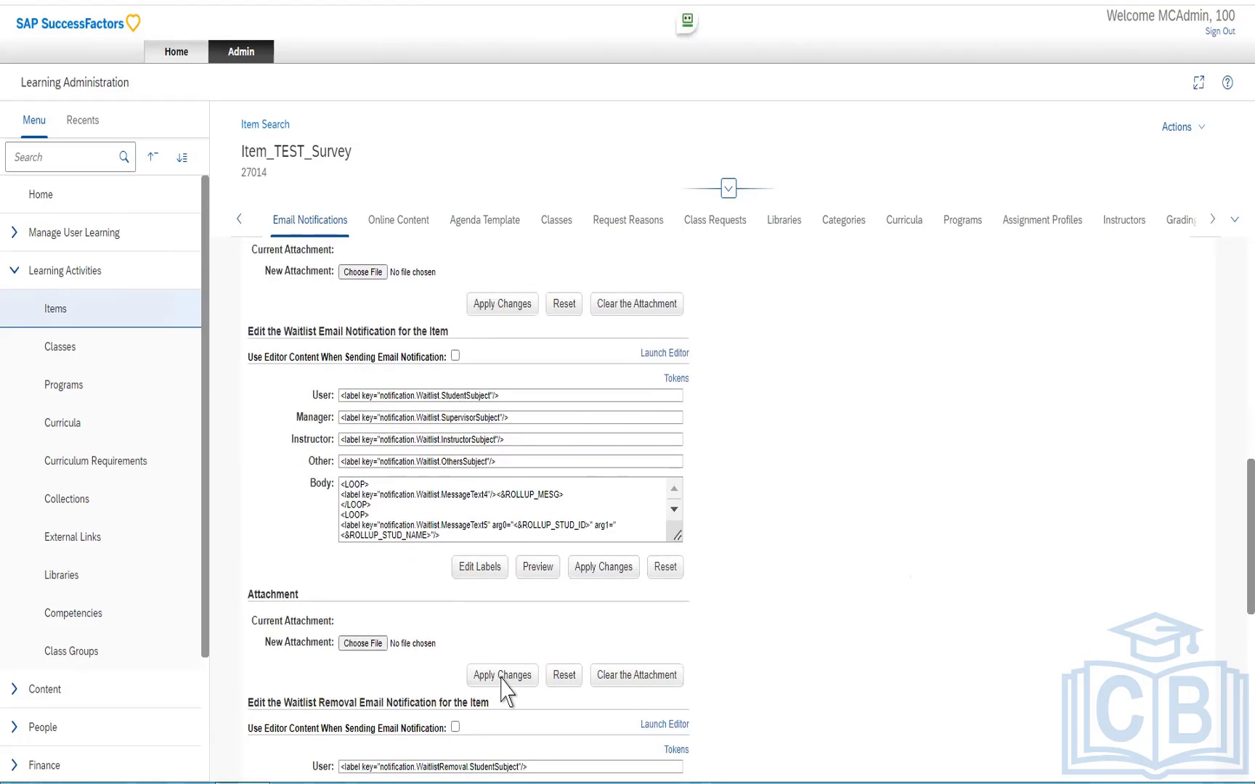
{"action": "left_click_drag", "start_coordinate": [1235, 541], "coordinate": [1235, 663]}
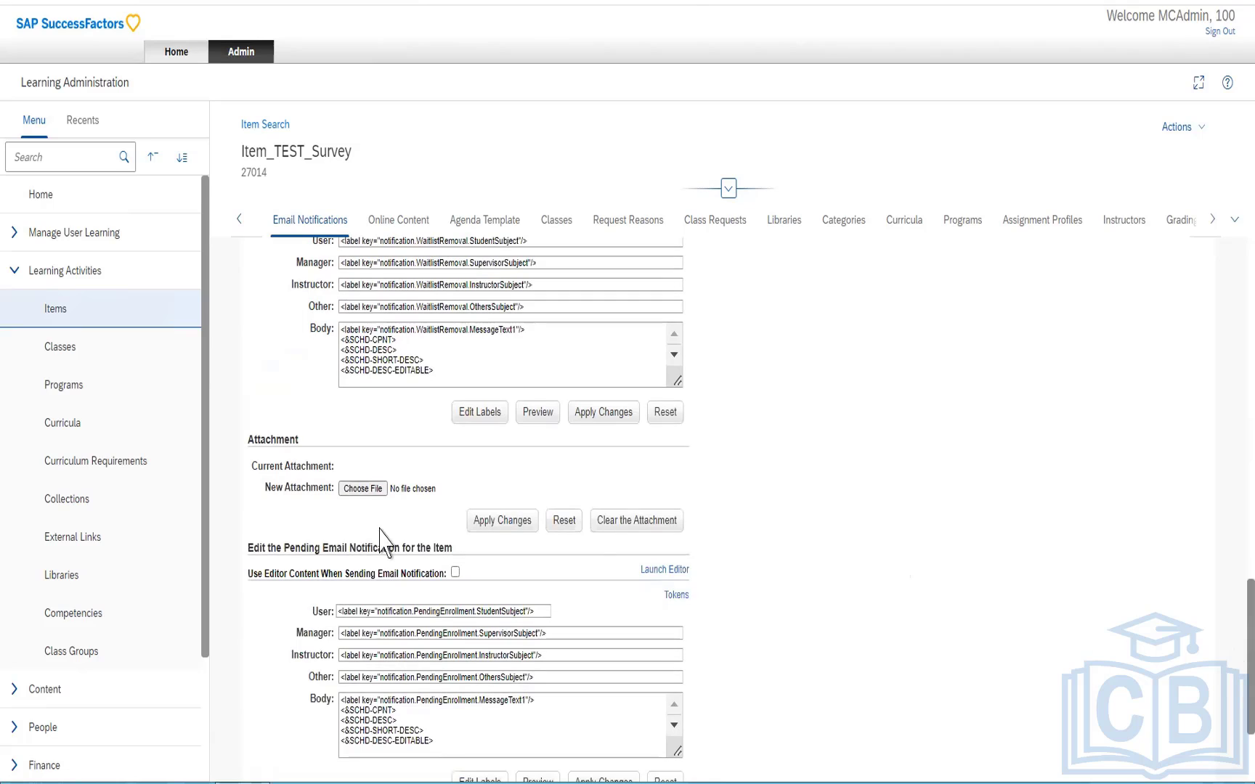
{"action": "left_click_drag", "start_coordinate": [291, 547], "coordinate": [434, 550]}
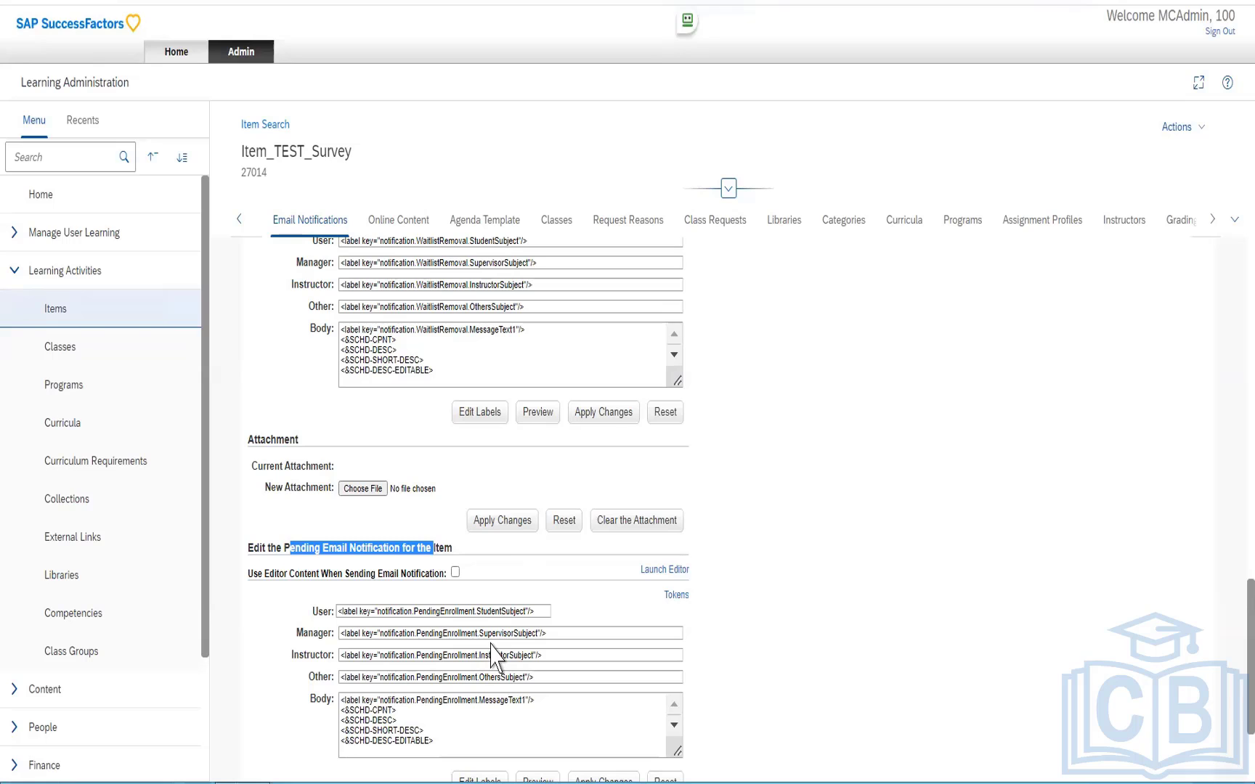
Step: Examine the learning expiration email notification defaults, including the email recipients, threshold and reminder period
{"action": "left_click_drag", "start_coordinate": [1229, 625], "coordinate": [1233, 182]}
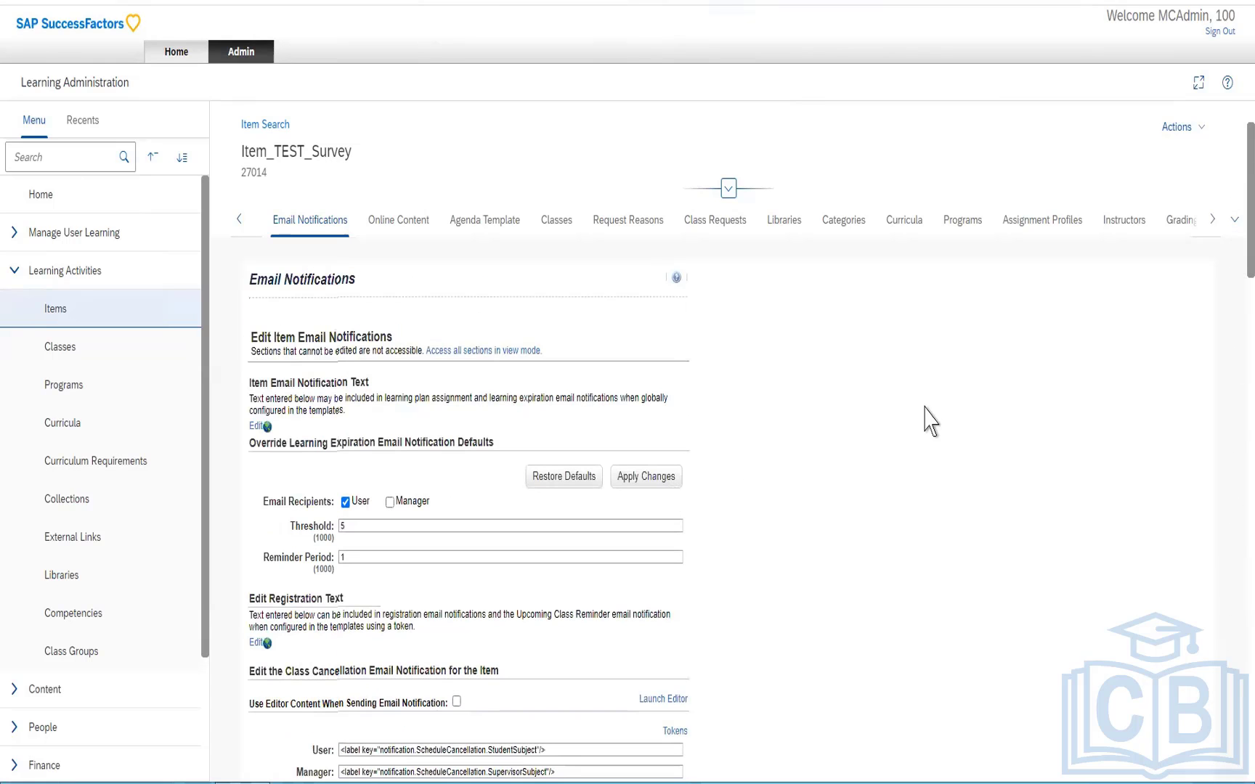
{"action": "scroll", "coordinate": [956, 416], "scroll_direction": "up", "scroll_amount": 2}
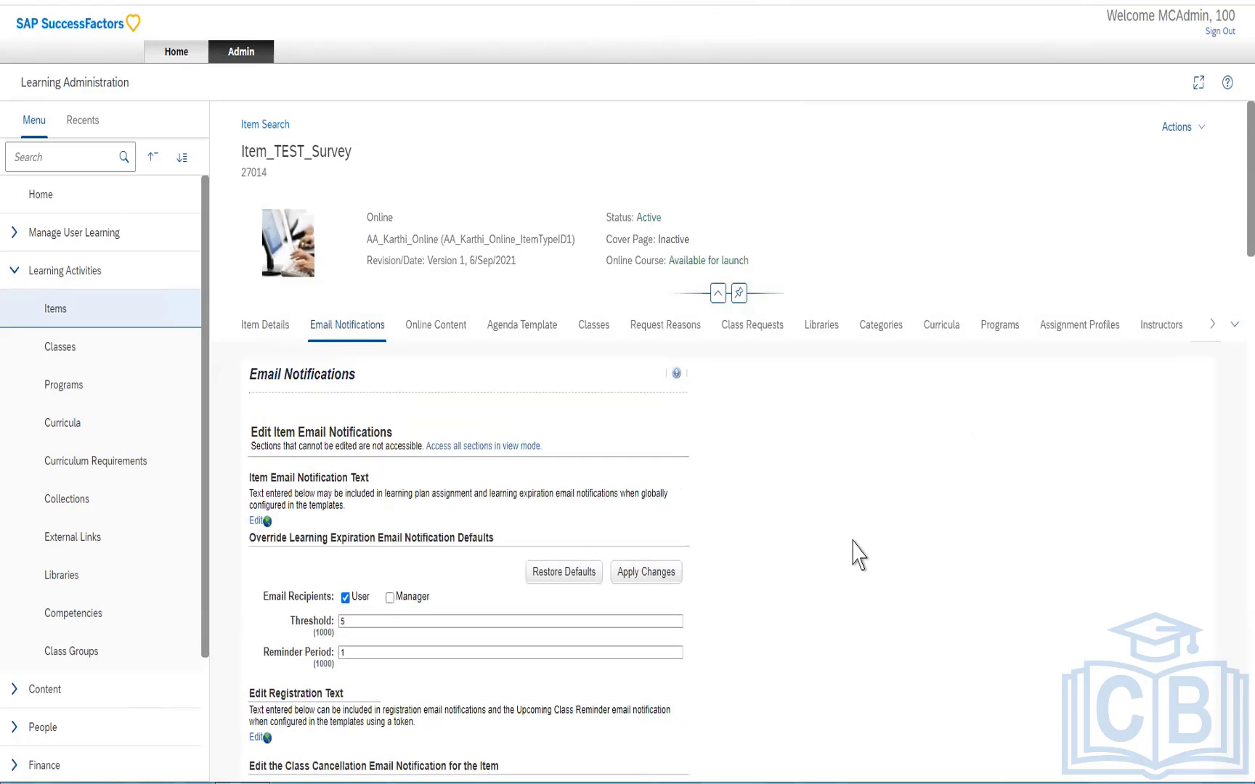
{"action": "scroll", "coordinate": [860, 559], "scroll_direction": "down", "scroll_amount": 3}
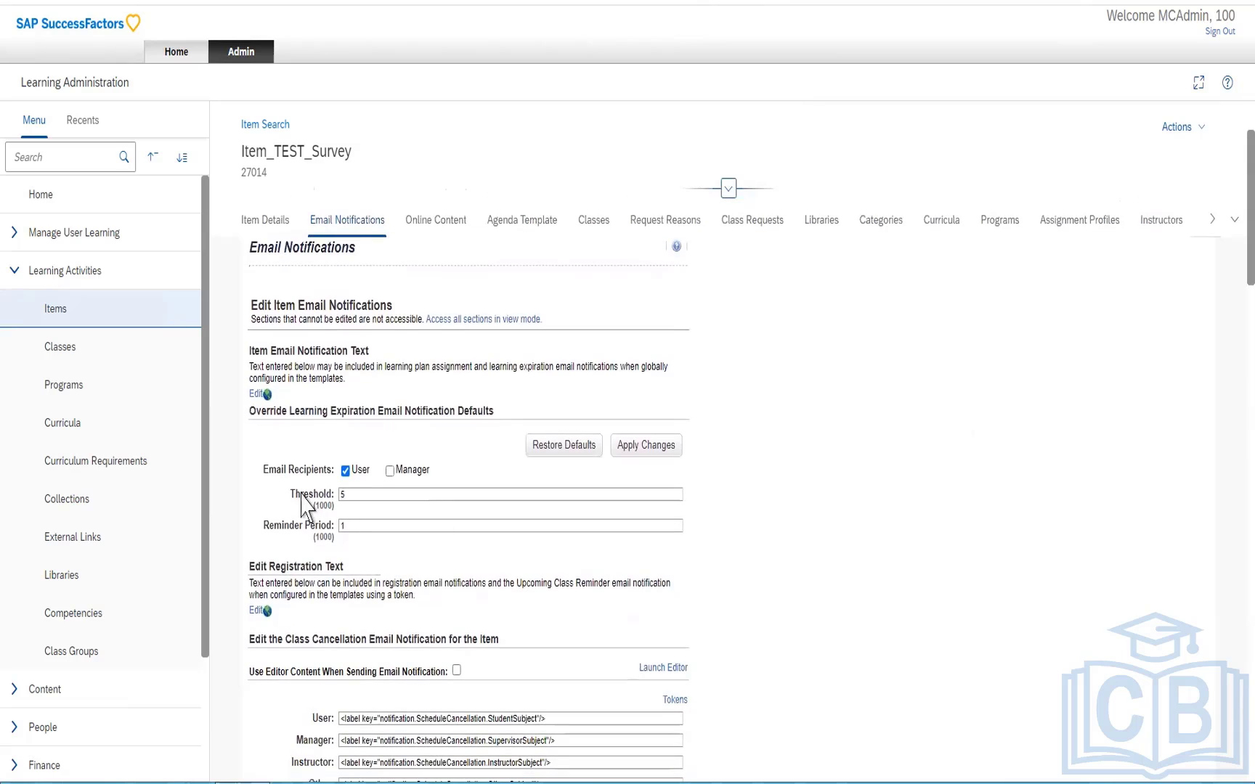
{"action": "left_click_drag", "start_coordinate": [268, 411], "coordinate": [496, 417]}
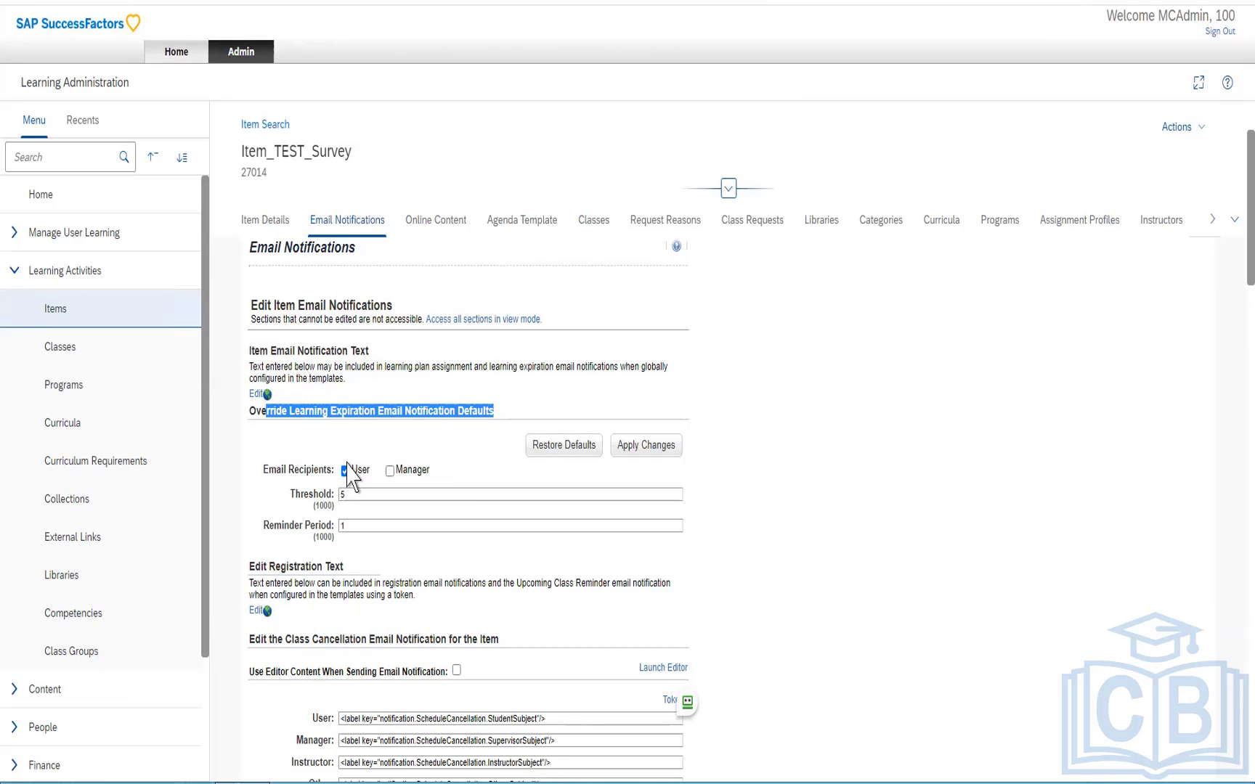
{"action": "left_click_drag", "start_coordinate": [264, 474], "coordinate": [318, 472]}
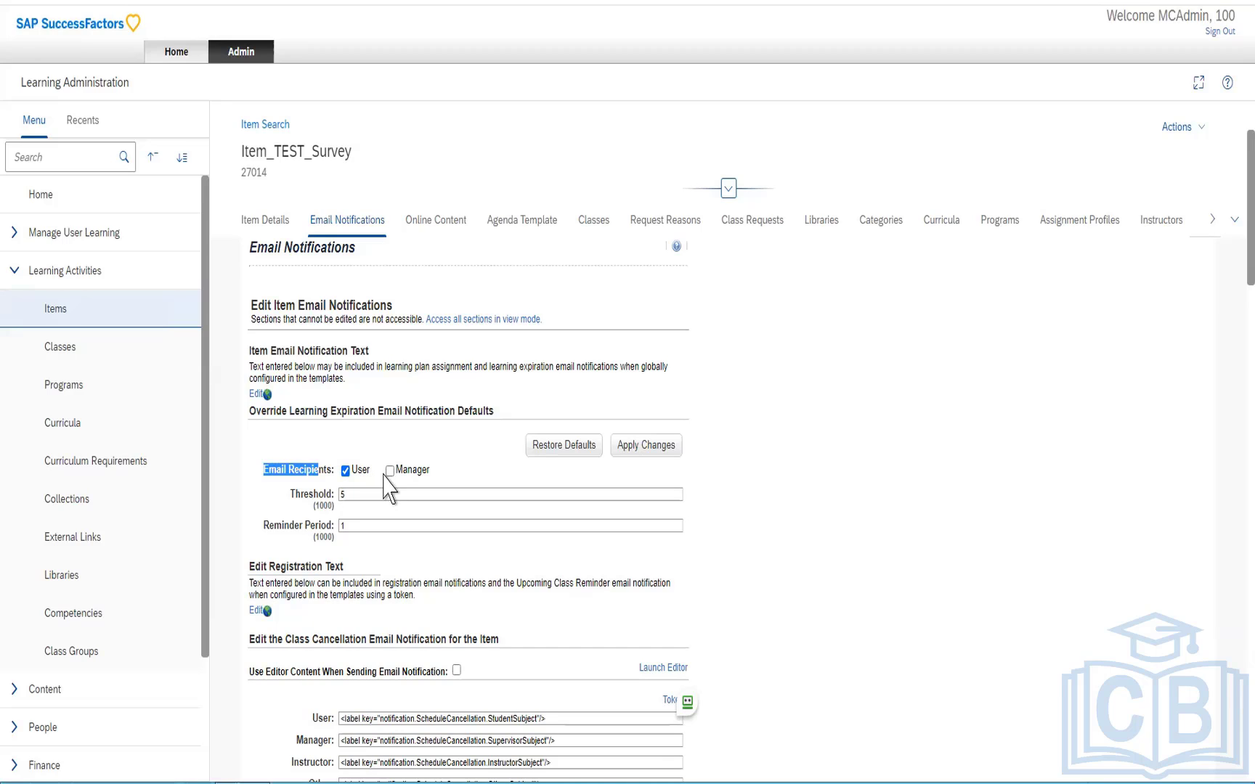
{"action": "left_click", "coordinate": [348, 495]}
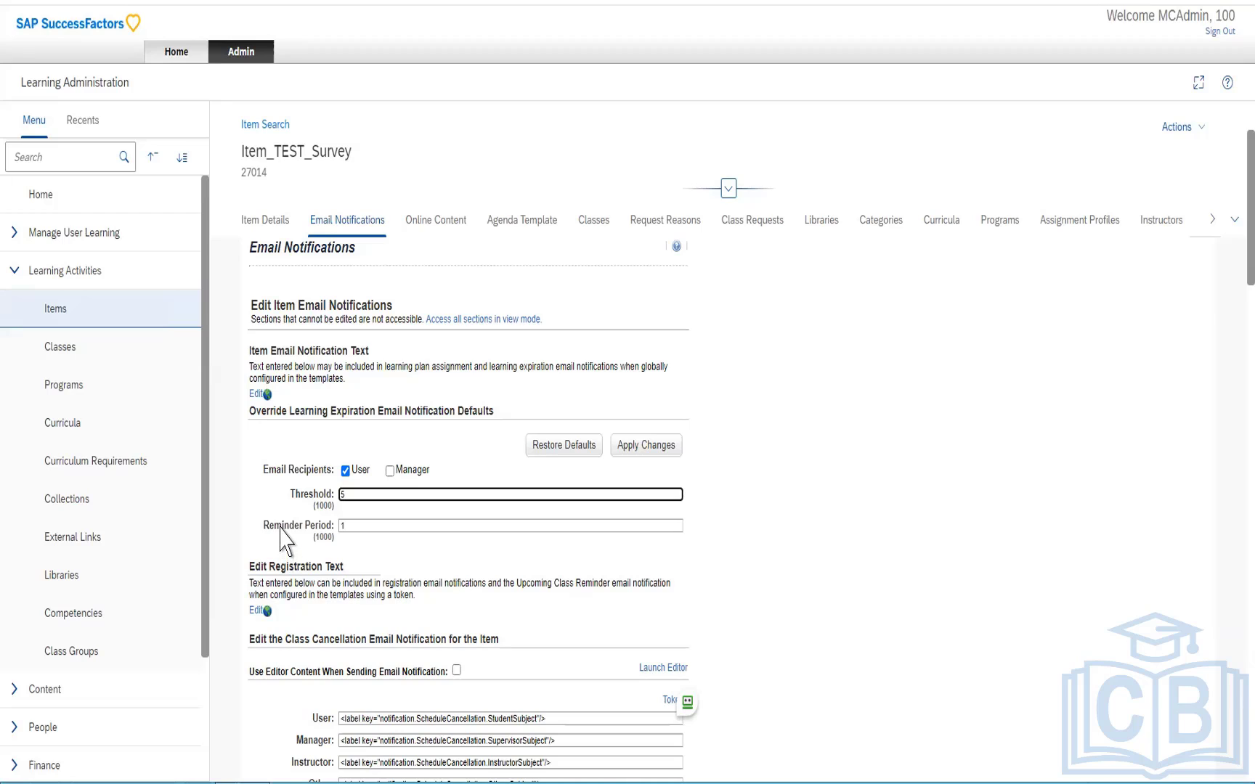
{"action": "left_click_drag", "start_coordinate": [316, 527], "coordinate": [282, 525]}
{"action": "left_click", "coordinate": [360, 526]}
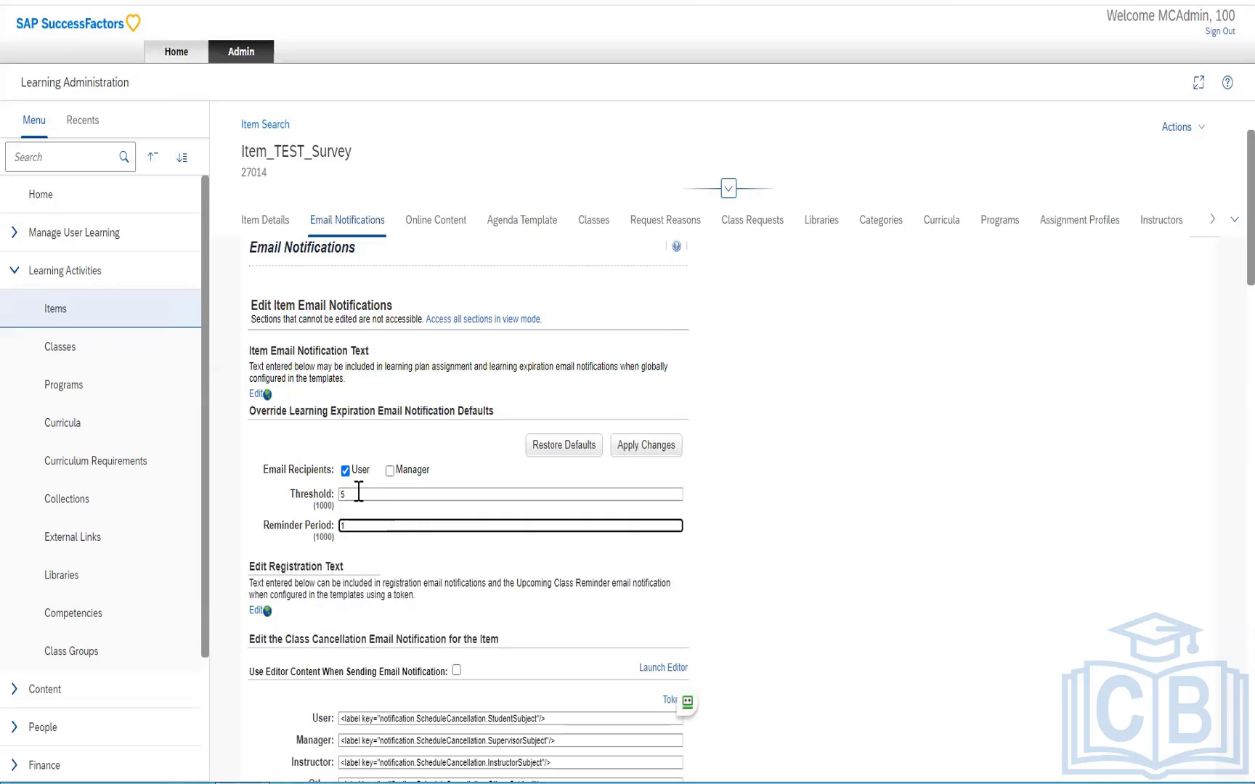
{"action": "key", "text": "shift+Tab"}
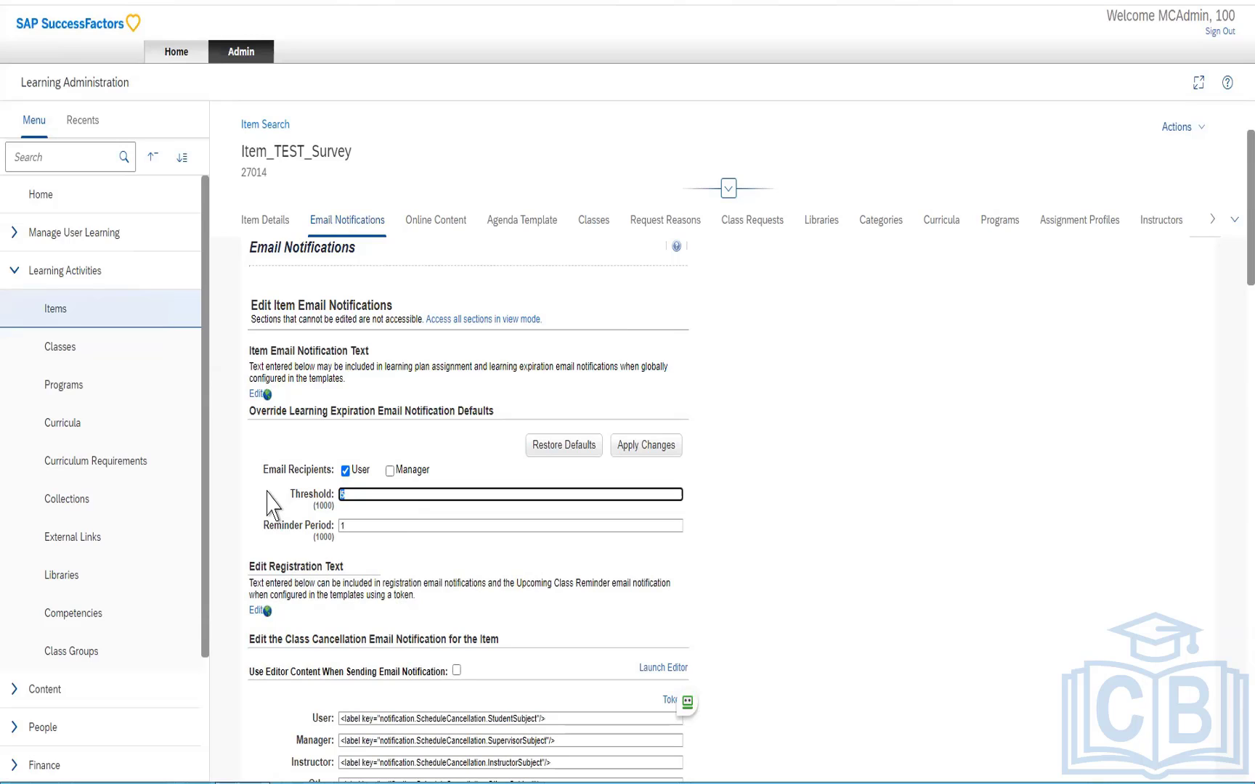
{"action": "left_click", "coordinate": [839, 541]}
Step: Examine the registration text section and the general layout of the item's class cancellation email notification
{"action": "scroll", "coordinate": [835, 540], "scroll_direction": "down", "scroll_amount": 3}
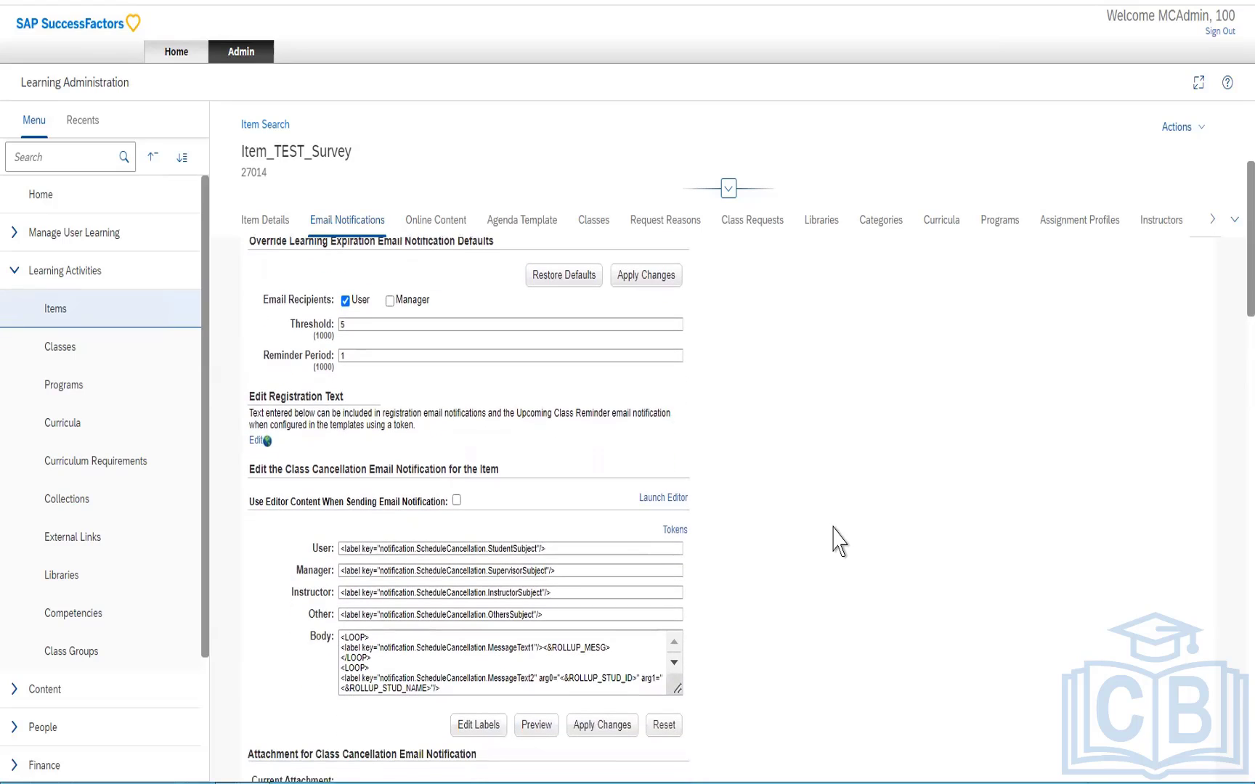
{"action": "left_click_drag", "start_coordinate": [260, 396], "coordinate": [324, 397]}
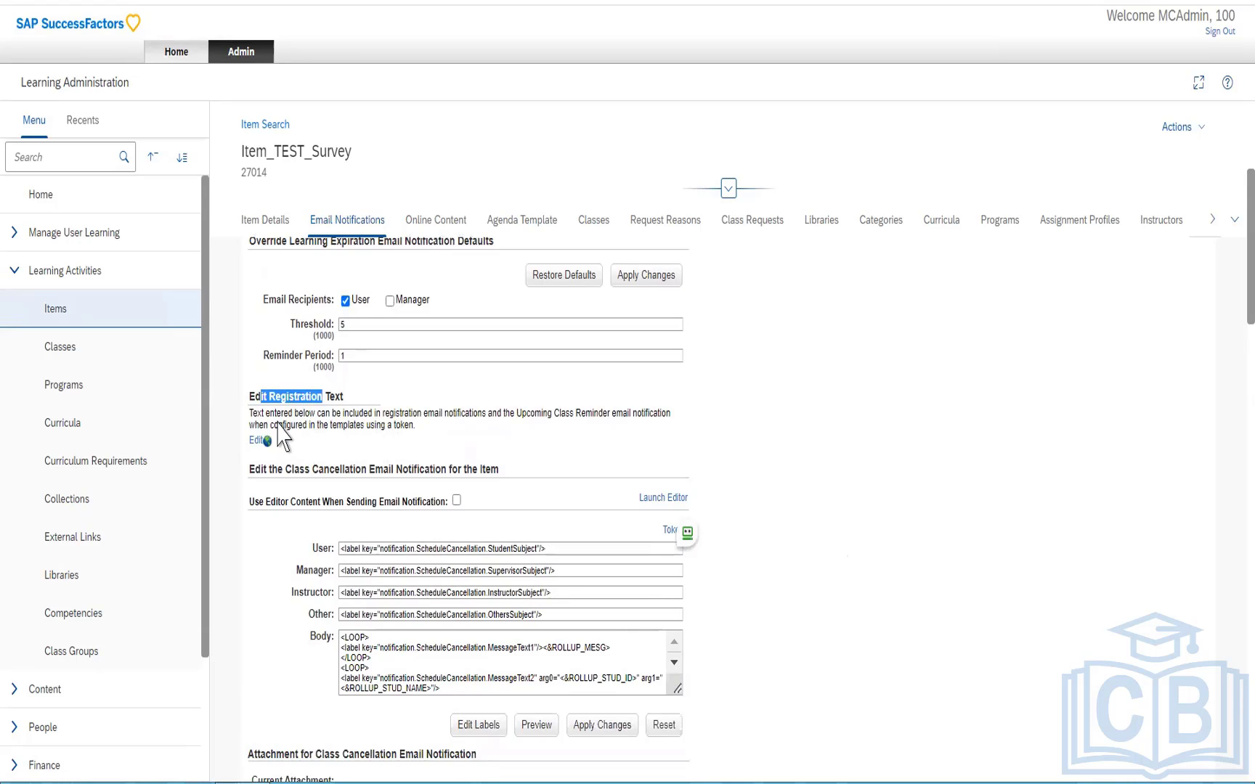
{"action": "scroll", "coordinate": [418, 476], "scroll_direction": "down", "scroll_amount": 3}
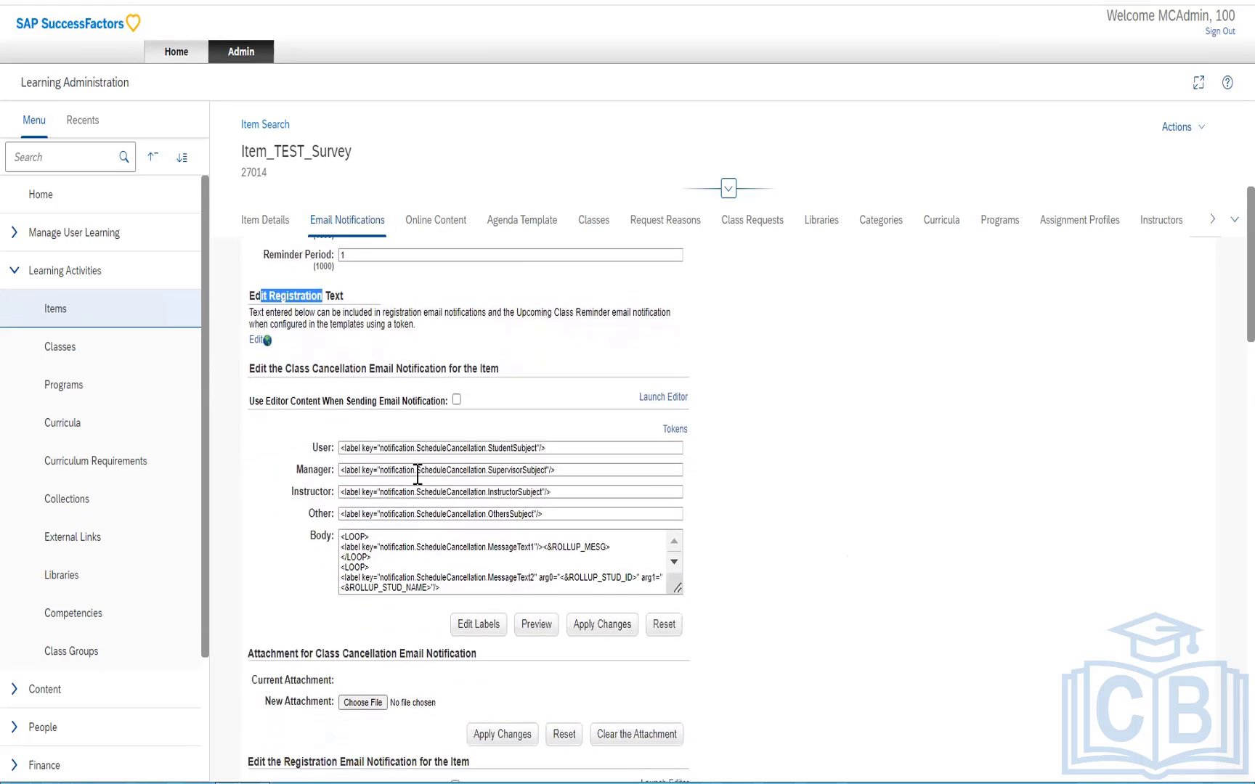
{"action": "left_click", "coordinate": [317, 368]}
{"action": "left_click_drag", "start_coordinate": [317, 368], "coordinate": [500, 382]}
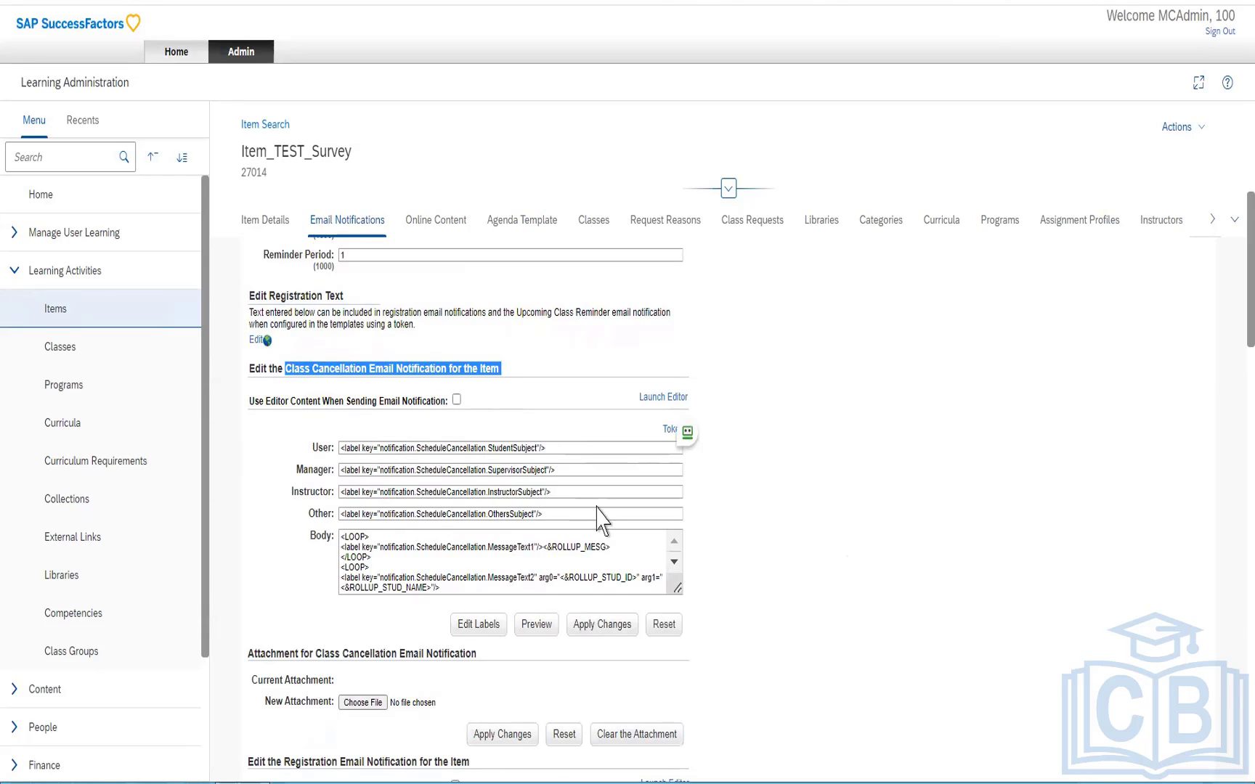
{"action": "scroll", "coordinate": [566, 562], "scroll_direction": "down", "scroll_amount": 5}
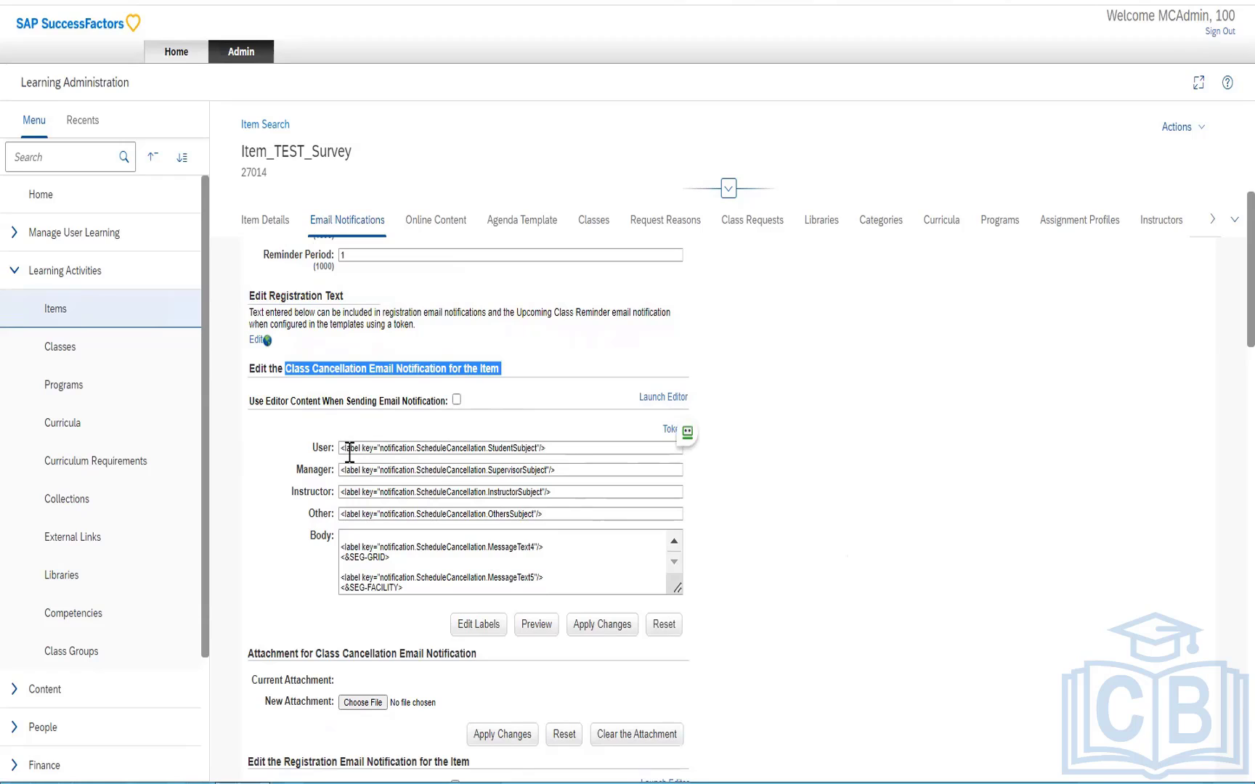
{"action": "left_click", "coordinate": [377, 371]}
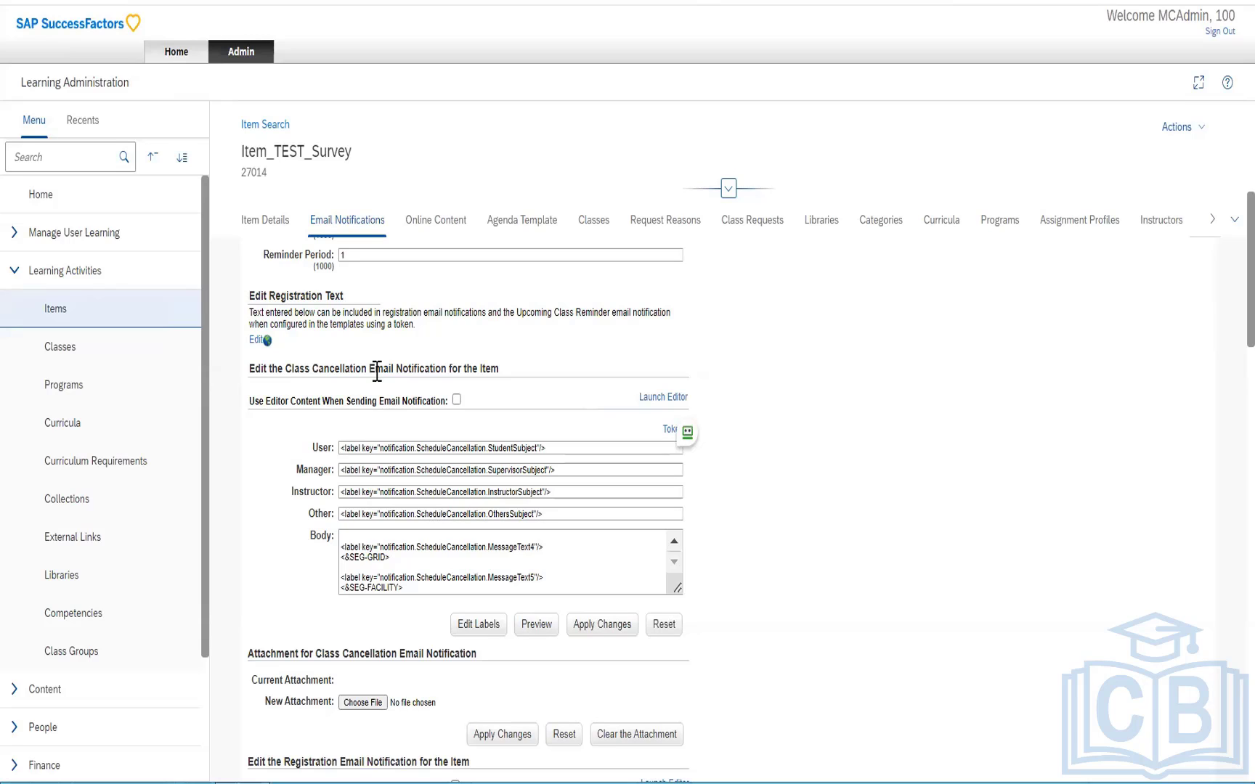
{"action": "scroll", "coordinate": [708, 441], "scroll_direction": "down", "scroll_amount": 1}
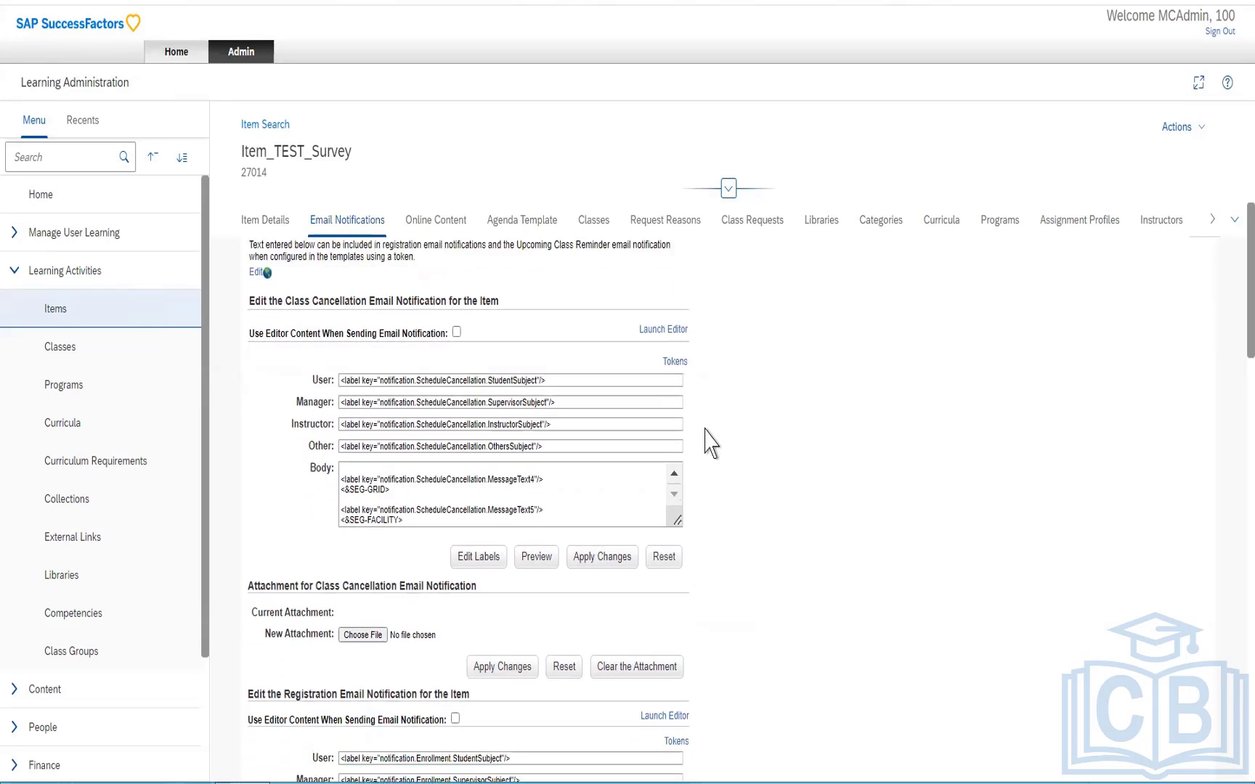
{"action": "scroll", "coordinate": [709, 442], "scroll_direction": "down", "scroll_amount": 1}
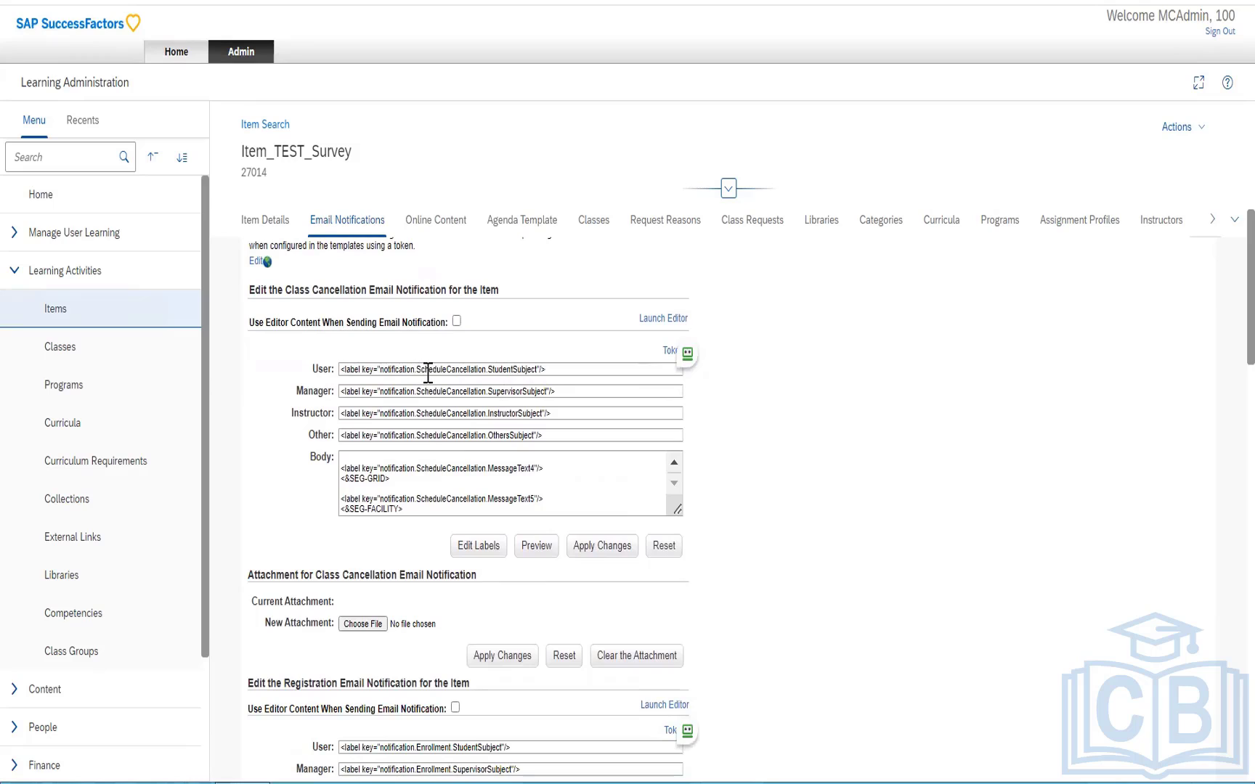
Step: Examine the class cancellation notification's subject label keys for the user, manager, instructor and other recipients
{"action": "left_click_drag", "start_coordinate": [487, 370], "coordinate": [538, 371]}
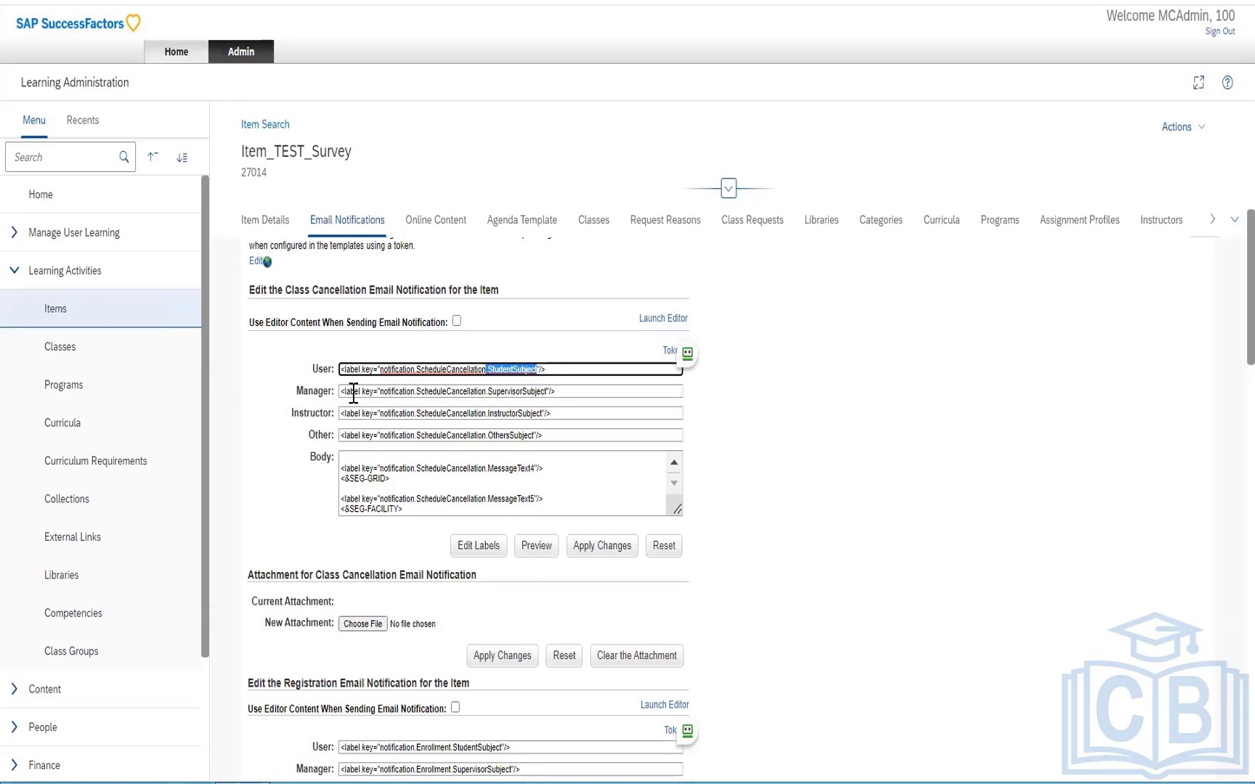
{"action": "left_click_drag", "start_coordinate": [353, 393], "coordinate": [510, 392]}
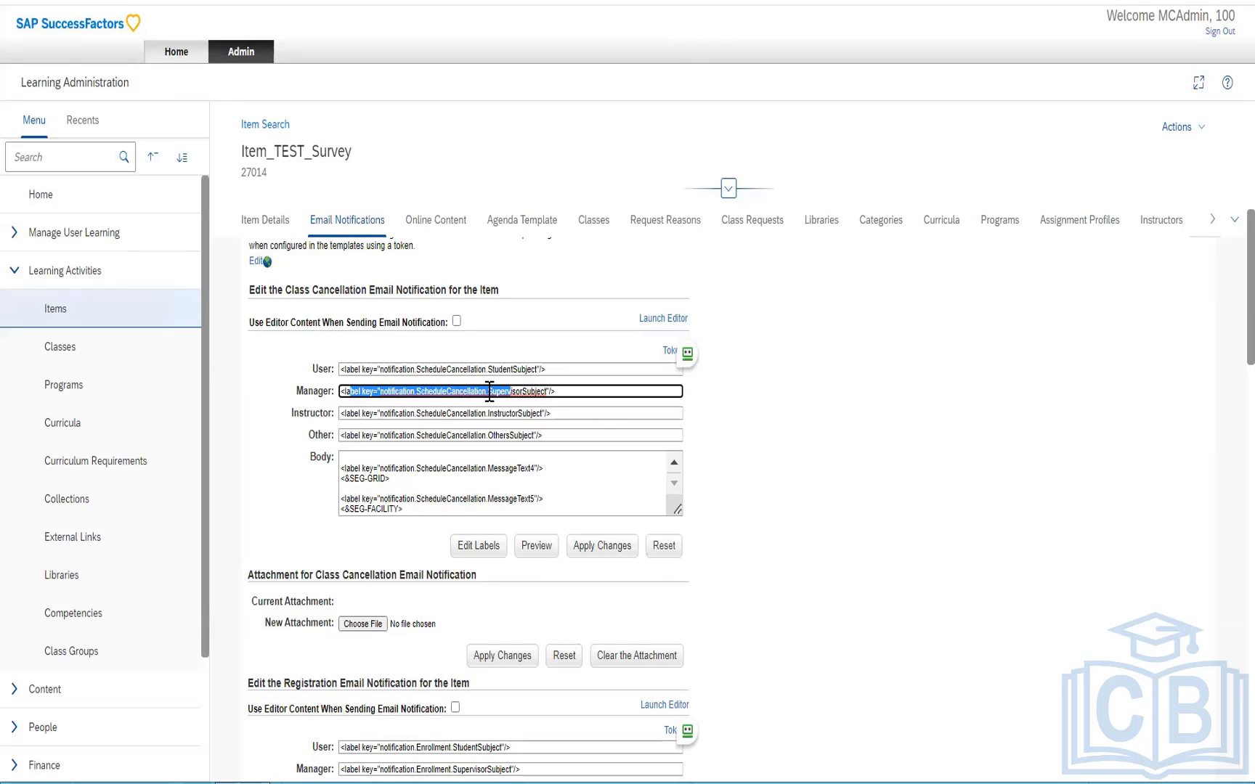
{"action": "left_click", "coordinate": [488, 392]}
{"action": "left_click_drag", "start_coordinate": [487, 392], "coordinate": [550, 397]}
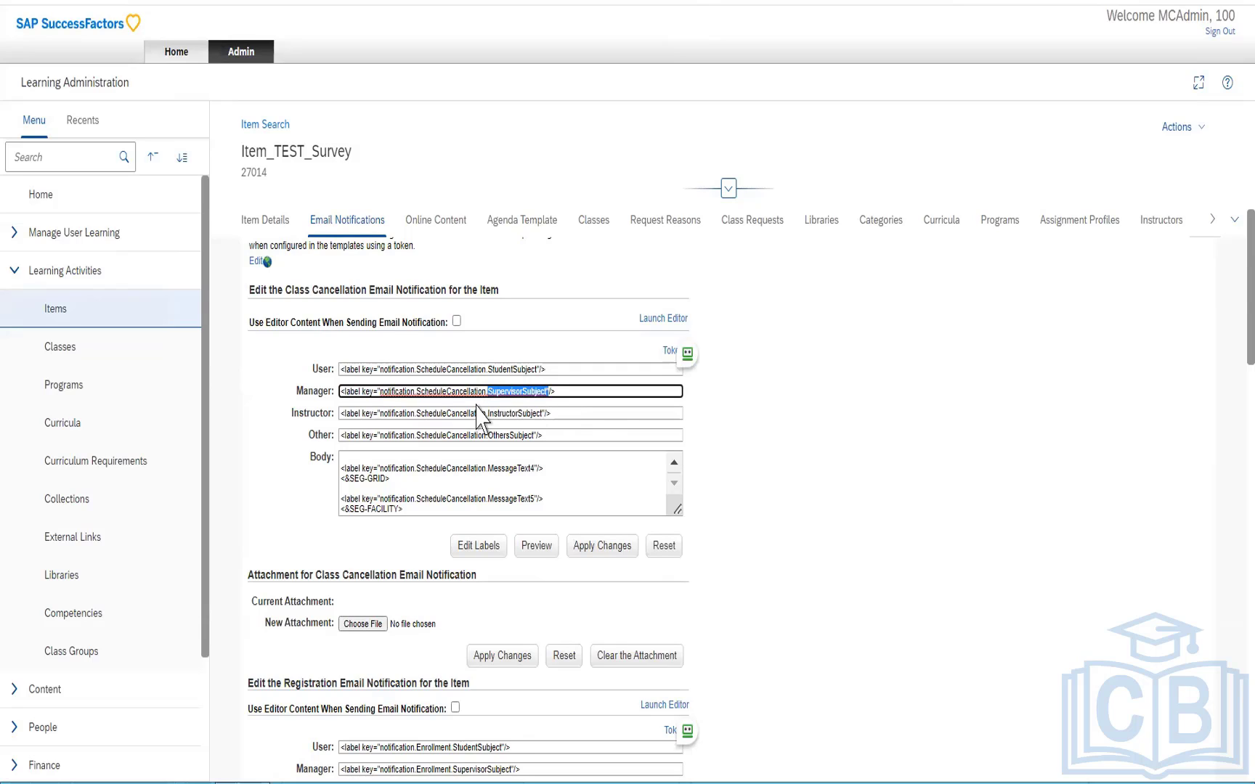
{"action": "left_click_drag", "start_coordinate": [488, 414], "coordinate": [544, 414]}
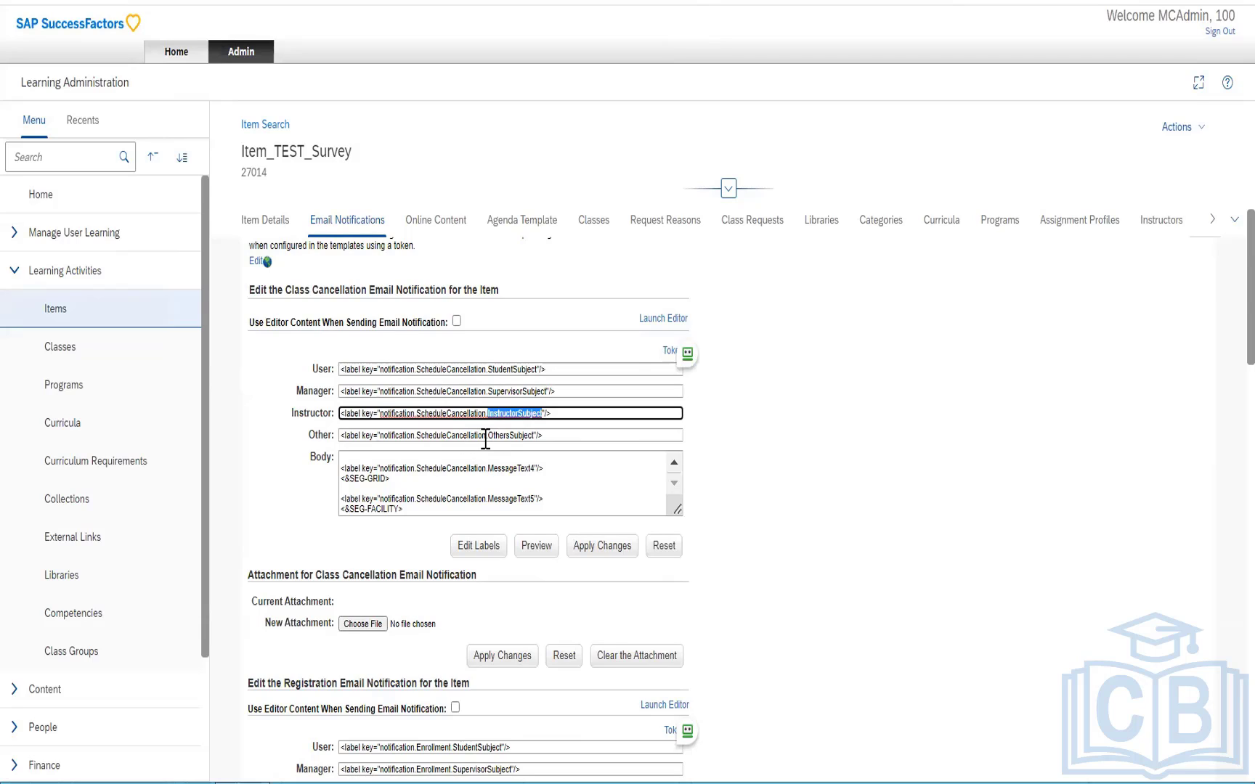
{"action": "left_click_drag", "start_coordinate": [487, 437], "coordinate": [520, 439]}
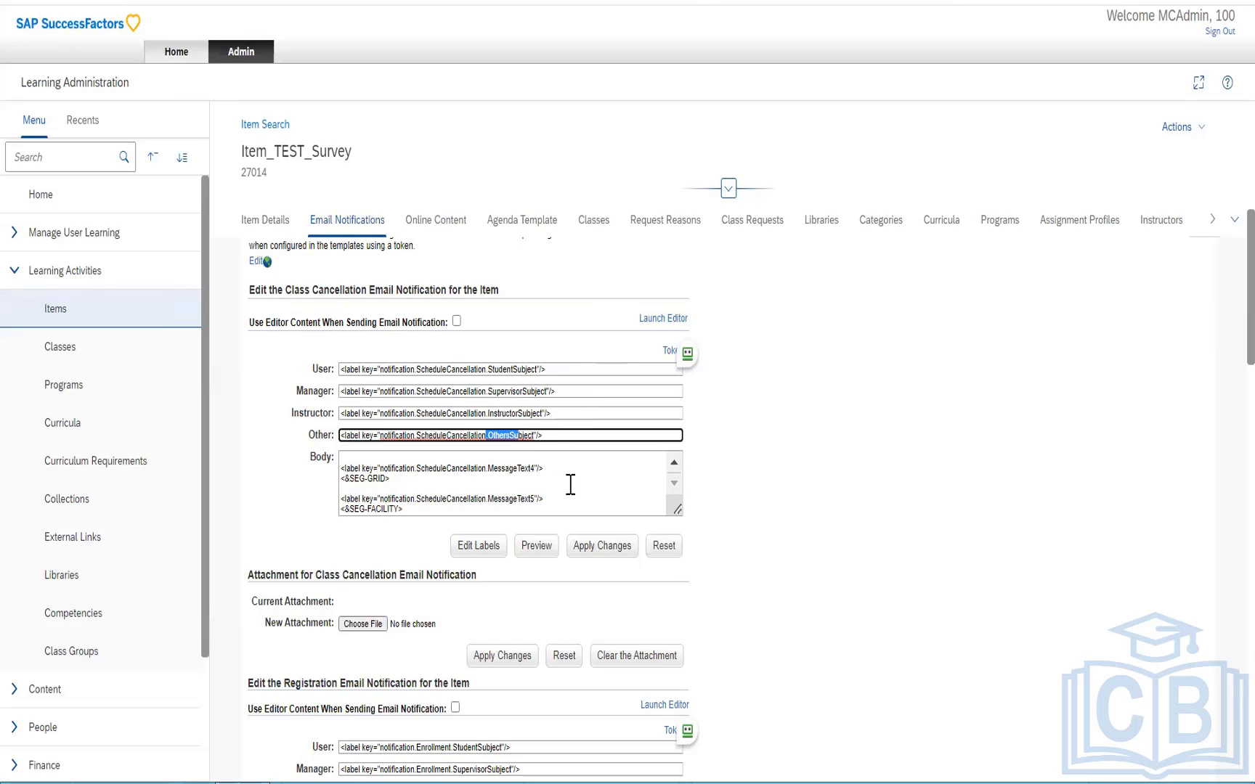
Step: Examine the body text of the class cancellation email notification from its first line to its last
{"action": "scroll", "coordinate": [571, 485], "scroll_direction": "up", "scroll_amount": 5}
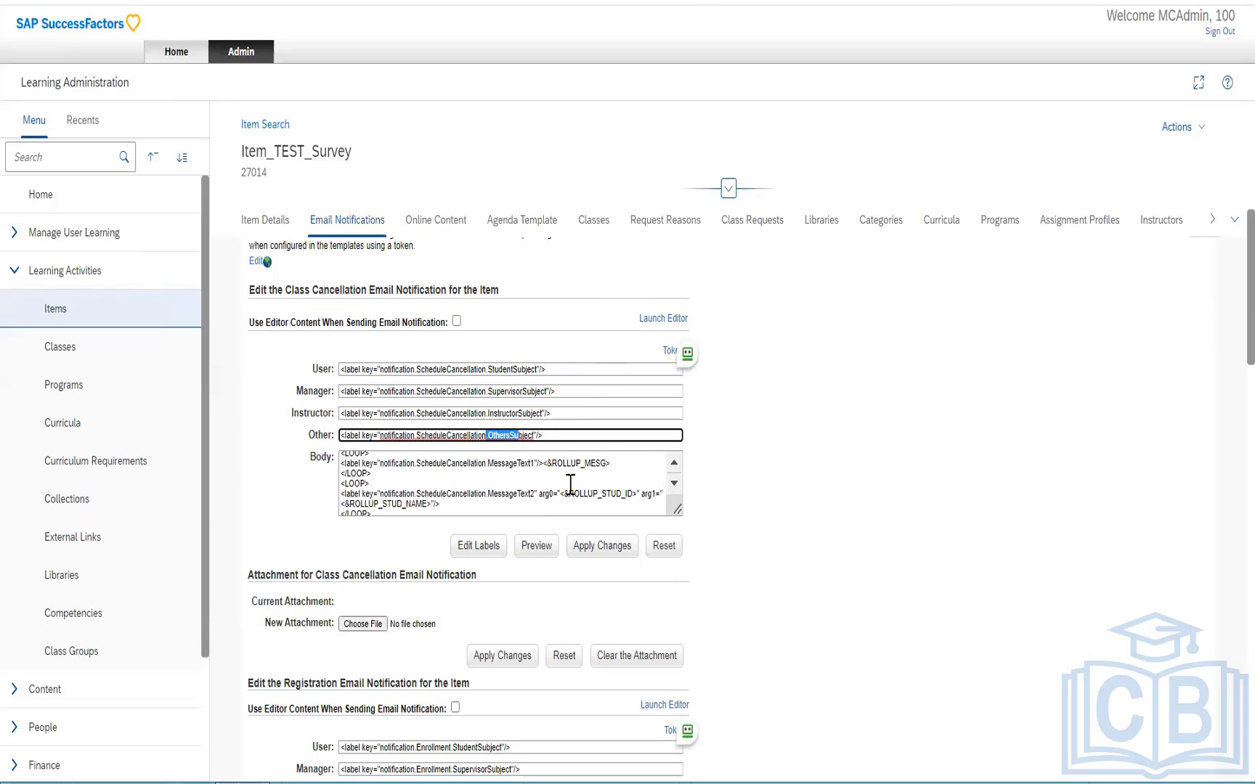
{"action": "scroll", "coordinate": [571, 485], "scroll_direction": "up", "scroll_amount": 2}
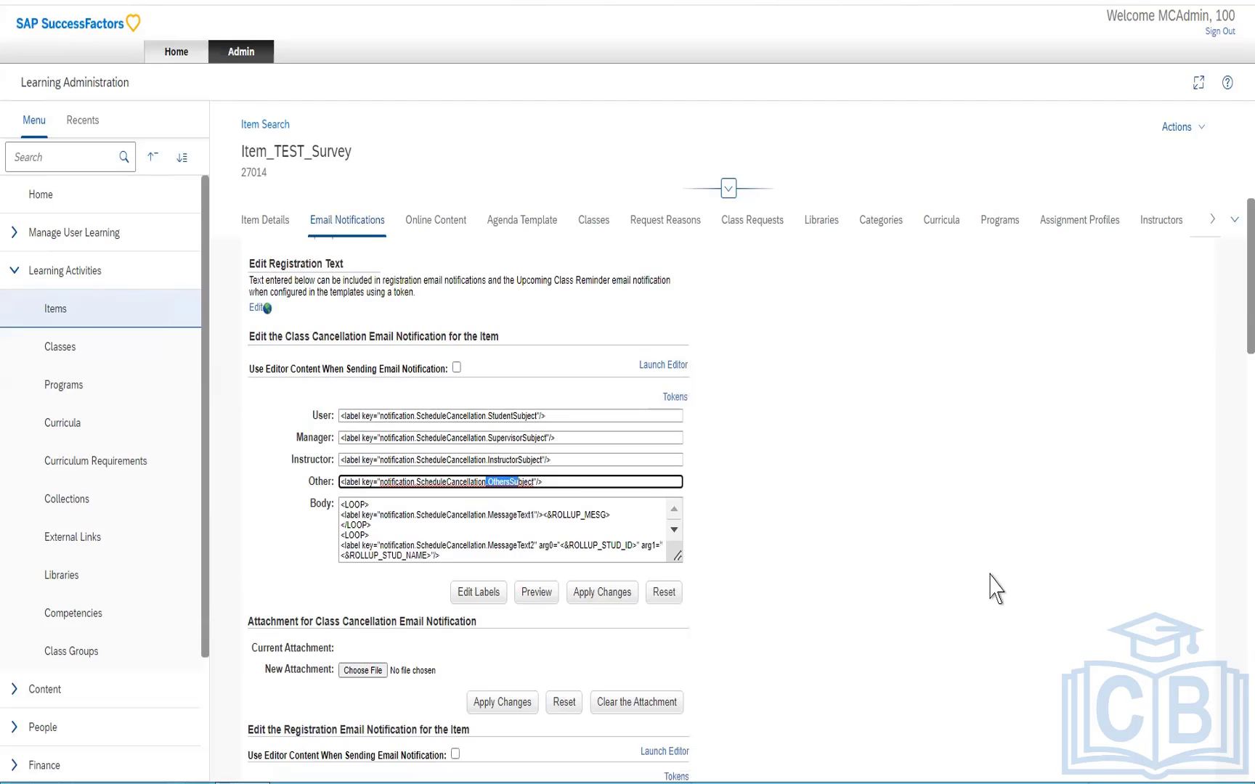
{"action": "scroll", "coordinate": [994, 588], "scroll_direction": "down", "scroll_amount": 3}
{"action": "scroll", "coordinate": [995, 588], "scroll_direction": "down", "scroll_amount": 1}
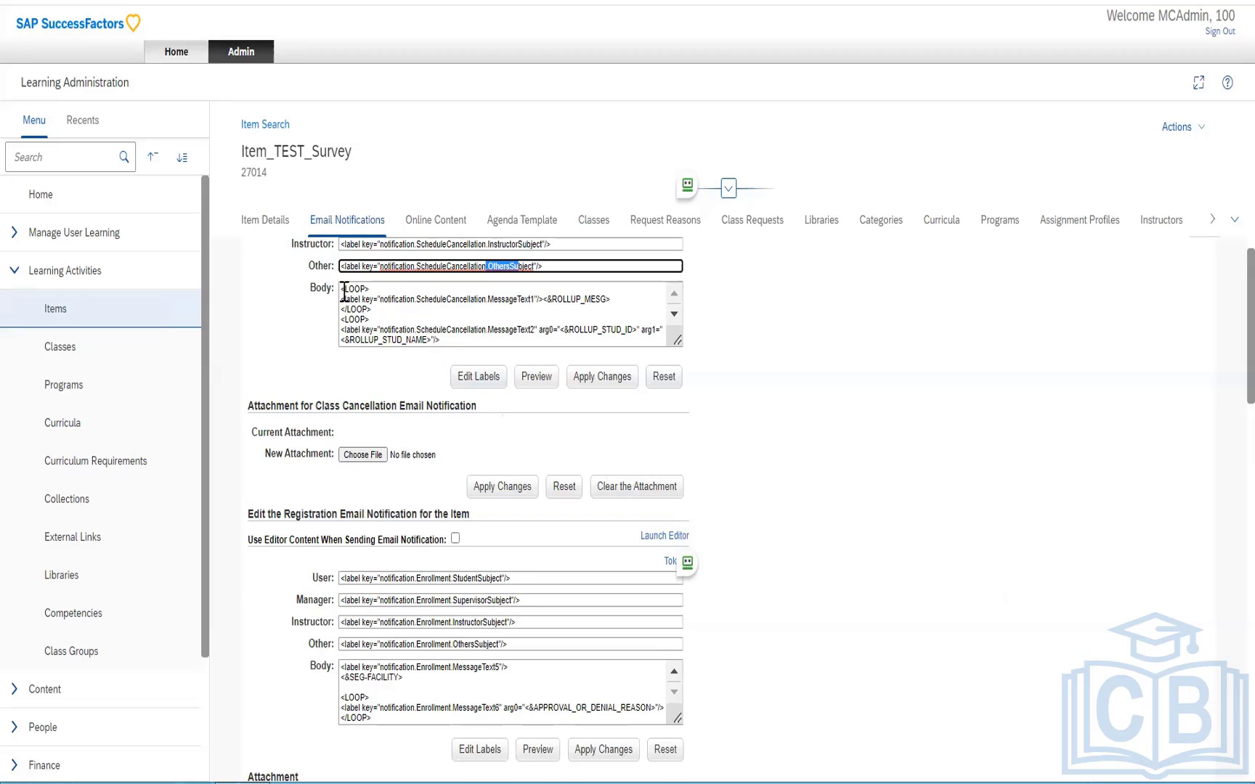
{"action": "left_click_drag", "start_coordinate": [342, 289], "coordinate": [666, 451]}
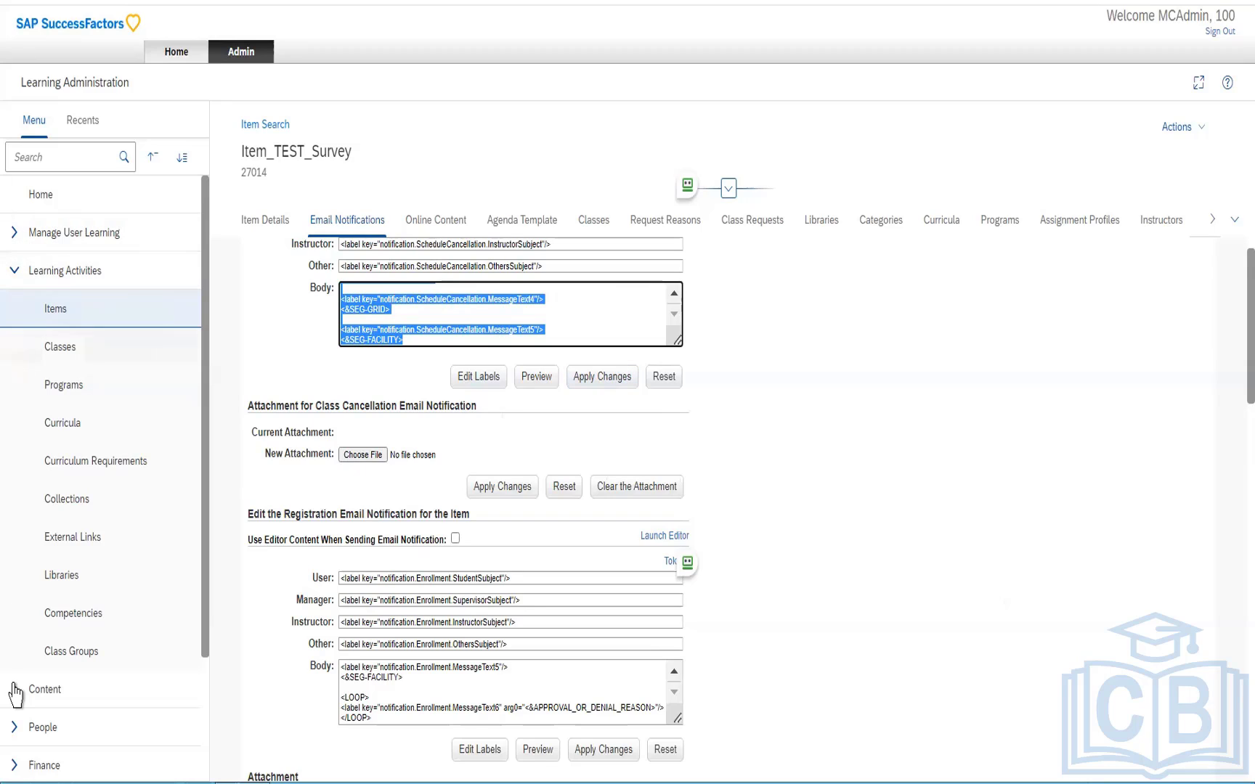
Step: Look under System Administration for the email management area, and collapse the section again
{"action": "scroll", "coordinate": [13, 683], "scroll_direction": "down", "scroll_amount": 3}
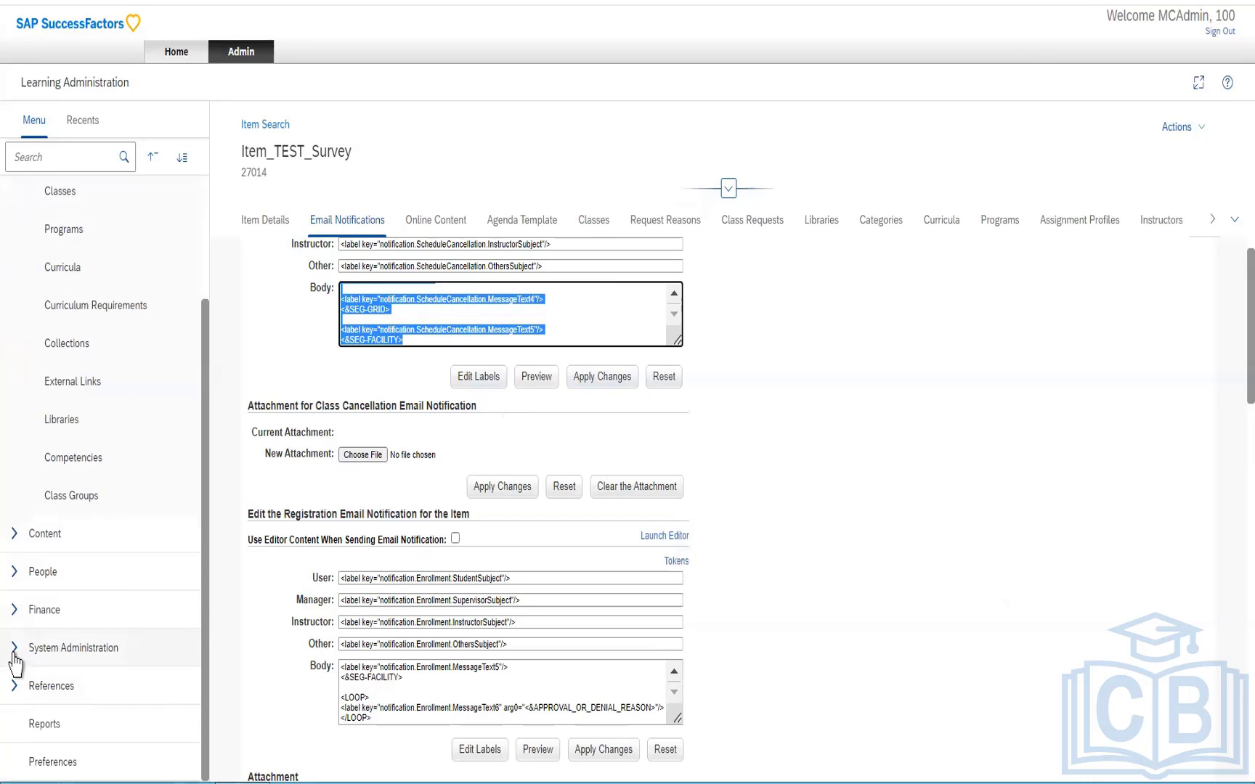
{"action": "left_click", "coordinate": [13, 654]}
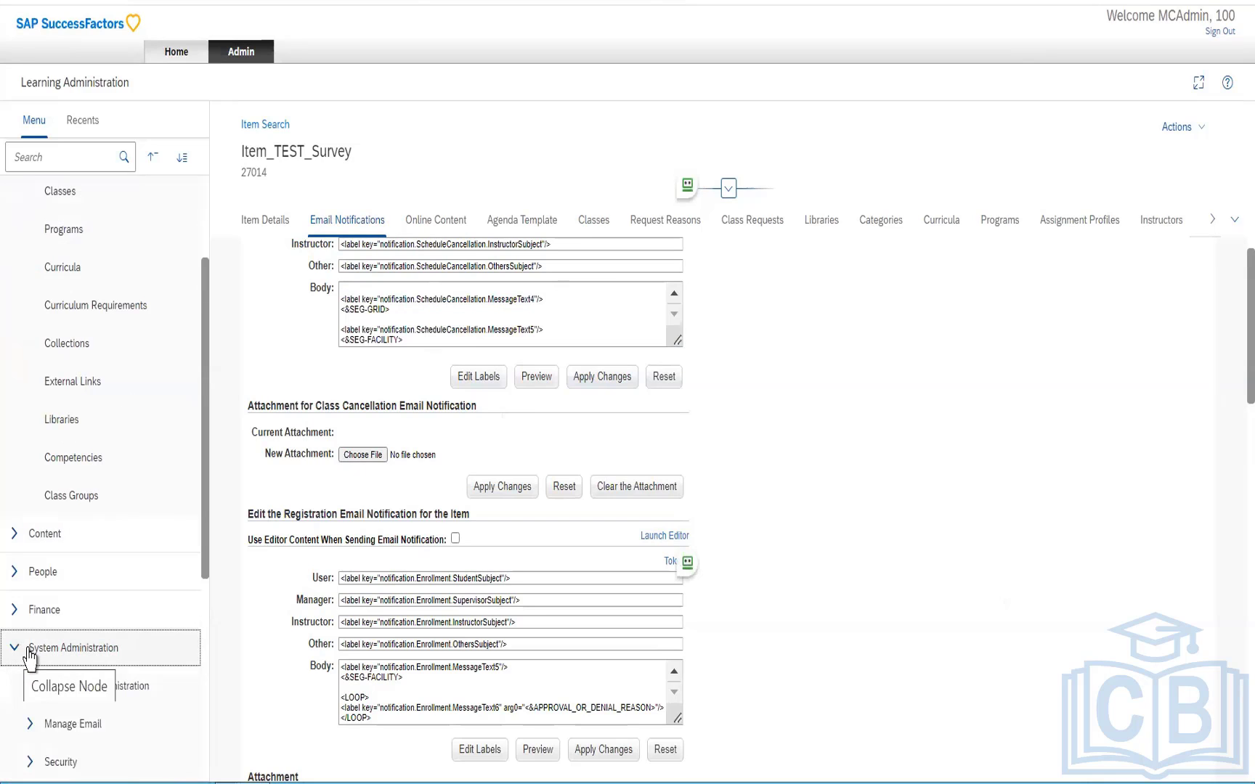
{"action": "left_click", "coordinate": [32, 657]}
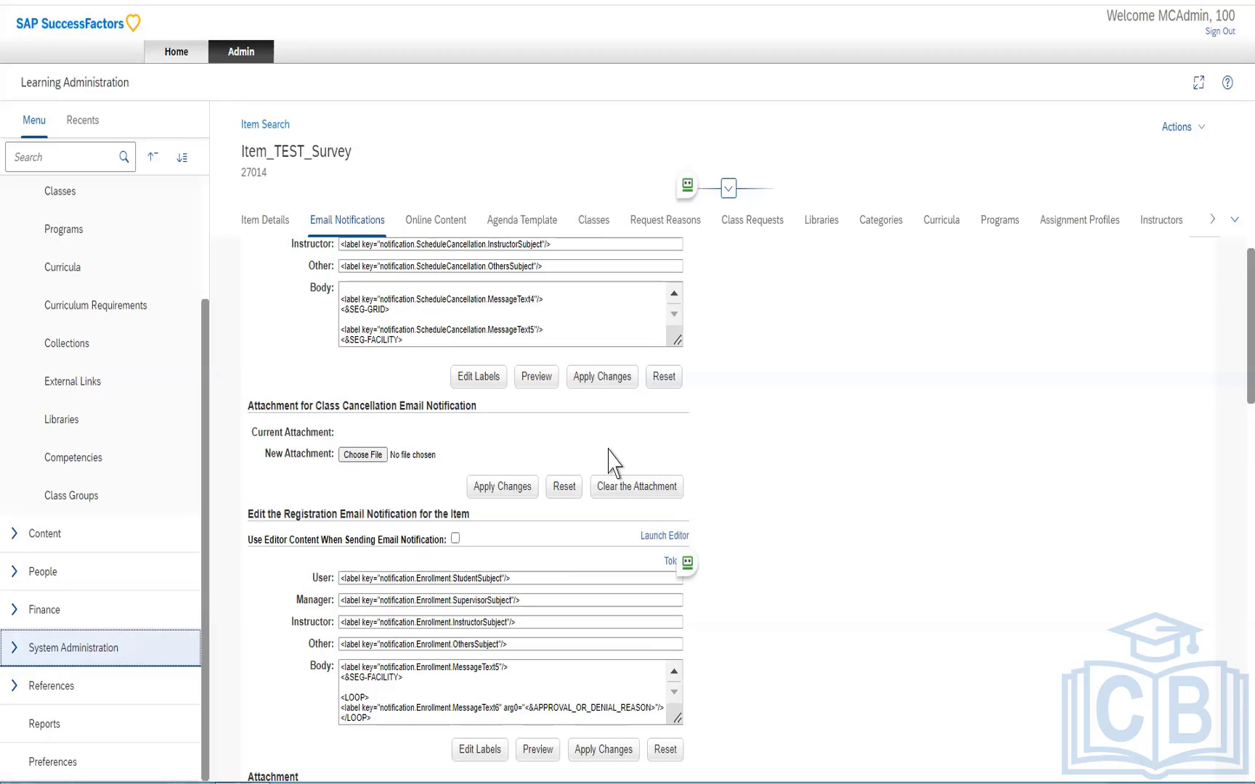
Step: Examine the item's registration email notification, including the APPROVAL_OR_DENIAL_REASON token in its body
{"action": "scroll", "coordinate": [752, 536], "scroll_direction": "down", "scroll_amount": 4}
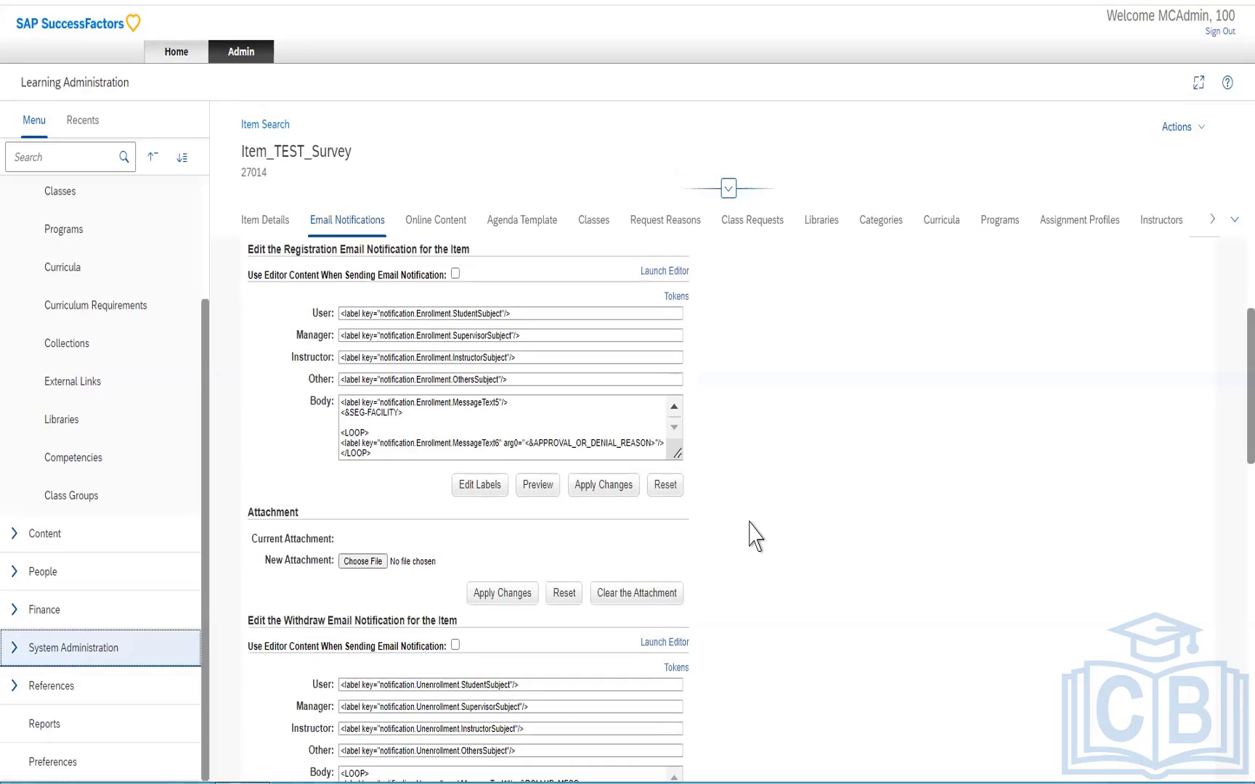
{"action": "left_click_drag", "start_coordinate": [412, 443], "coordinate": [628, 445]}
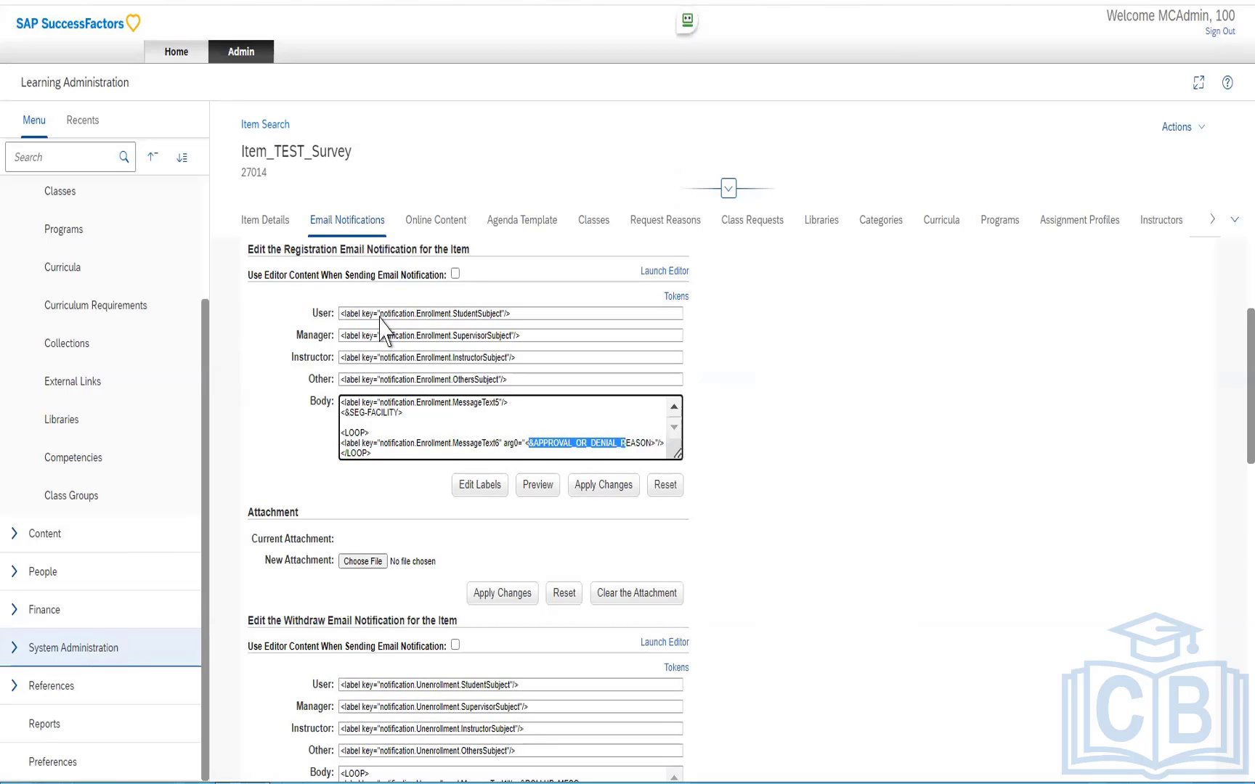
{"action": "left_click_drag", "start_coordinate": [300, 249], "coordinate": [314, 245]}
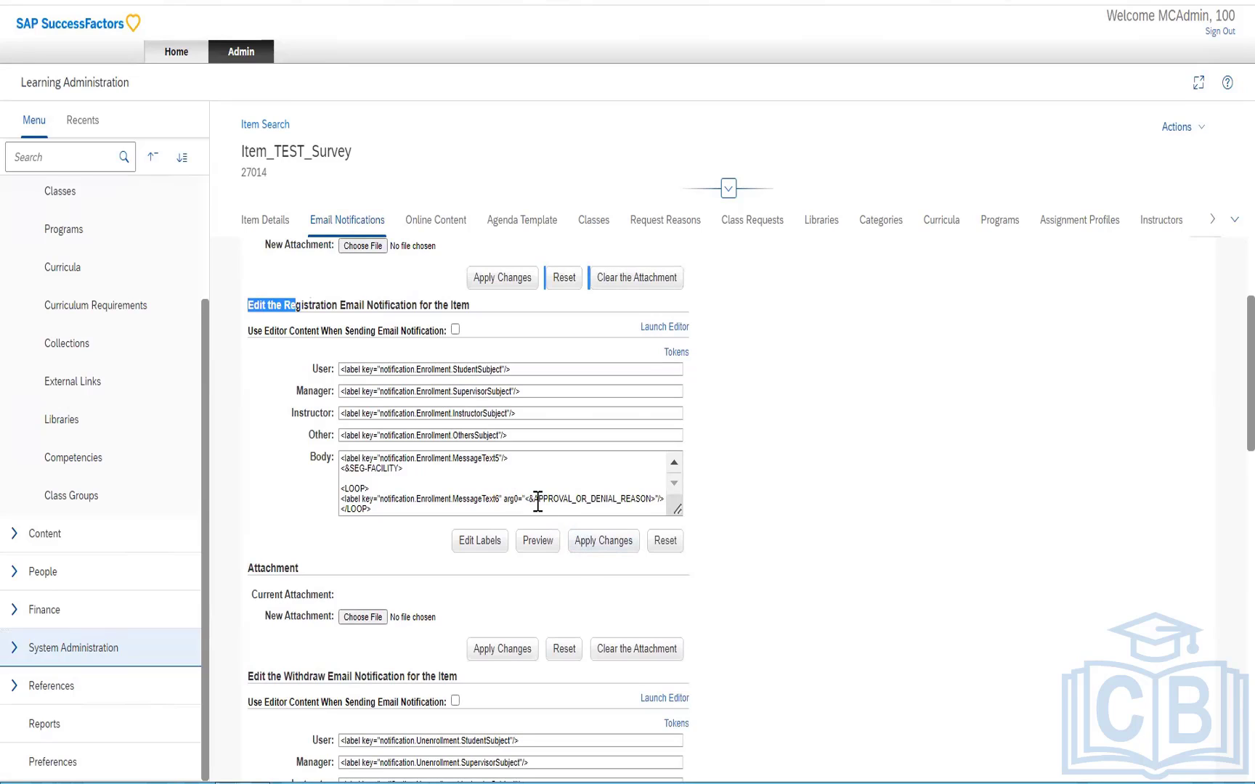
{"action": "left_click_drag", "start_coordinate": [535, 501], "coordinate": [653, 503]}
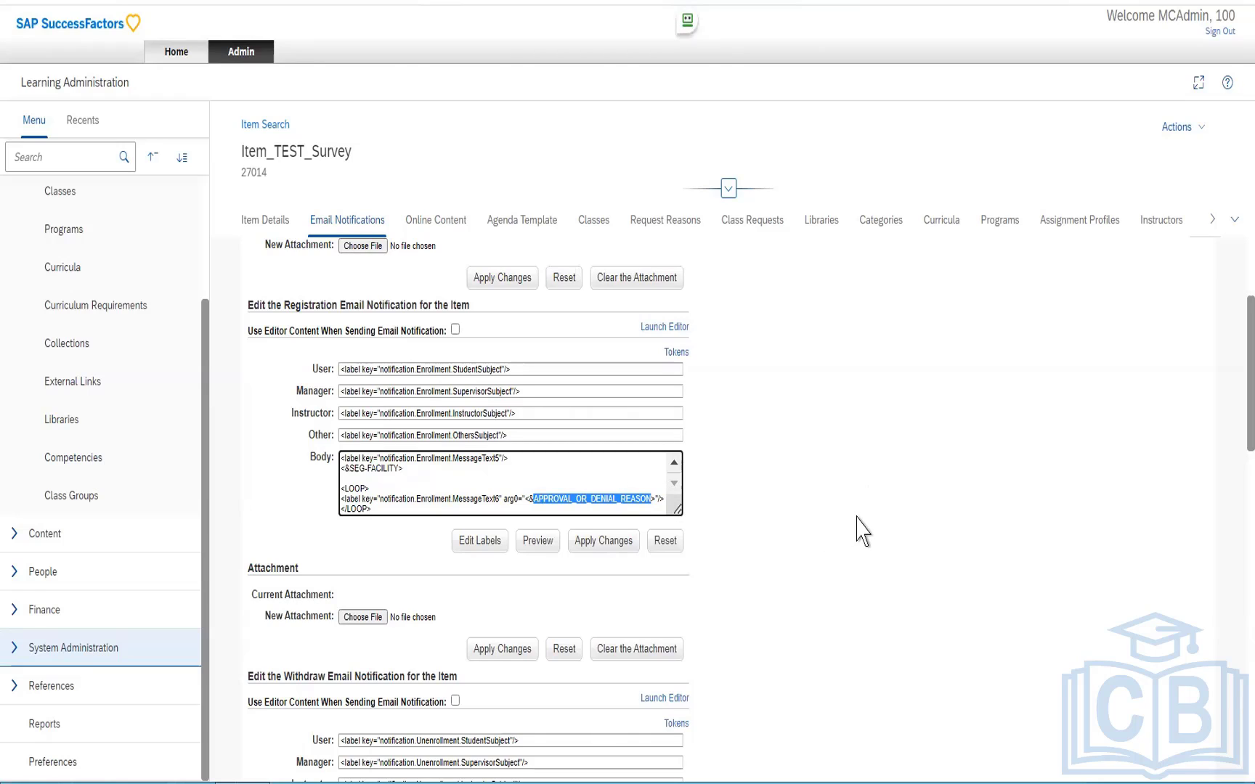
Step: View the label value of notification.Enrollment.StudentSubject from the registration notification's label list, leaving it unedited
{"action": "left_click", "coordinate": [482, 544]}
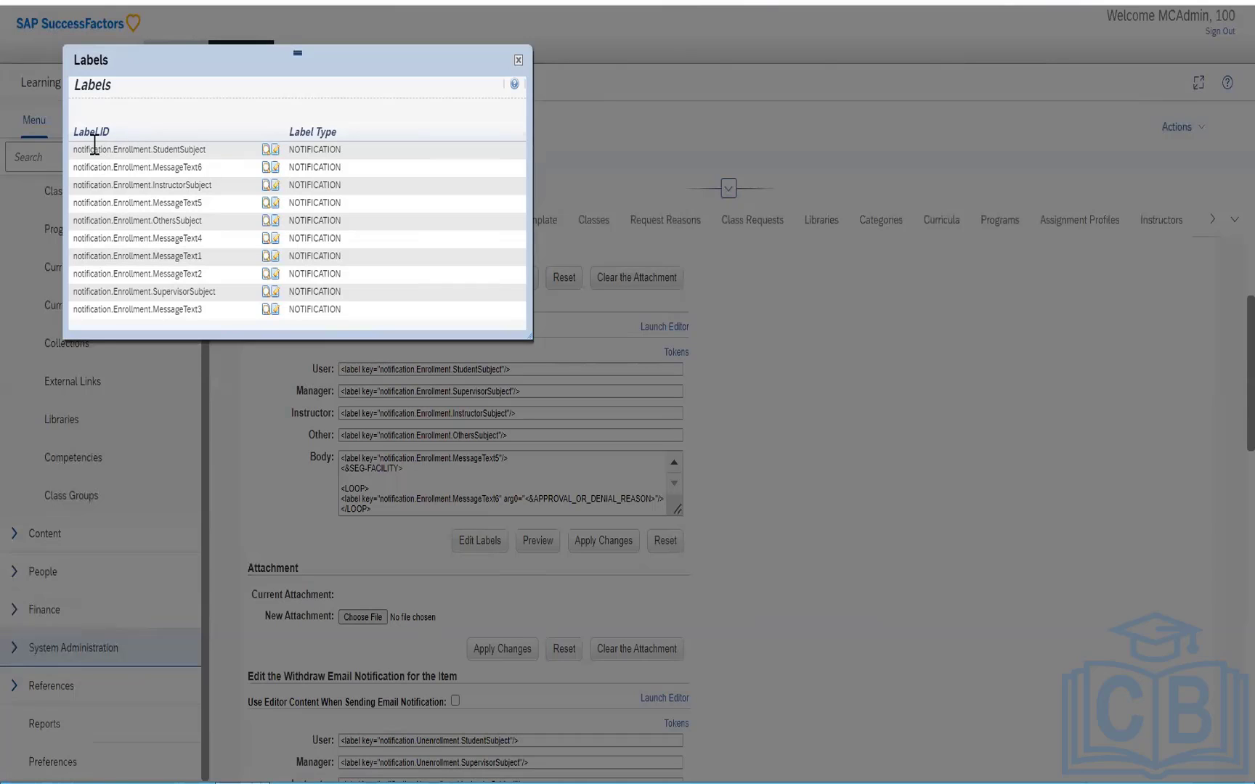
{"action": "left_click_drag", "start_coordinate": [95, 149], "coordinate": [207, 149]}
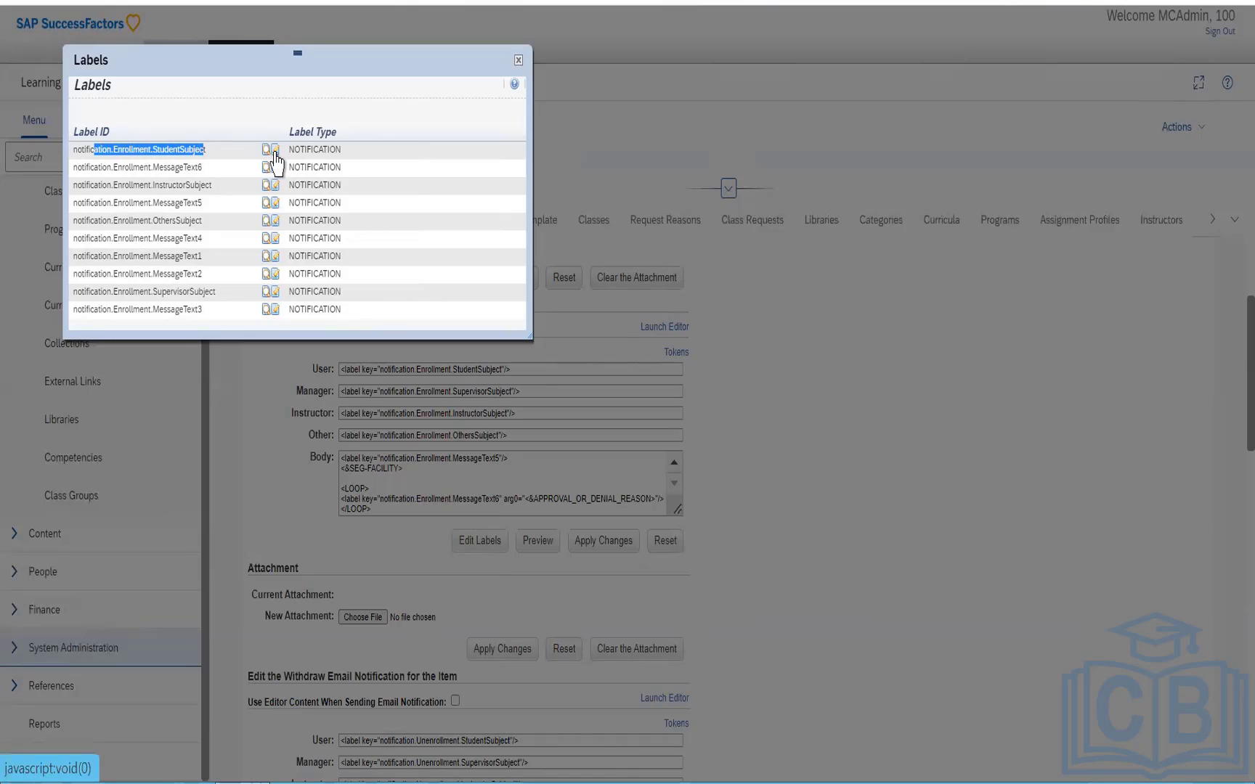
{"action": "left_click", "coordinate": [276, 153]}
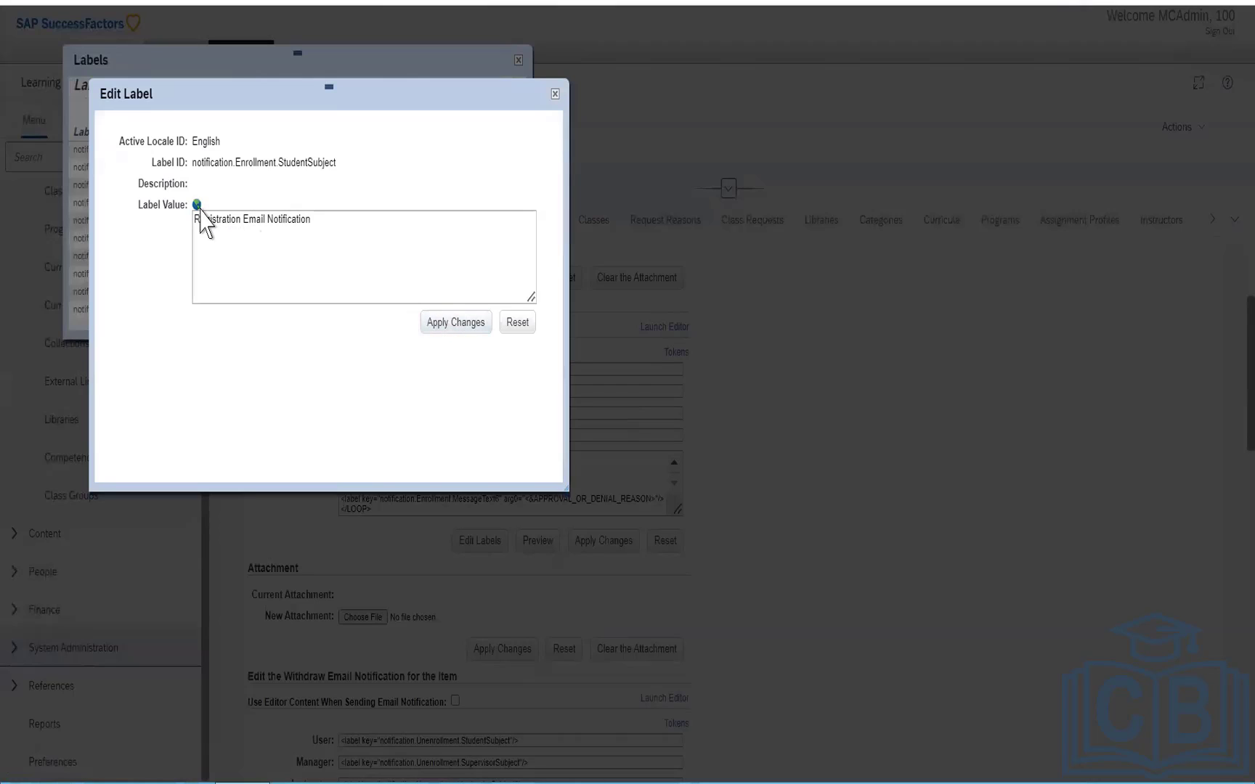
{"action": "left_click_drag", "start_coordinate": [198, 161], "coordinate": [308, 162]}
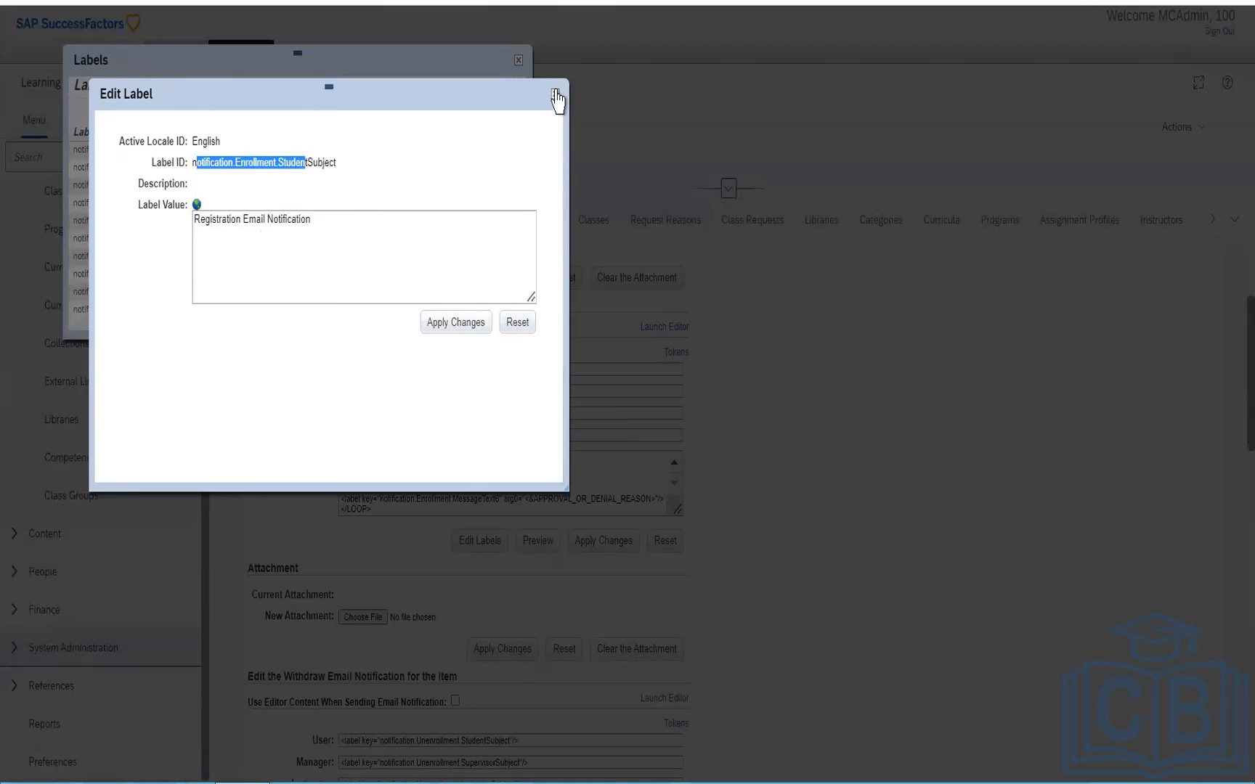
{"action": "left_click", "coordinate": [554, 94]}
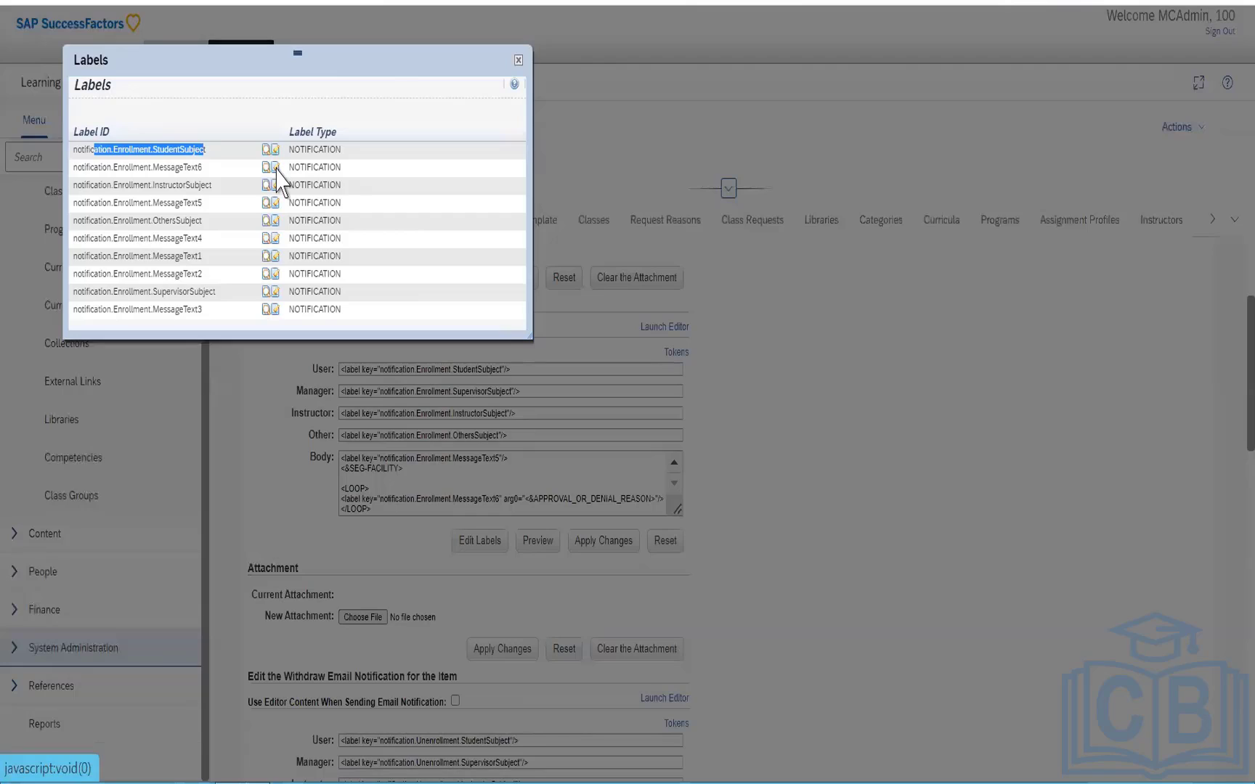
Step: View the label value of notification.Enrollment.MessageText6 and close the registration notification's label list
{"action": "left_click", "coordinate": [276, 168]}
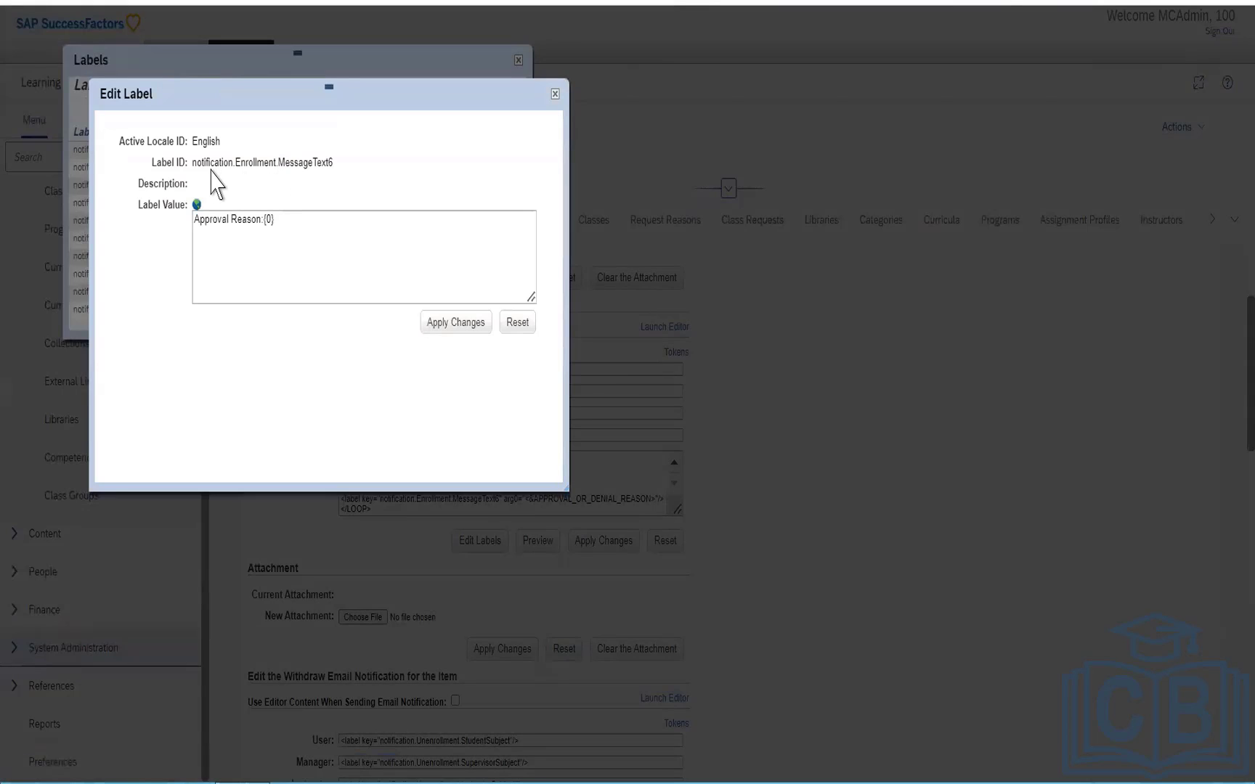
{"action": "left_click_drag", "start_coordinate": [281, 218], "coordinate": [168, 241]}
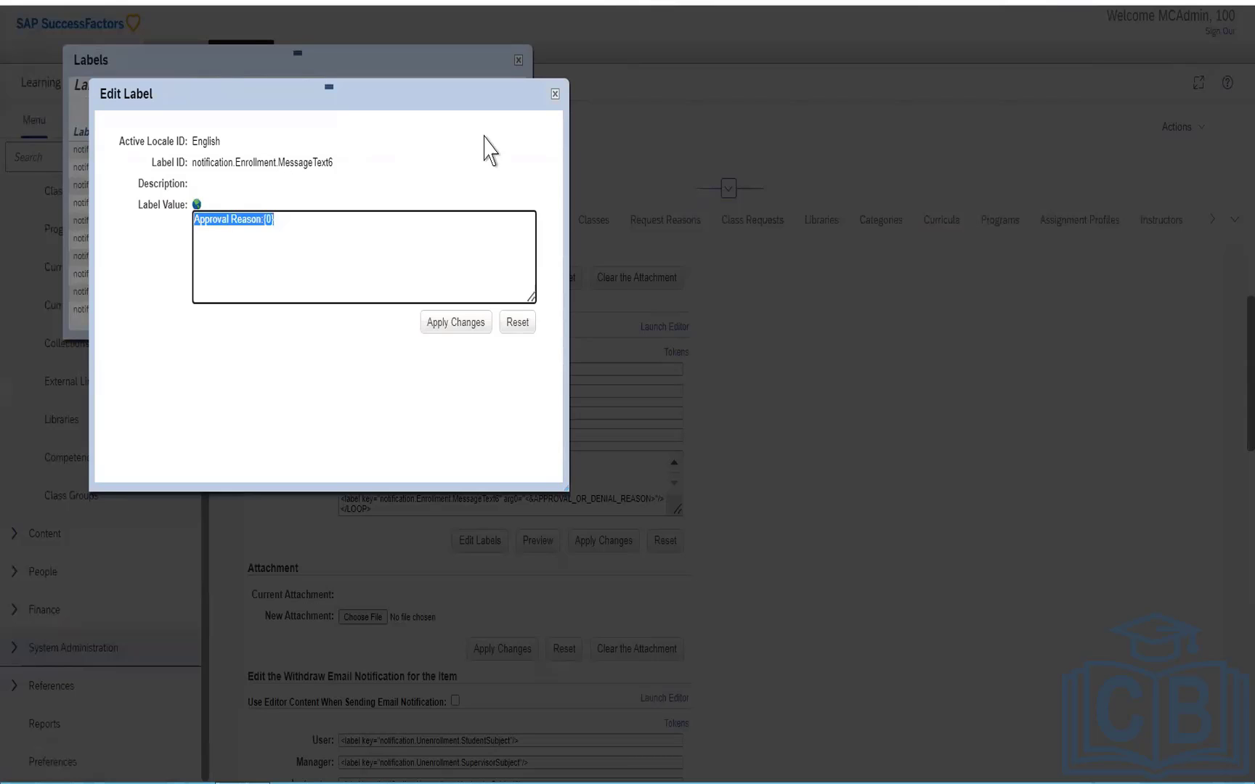
{"action": "left_click", "coordinate": [554, 103]}
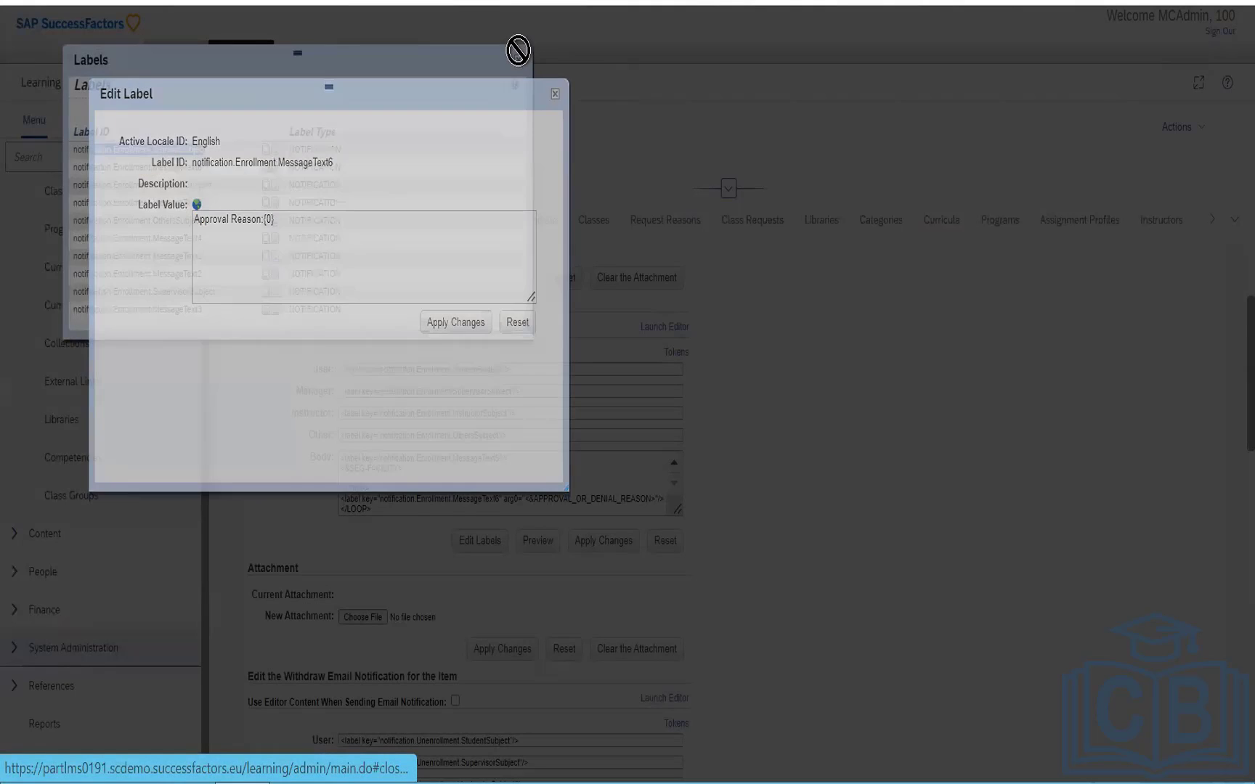
{"action": "left_click", "coordinate": [518, 61]}
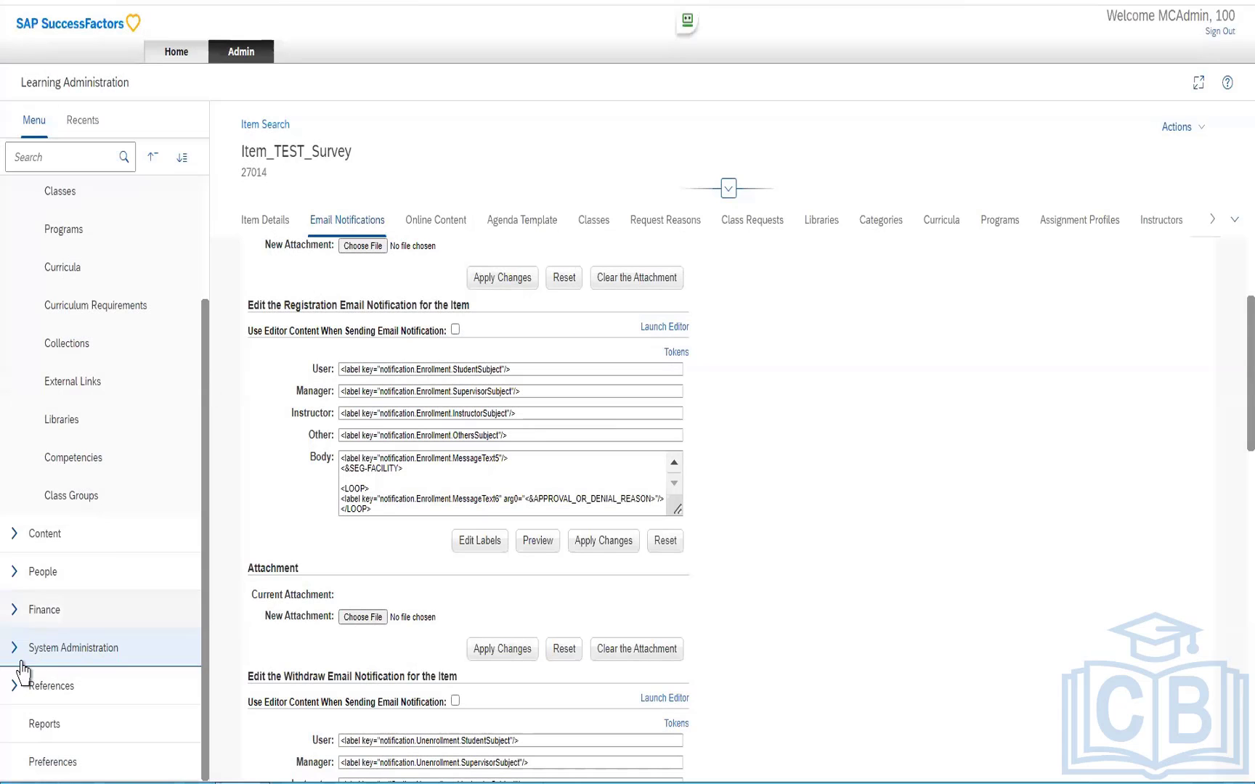
Step: Browse the References section through Learning Activities and Online Content to the label maintenance pages under Manage Labels
{"action": "left_click", "coordinate": [20, 683]}
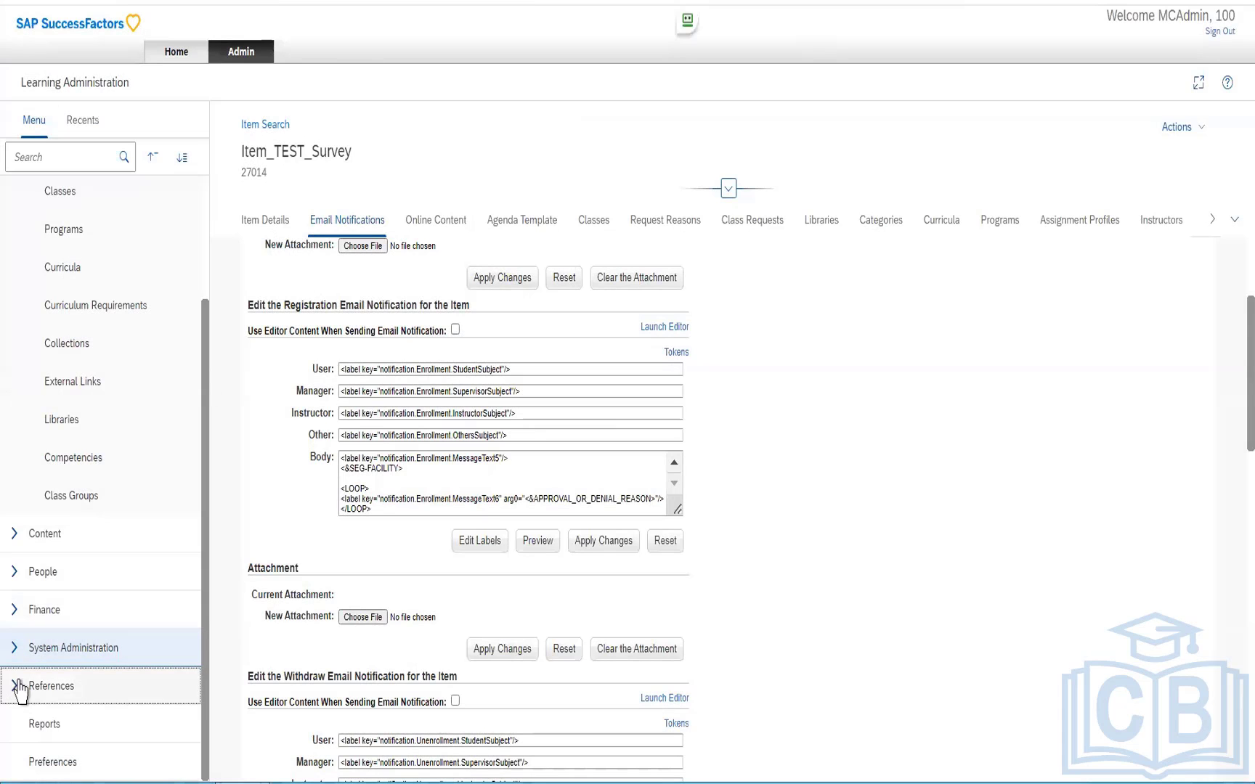
{"action": "scroll", "coordinate": [133, 663], "scroll_direction": "down", "scroll_amount": 5}
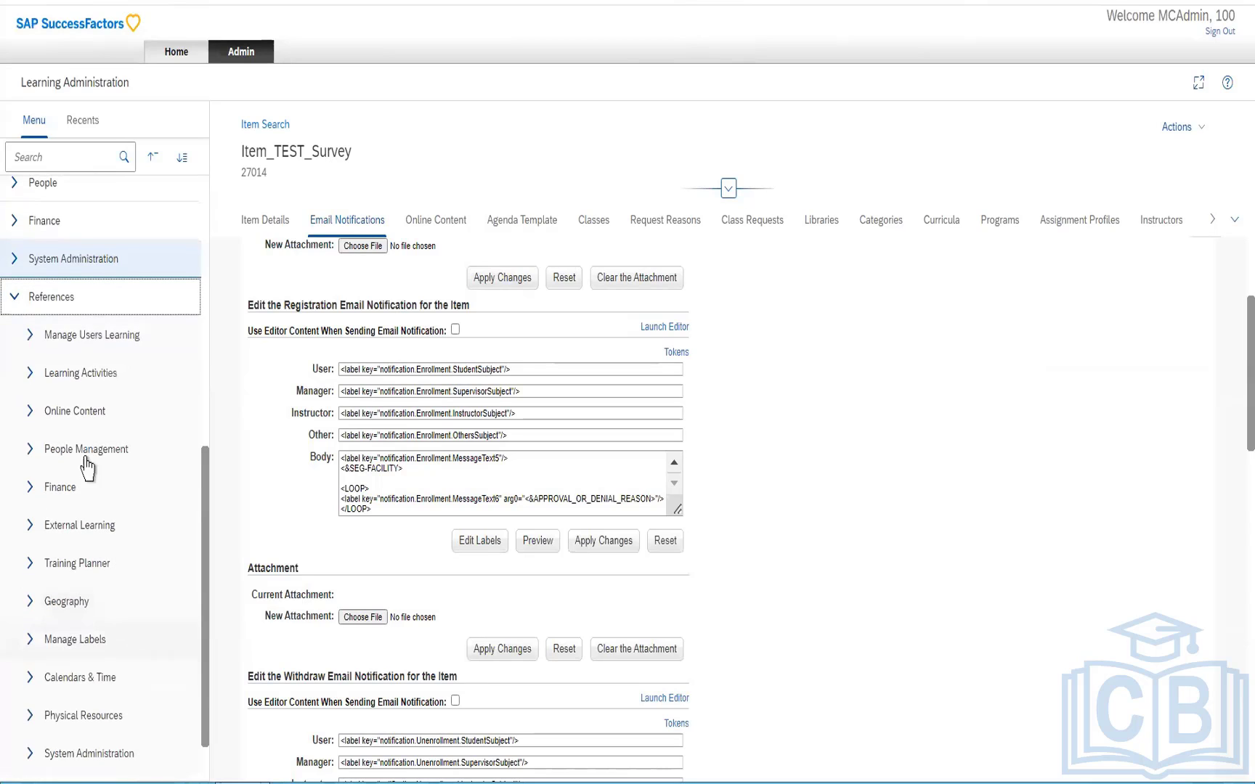
{"action": "left_click", "coordinate": [29, 373]}
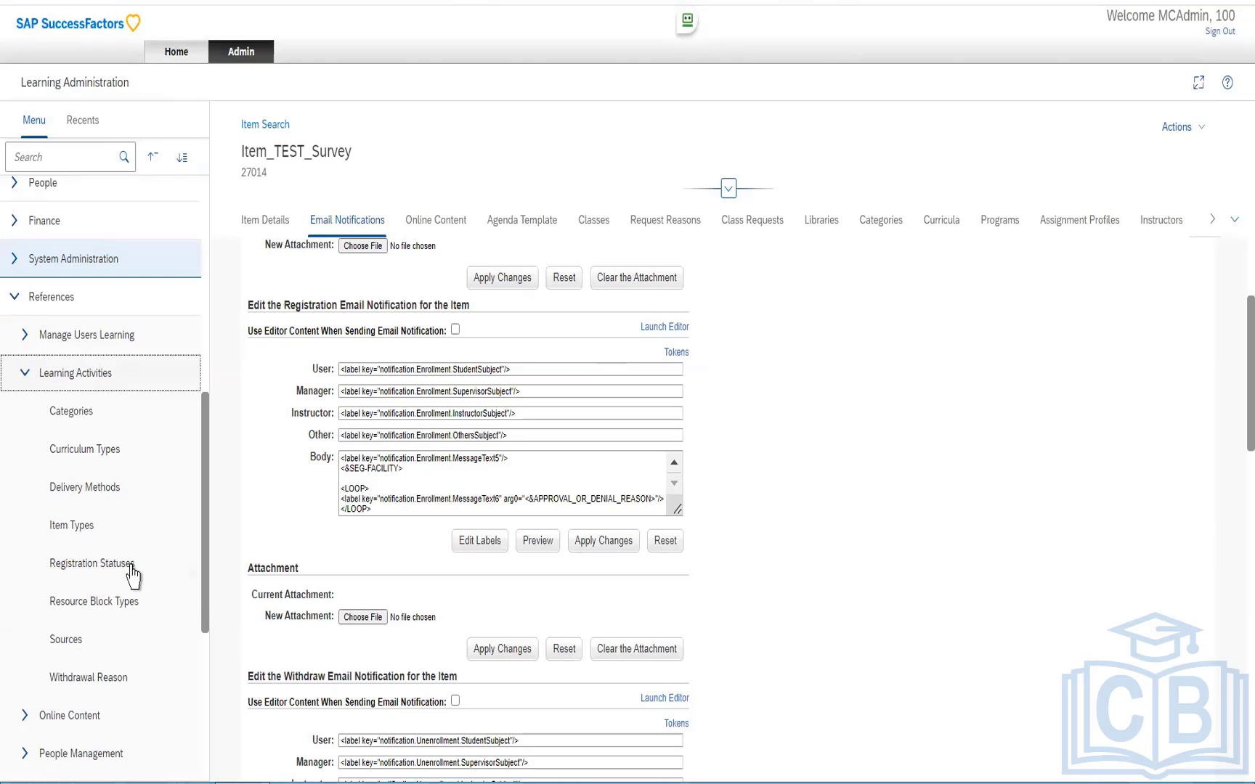
{"action": "scroll", "coordinate": [87, 603], "scroll_direction": "down", "scroll_amount": 2}
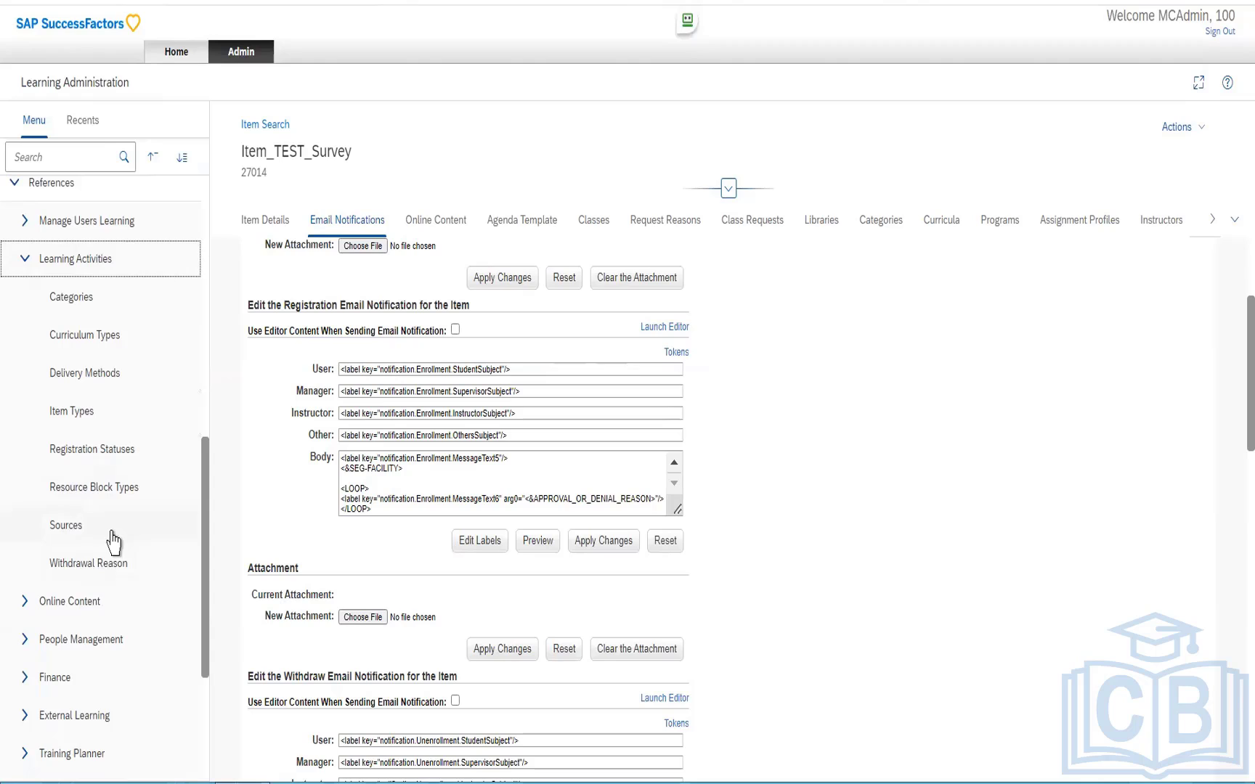
{"action": "left_click", "coordinate": [120, 600]}
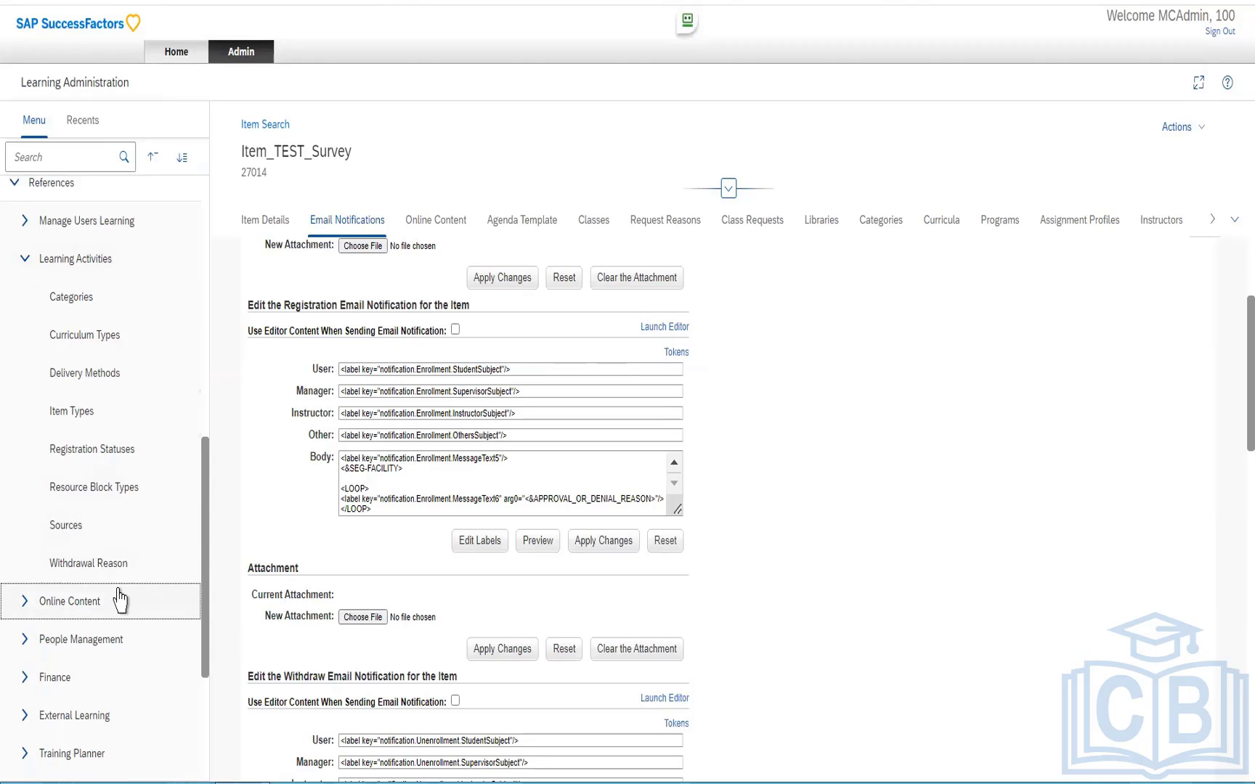
{"action": "scroll", "coordinate": [120, 602], "scroll_direction": "down", "scroll_amount": 3}
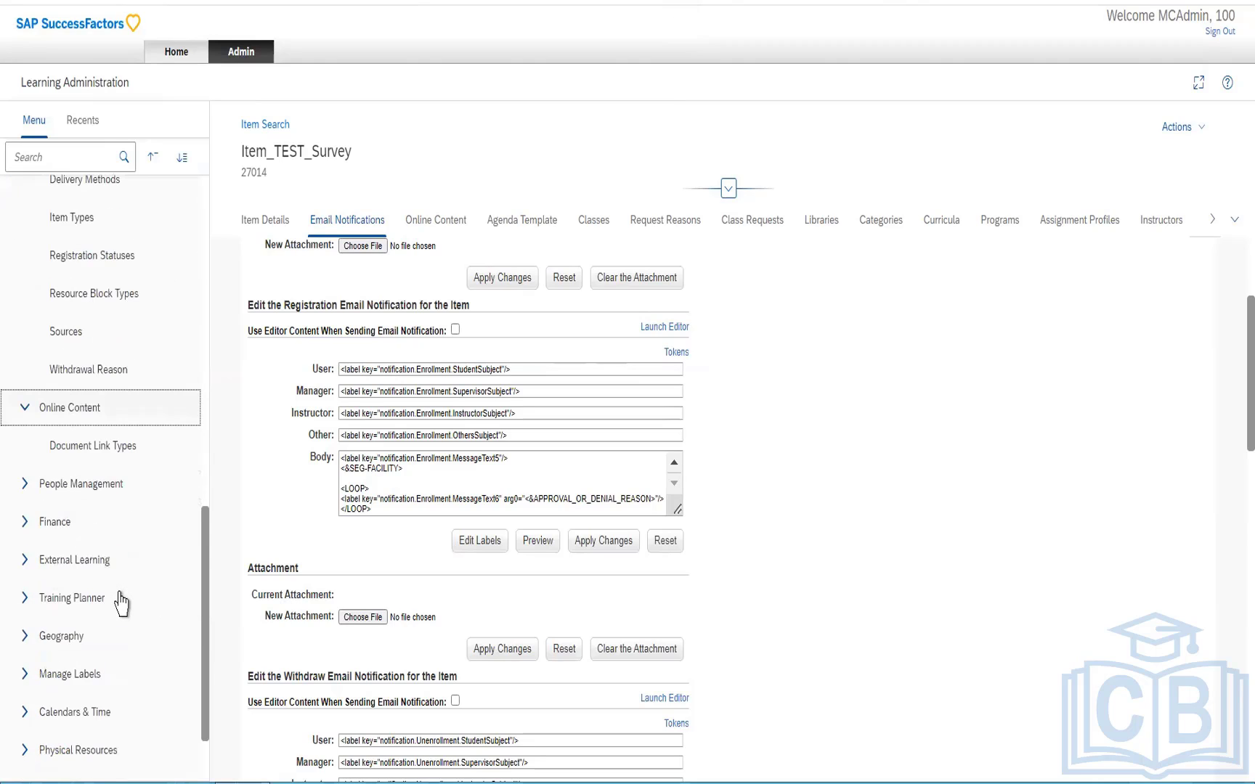
{"action": "scroll", "coordinate": [120, 602], "scroll_direction": "down", "scroll_amount": 1}
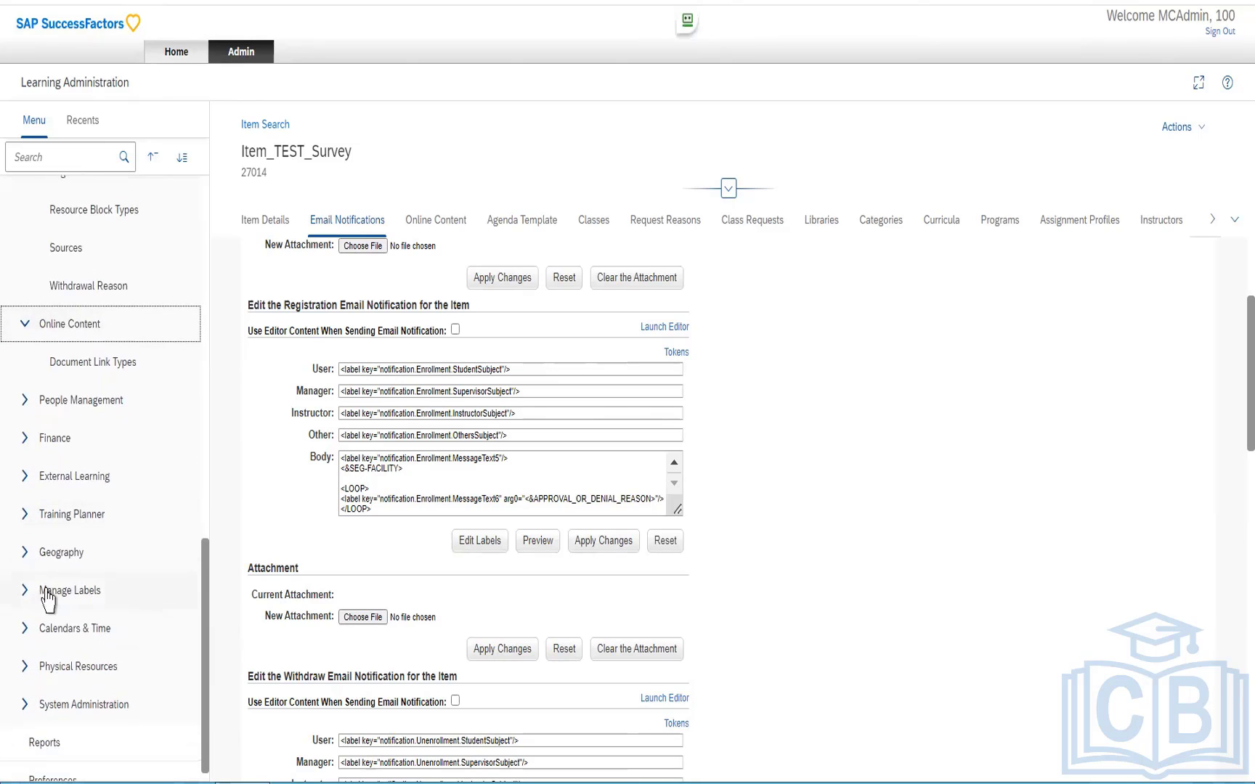
{"action": "left_click", "coordinate": [24, 591]}
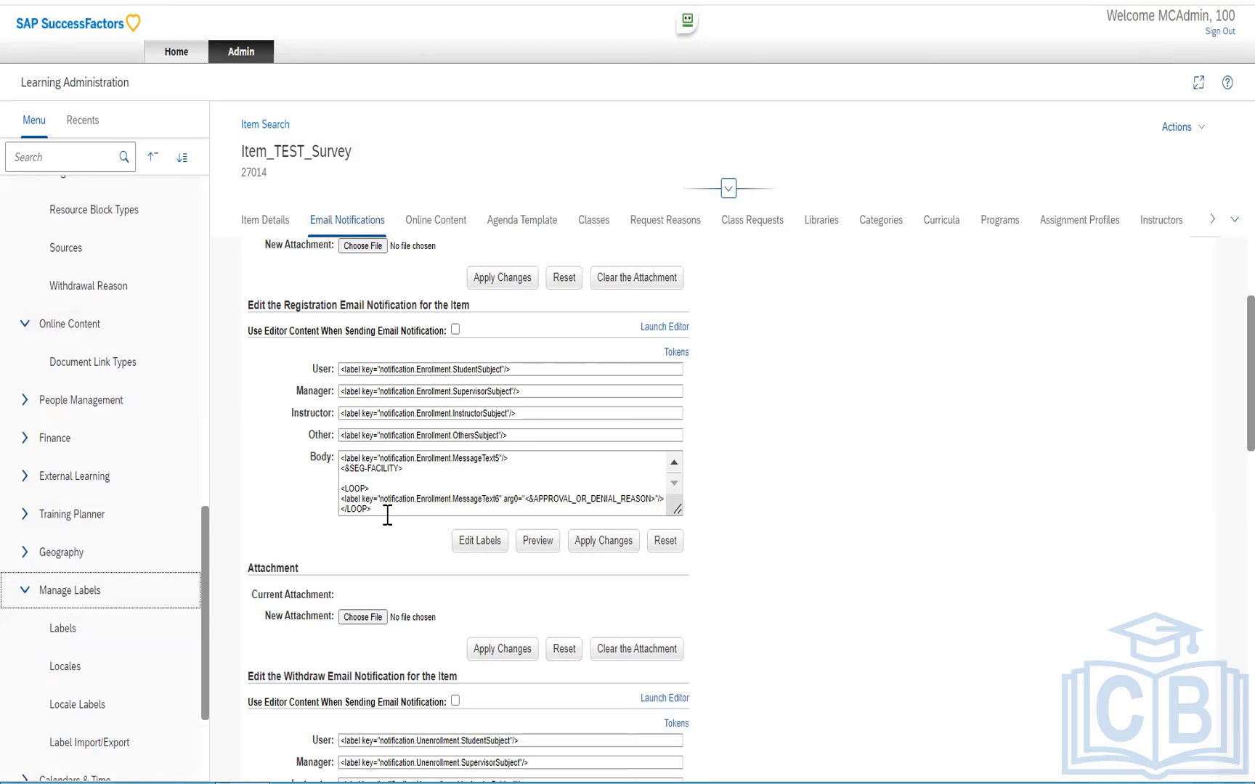
Step: Examine the item's withdraw, waitlist and waitlist removal email notifications
{"action": "left_click", "coordinate": [768, 520]}
{"action": "scroll", "coordinate": [768, 520], "scroll_direction": "down", "scroll_amount": 1}
{"action": "scroll", "coordinate": [773, 534], "scroll_direction": "down", "scroll_amount": 7}
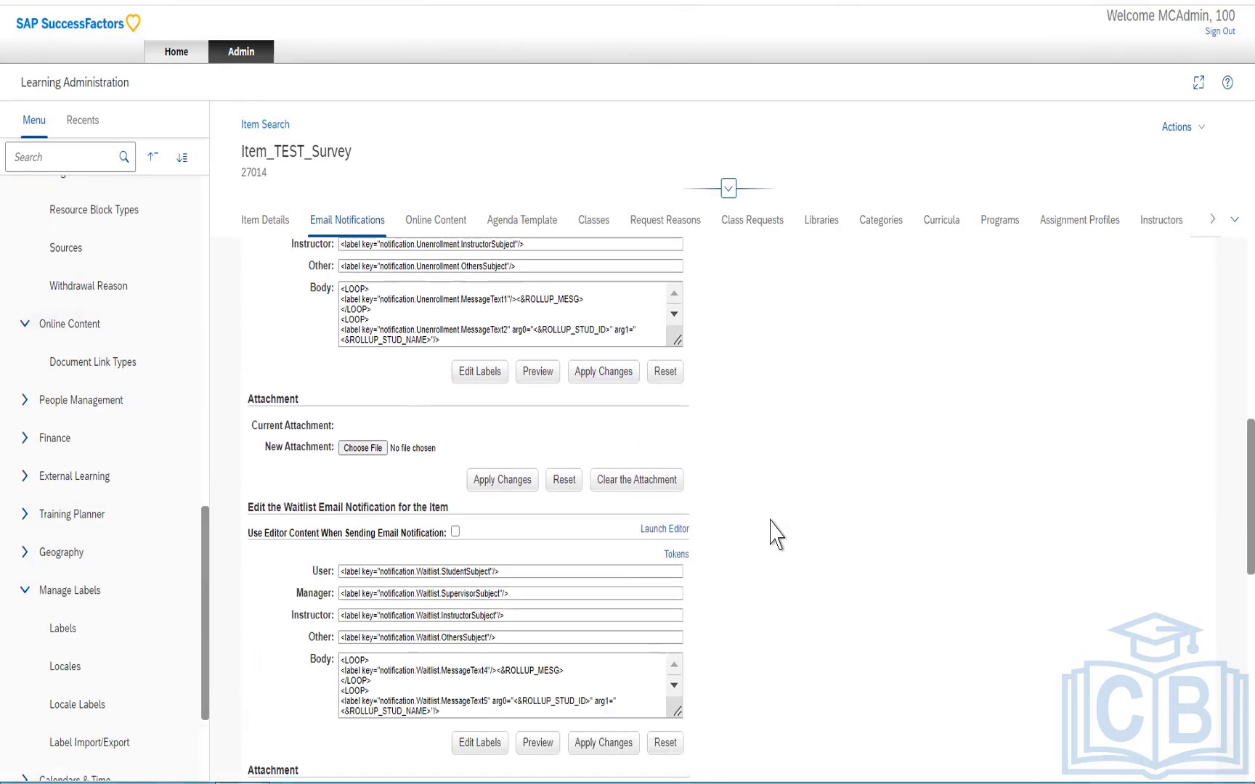
{"action": "scroll", "coordinate": [775, 534], "scroll_direction": "down", "scroll_amount": 2}
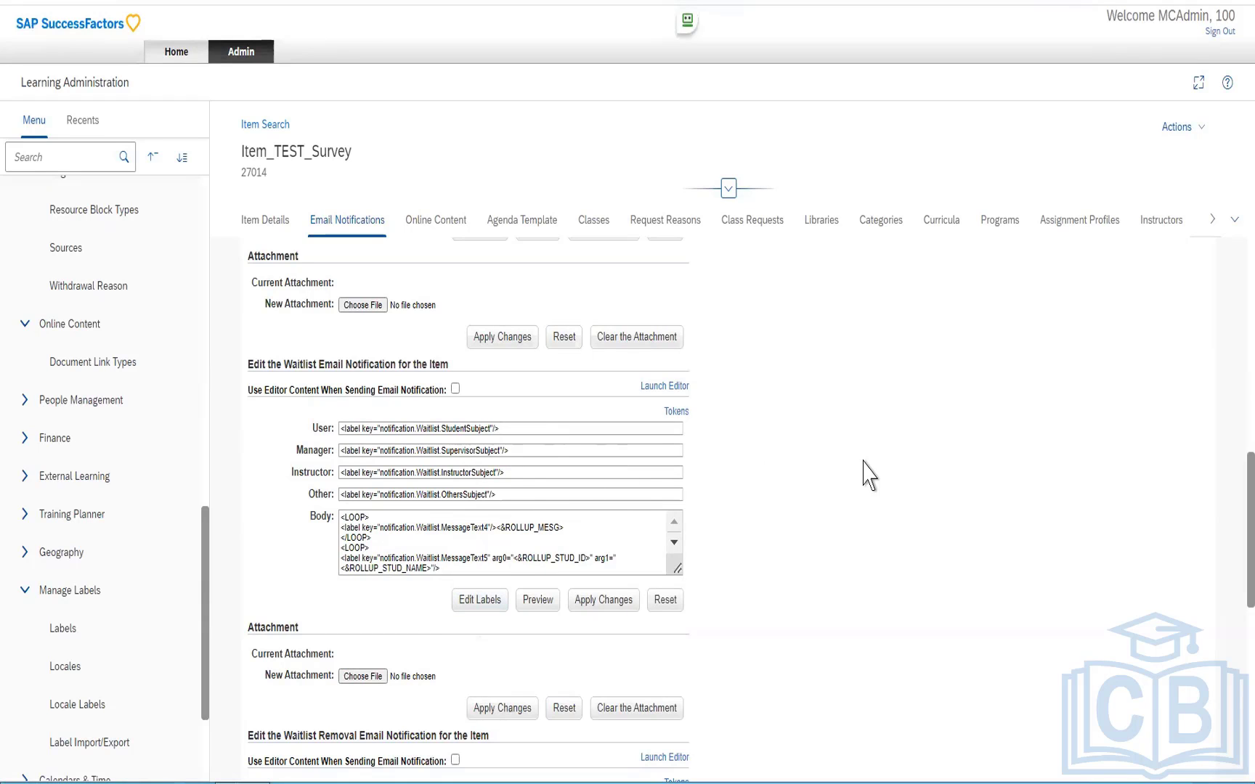
{"action": "scroll", "coordinate": [868, 465], "scroll_direction": "down", "scroll_amount": 5}
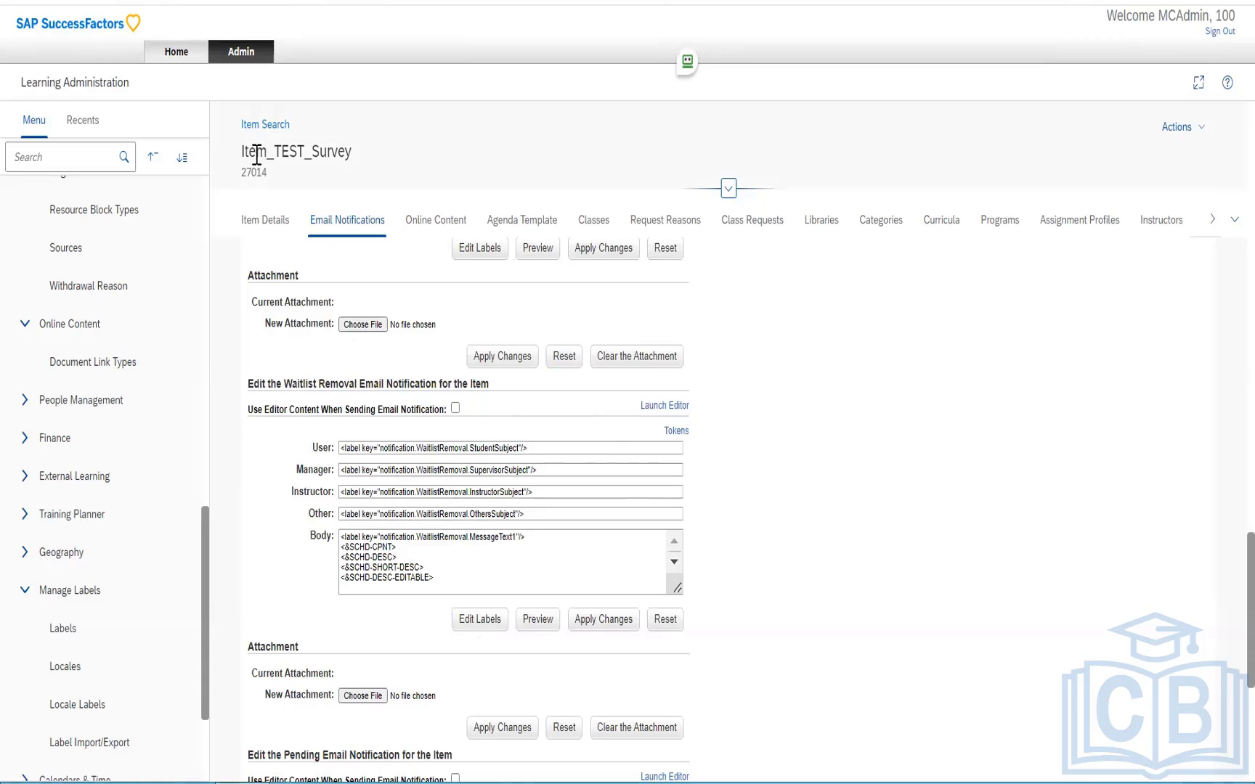
{"action": "left_click_drag", "start_coordinate": [257, 153], "coordinate": [359, 161]}
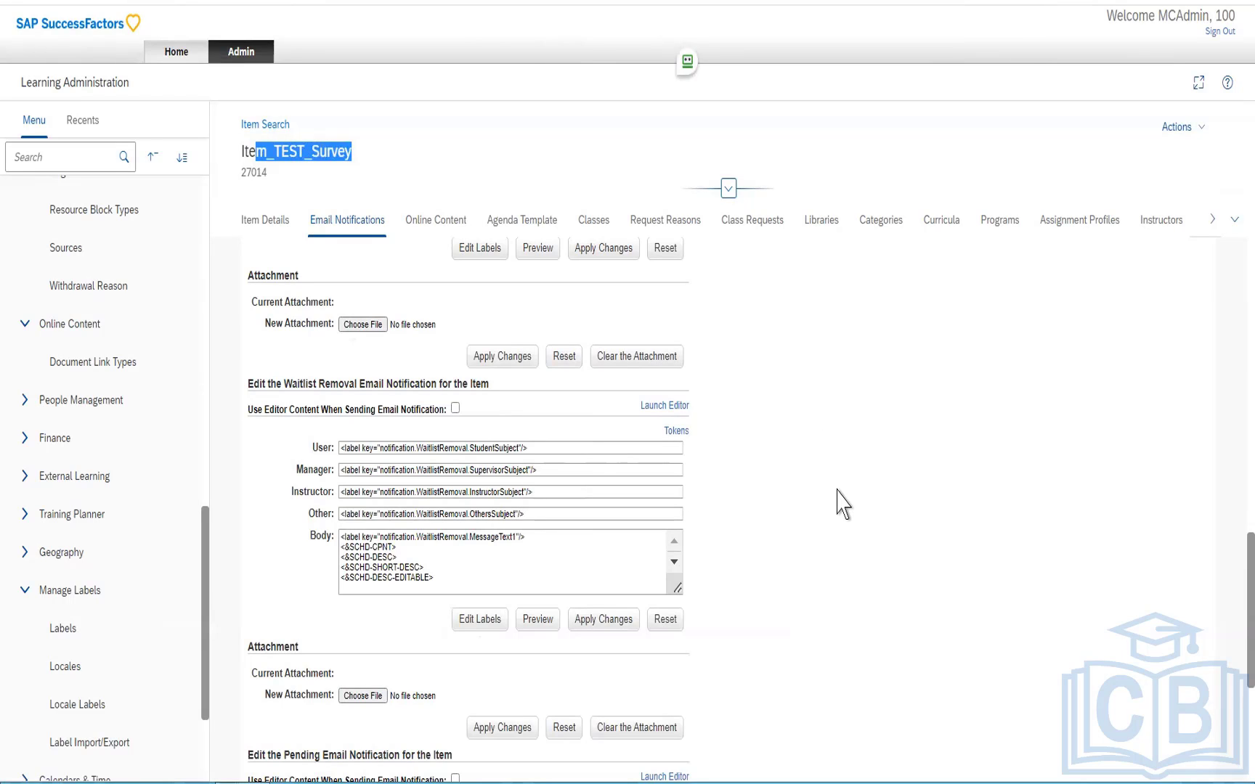
{"action": "scroll", "coordinate": [843, 504], "scroll_direction": "up", "scroll_amount": 10}
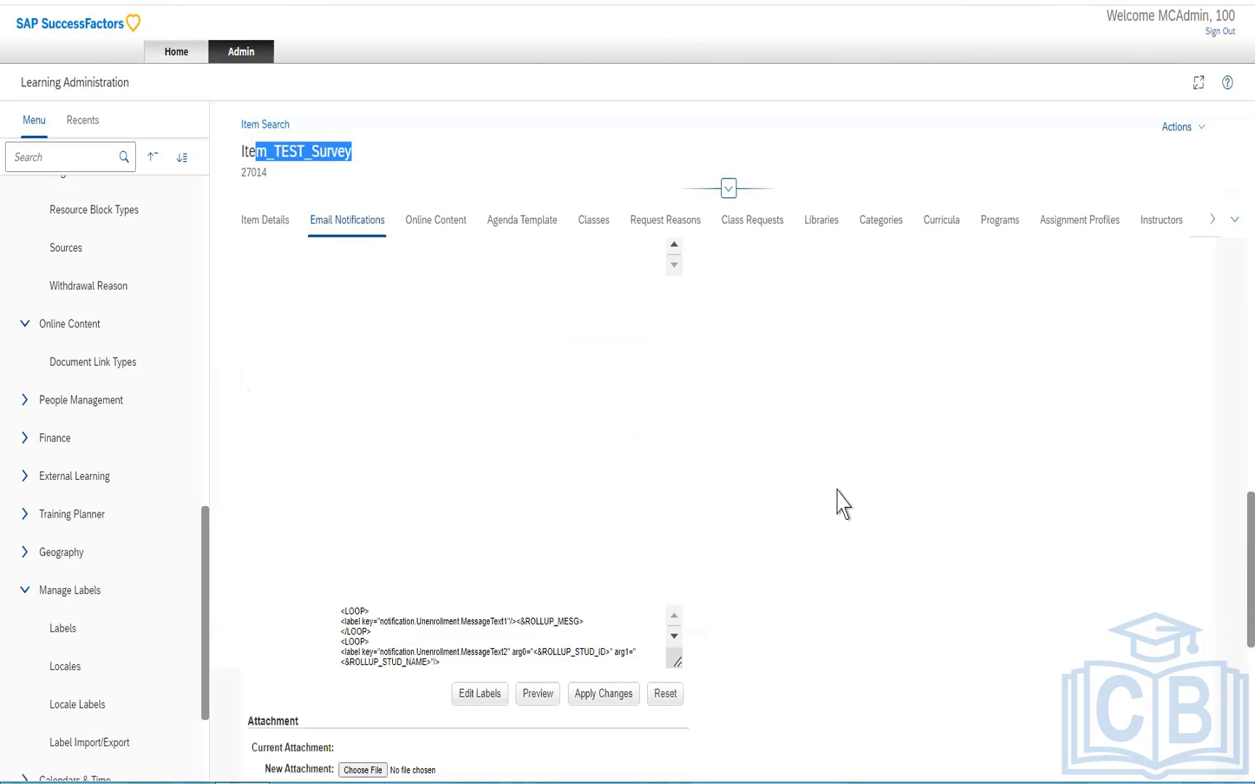
Step: Add the content object A Sample PDF to the item's online content with the object title Test
{"action": "left_click", "coordinate": [437, 228]}
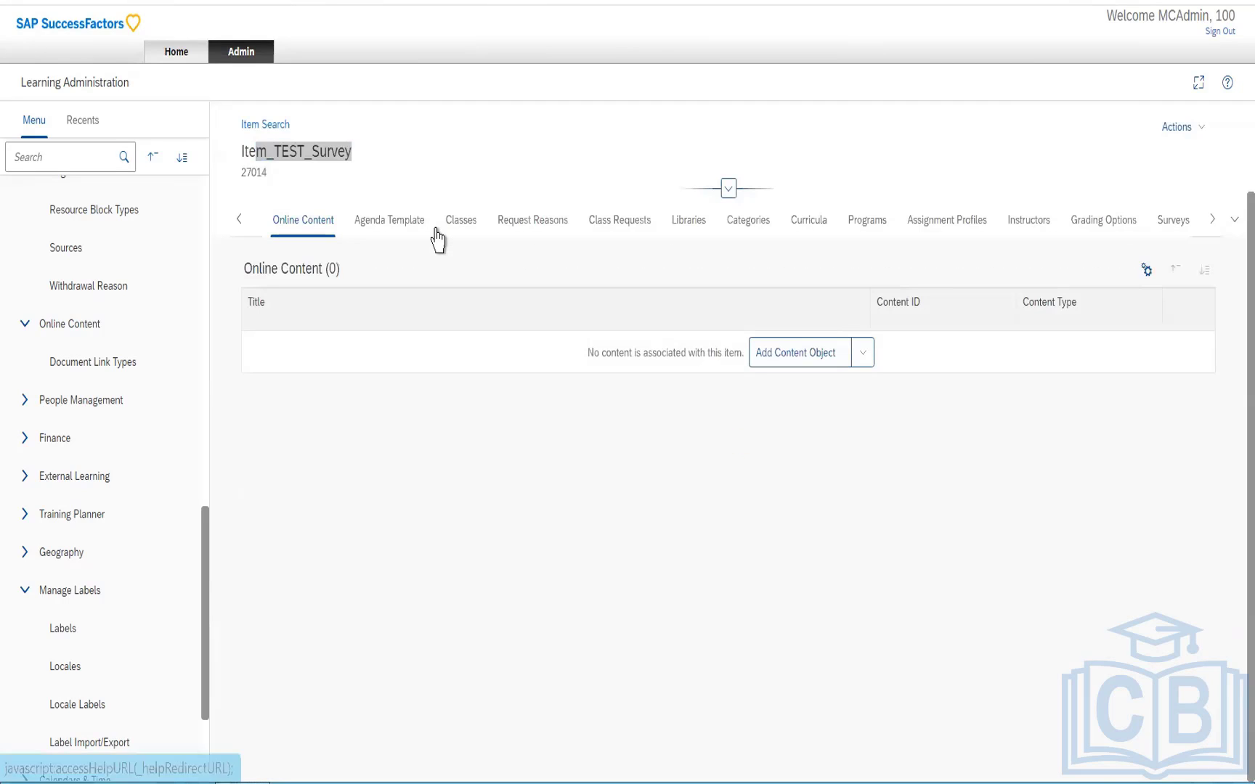
{"action": "left_click", "coordinate": [866, 359]}
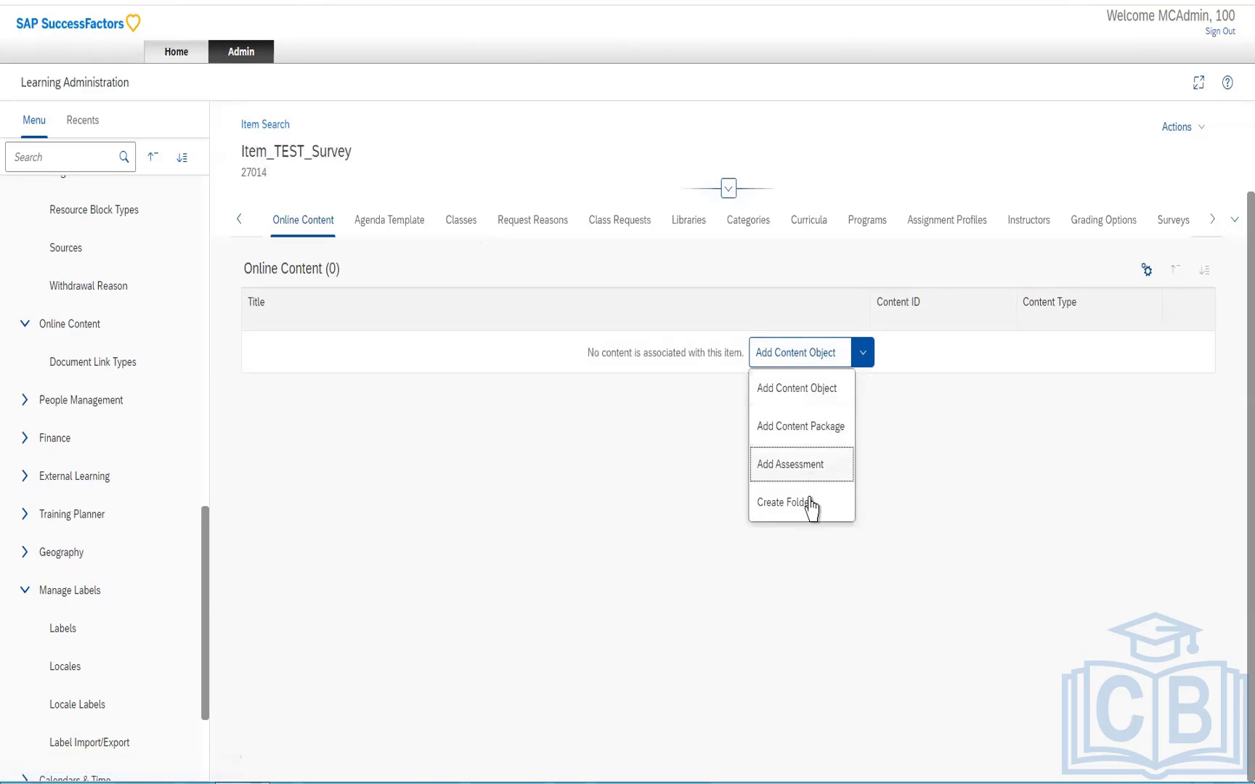
{"action": "left_click", "coordinate": [807, 396]}
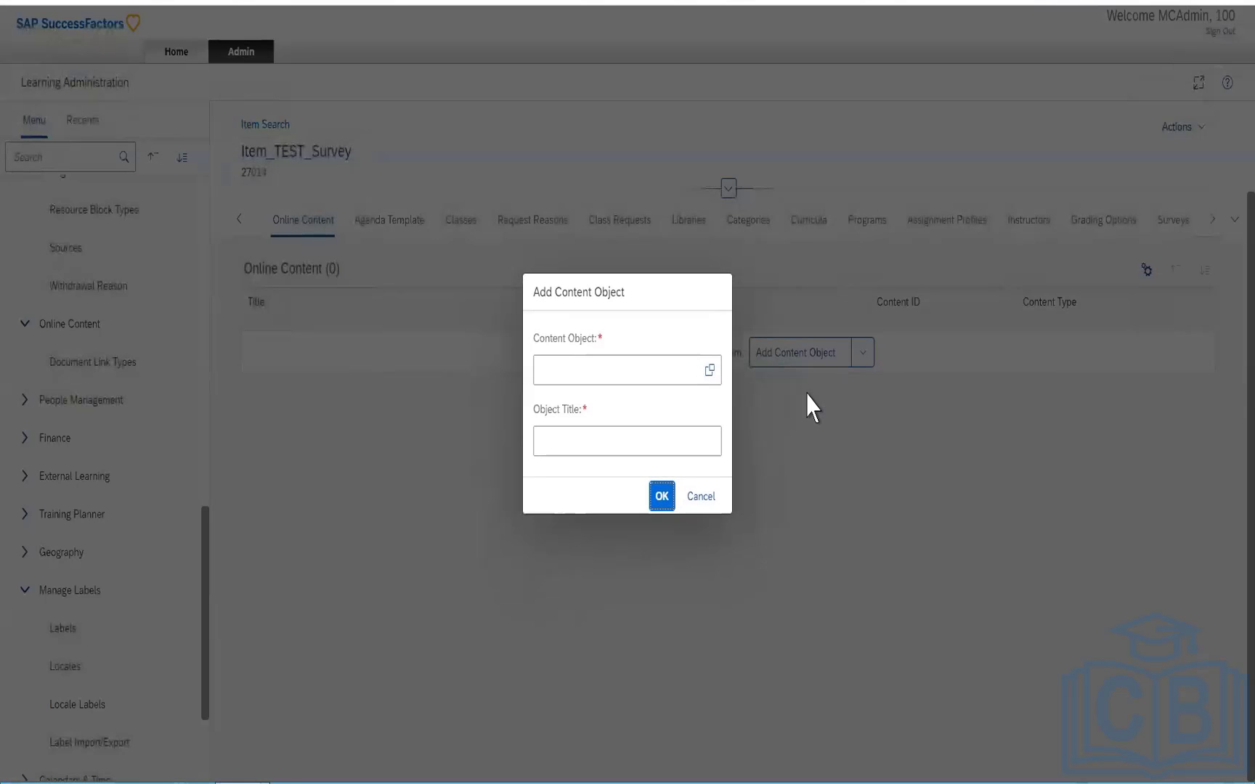
{"action": "left_click", "coordinate": [710, 370]}
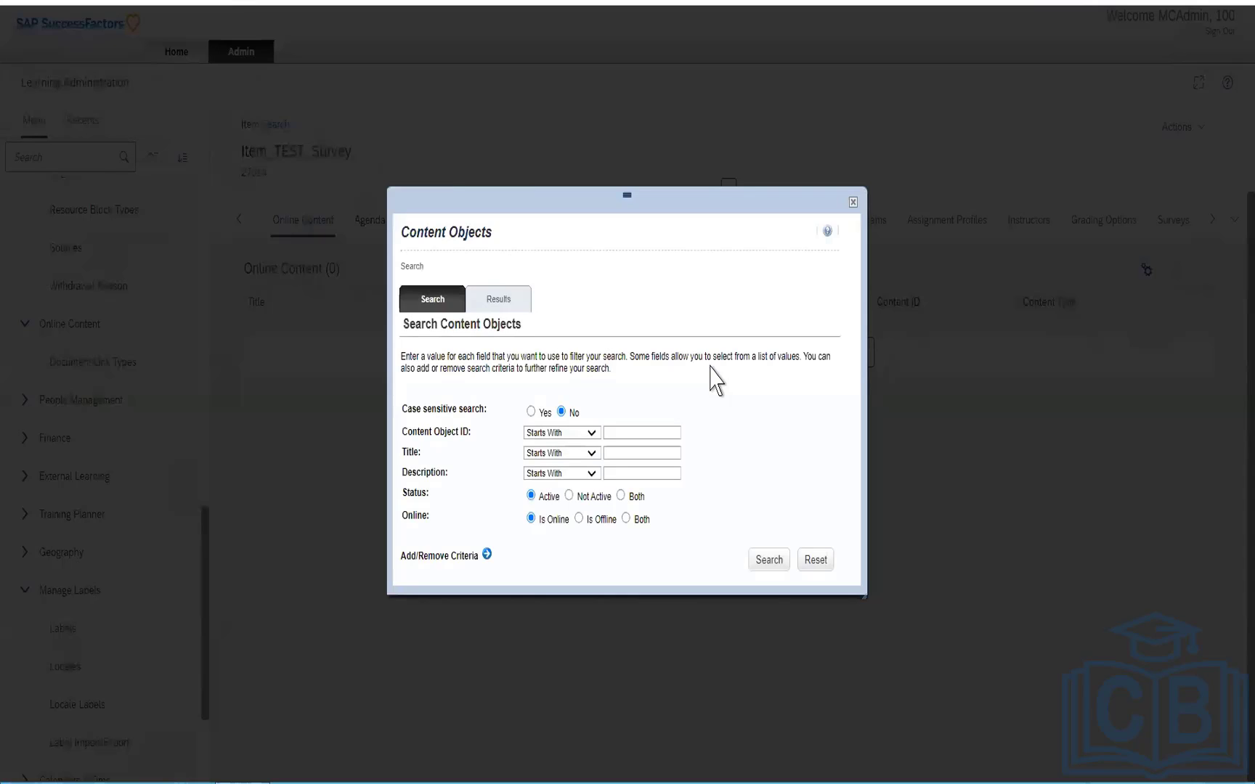
{"action": "left_click", "coordinate": [769, 565]}
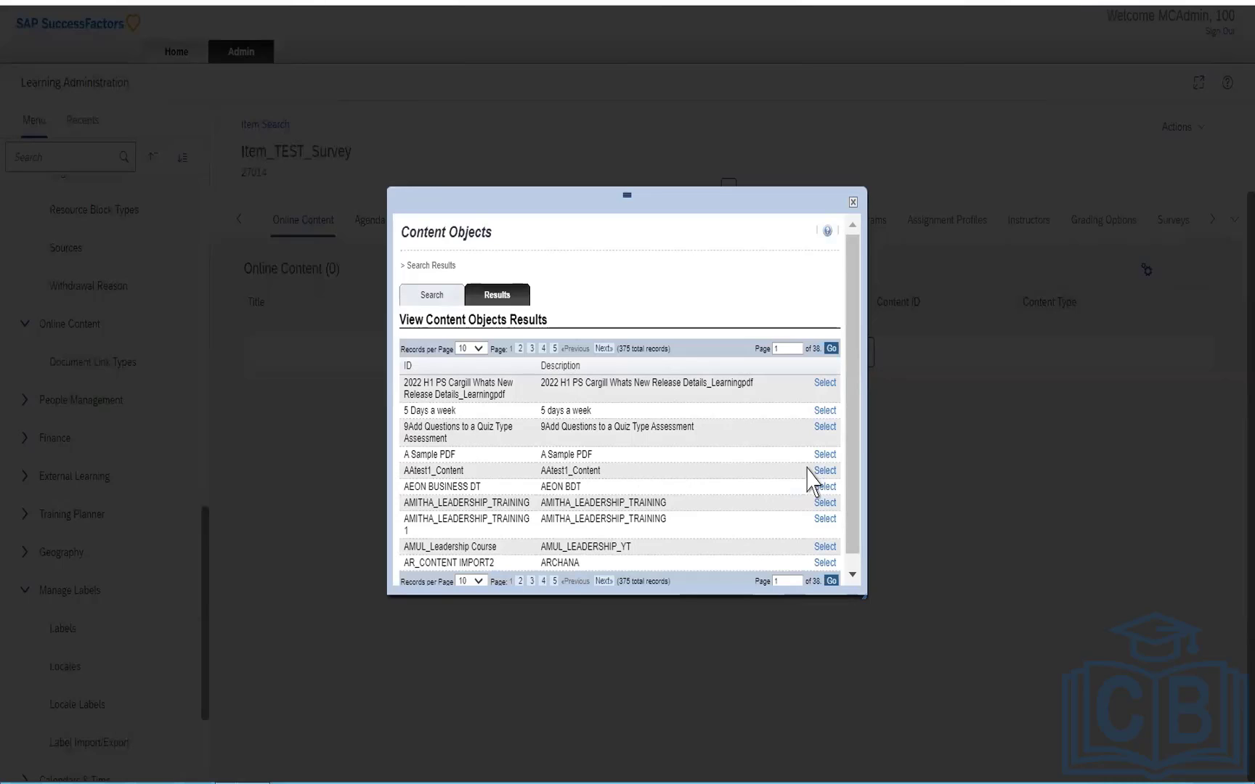
{"action": "left_click", "coordinate": [822, 456]}
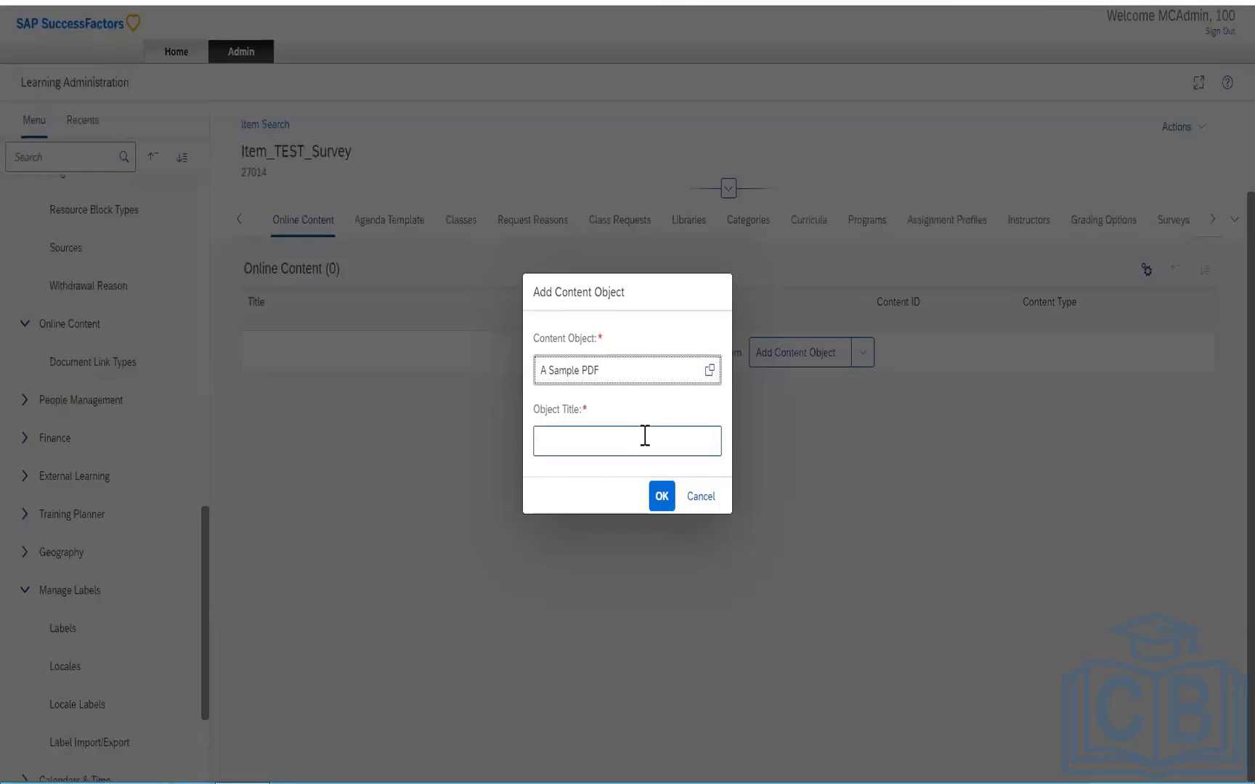
{"action": "left_click", "coordinate": [645, 435]}
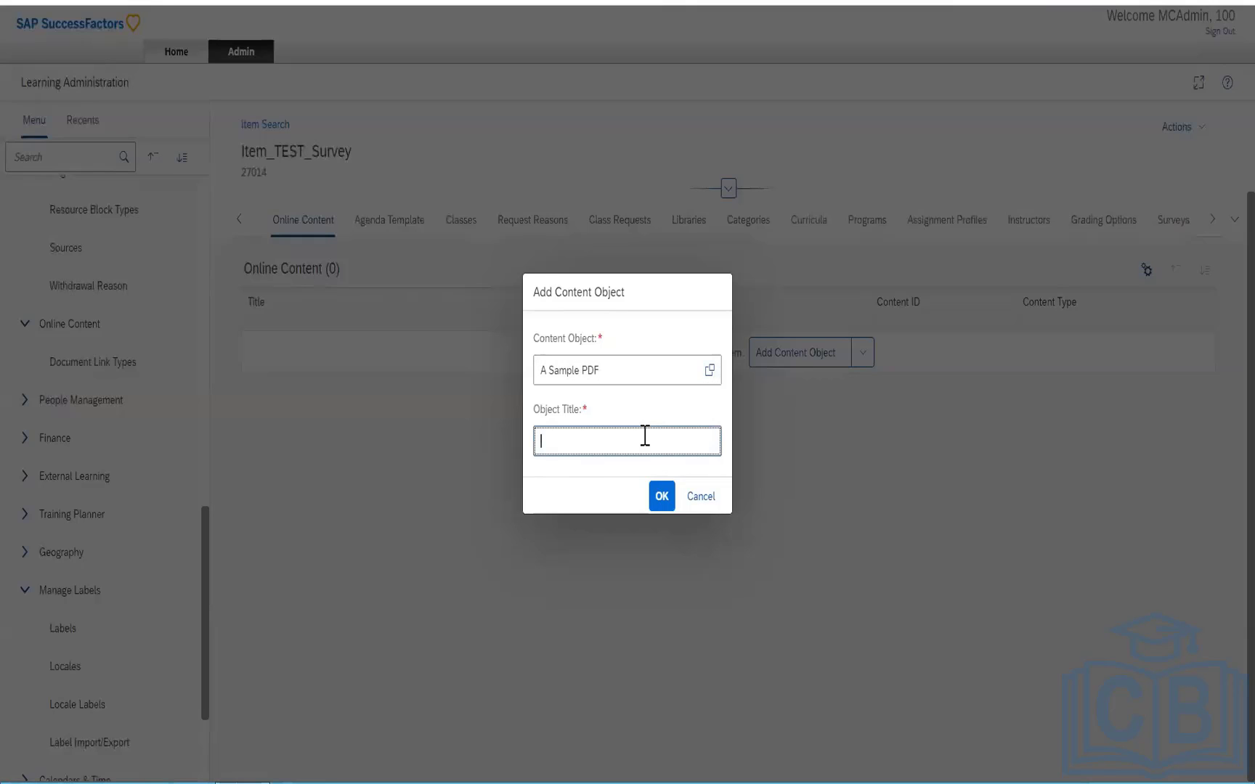
{"action": "left_click", "coordinate": [661, 499]}
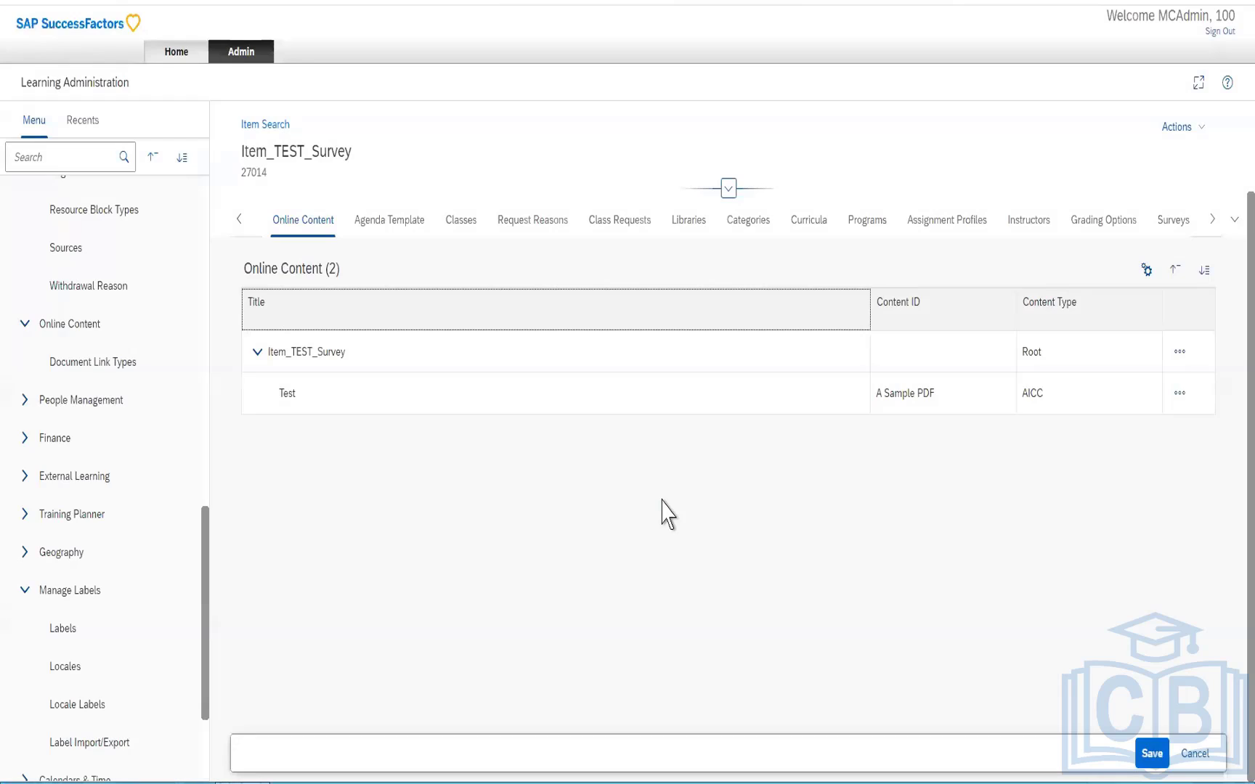
Step: Check the available actions for the Test content object and save the item's online content, keeping the pending changes
{"action": "left_click", "coordinate": [1179, 393]}
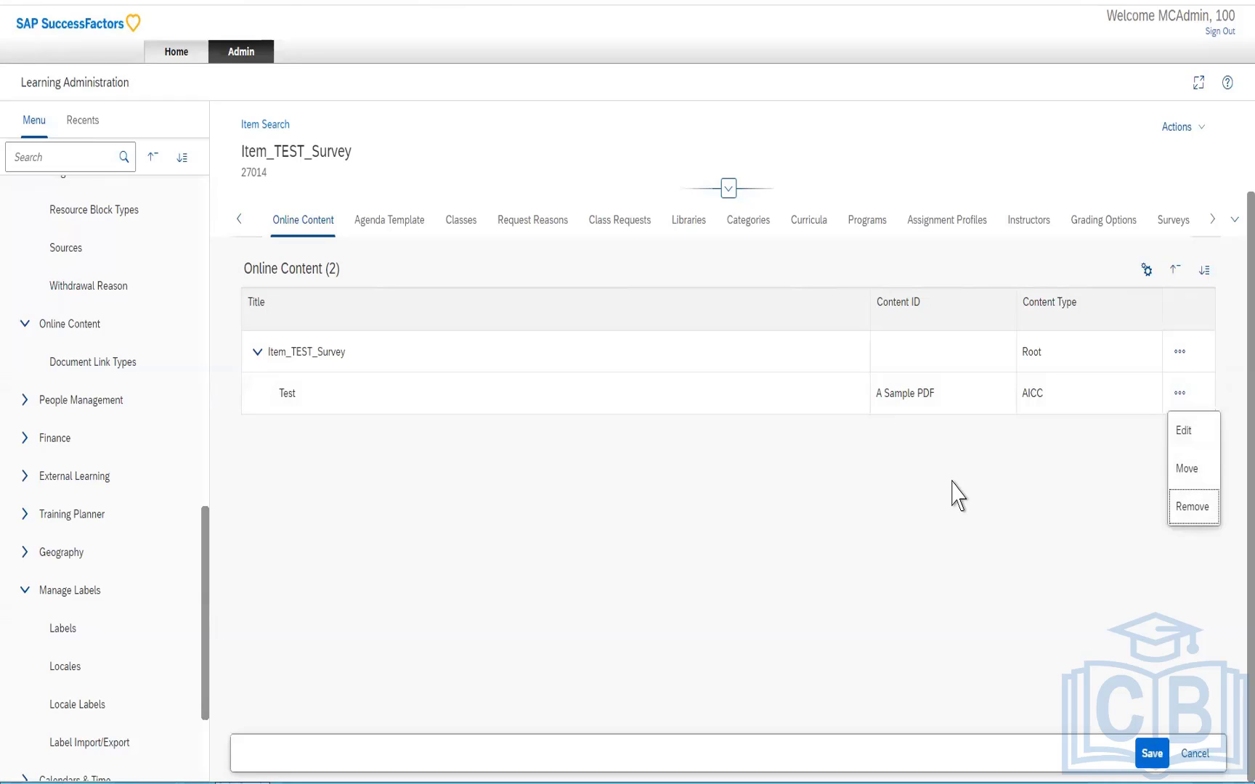
{"action": "left_click", "coordinate": [952, 480]}
{"action": "left_click", "coordinate": [299, 407]}
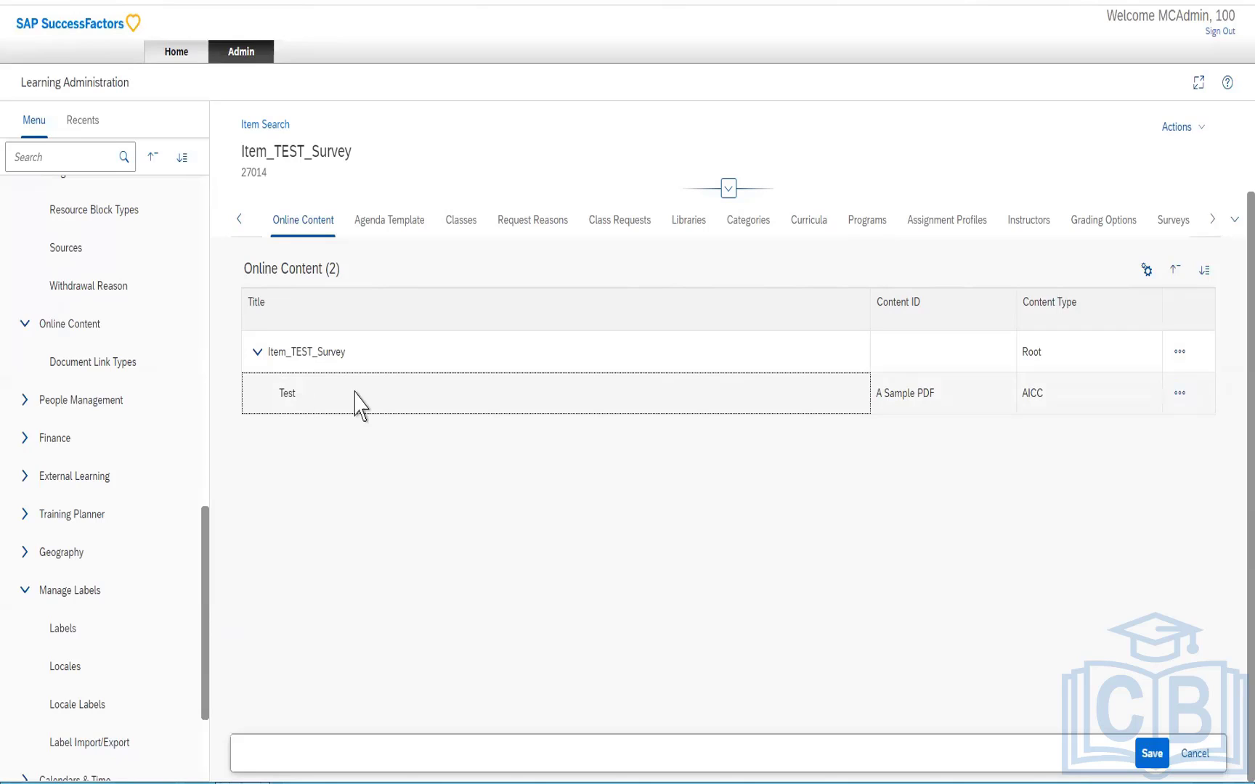
{"action": "left_click", "coordinate": [380, 231]}
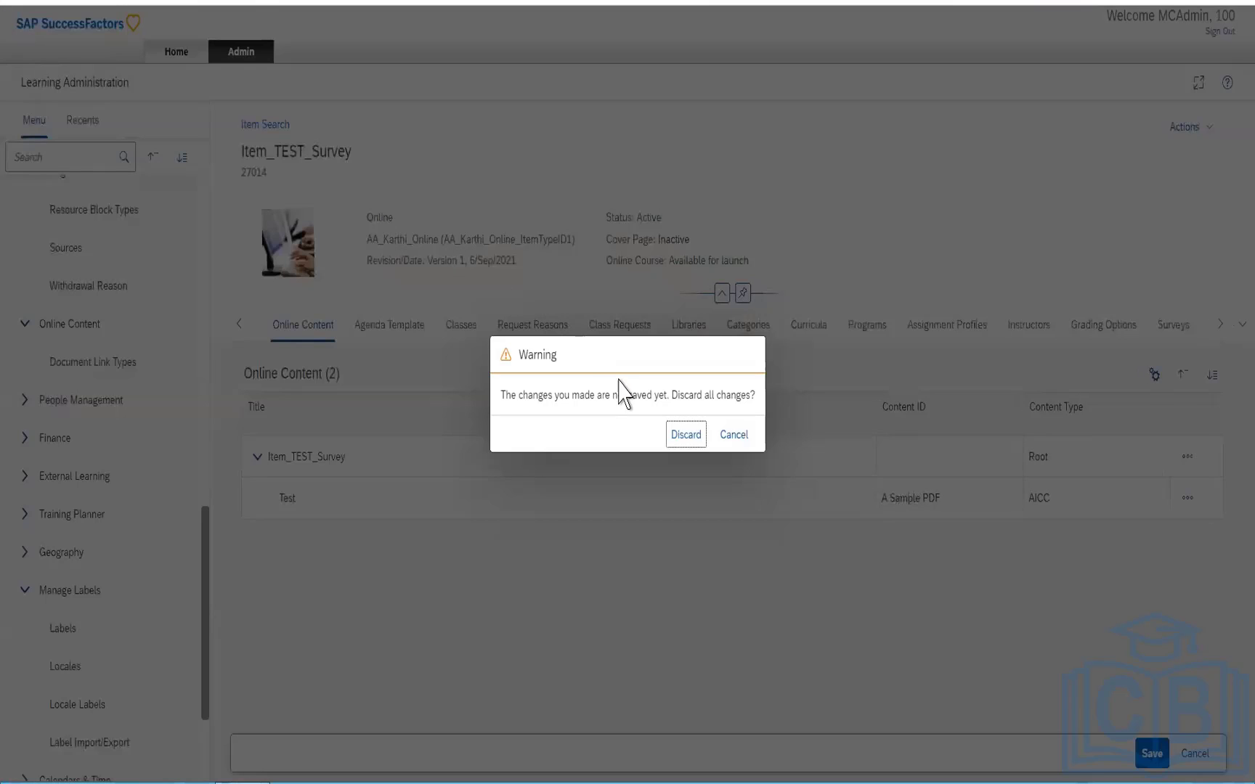
{"action": "left_click", "coordinate": [732, 436]}
{"action": "left_click", "coordinate": [1151, 755]}
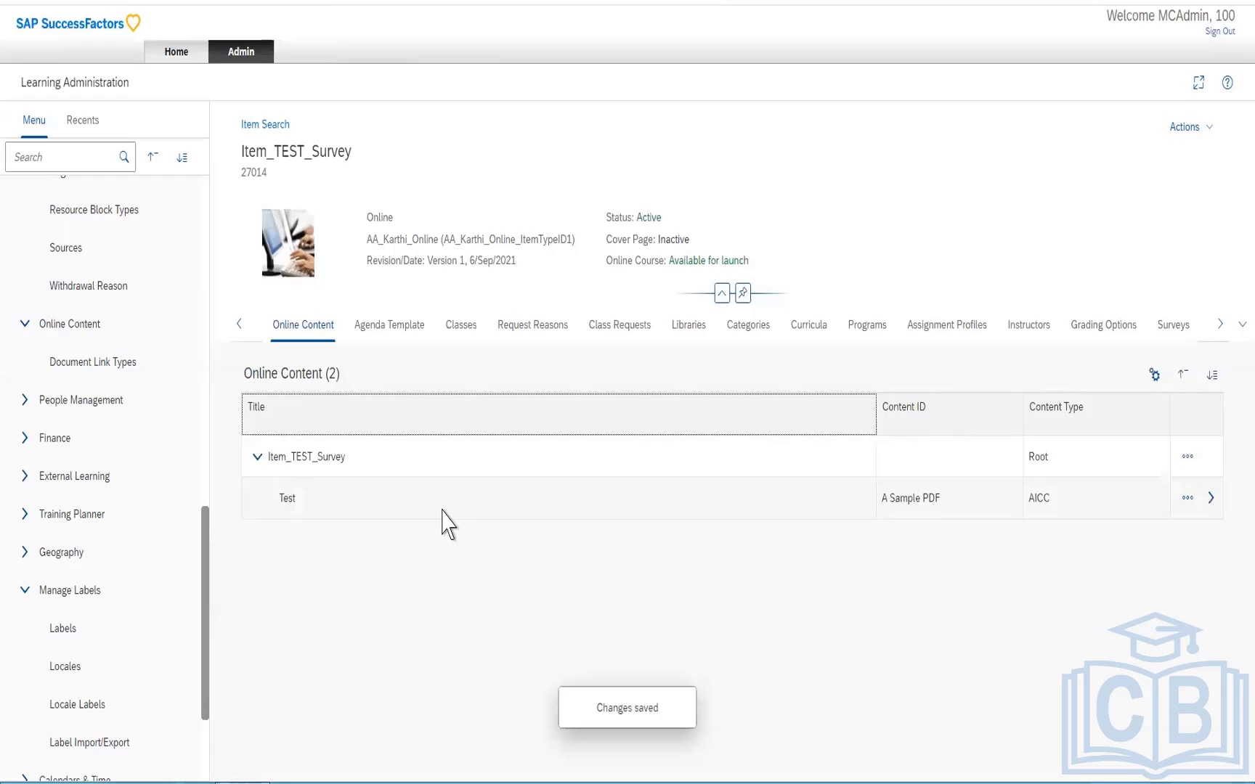
Step: Start a Day 1 time slot in the agenda template with the description Introduction and a duration of 3 hours
{"action": "left_click", "coordinate": [400, 331]}
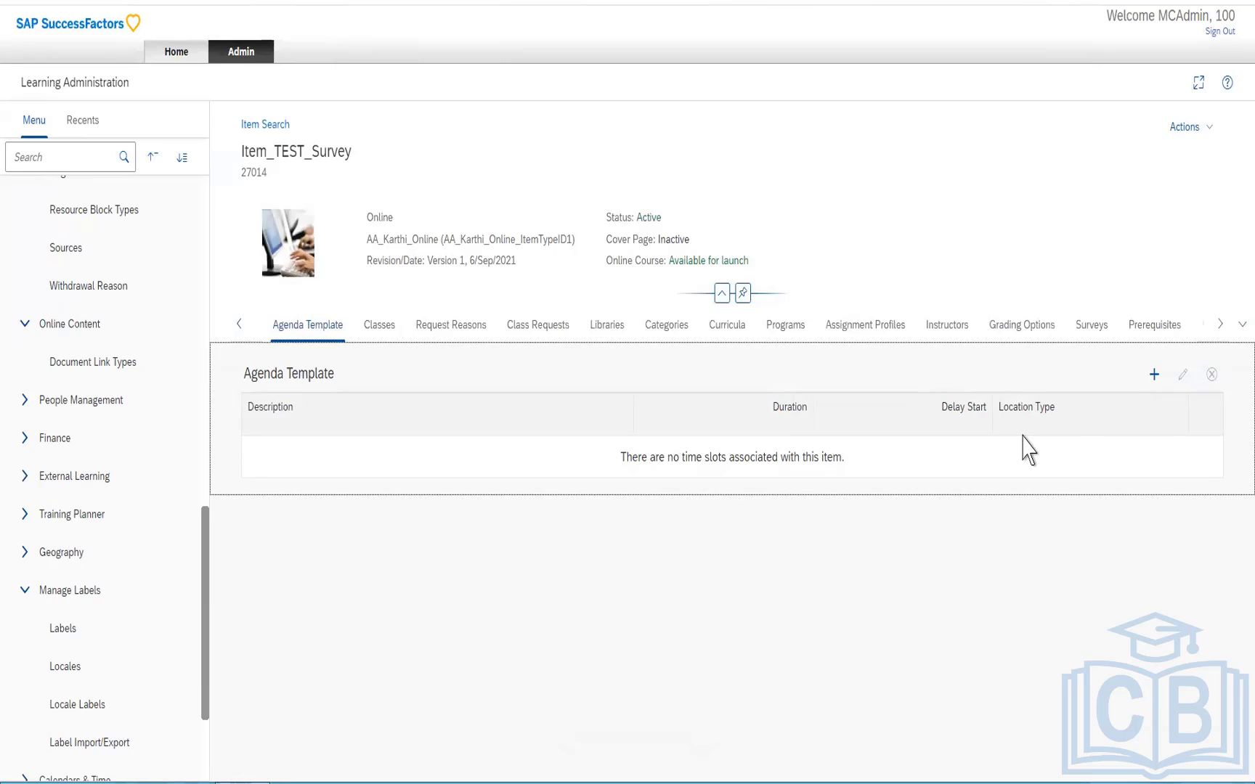
{"action": "left_click", "coordinate": [1153, 375]}
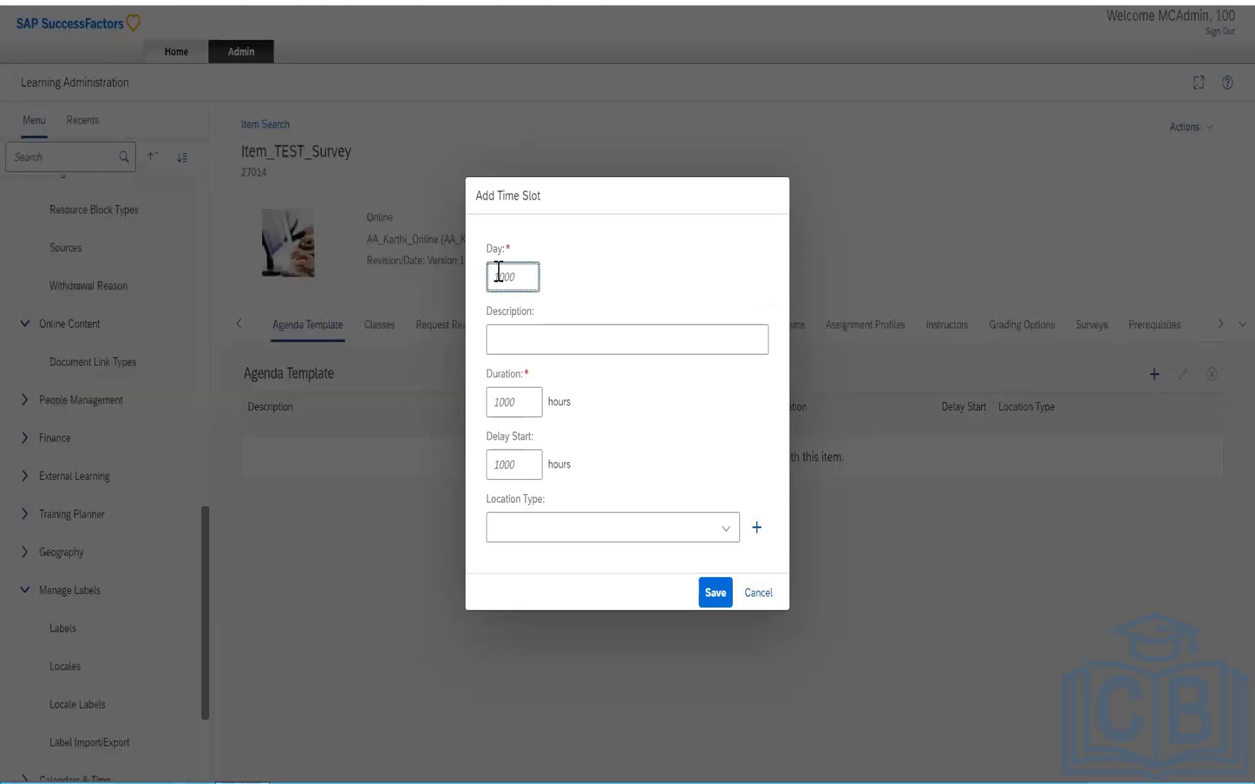
{"action": "type", "text": "1"}
{"action": "left_click", "coordinate": [513, 331]}
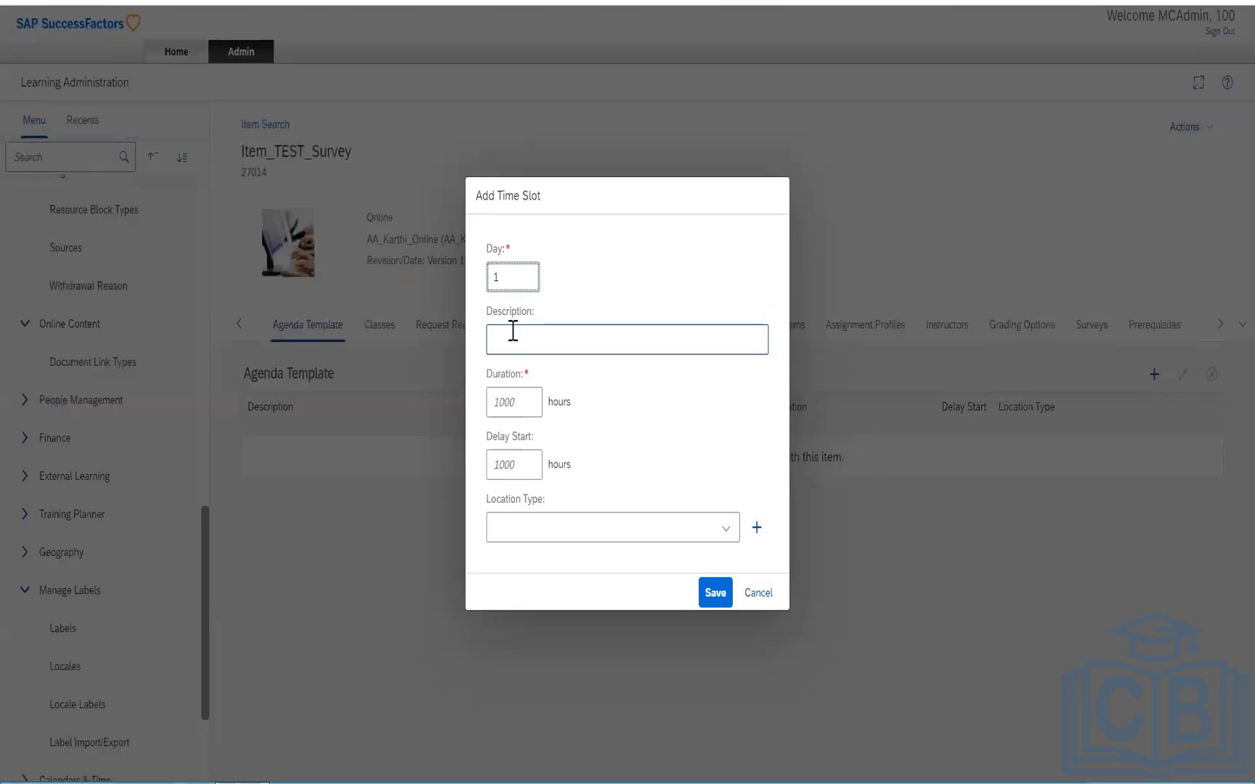
{"action": "type", "text": "In"}
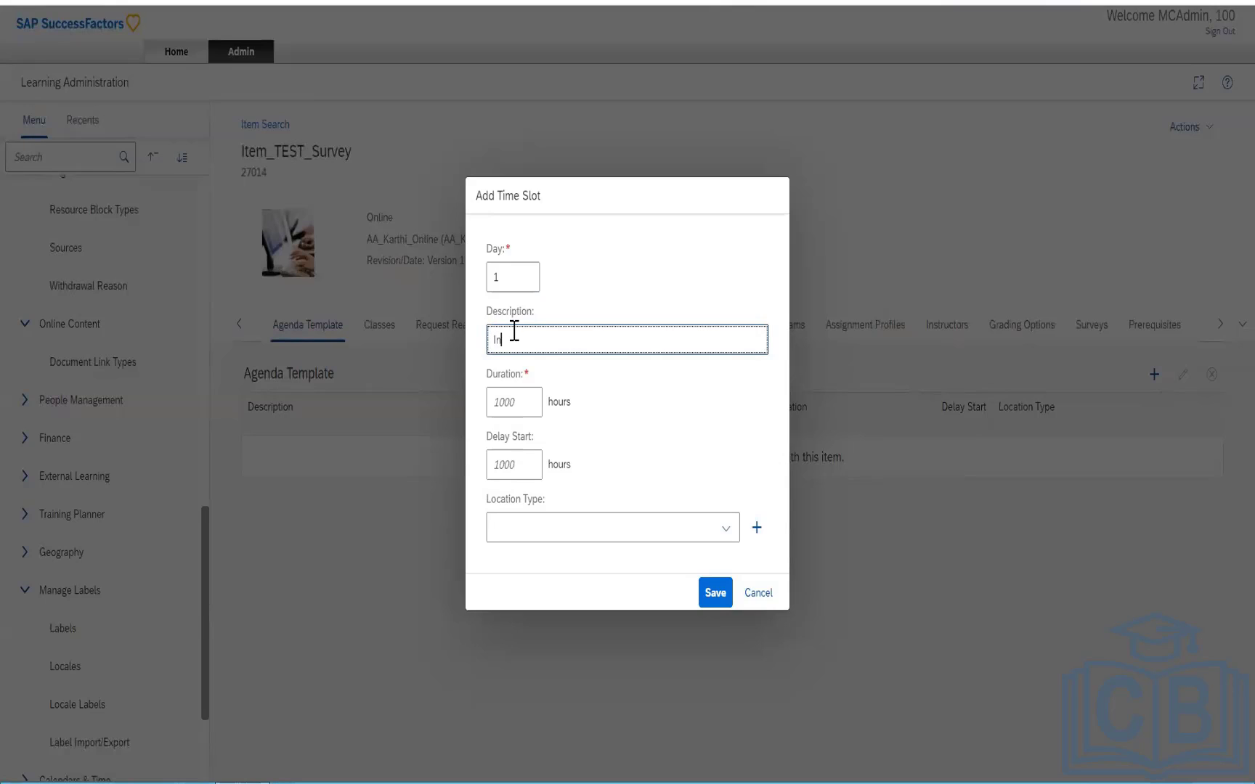
{"action": "type", "text": "troduction"}
{"action": "left_click", "coordinate": [515, 404]}
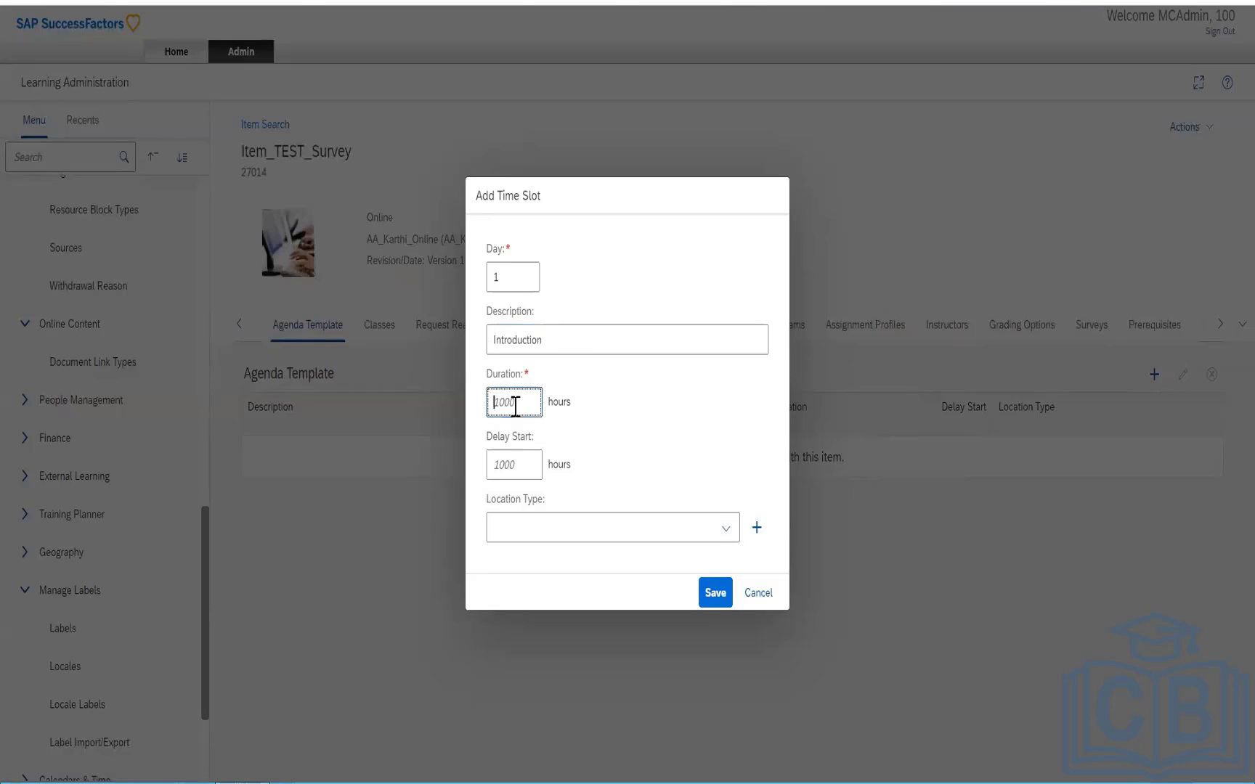
{"action": "type", "text": "3"}
Step: Set the Introduction slot's delay start to 0.5 hours and location type to Classroom (SW_Classroom), and save the slot
{"action": "left_click", "coordinate": [521, 464]}
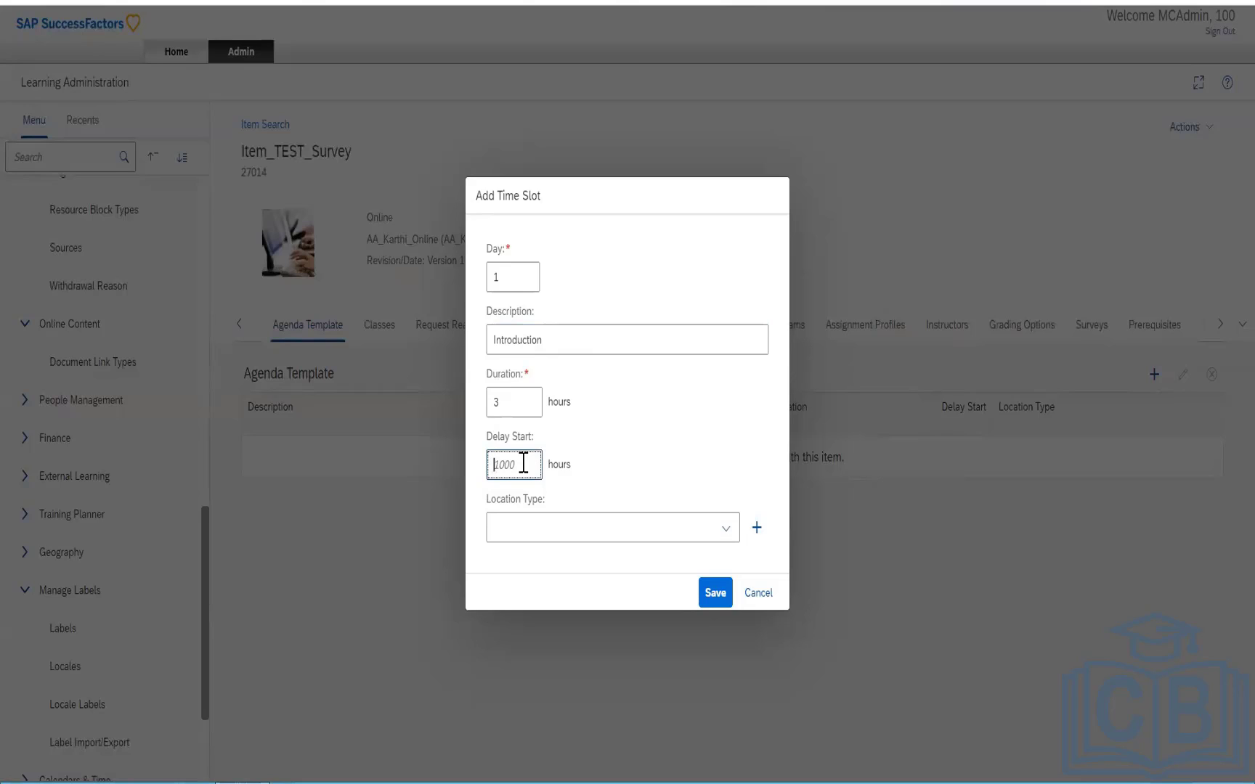
{"action": "type", "text": "0.5"}
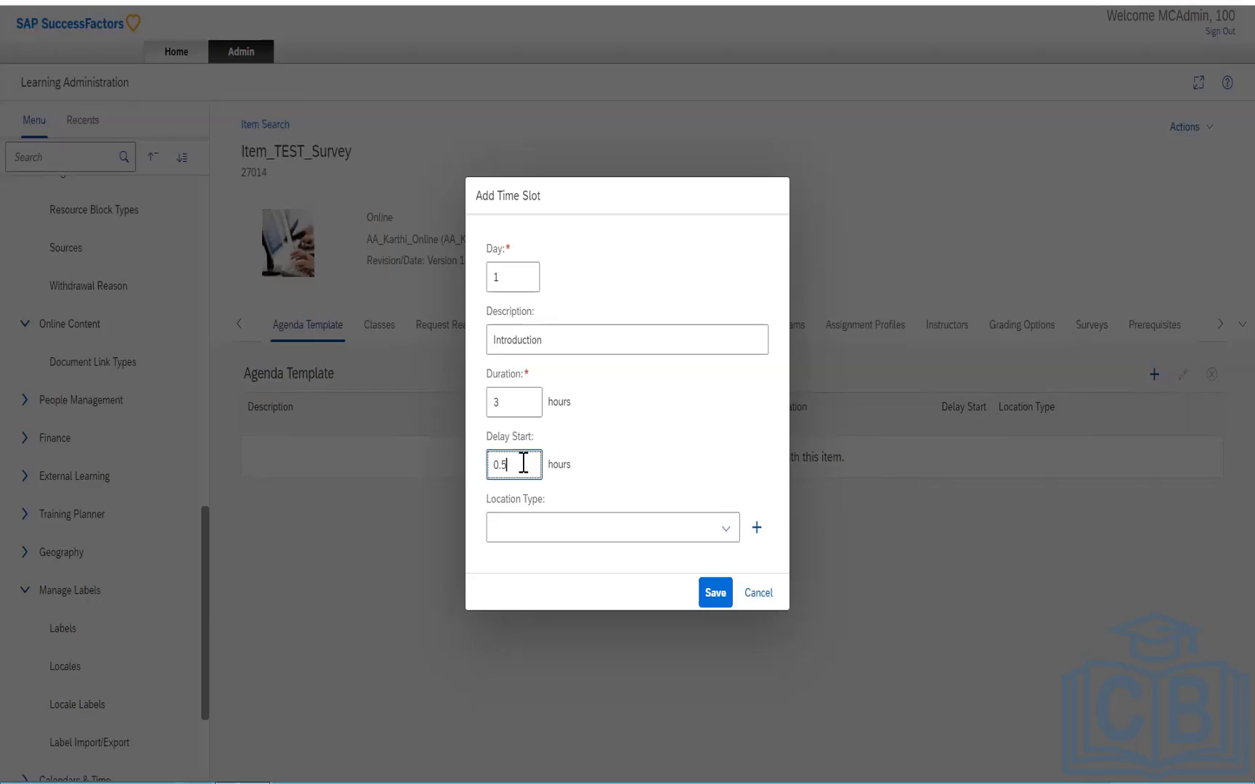
{"action": "left_click", "coordinate": [726, 530]}
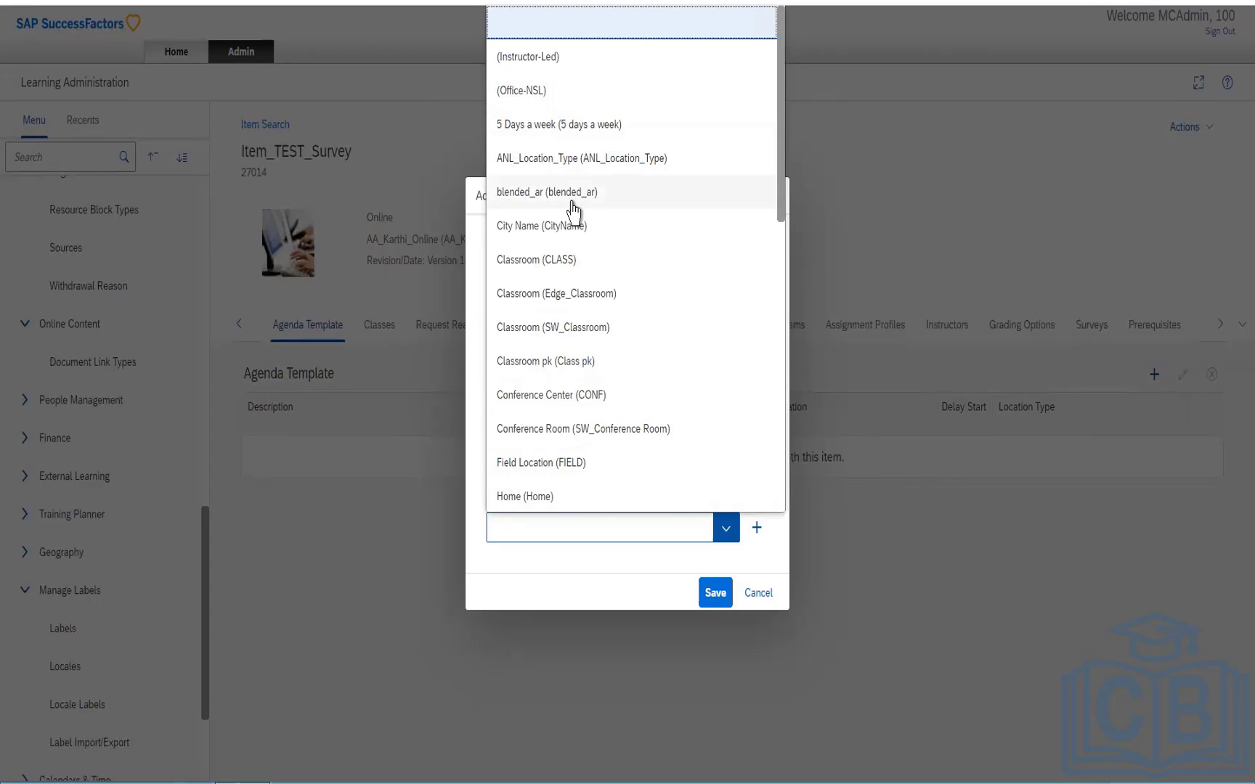
{"action": "left_click", "coordinate": [571, 333]}
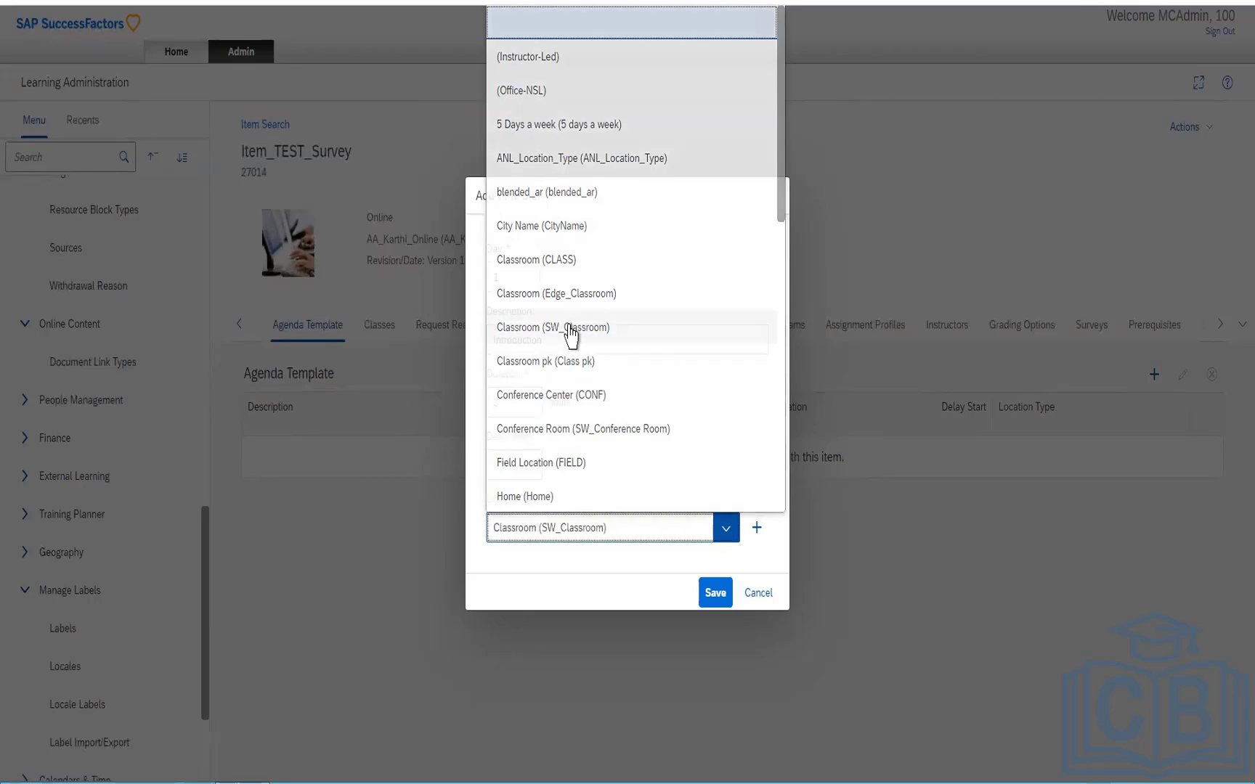
{"action": "left_click", "coordinate": [708, 597]}
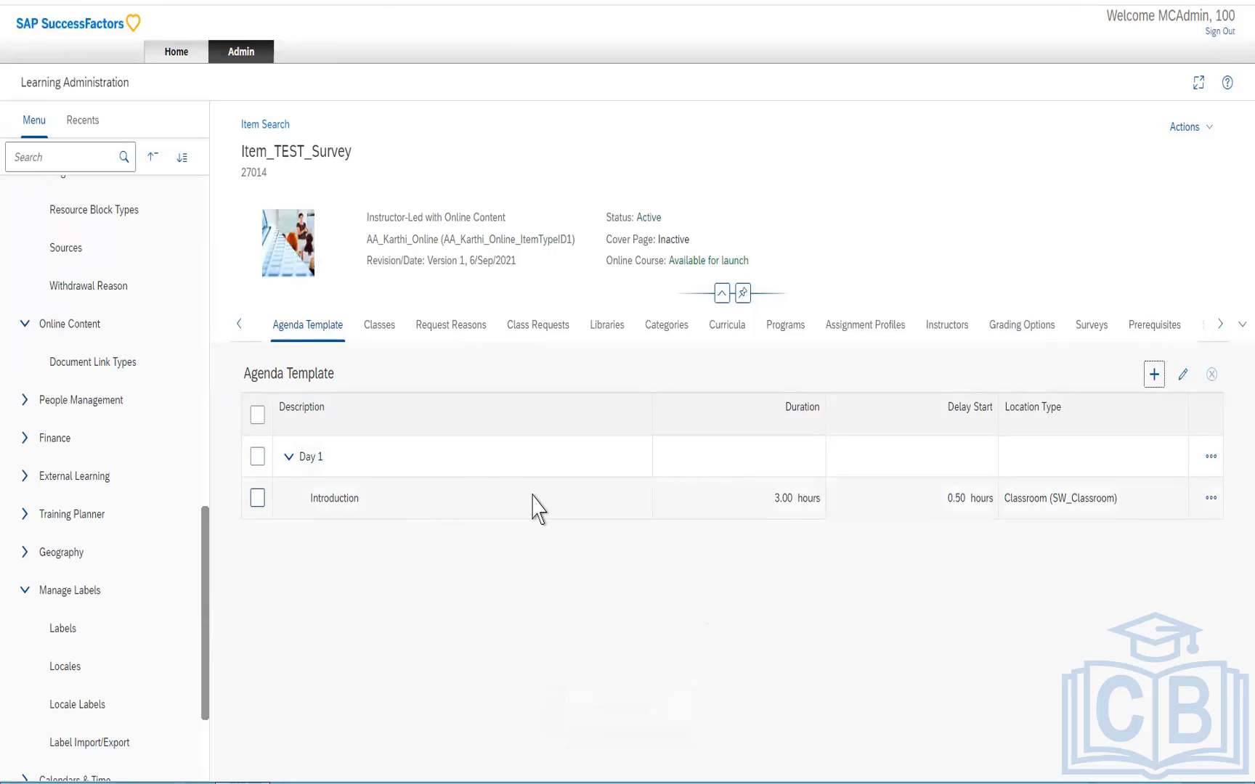
Step: Add a Day 2 time slot named Basic with duration 3 hours, delay start 0.5 hours and location type Classroom (SW_Classroom)
{"action": "left_click", "coordinate": [1154, 374]}
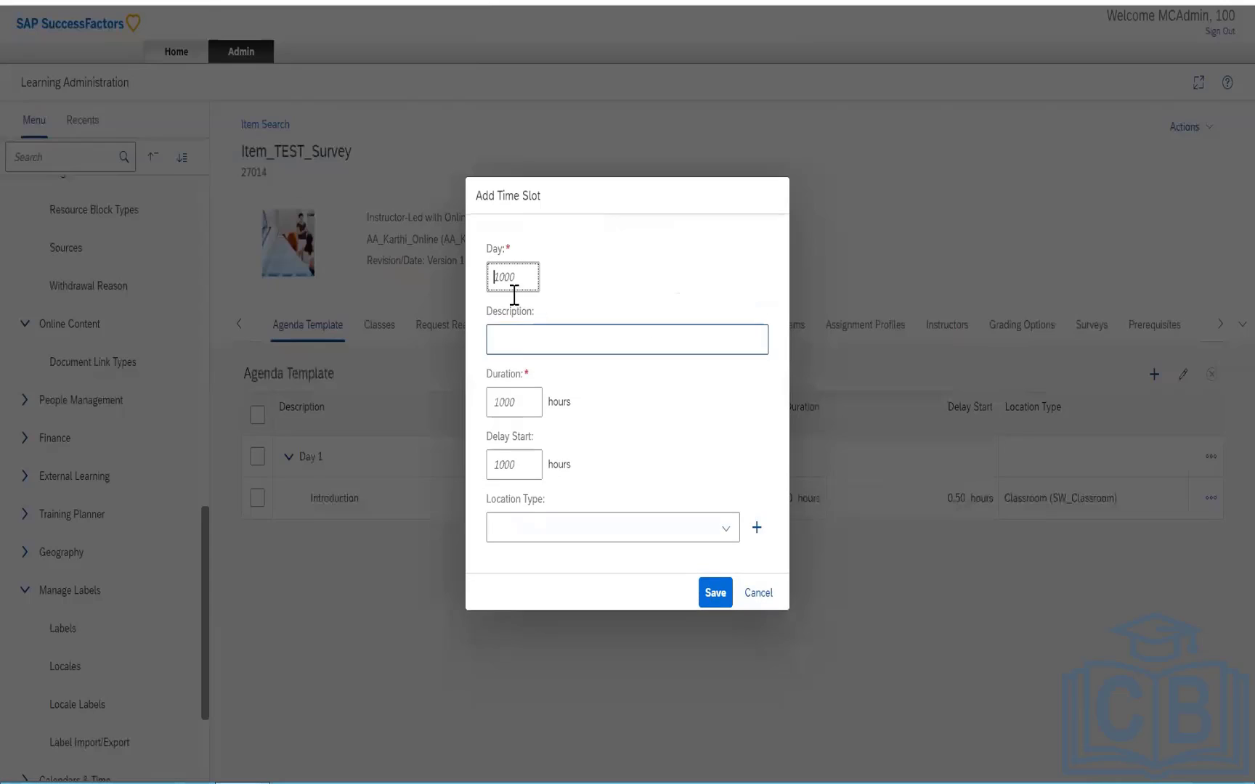
{"action": "left_click", "coordinate": [499, 279]}
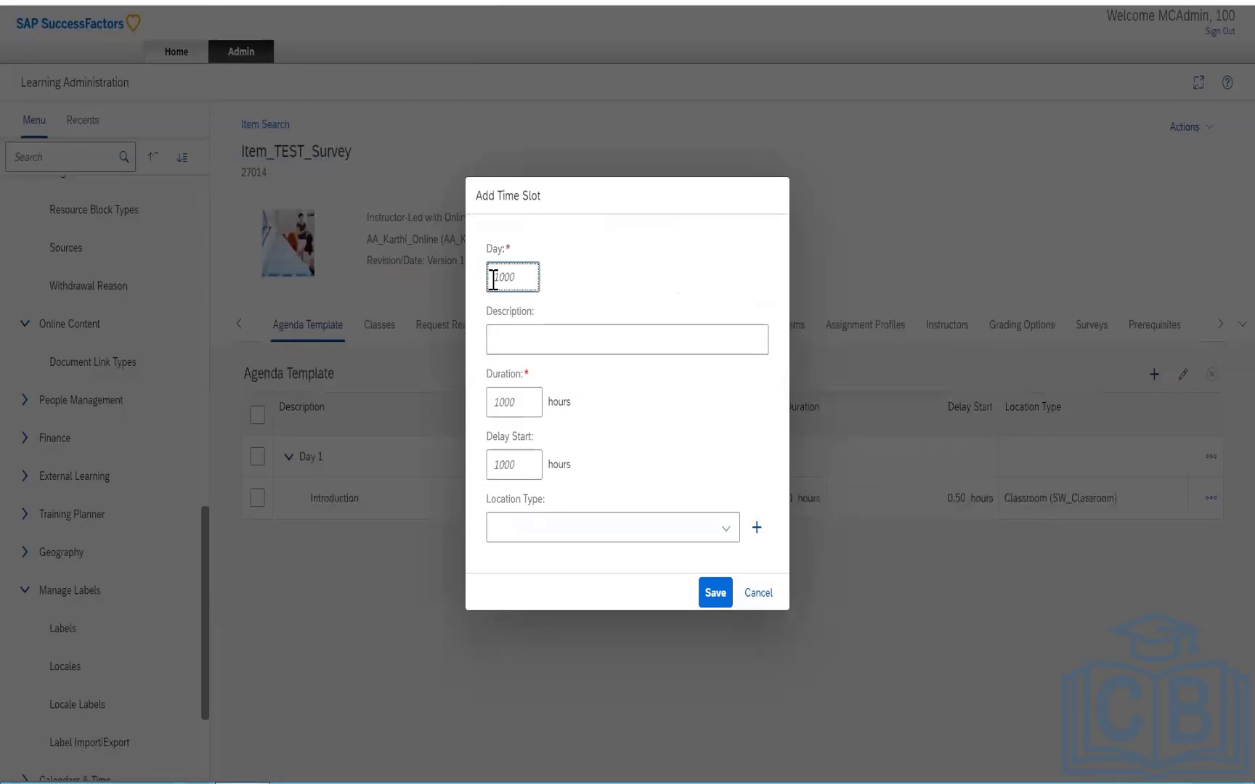
{"action": "key", "text": "Tab"}
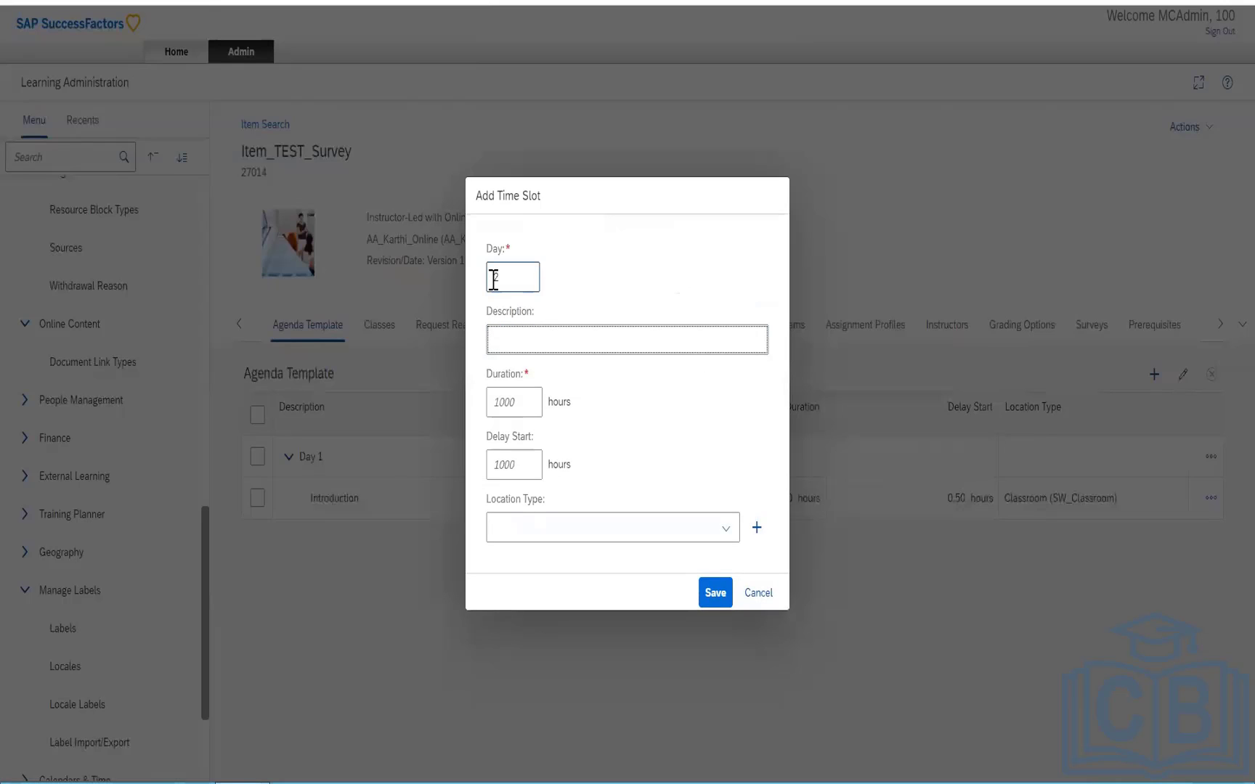
{"action": "type", "text": "Basic"}
{"action": "left_click", "coordinate": [513, 404]}
{"action": "type", "text": "3"}
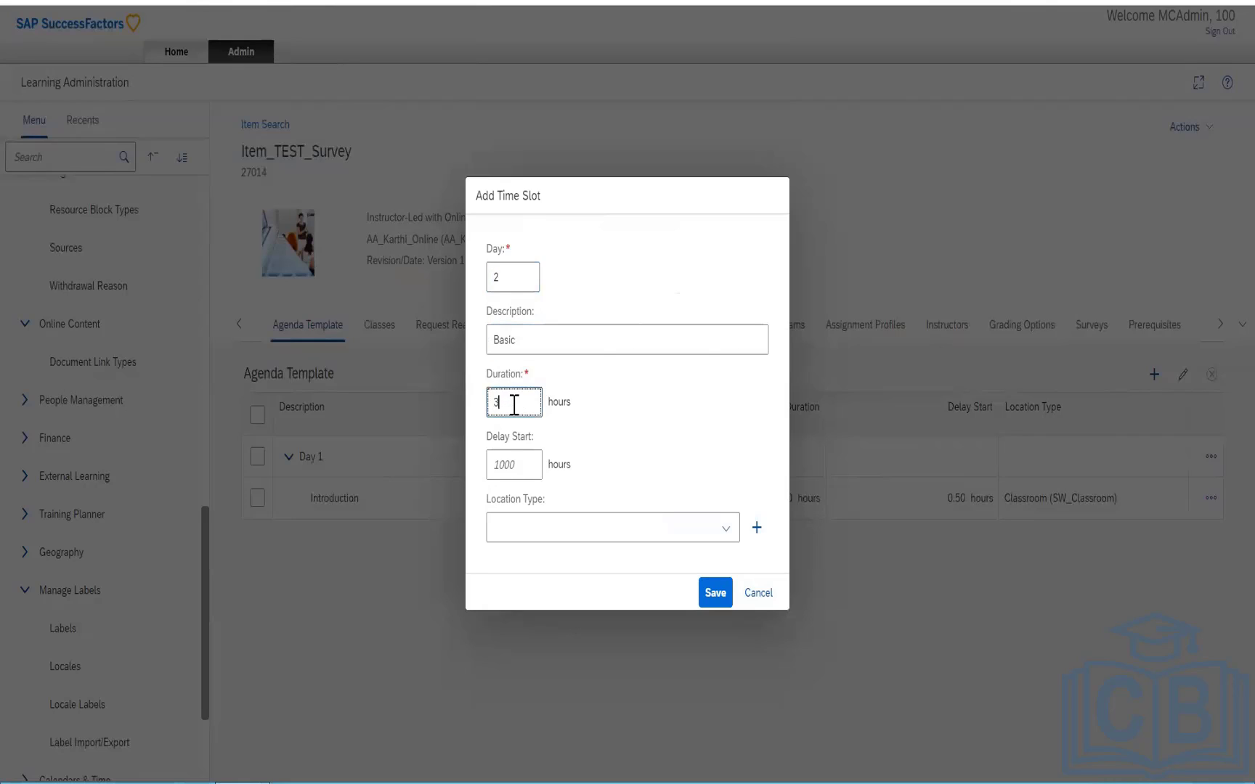
{"action": "left_click", "coordinate": [513, 464]}
{"action": "type", "text": ".5"}
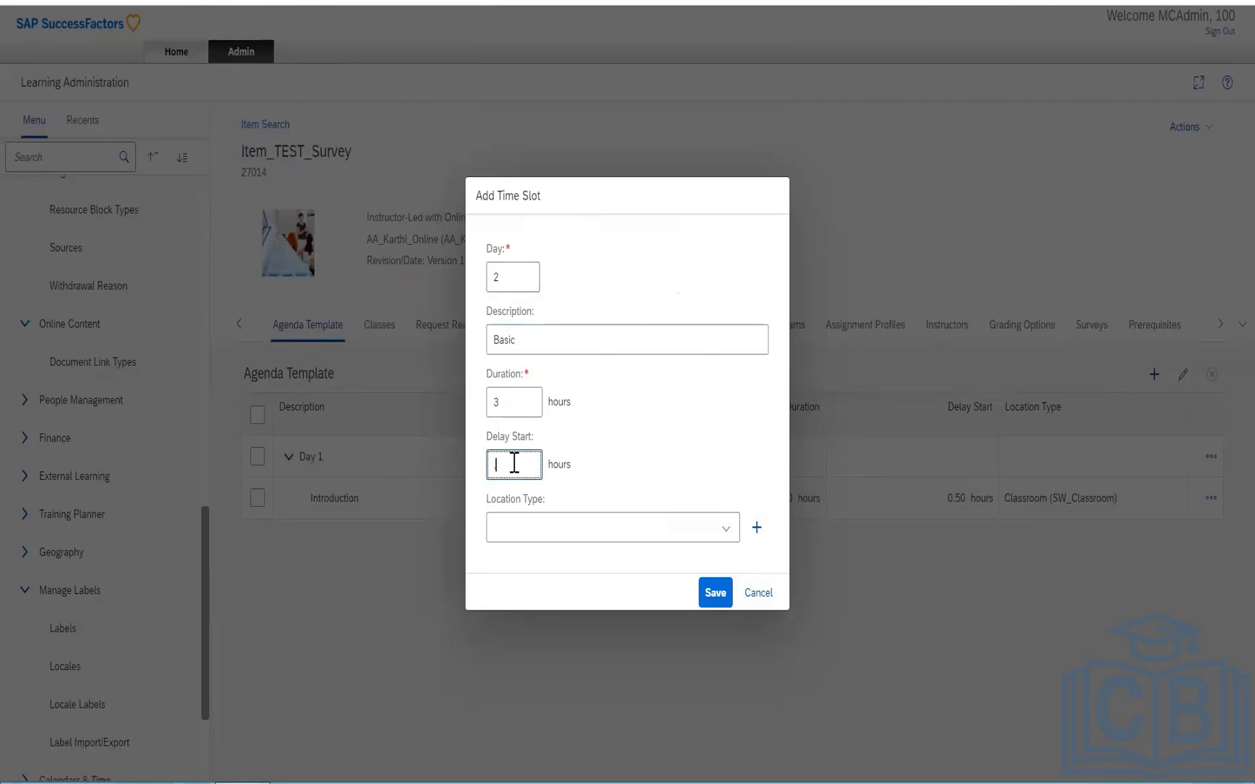
{"action": "left_click", "coordinate": [726, 528]}
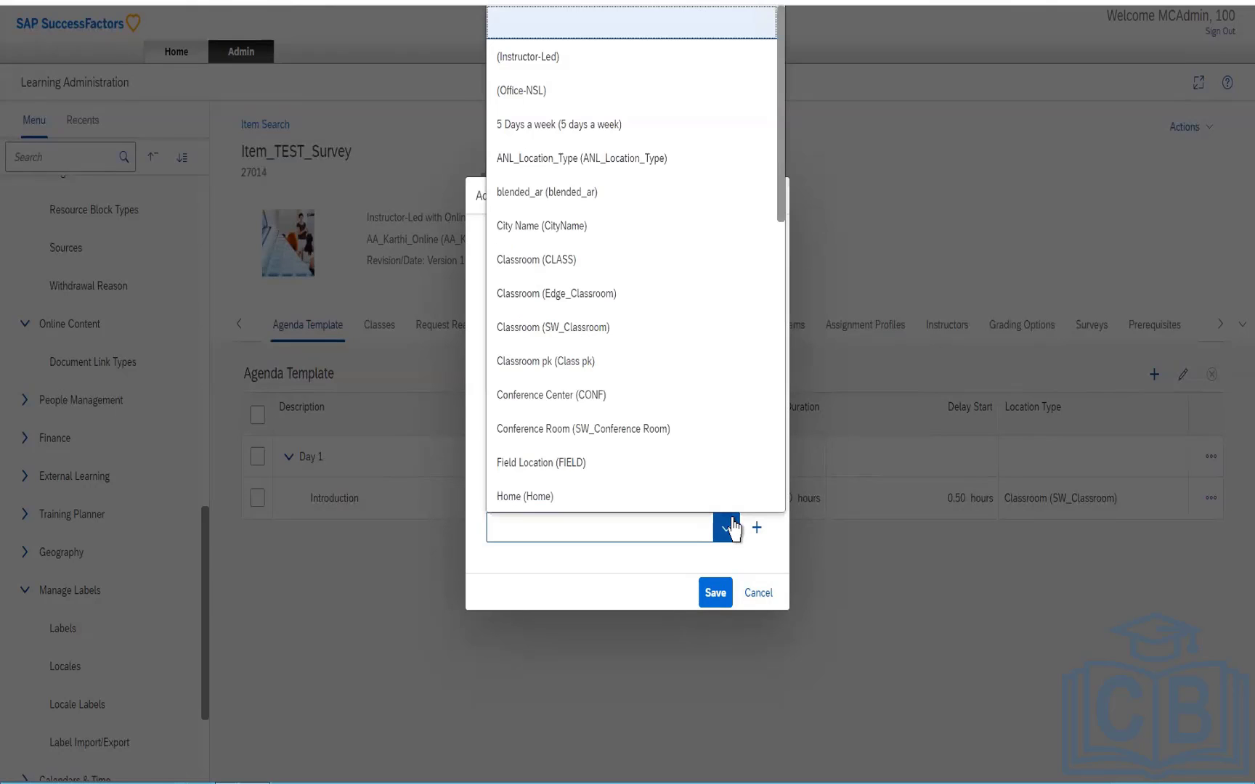
{"action": "left_click", "coordinate": [553, 326]}
{"action": "left_click", "coordinate": [711, 594]}
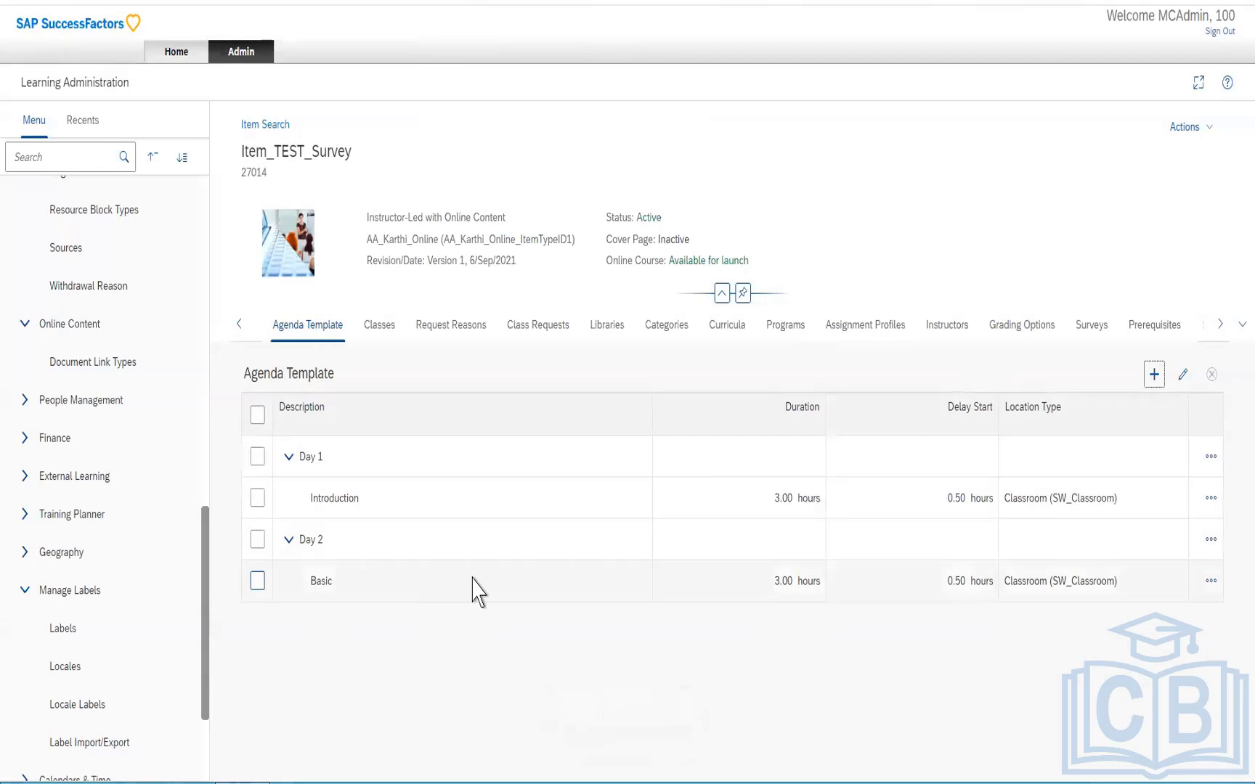
Step: Edit the agenda template and open the list of equipment types for the Day 1 Introduction time slot
{"action": "left_click", "coordinate": [1181, 376]}
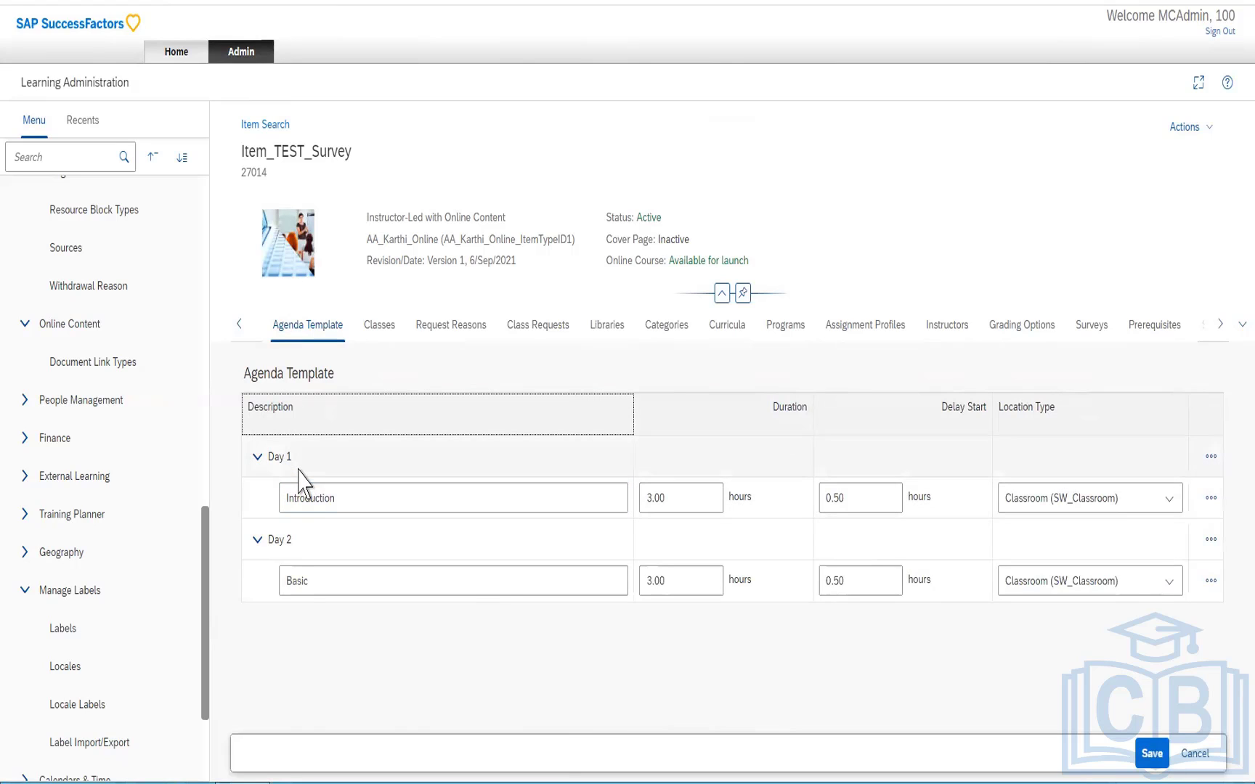
{"action": "left_click", "coordinate": [1210, 501]}
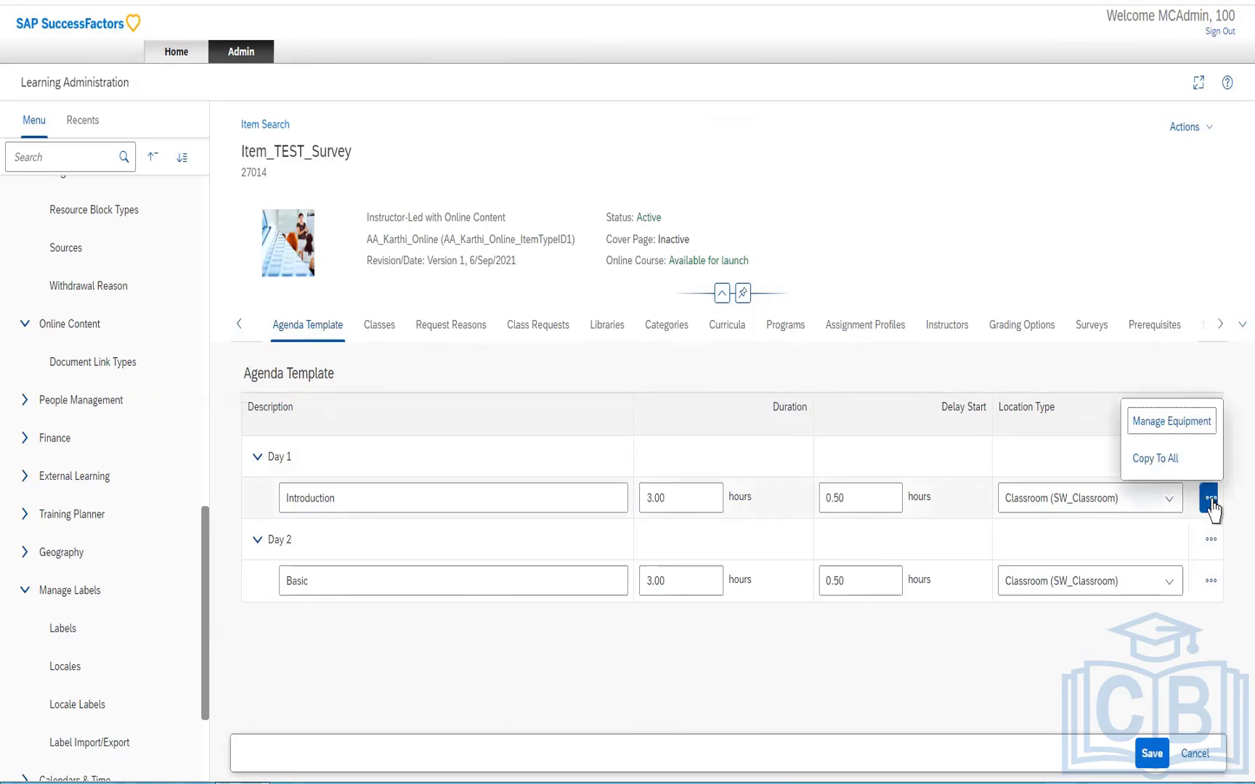
{"action": "left_click", "coordinate": [1171, 423]}
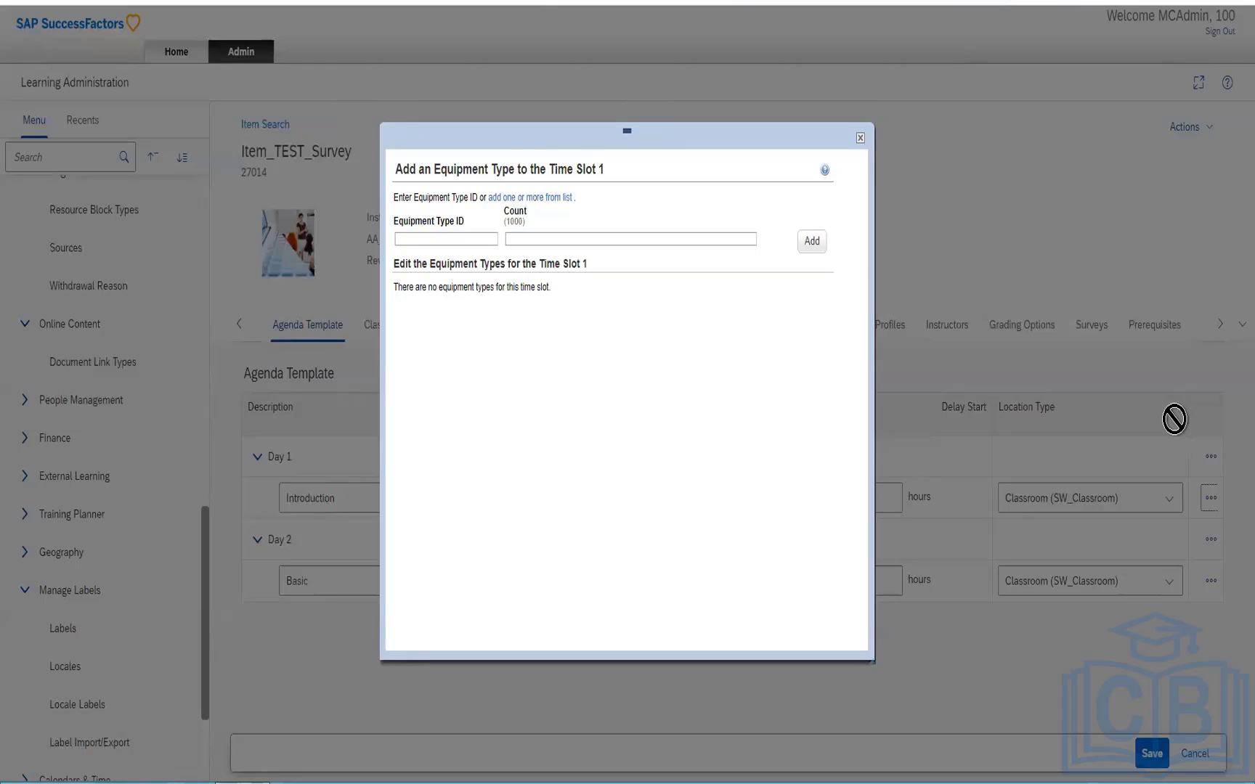
{"action": "left_click", "coordinate": [474, 241]}
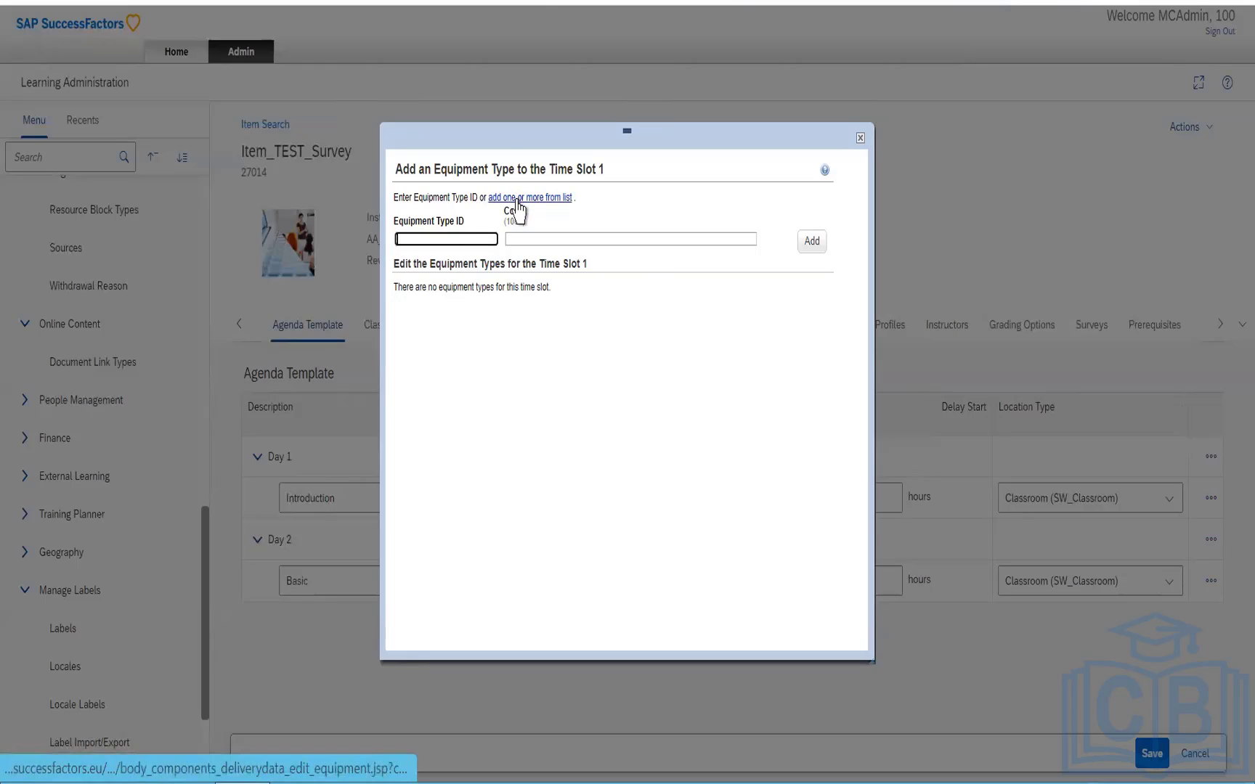
{"action": "left_click", "coordinate": [517, 201]}
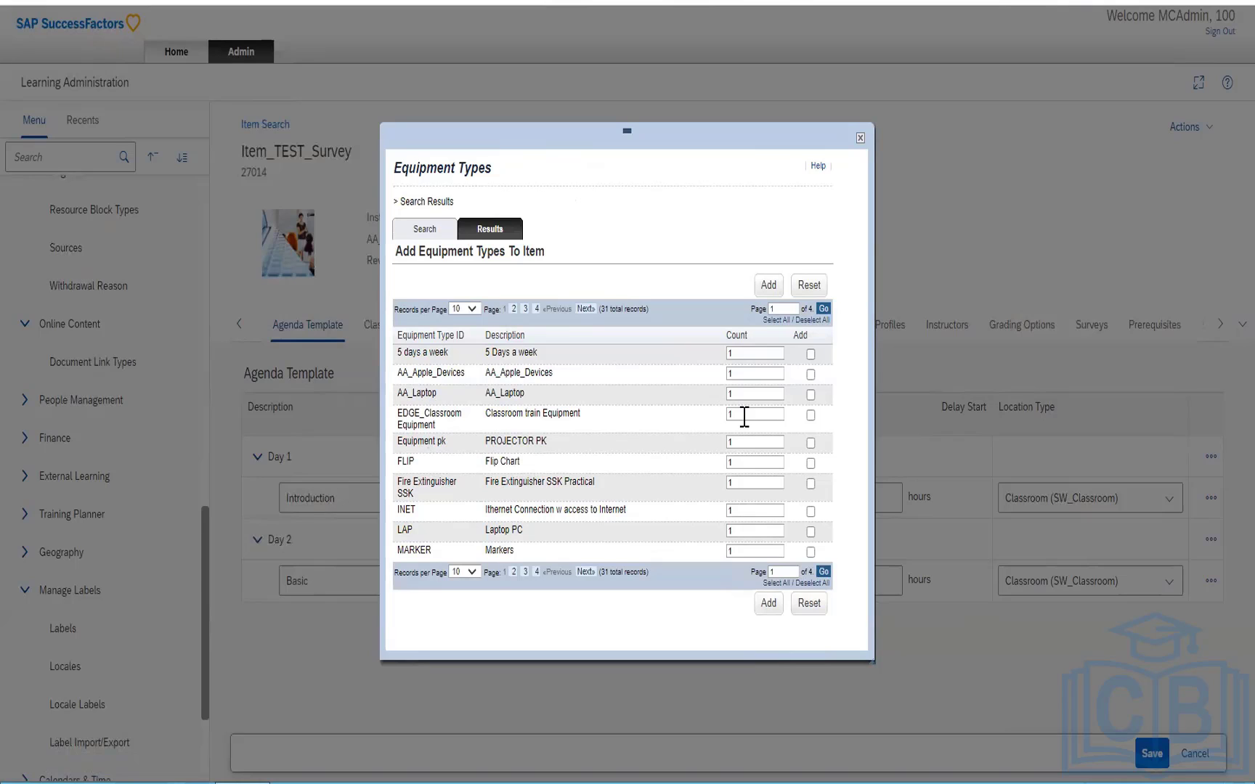
Step: Add AA_Laptop, FLIP, Equipment pk, INET and AA_Apple_Devices to the Introduction slot, apply the changes and close the equipment dialog
{"action": "left_click", "coordinate": [810, 397]}
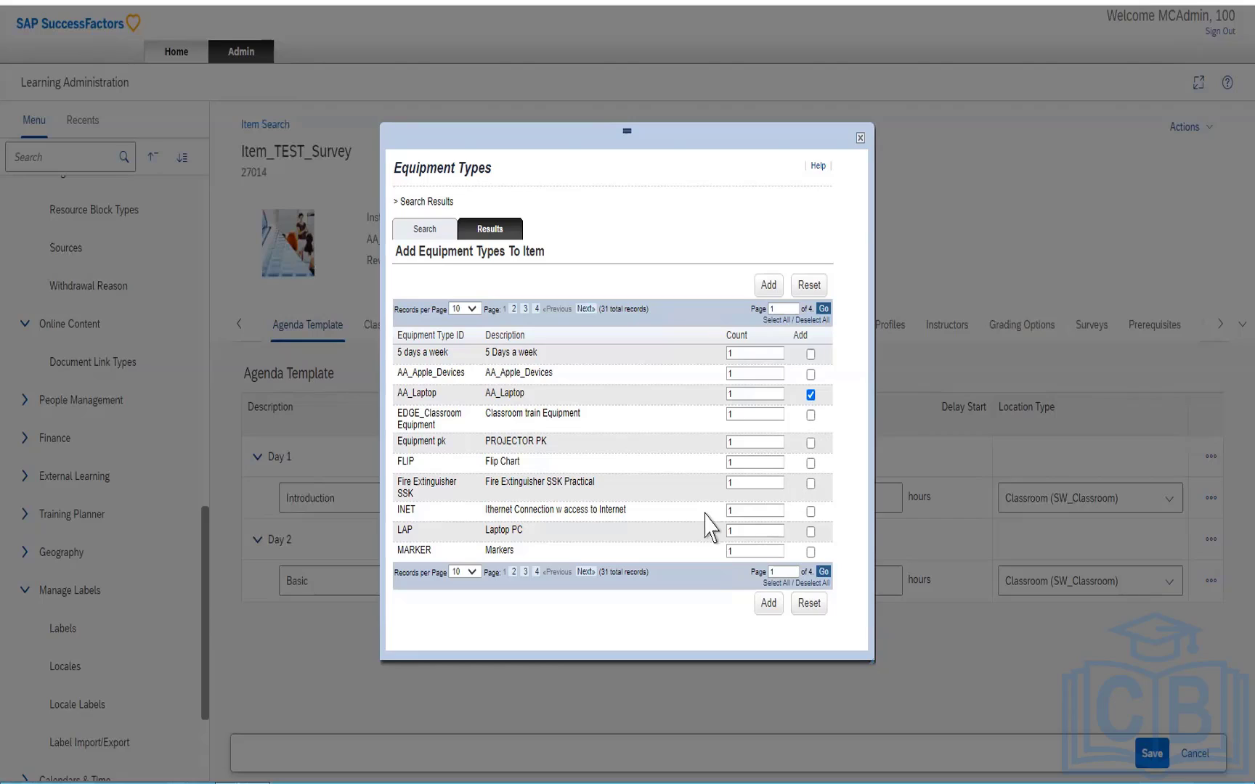
{"action": "left_click", "coordinate": [812, 464]}
{"action": "left_click", "coordinate": [811, 444]}
{"action": "left_click", "coordinate": [810, 512]}
{"action": "left_click", "coordinate": [811, 374]}
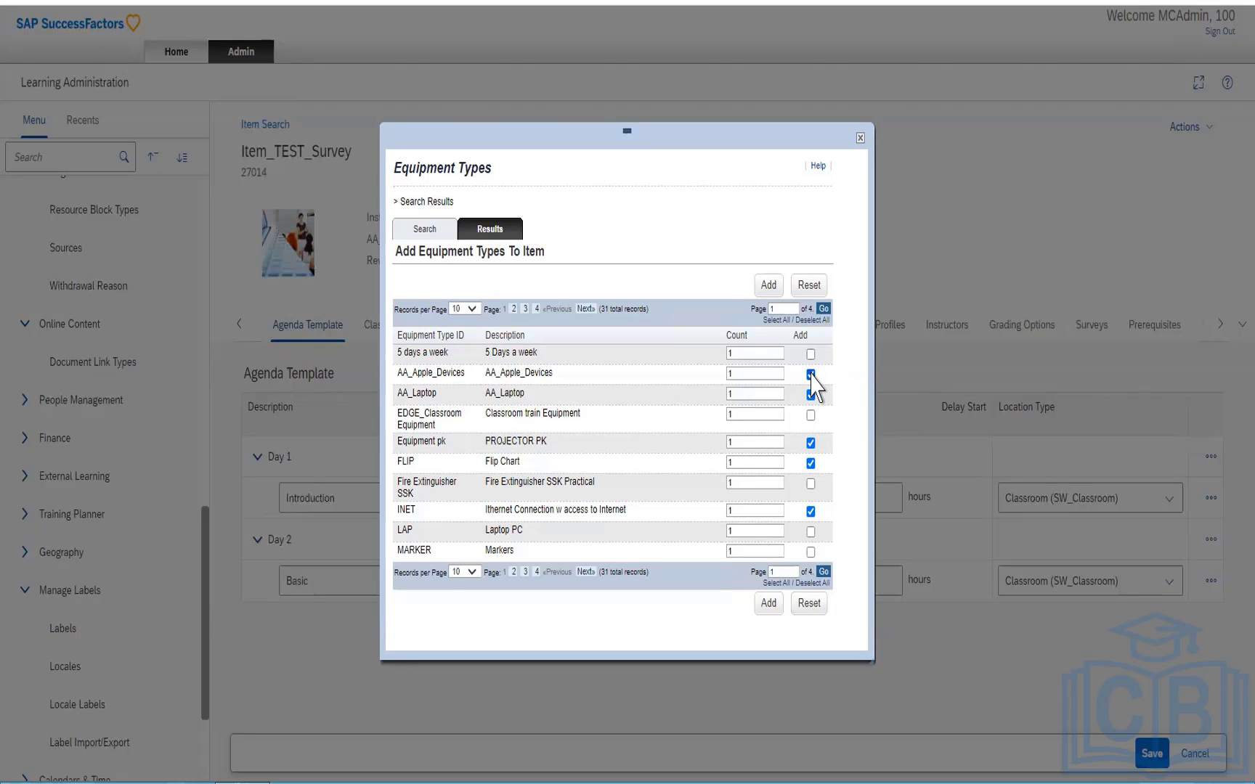
{"action": "left_click", "coordinate": [768, 285]}
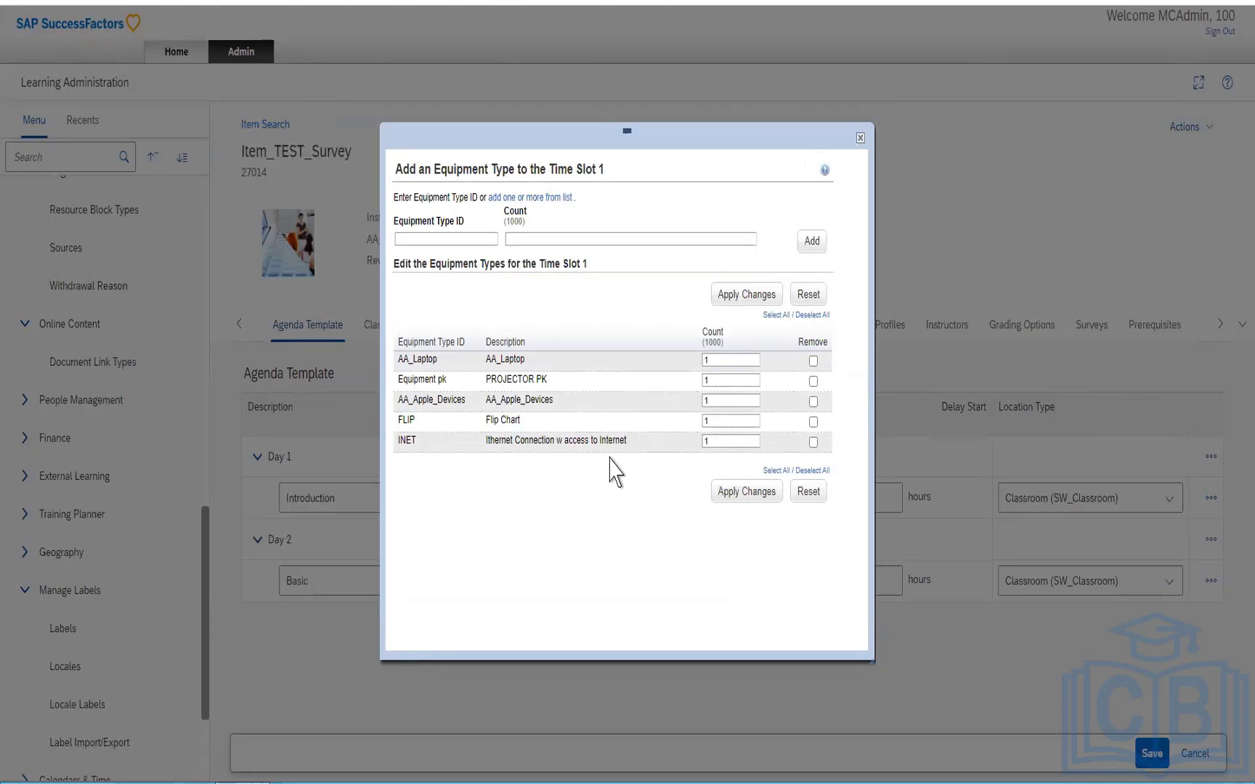
{"action": "left_click", "coordinate": [748, 492]}
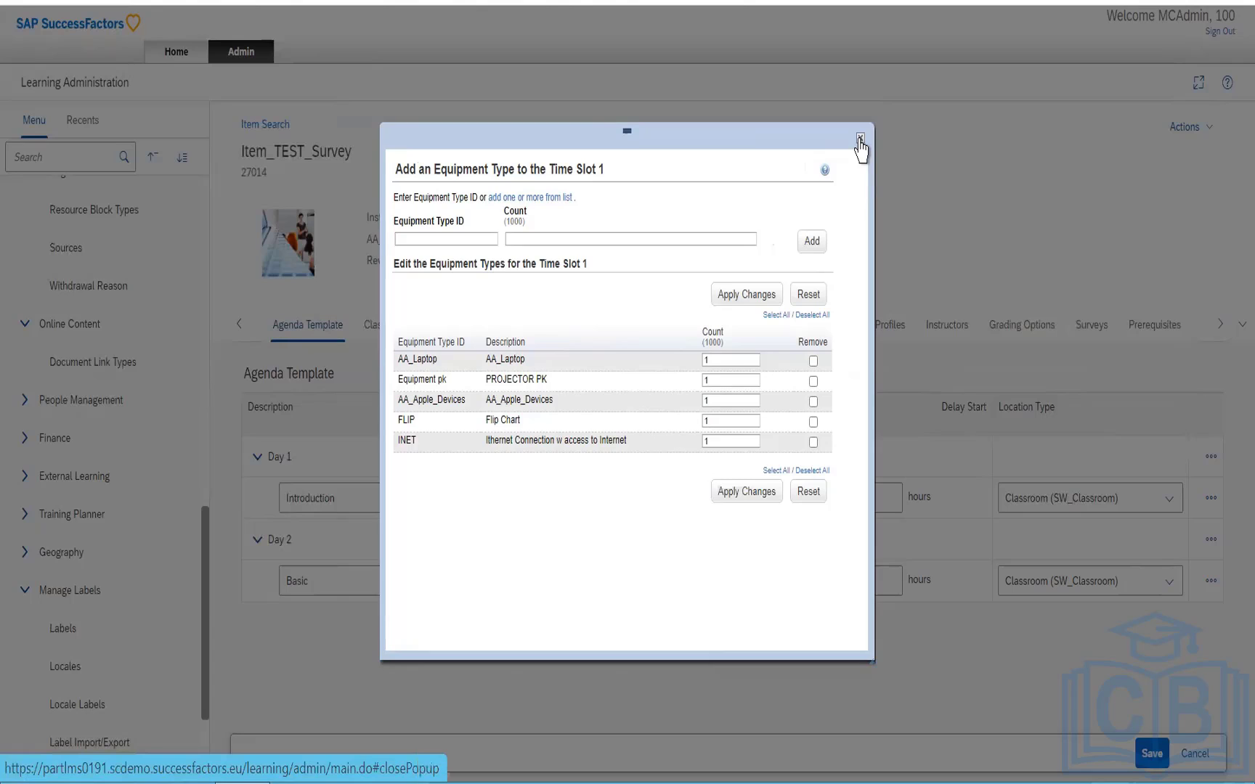
{"action": "left_click", "coordinate": [860, 141]}
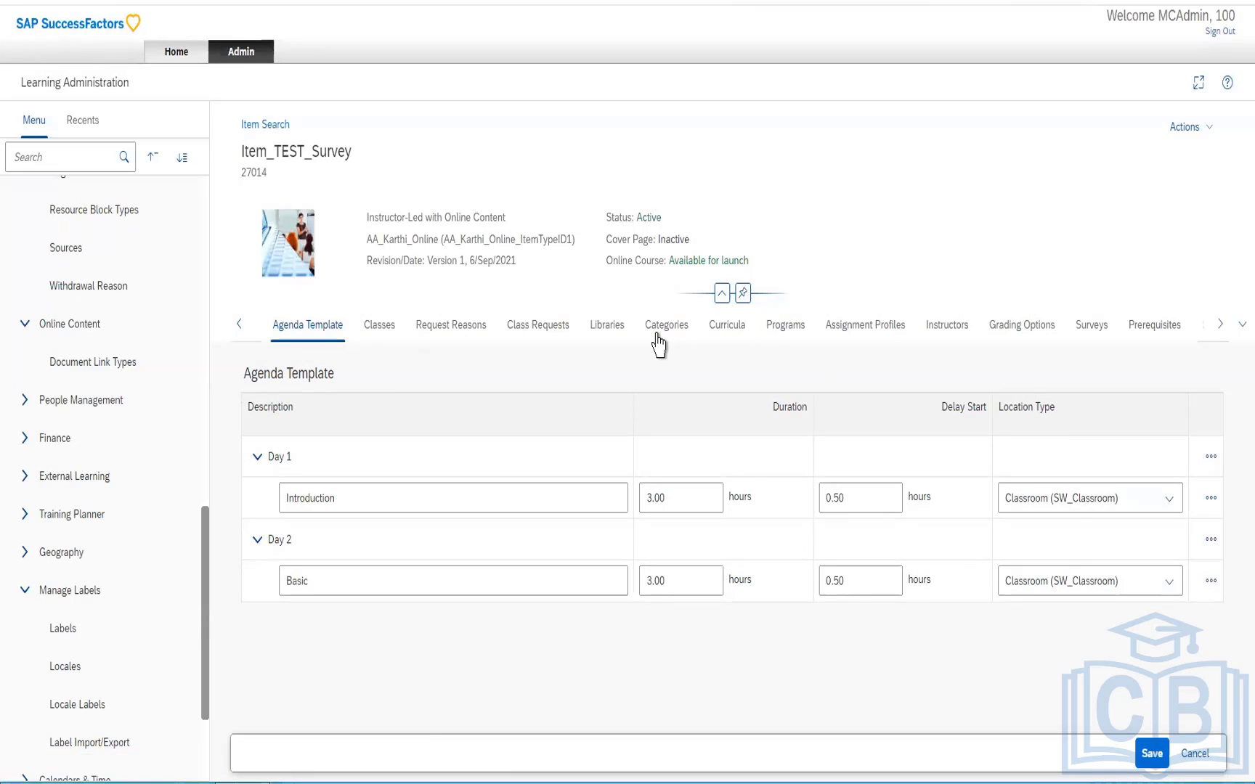
Step: Check the item's associated classes, and search the Classes records to open the AA_InstructorLed_Classroom Training class
{"action": "left_click", "coordinate": [380, 334]}
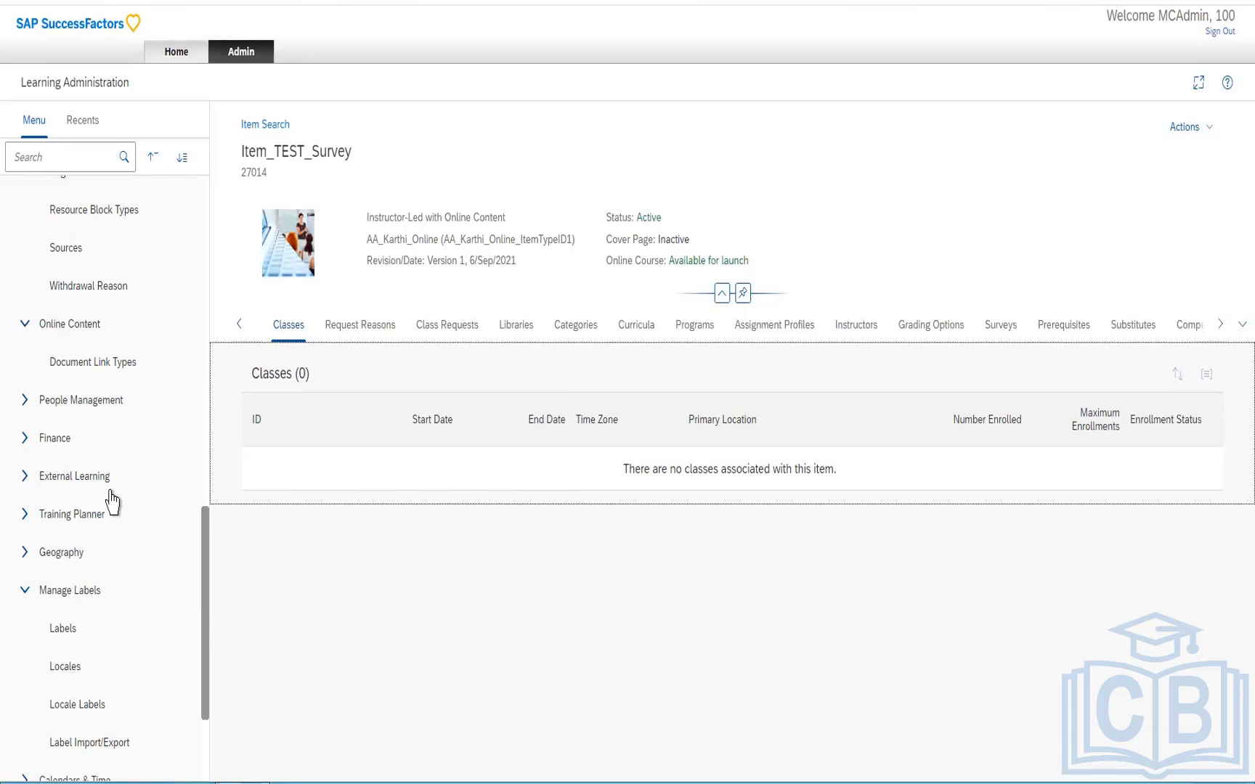
{"action": "scroll", "coordinate": [108, 498], "scroll_direction": "up", "scroll_amount": 15}
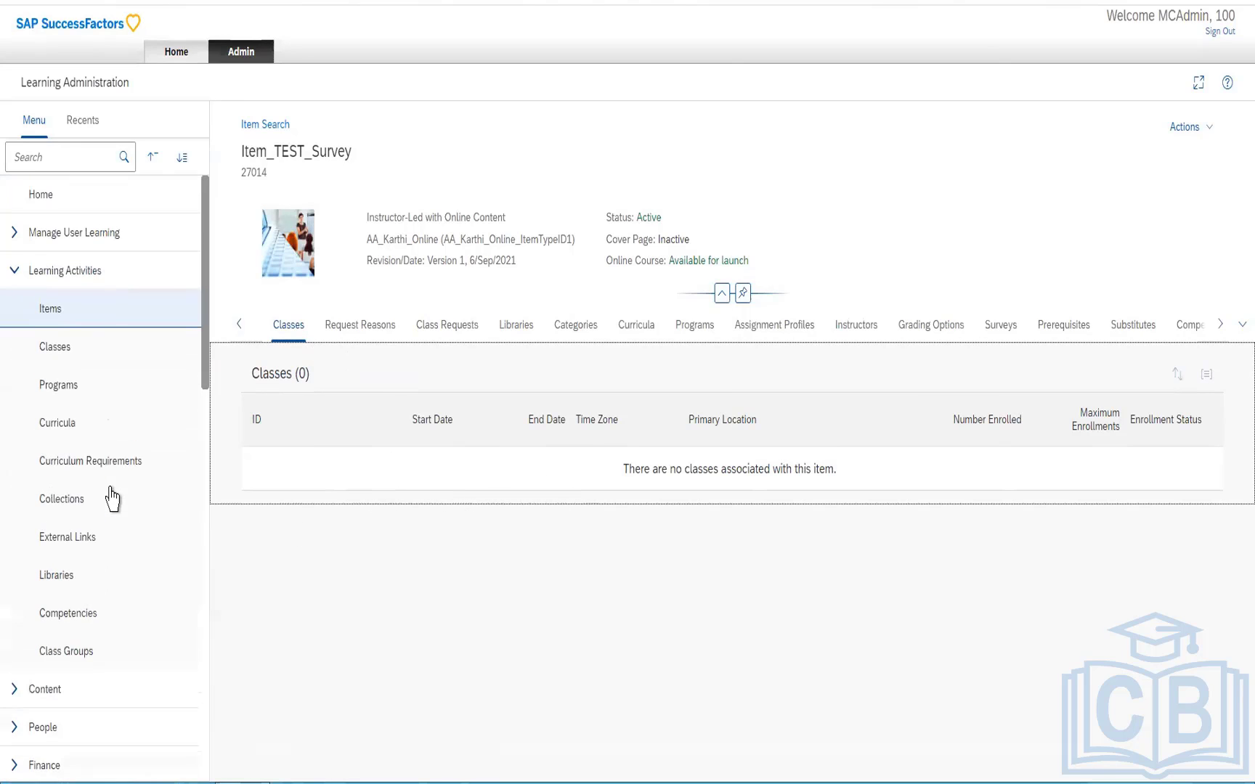
{"action": "left_click", "coordinate": [72, 365]}
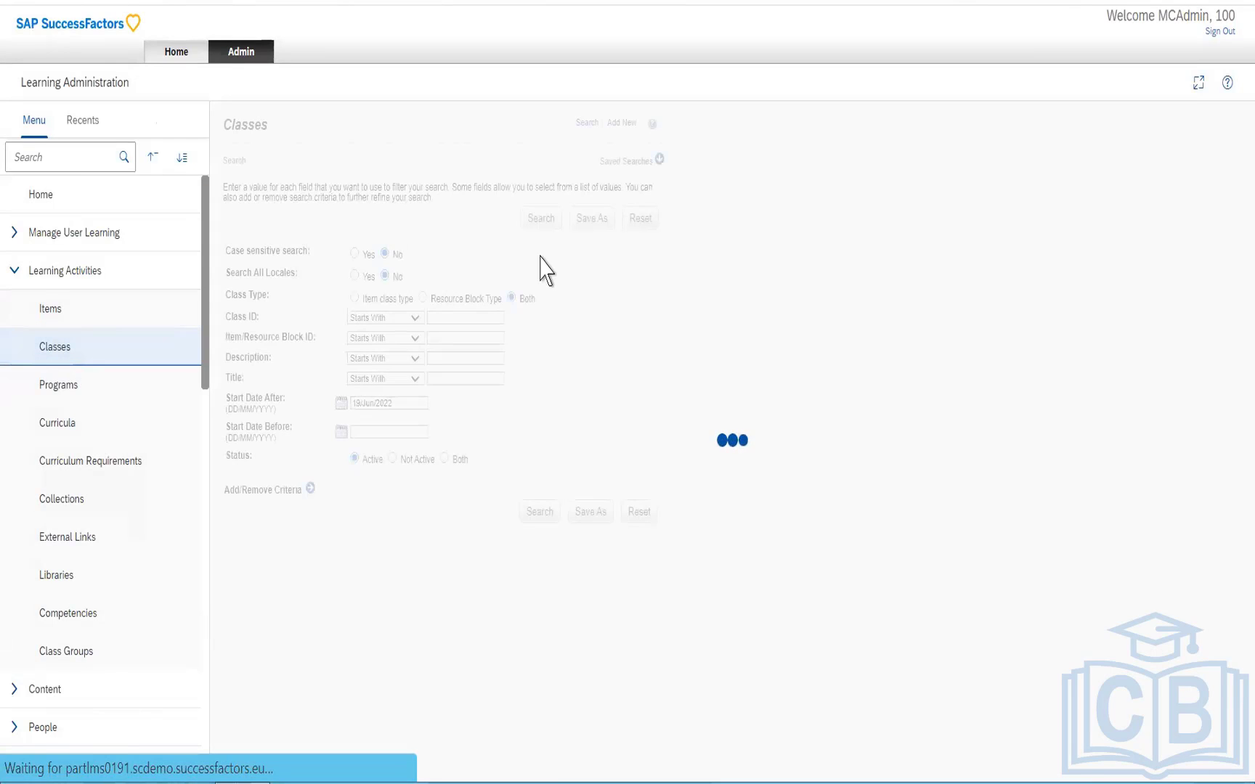
{"action": "left_click", "coordinate": [541, 219]}
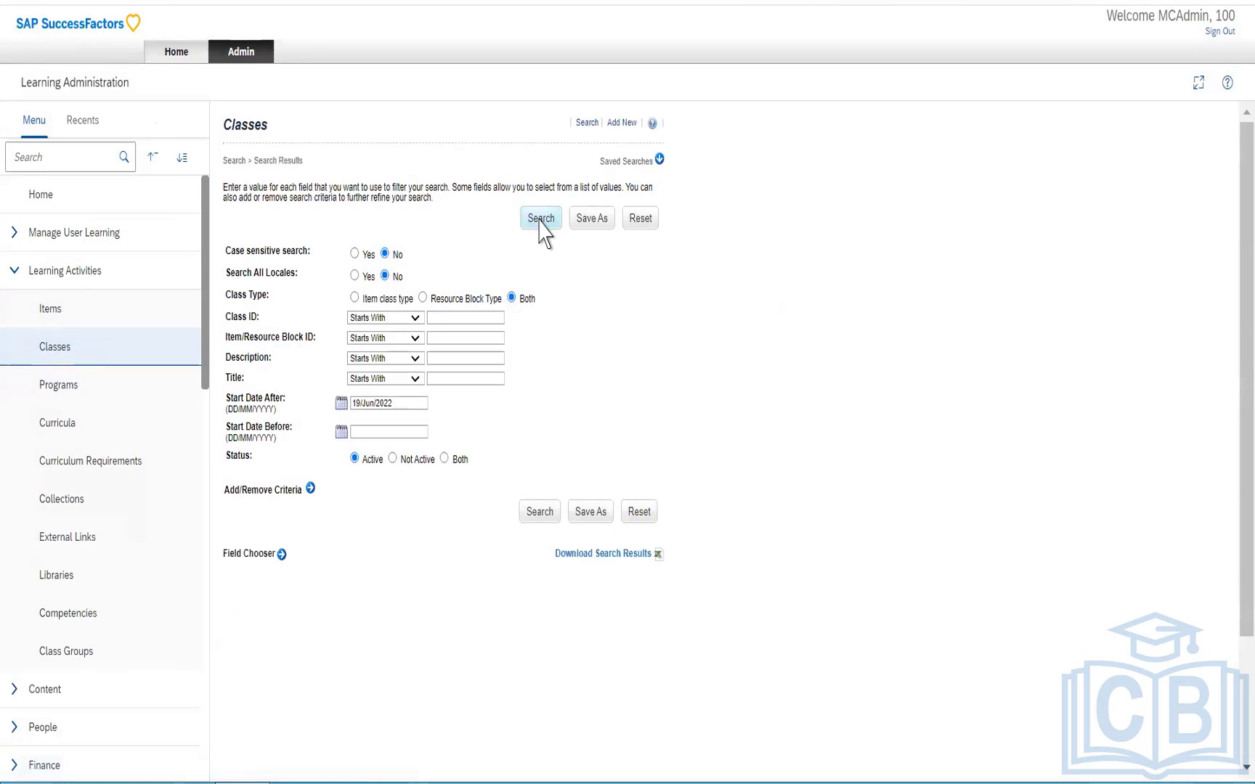
{"action": "scroll", "coordinate": [541, 224], "scroll_direction": "down", "scroll_amount": 2}
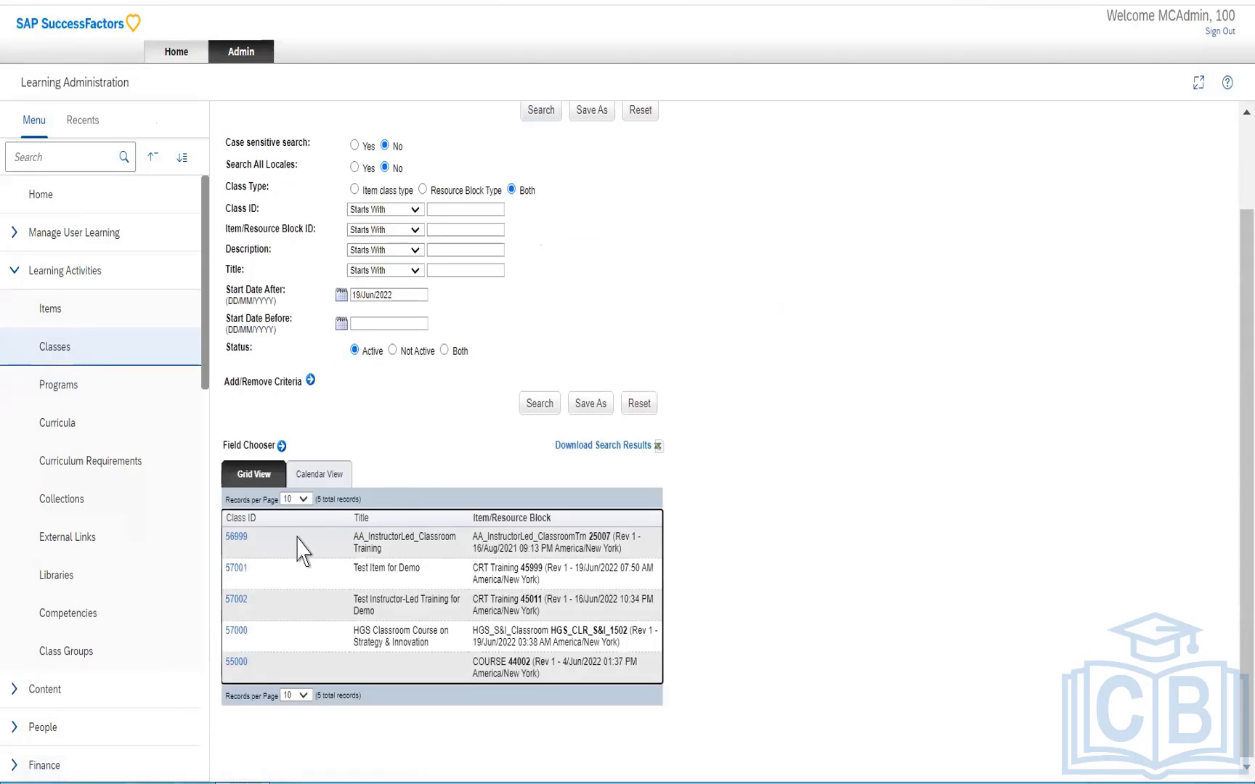
{"action": "left_click", "coordinate": [240, 540]}
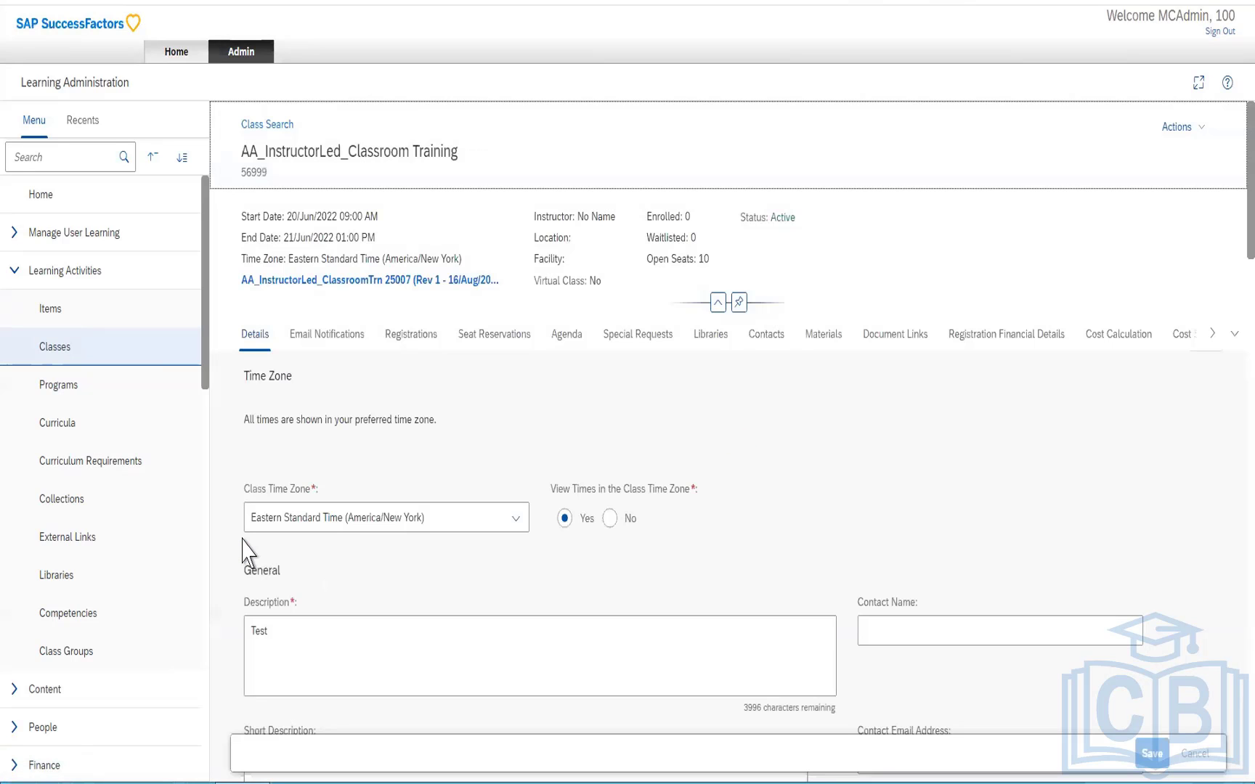
Step: Review all the class details, from time zone and general information through email confirmations, VLS, custom fields, registration and approval settings
{"action": "scroll", "coordinate": [703, 556], "scroll_direction": "down", "scroll_amount": 2}
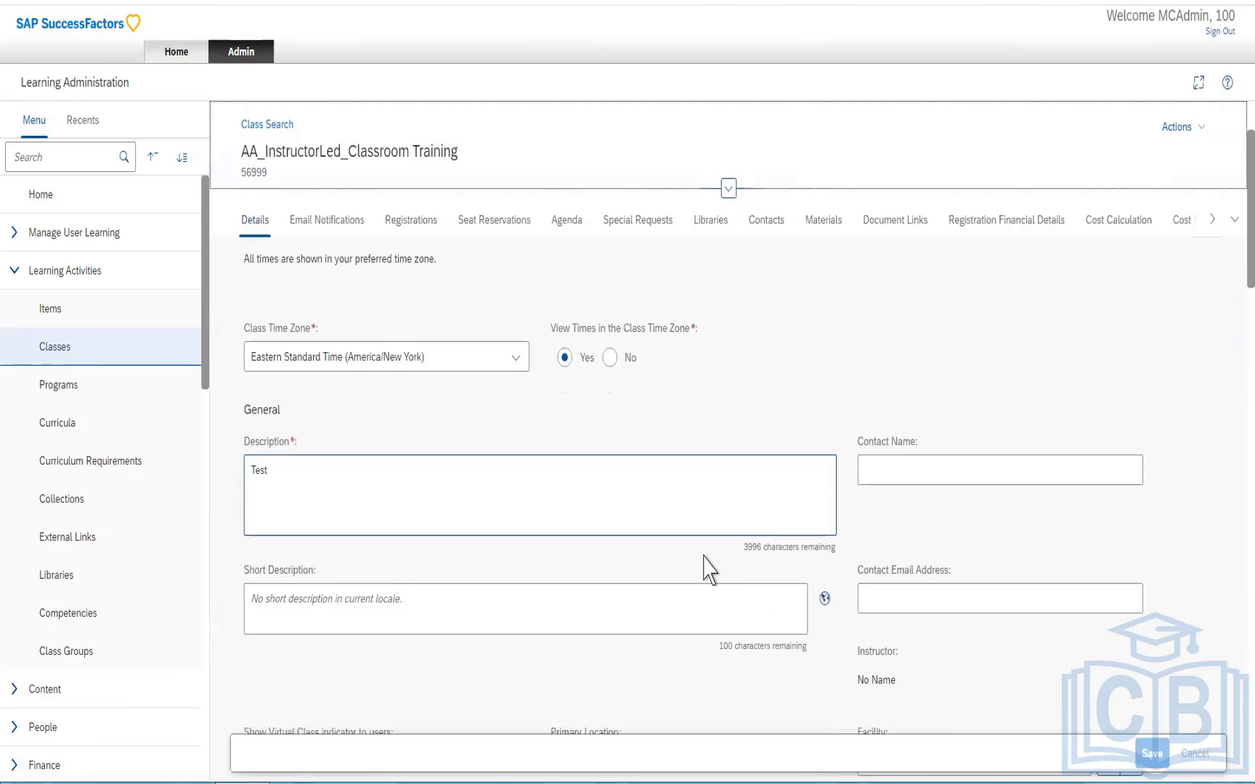
{"action": "scroll", "coordinate": [703, 556], "scroll_direction": "down", "scroll_amount": 4}
{"action": "scroll", "coordinate": [705, 555], "scroll_direction": "down", "scroll_amount": 9}
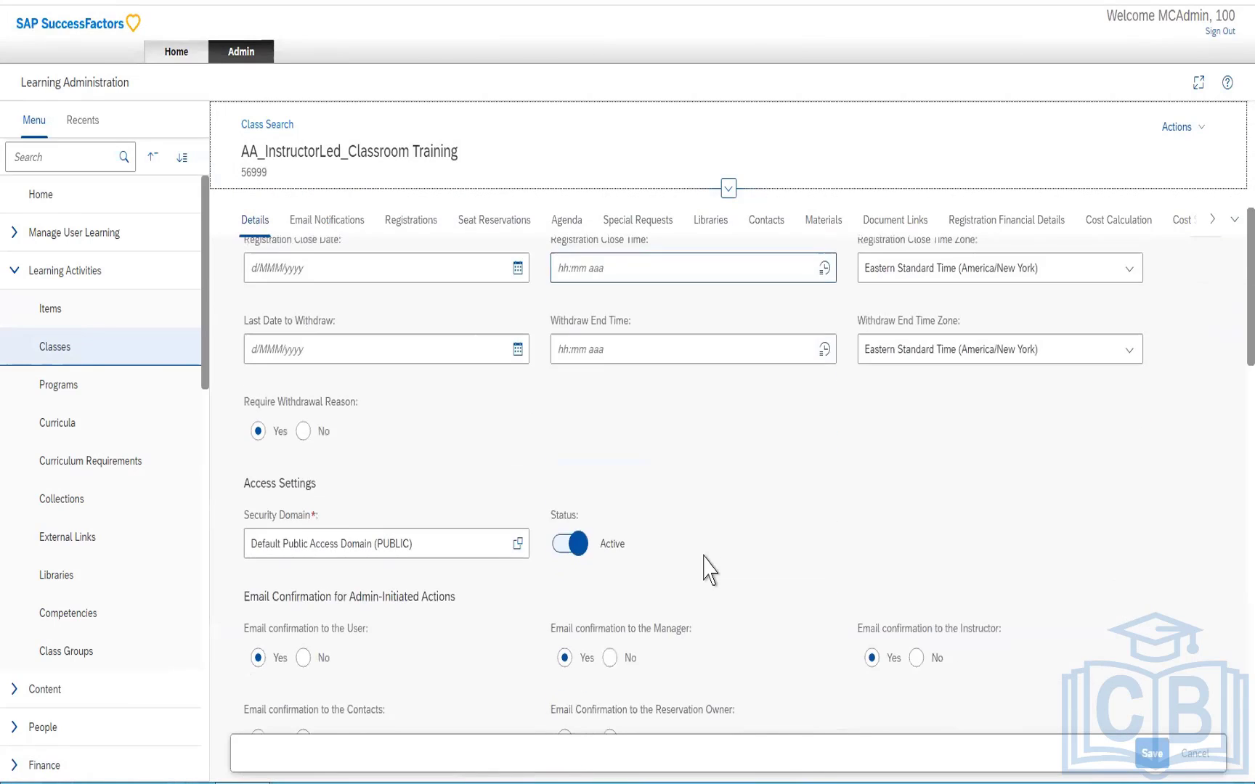
{"action": "scroll", "coordinate": [704, 571], "scroll_direction": "down", "scroll_amount": 10}
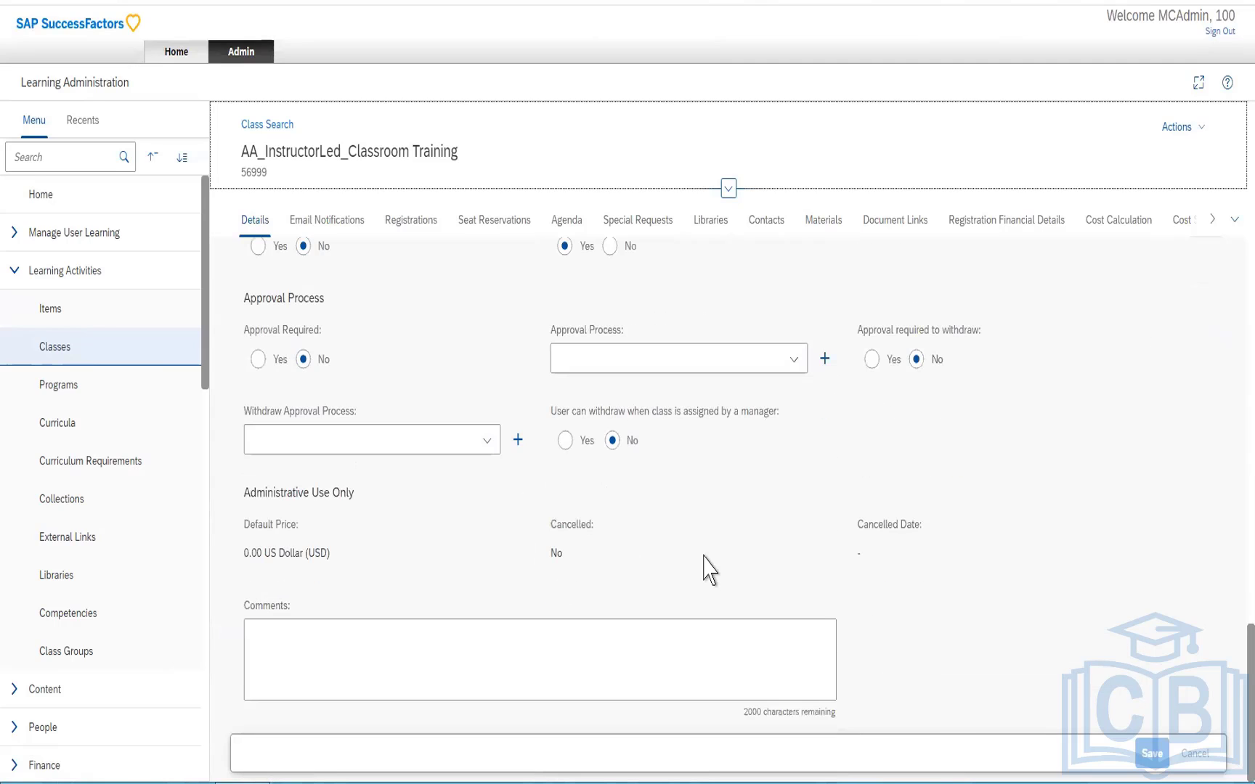
{"action": "scroll", "coordinate": [705, 570], "scroll_direction": "up", "scroll_amount": 1}
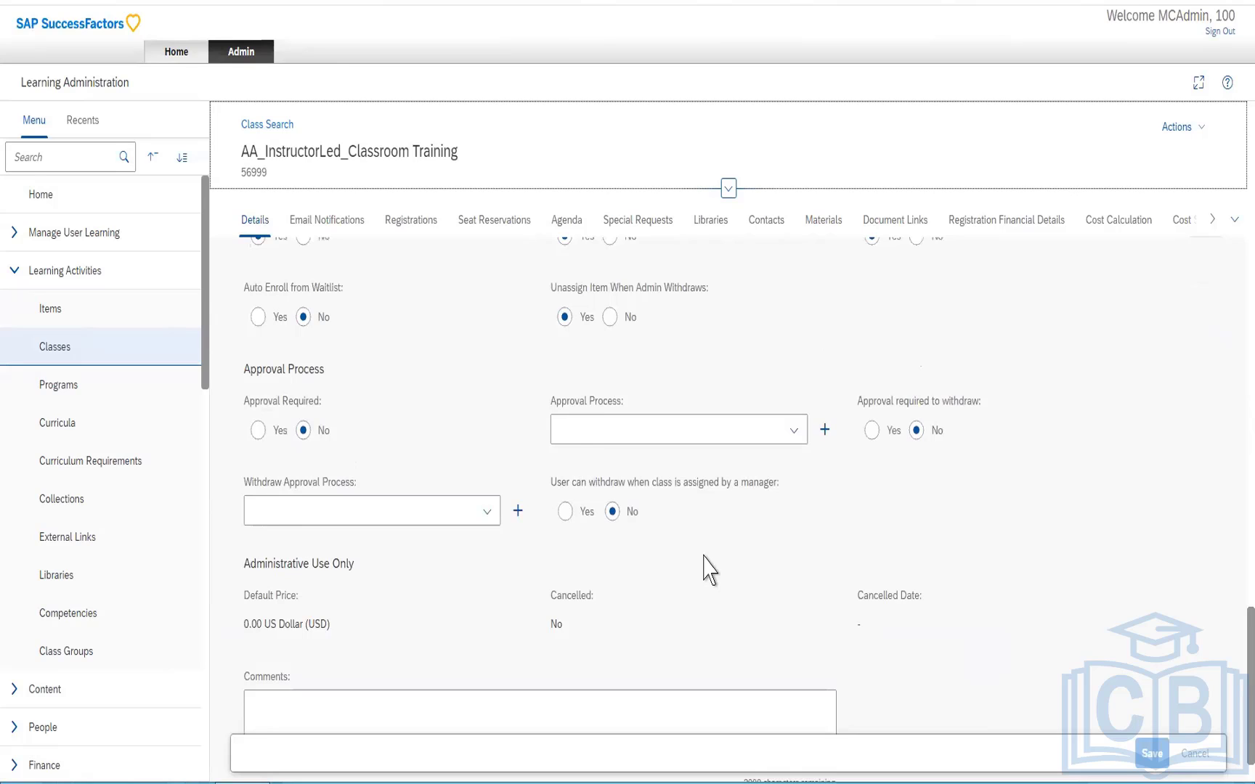
{"action": "scroll", "coordinate": [709, 570], "scroll_direction": "up", "scroll_amount": 6}
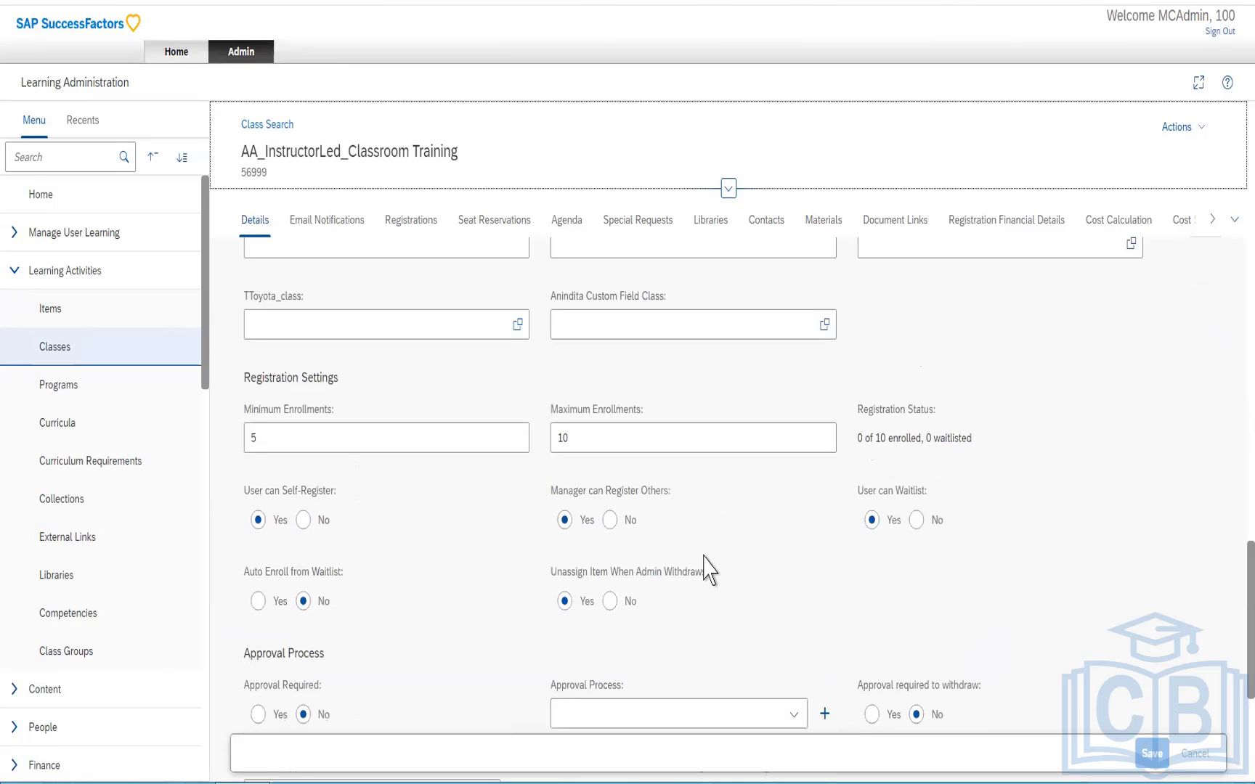
{"action": "scroll", "coordinate": [704, 559], "scroll_direction": "up", "scroll_amount": 8}
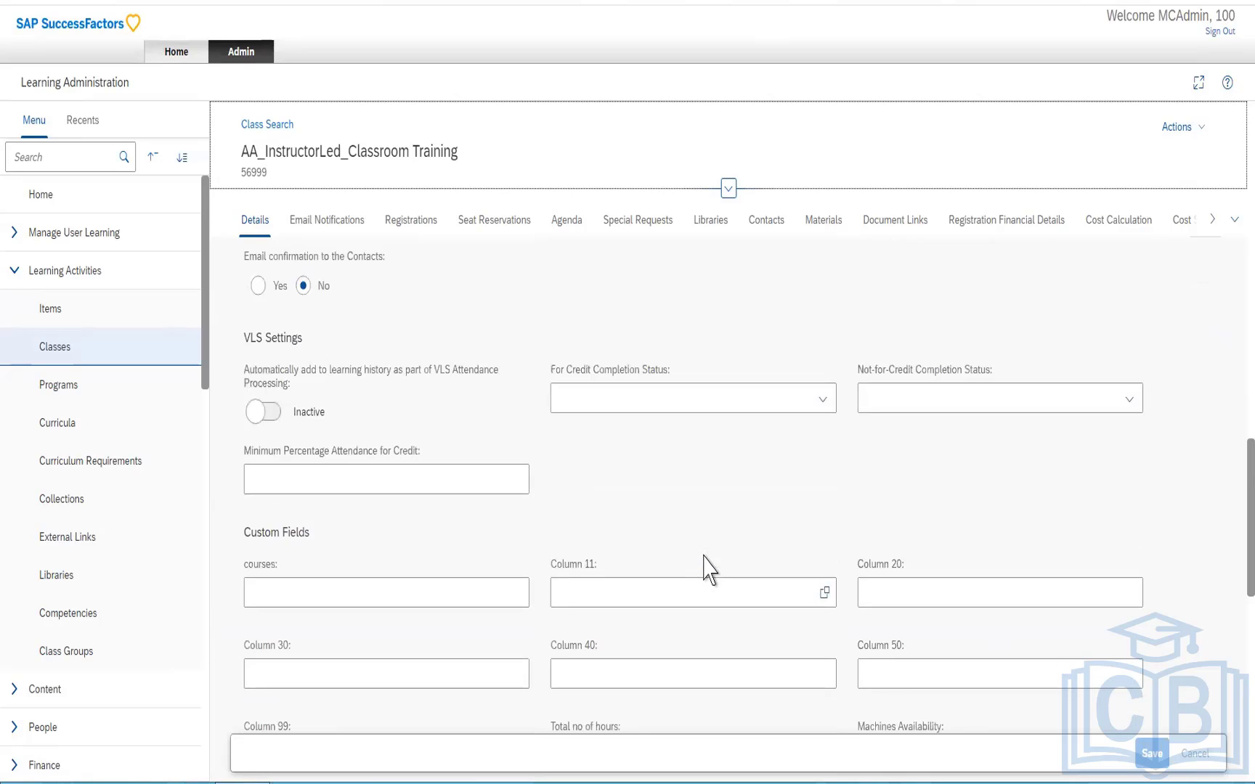
{"action": "scroll", "coordinate": [705, 565], "scroll_direction": "up", "scroll_amount": 2}
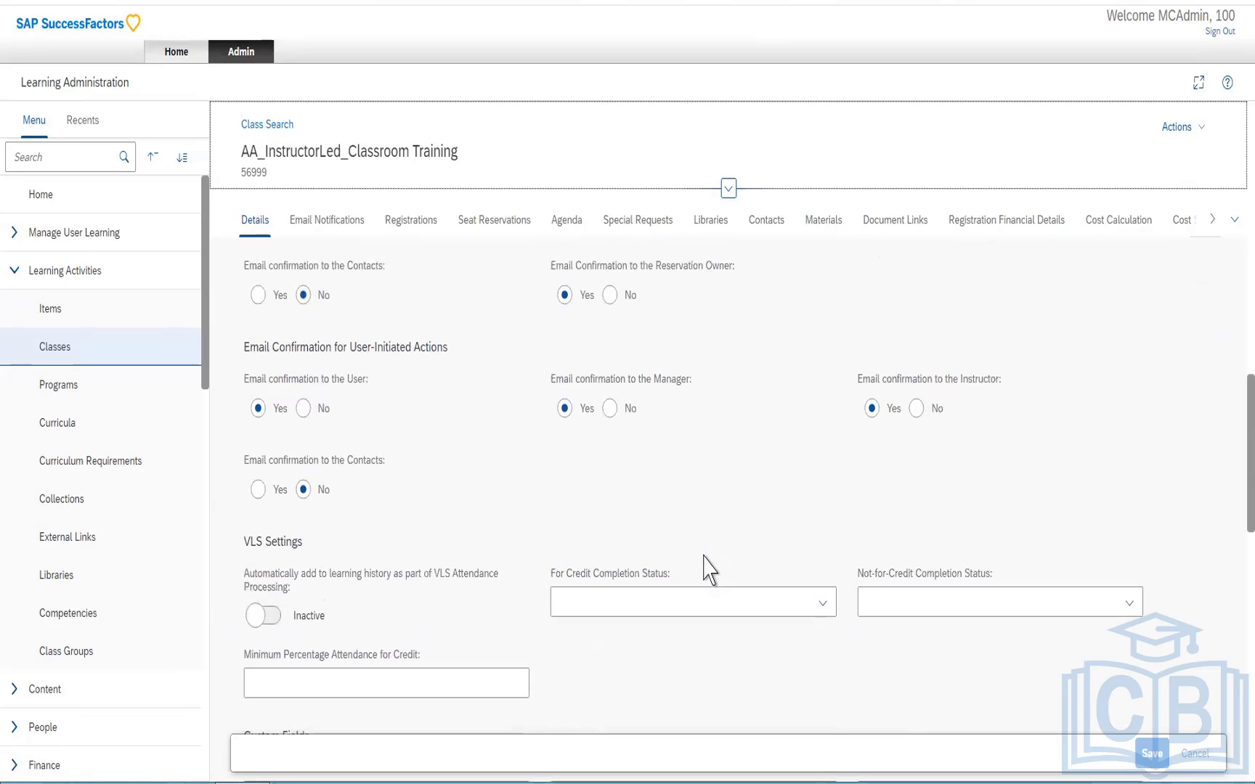
{"action": "scroll", "coordinate": [708, 570], "scroll_direction": "up", "scroll_amount": 2}
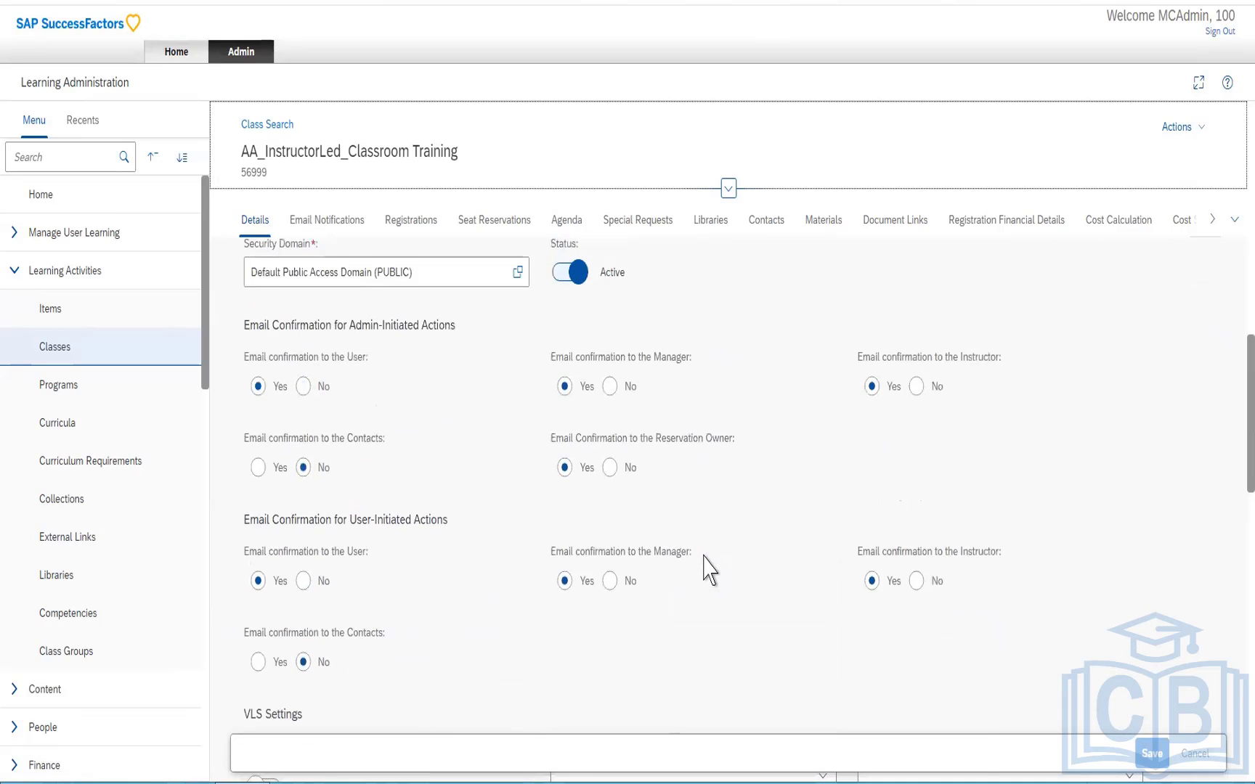
{"action": "scroll", "coordinate": [708, 570], "scroll_direction": "up", "scroll_amount": 4}
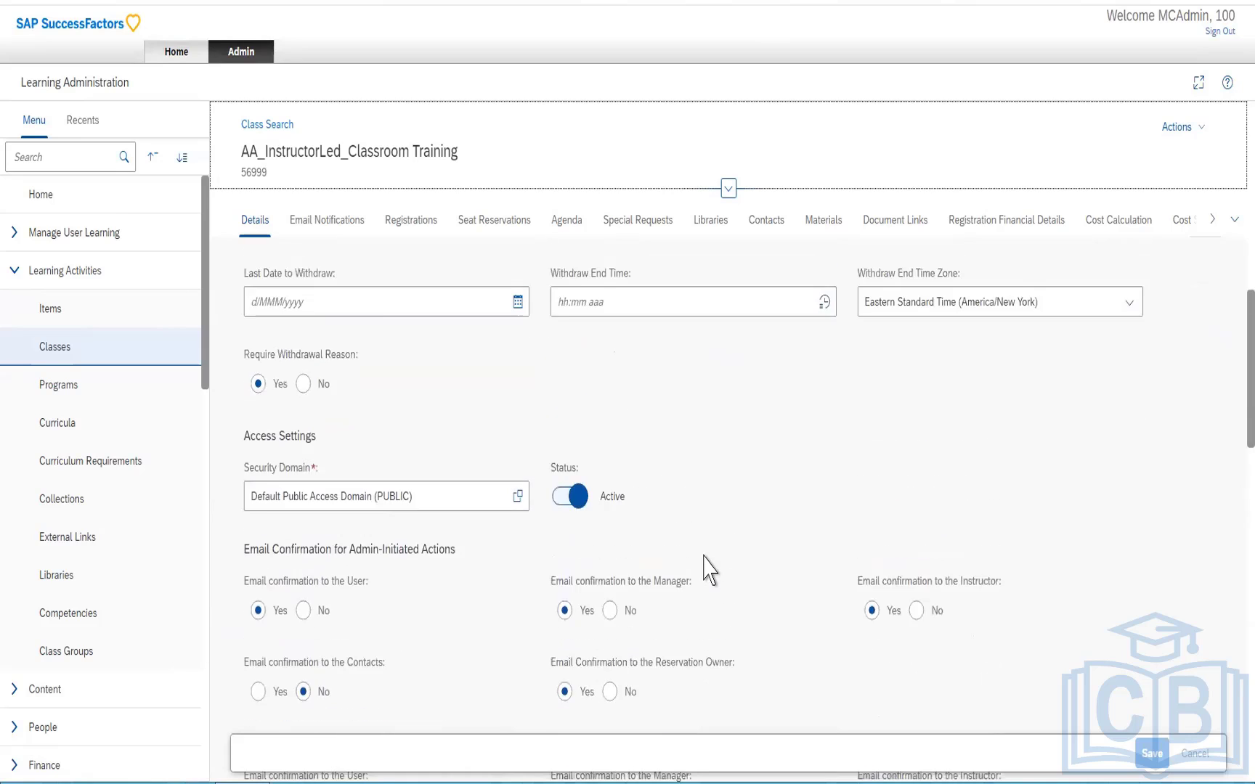
{"action": "scroll", "coordinate": [708, 570], "scroll_direction": "up", "scroll_amount": 12}
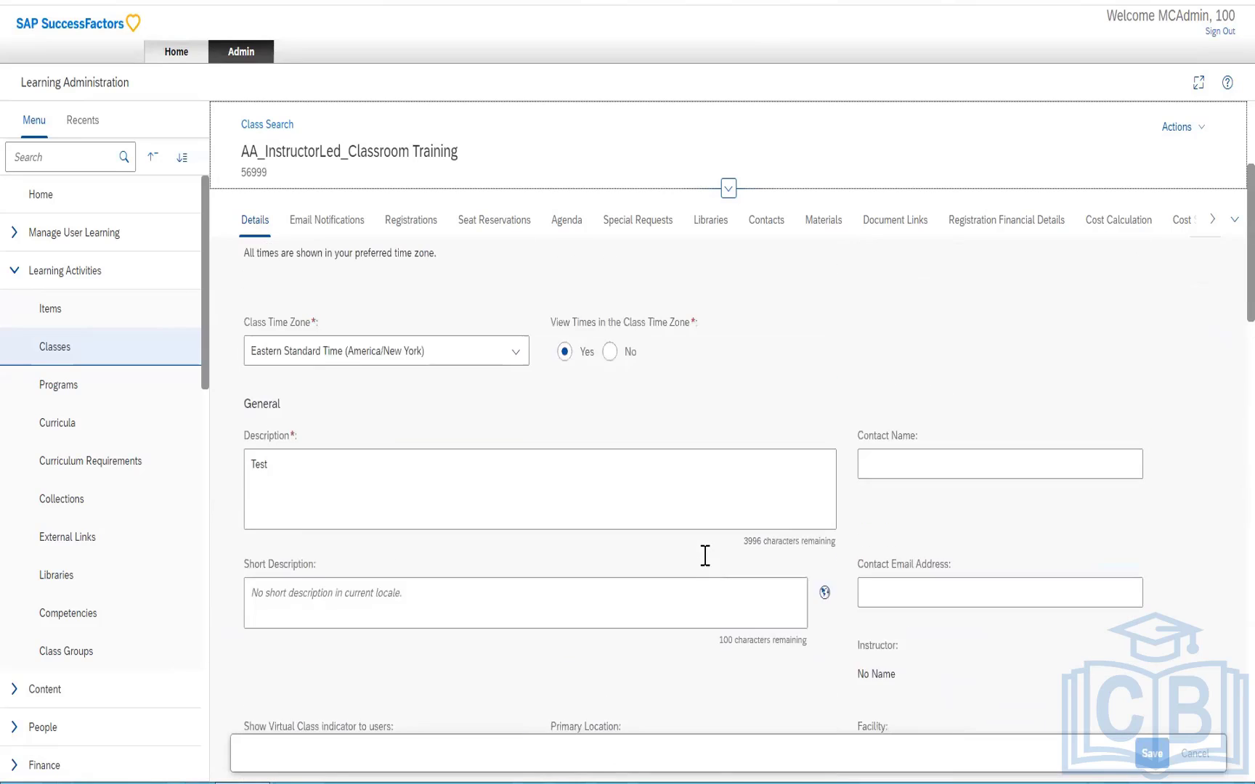
{"action": "scroll", "coordinate": [704, 555], "scroll_direction": "up", "scroll_amount": 3}
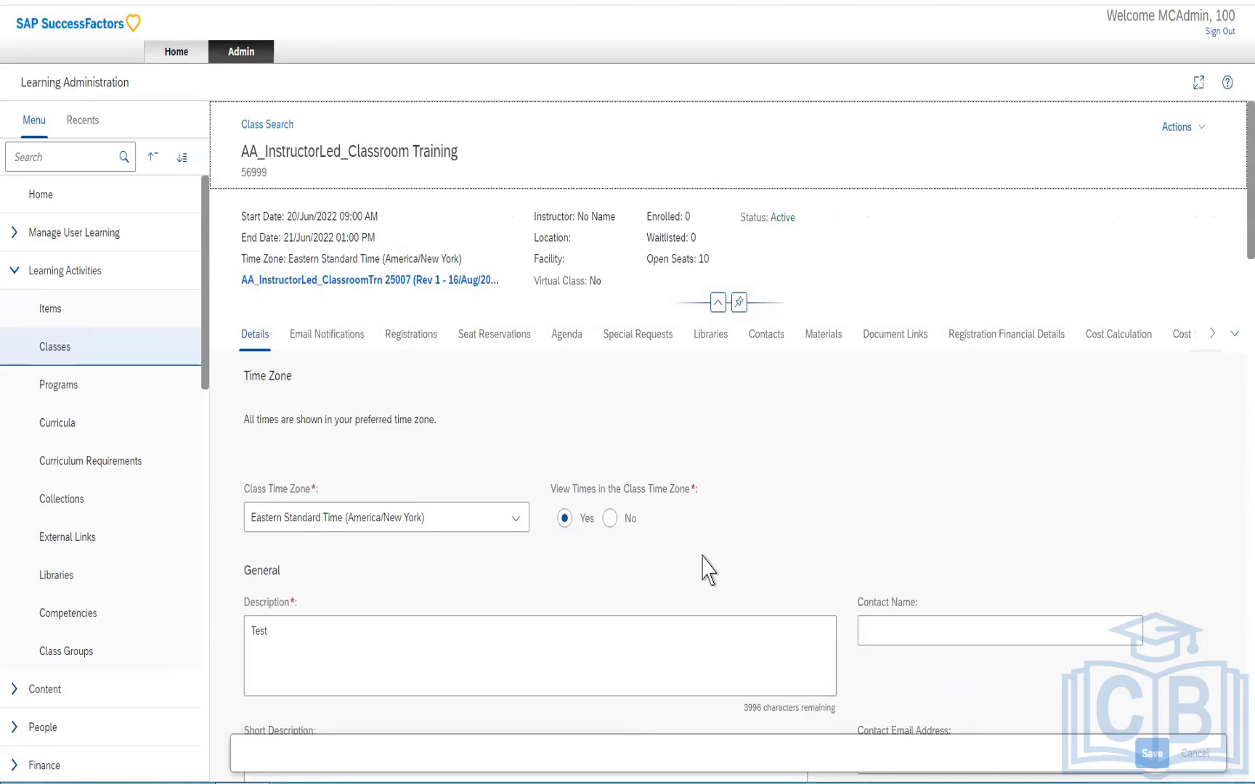
Step: Check the actions available for the class and re-examine its general, registration close, withdrawal, access and email confirmation settings
{"action": "left_click", "coordinate": [1196, 133]}
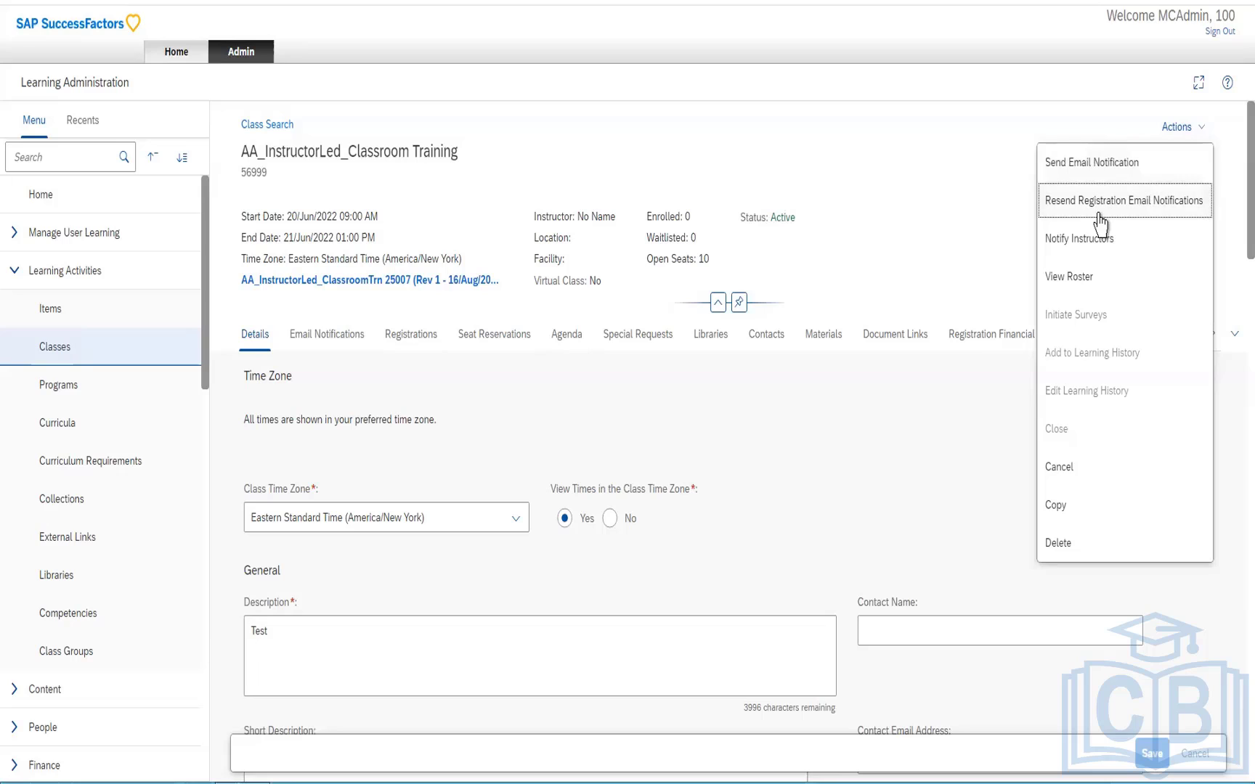
{"action": "left_click", "coordinate": [785, 491]}
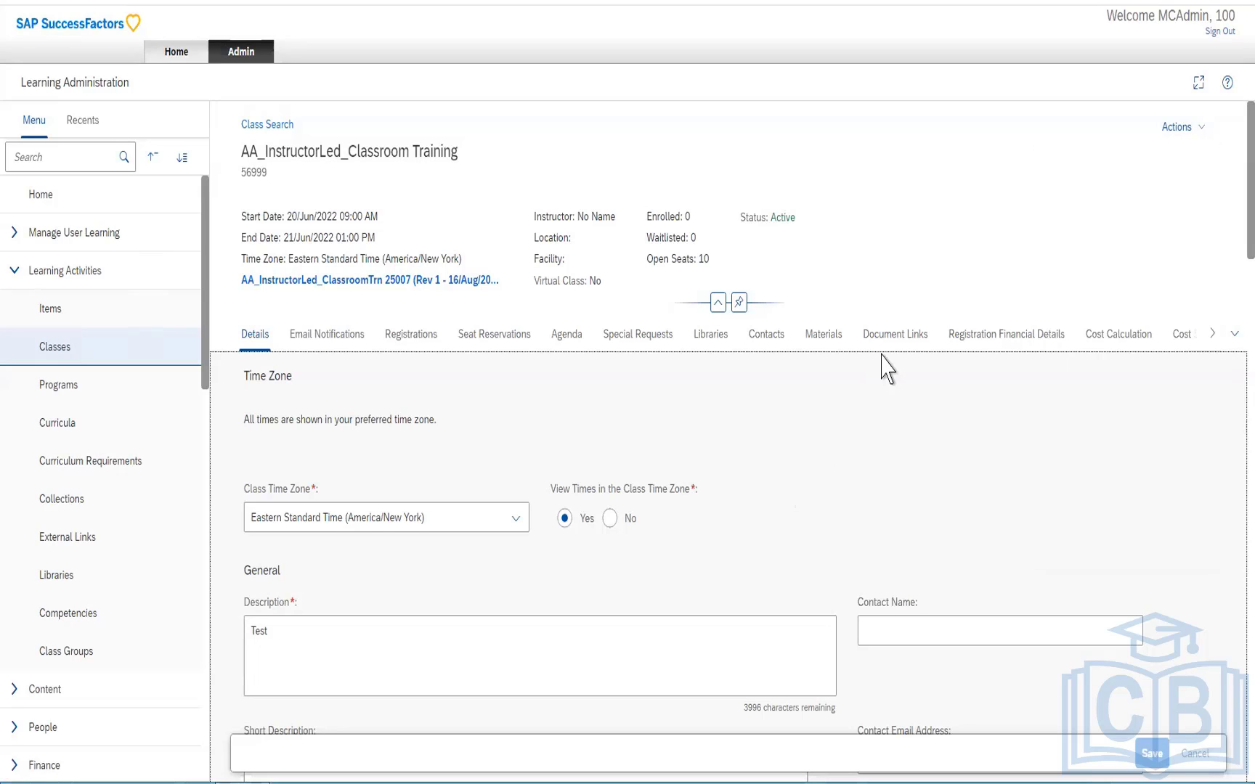
{"action": "scroll", "coordinate": [727, 476], "scroll_direction": "down", "scroll_amount": 1}
{"action": "scroll", "coordinate": [725, 468], "scroll_direction": "down", "scroll_amount": 2}
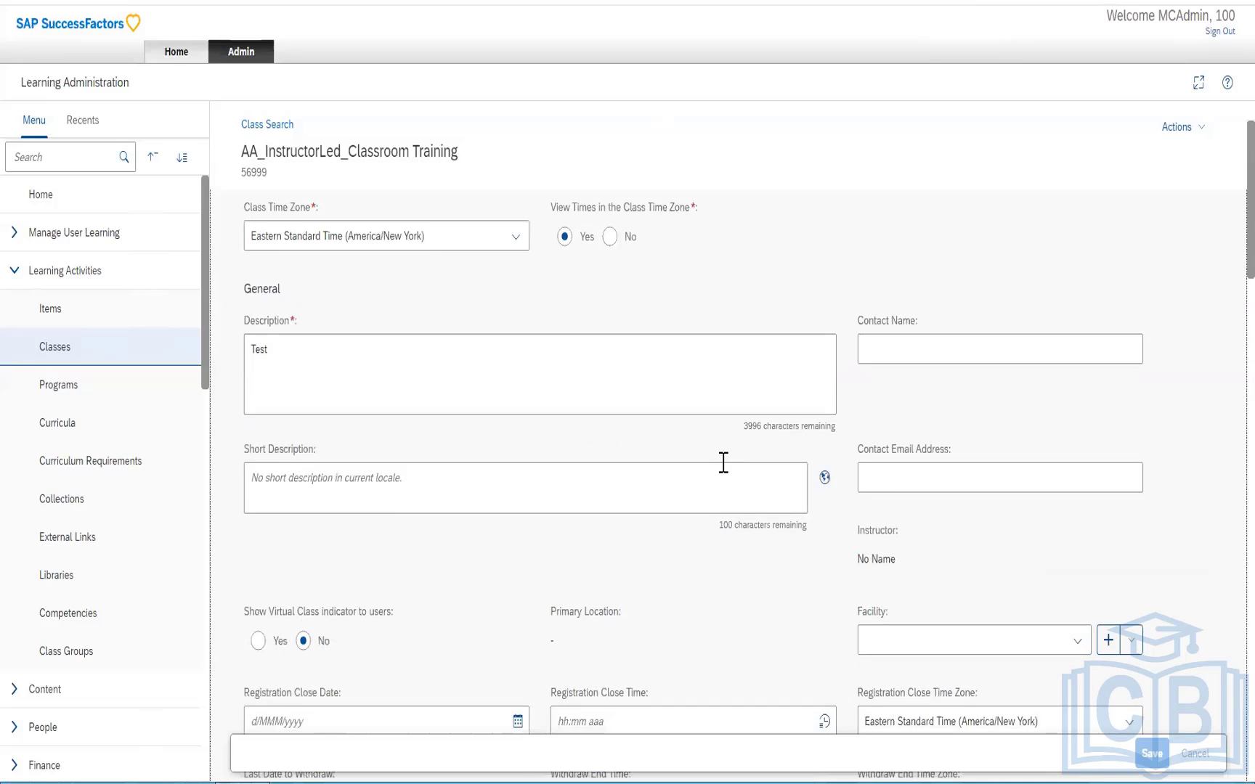
{"action": "scroll", "coordinate": [725, 469], "scroll_direction": "down", "scroll_amount": 1}
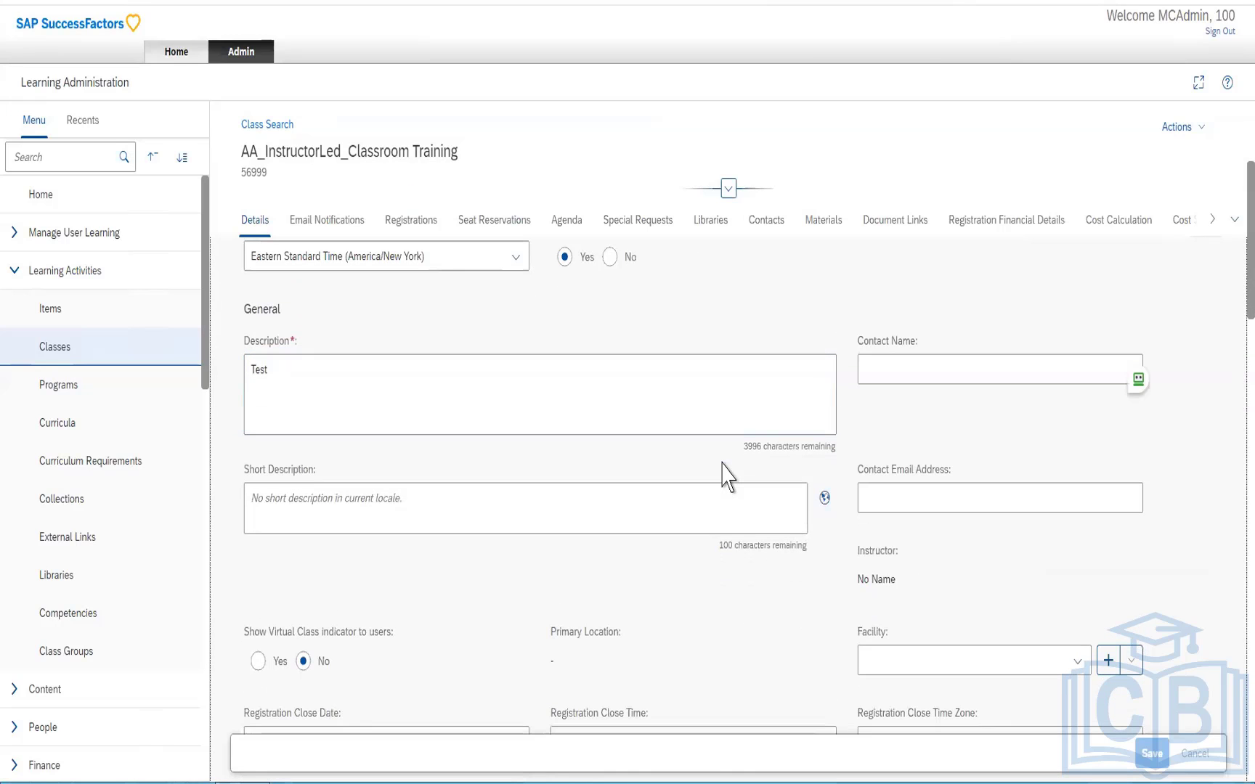
{"action": "scroll", "coordinate": [725, 468], "scroll_direction": "down", "scroll_amount": 1}
{"action": "scroll", "coordinate": [725, 475], "scroll_direction": "up", "scroll_amount": 3}
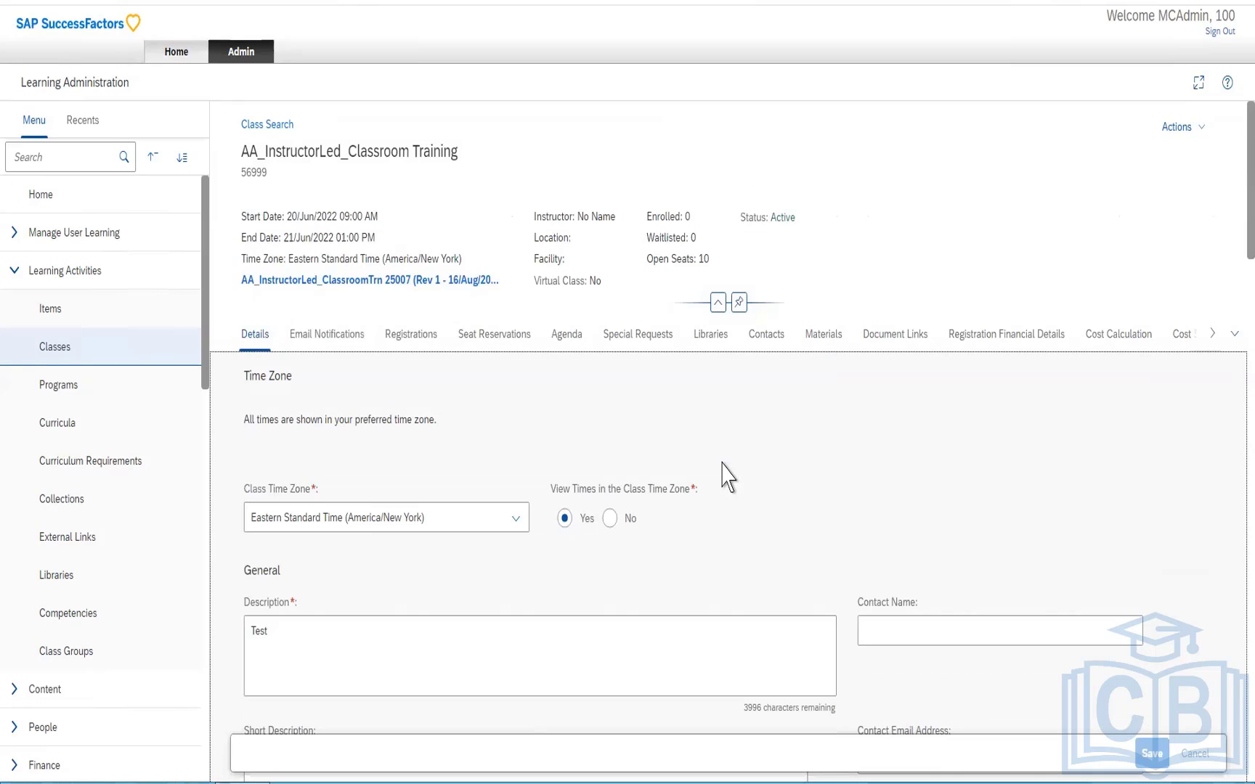
{"action": "scroll", "coordinate": [725, 475], "scroll_direction": "down", "scroll_amount": 5}
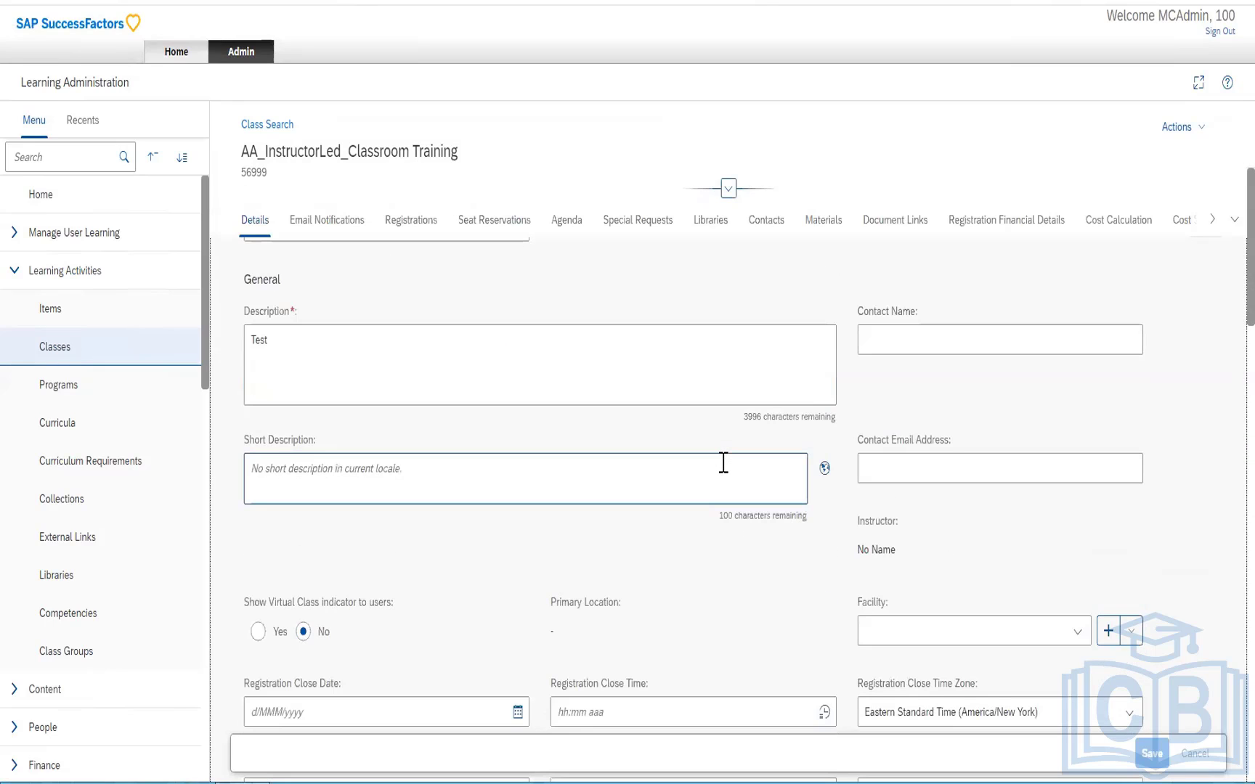
{"action": "scroll", "coordinate": [725, 476], "scroll_direction": "down", "scroll_amount": 5}
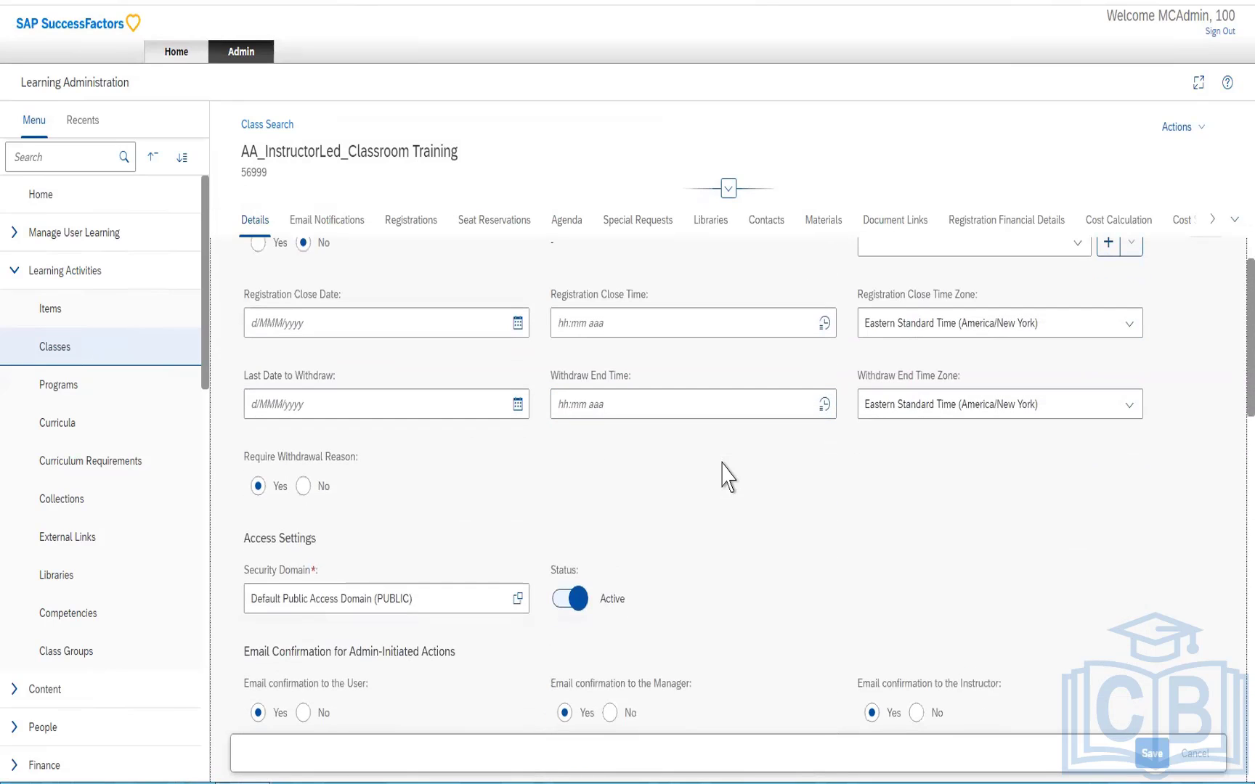
{"action": "scroll", "coordinate": [725, 476], "scroll_direction": "down", "scroll_amount": 8}
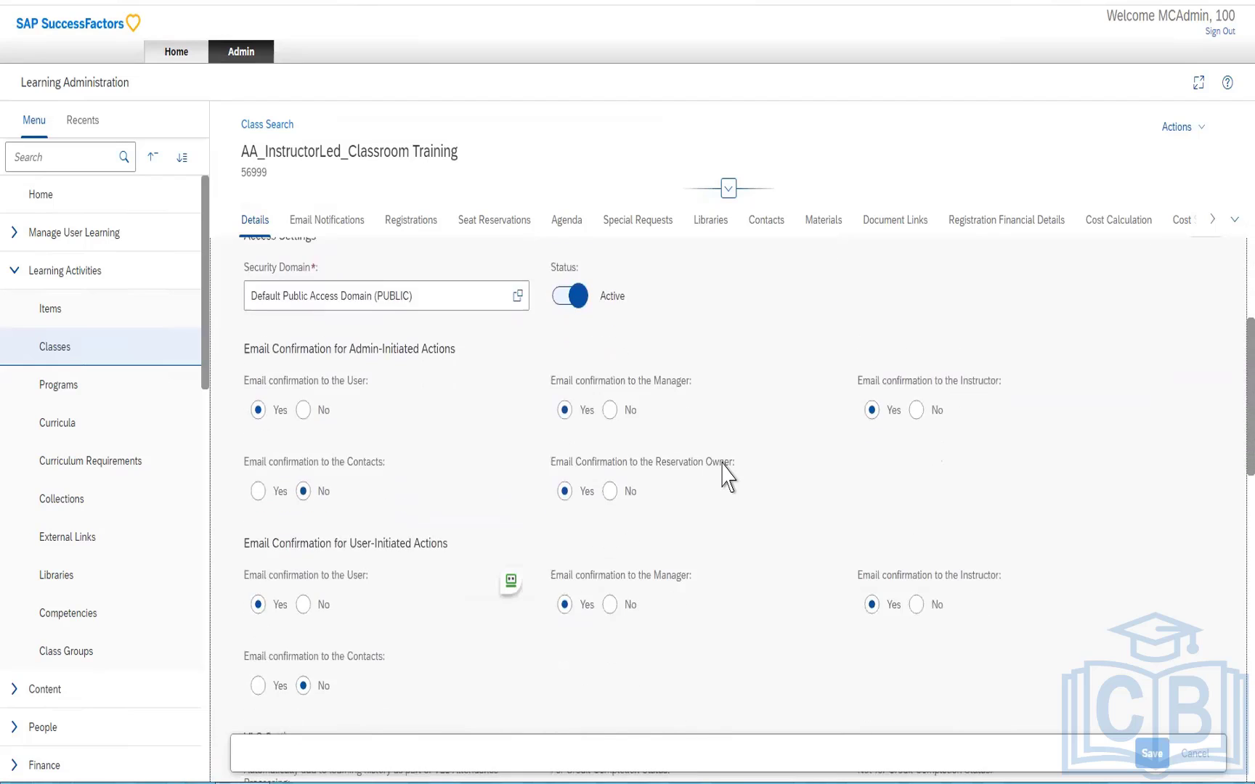
Step: Examine the class's registration settings, approval process, administrative-use and custom fields
{"action": "scroll", "coordinate": [725, 476], "scroll_direction": "down", "scroll_amount": 7}
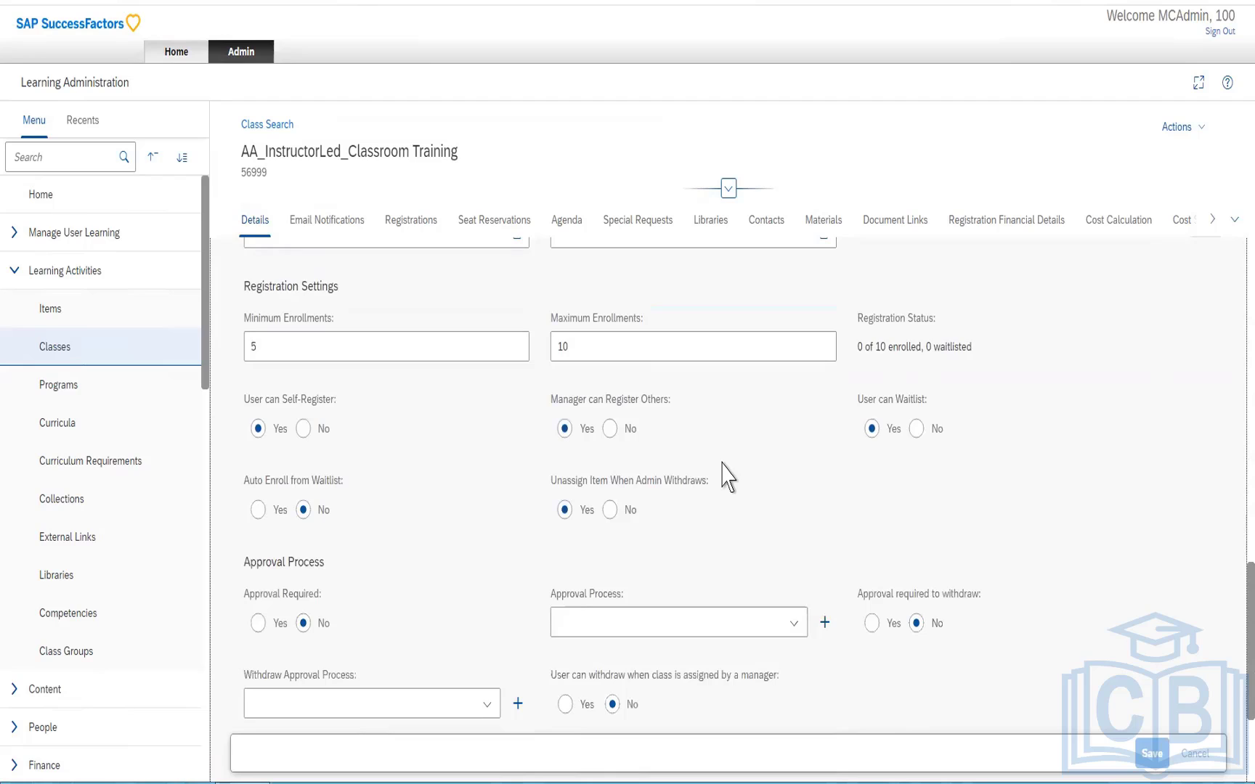
{"action": "scroll", "coordinate": [727, 477], "scroll_direction": "down", "scroll_amount": 4}
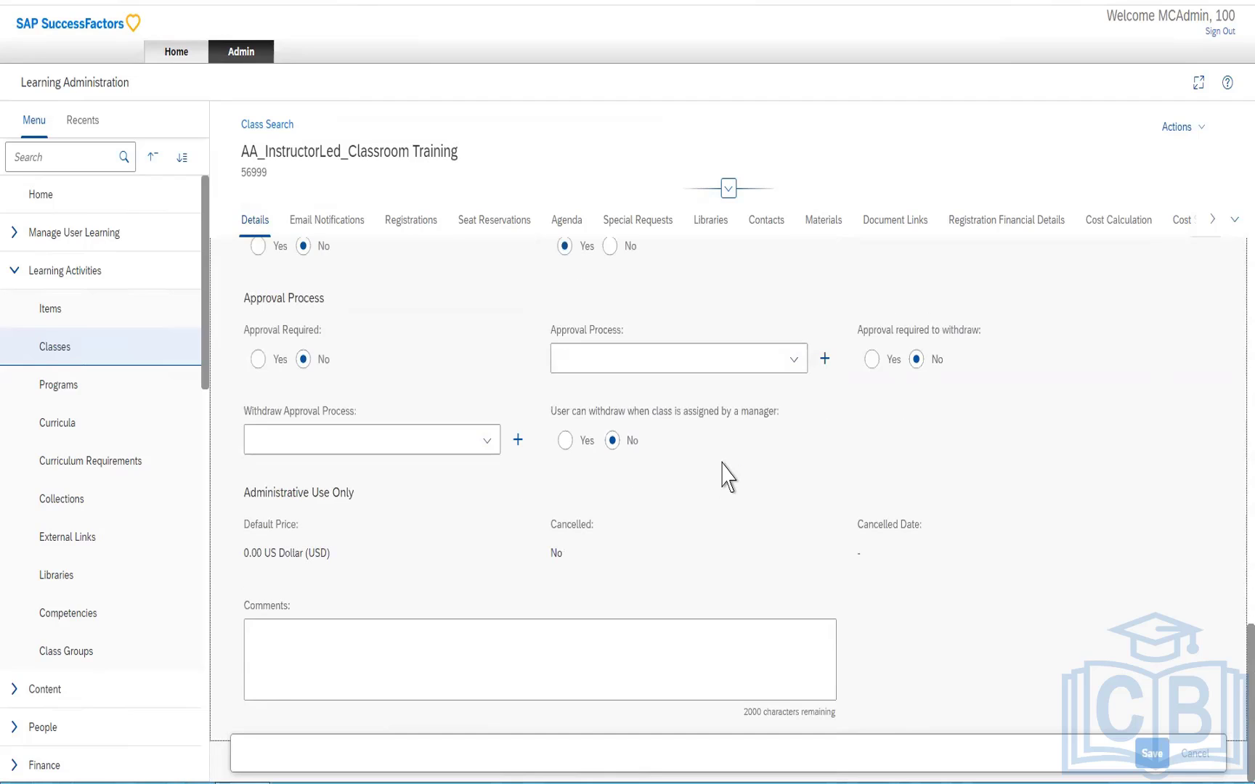
{"action": "scroll", "coordinate": [725, 477], "scroll_direction": "up", "scroll_amount": 10}
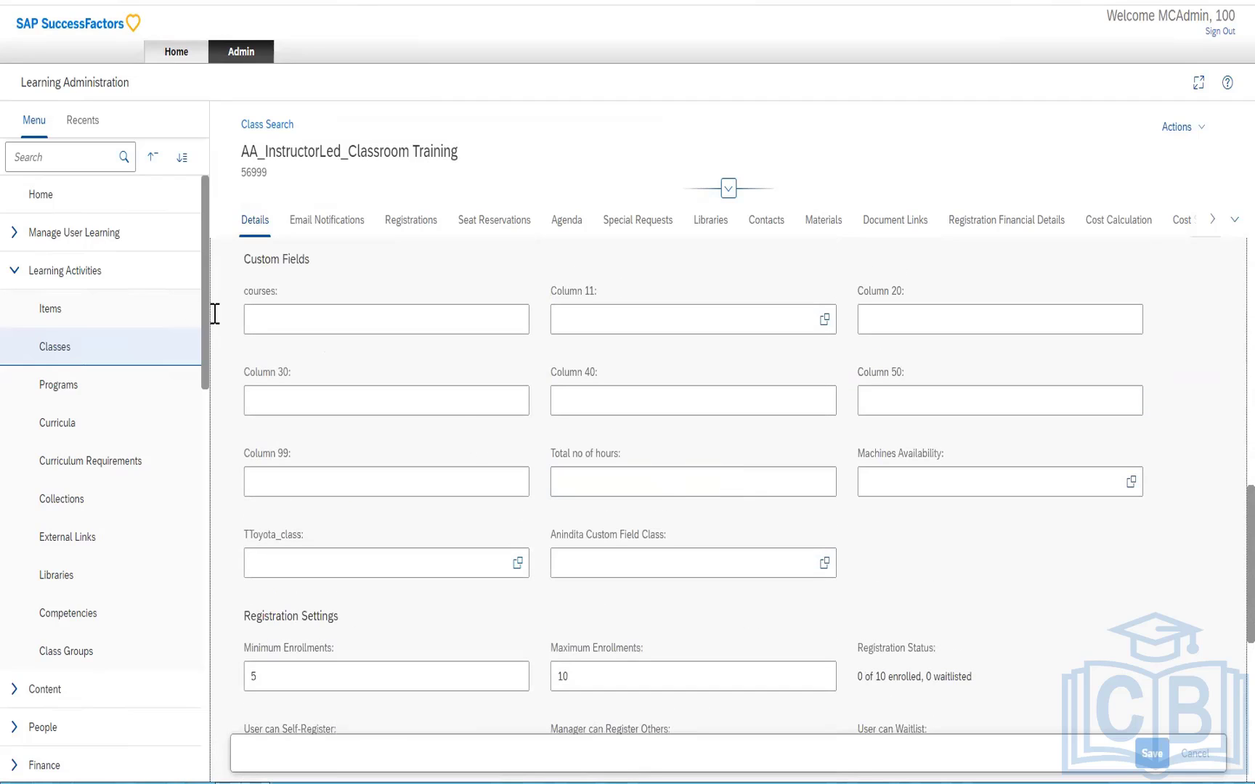
Step: Search the Items records, open the Item_TEST_Survey item and check its associated classes
{"action": "left_click", "coordinate": [98, 311]}
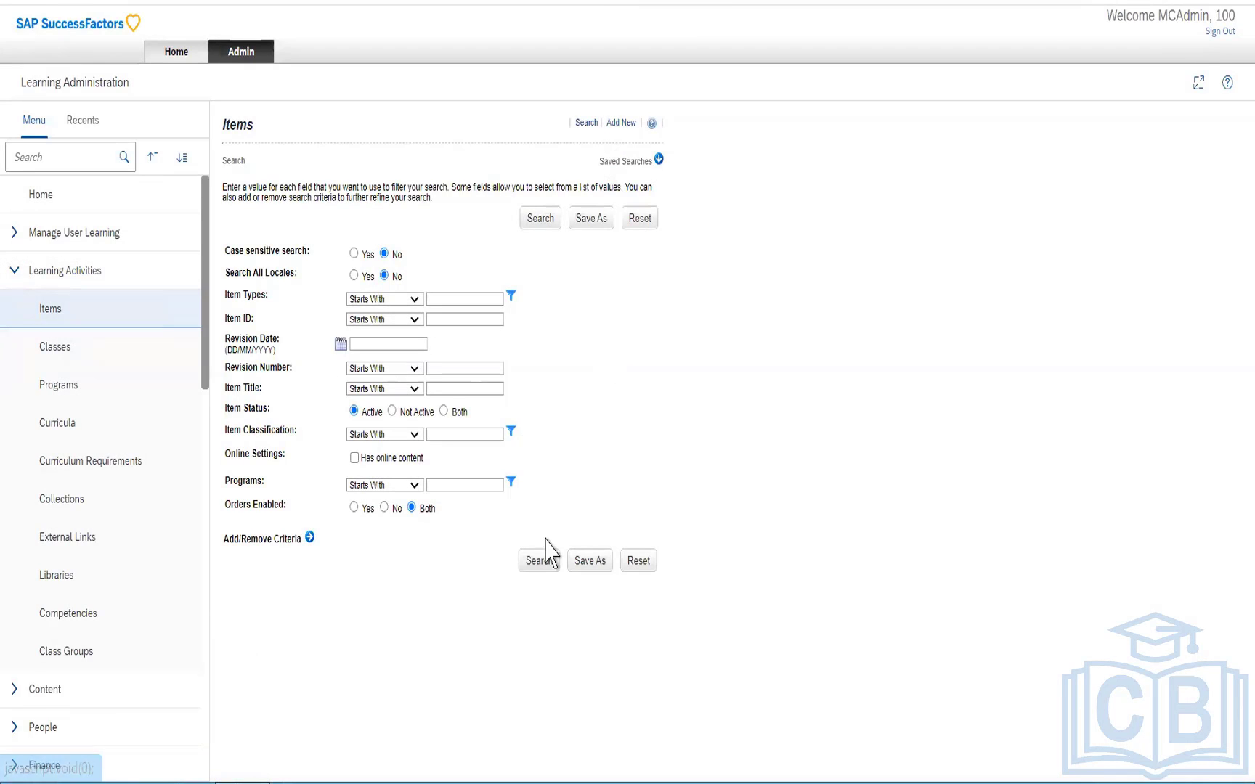
{"action": "left_click", "coordinate": [538, 563]}
{"action": "scroll", "coordinate": [396, 348], "scroll_direction": "down", "scroll_amount": 3}
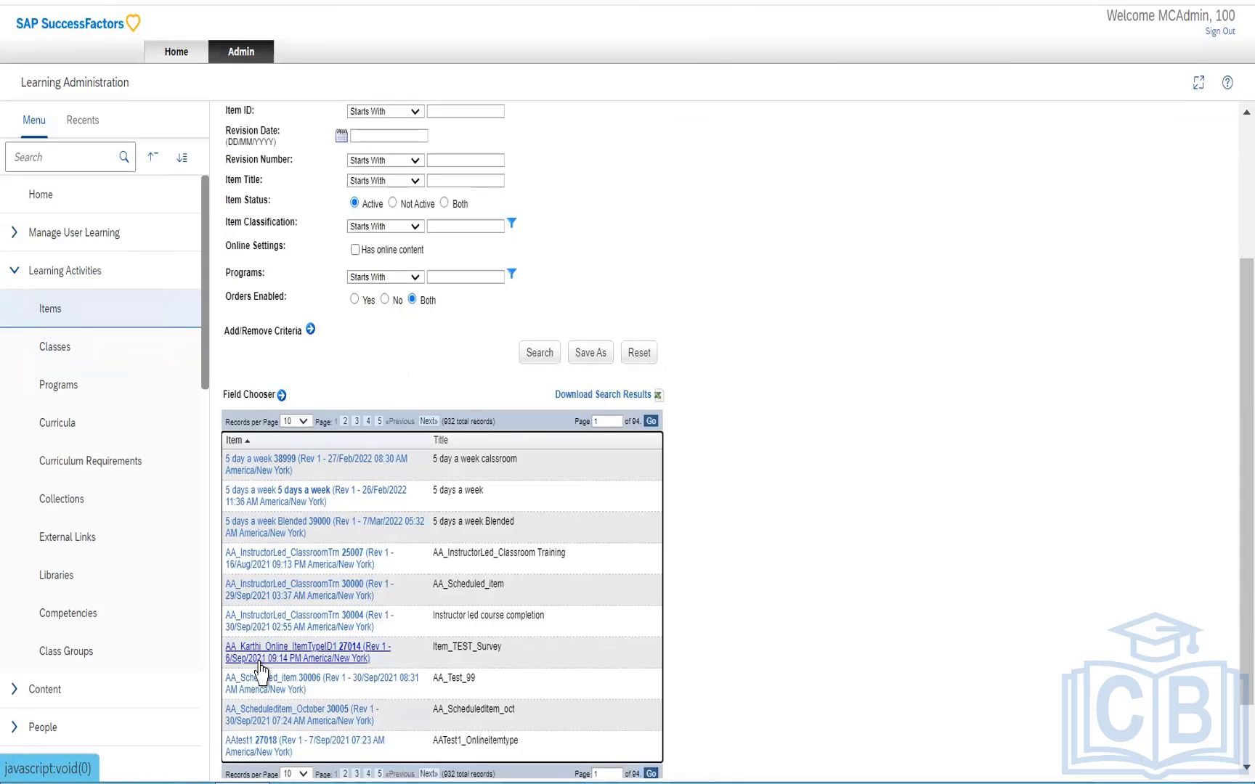
{"action": "left_click", "coordinate": [259, 662]}
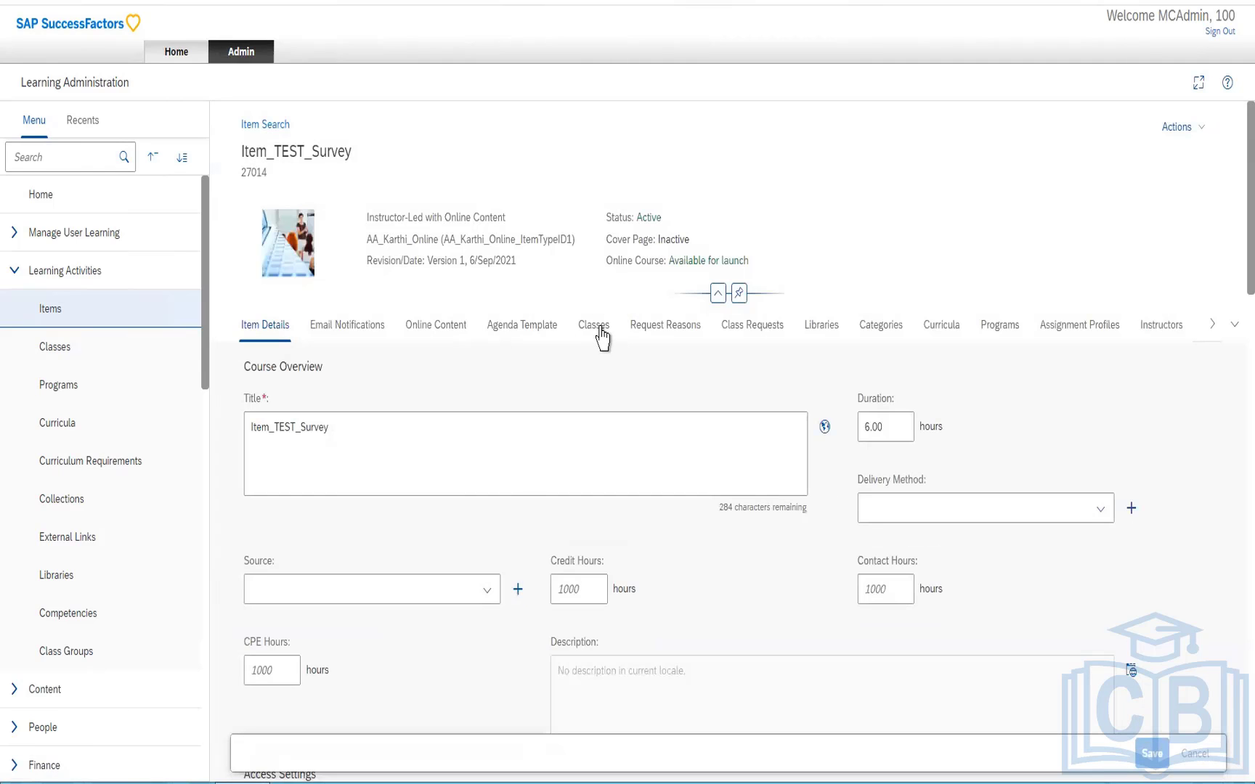
{"action": "left_click", "coordinate": [600, 327]}
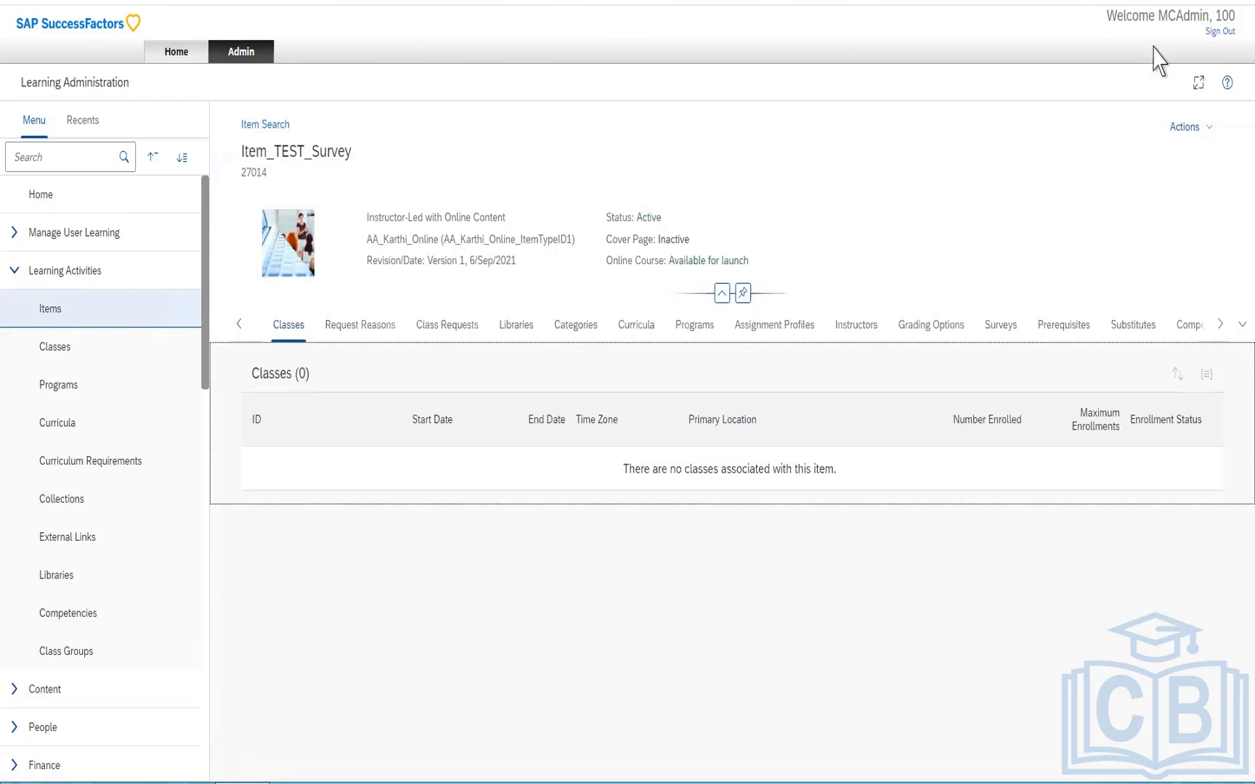
Step: Try assigning the item to all users on the first search results page, apply the user list changes and close the Assign dialog
{"action": "left_click", "coordinate": [1190, 128]}
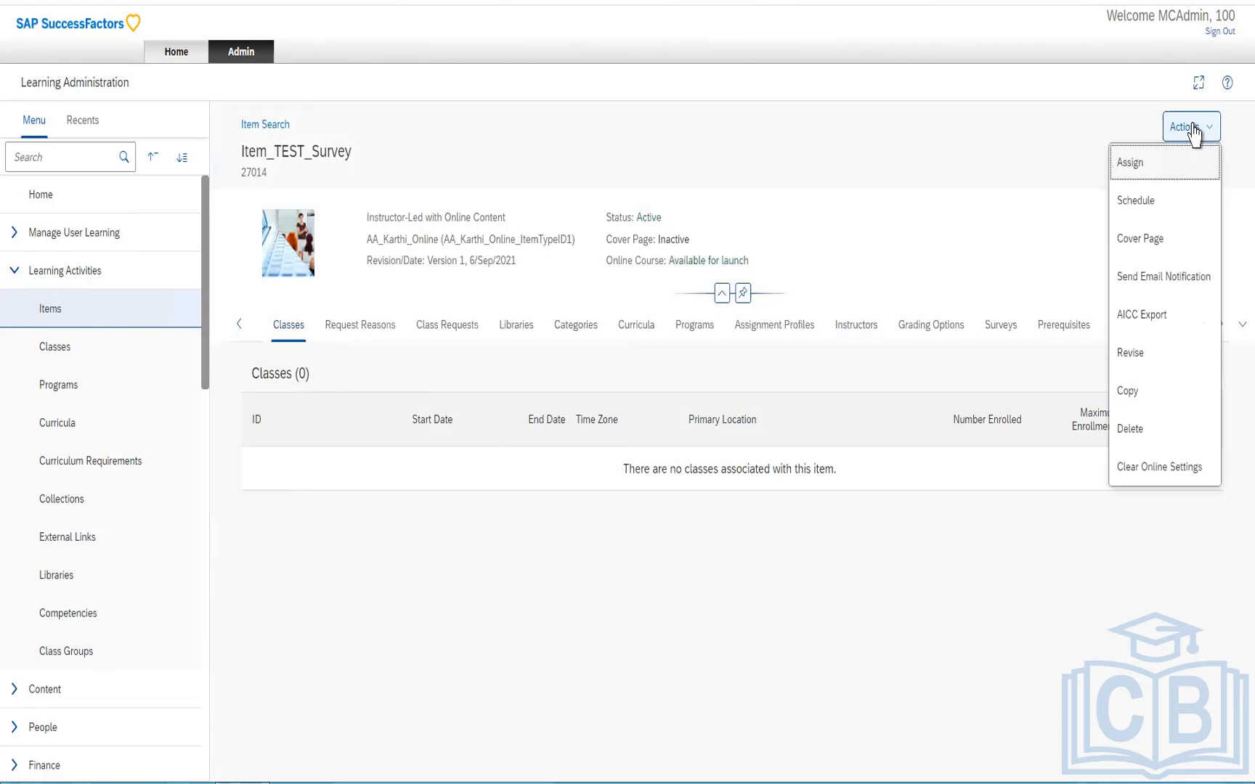
{"action": "left_click", "coordinate": [1154, 171]}
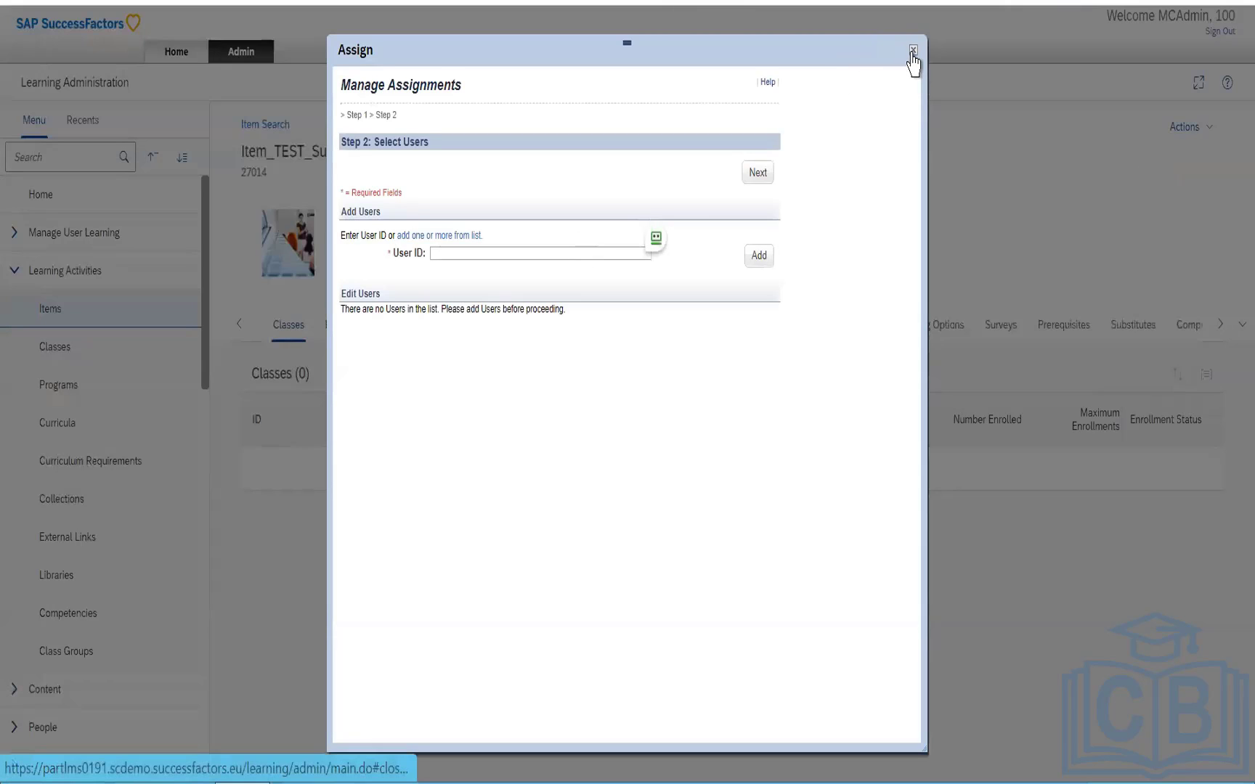
{"action": "left_click", "coordinate": [450, 238]}
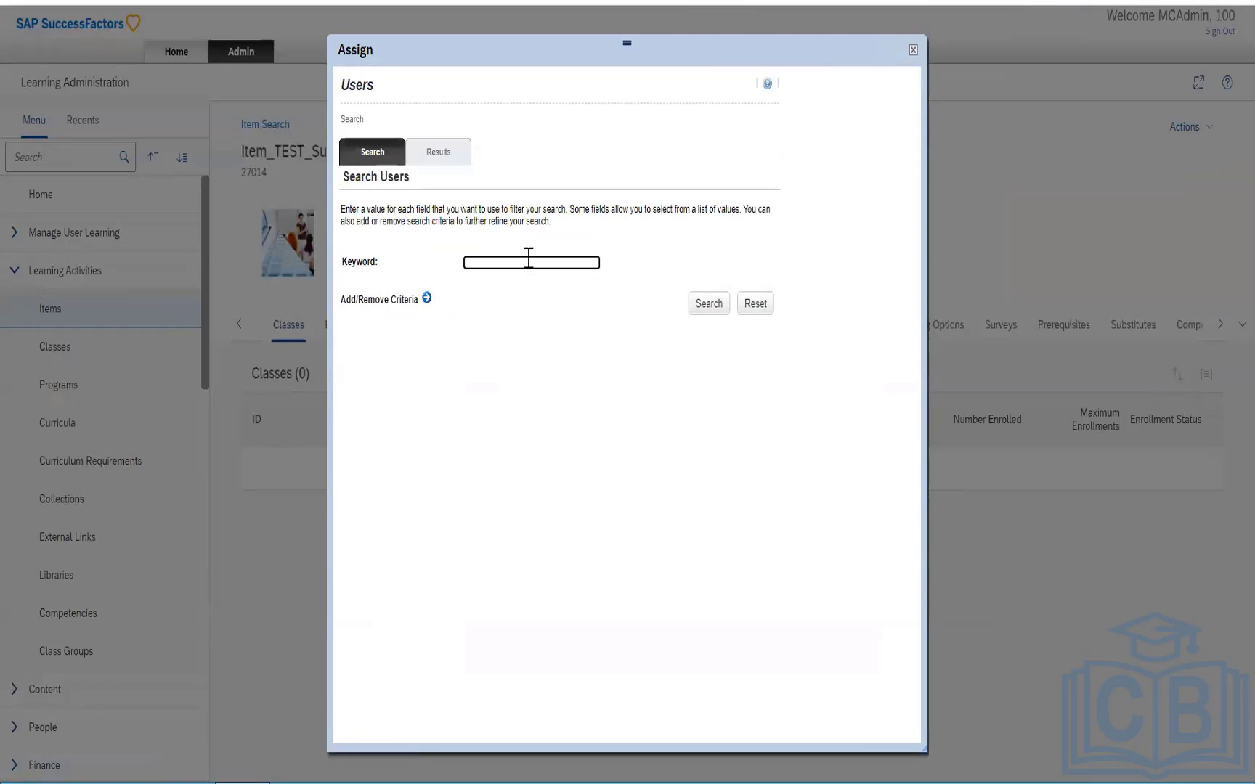
{"action": "left_click", "coordinate": [705, 305]}
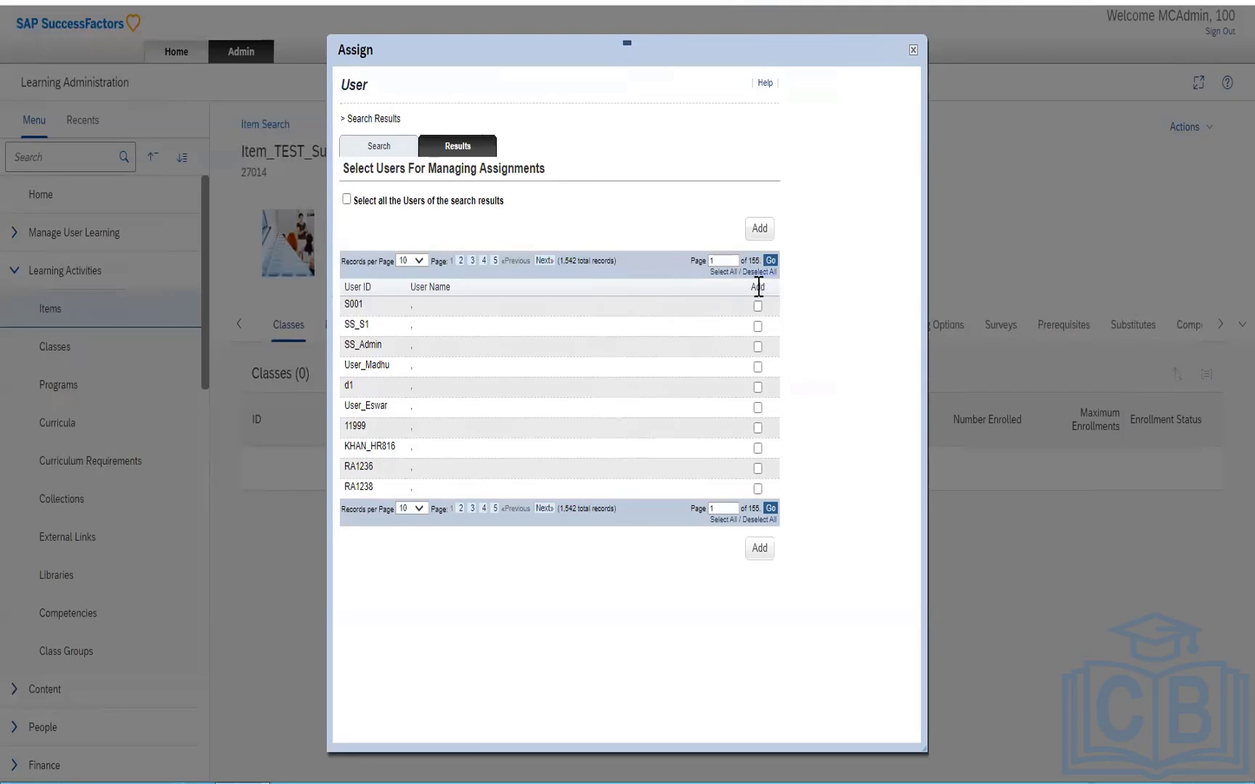
{"action": "left_click", "coordinate": [723, 273]}
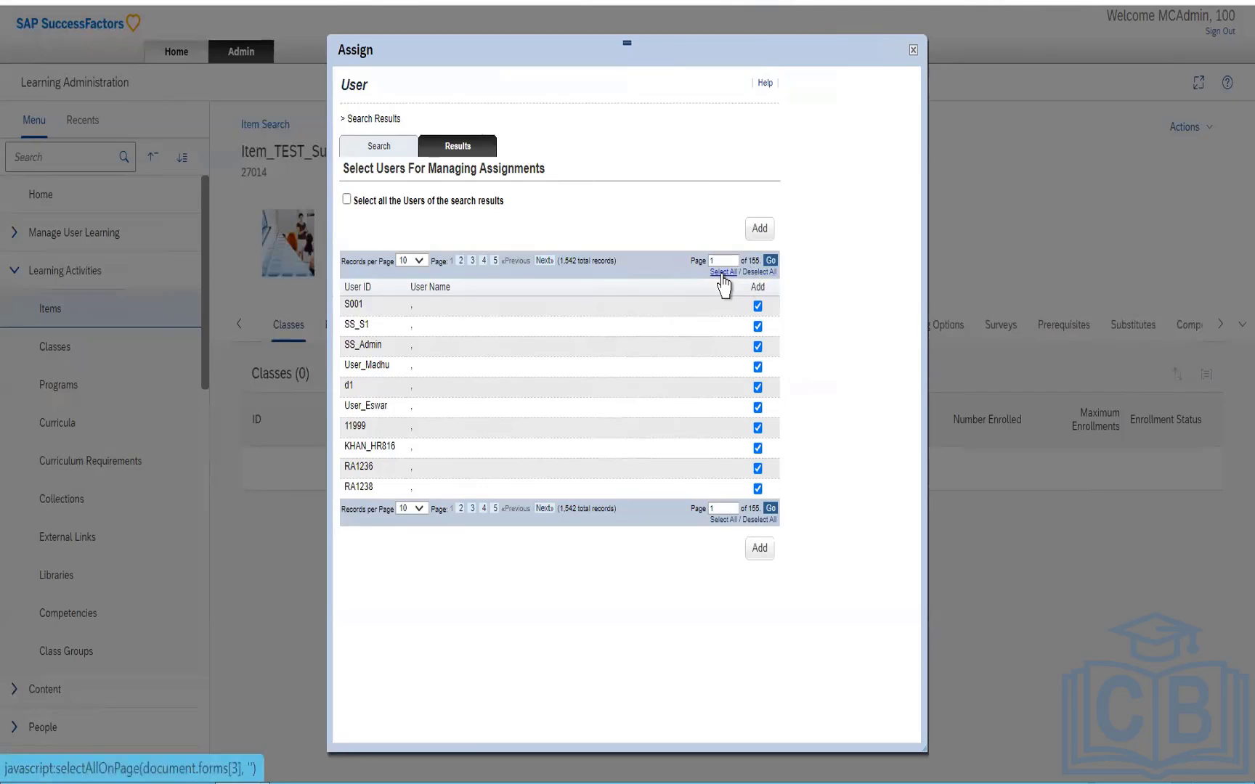
{"action": "left_click", "coordinate": [757, 551]}
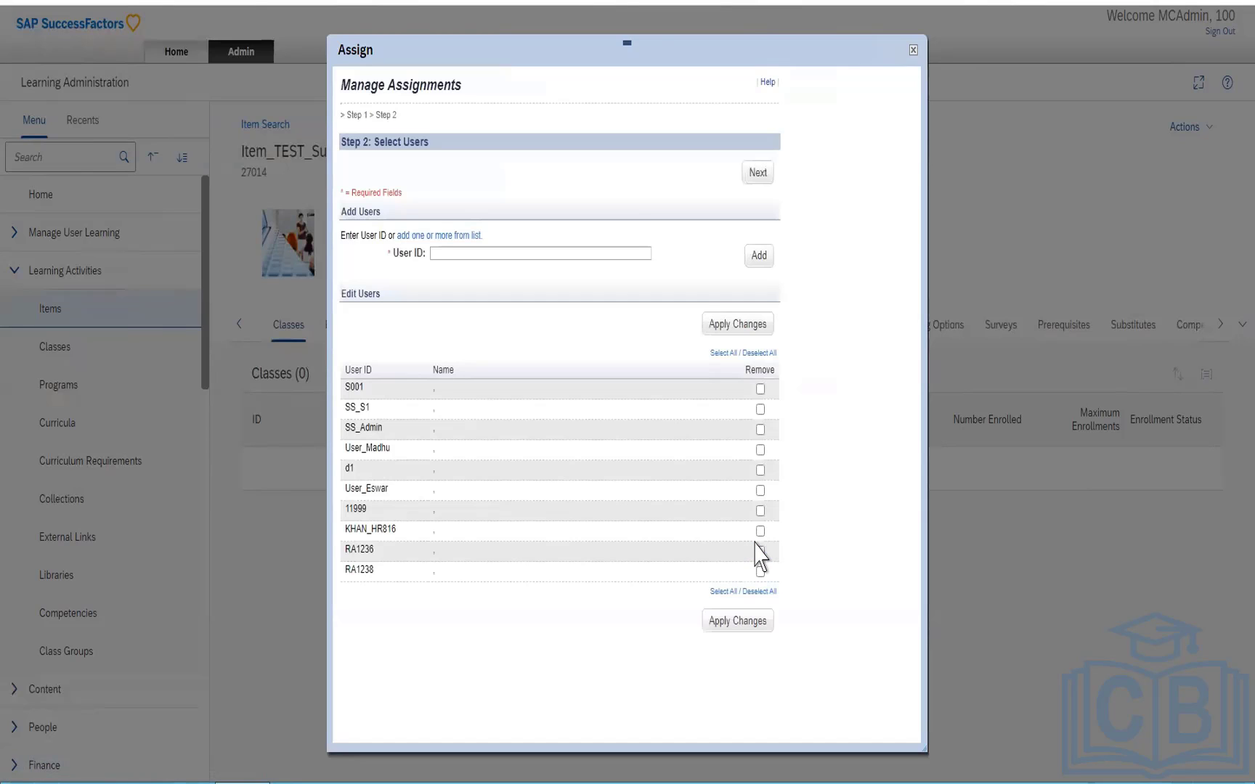
{"action": "left_click", "coordinate": [741, 622]}
{"action": "left_click", "coordinate": [913, 50]}
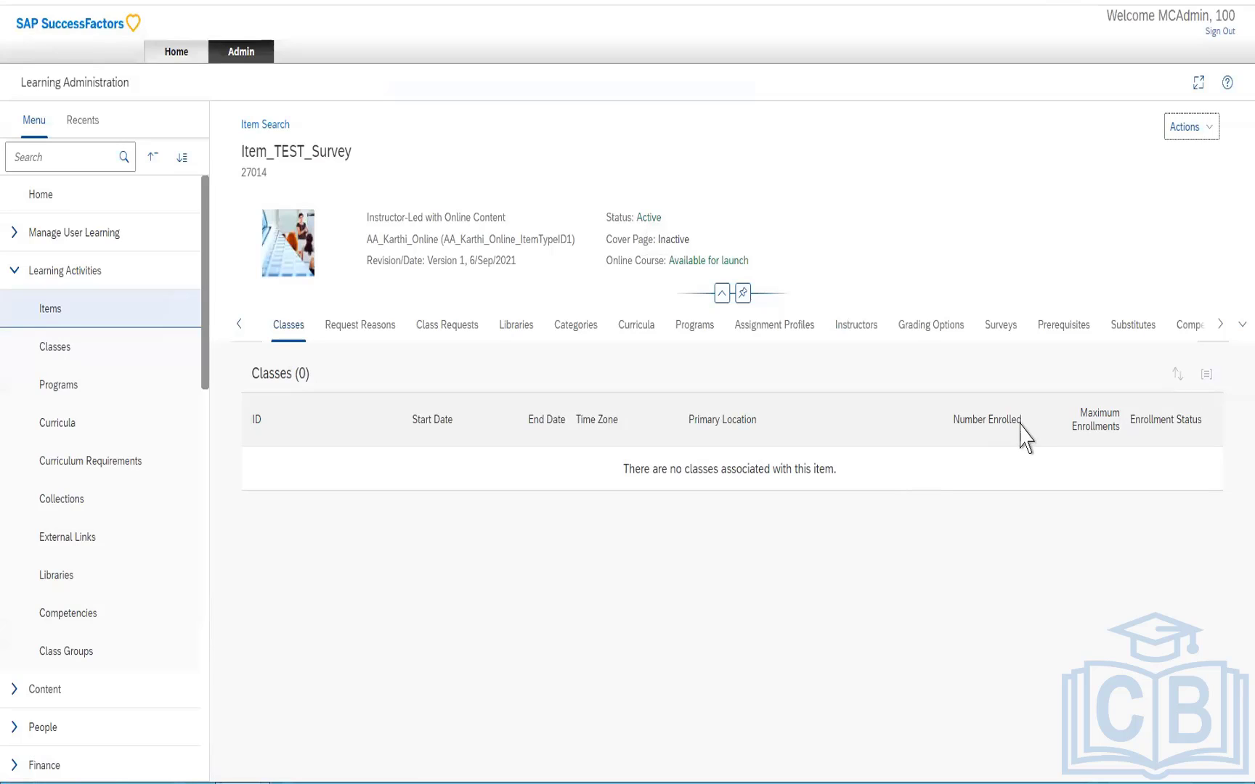
Step: Start scheduling a new class for the item, keeping its item type, and enter Test as both the description and short description
{"action": "left_click", "coordinate": [1199, 129]}
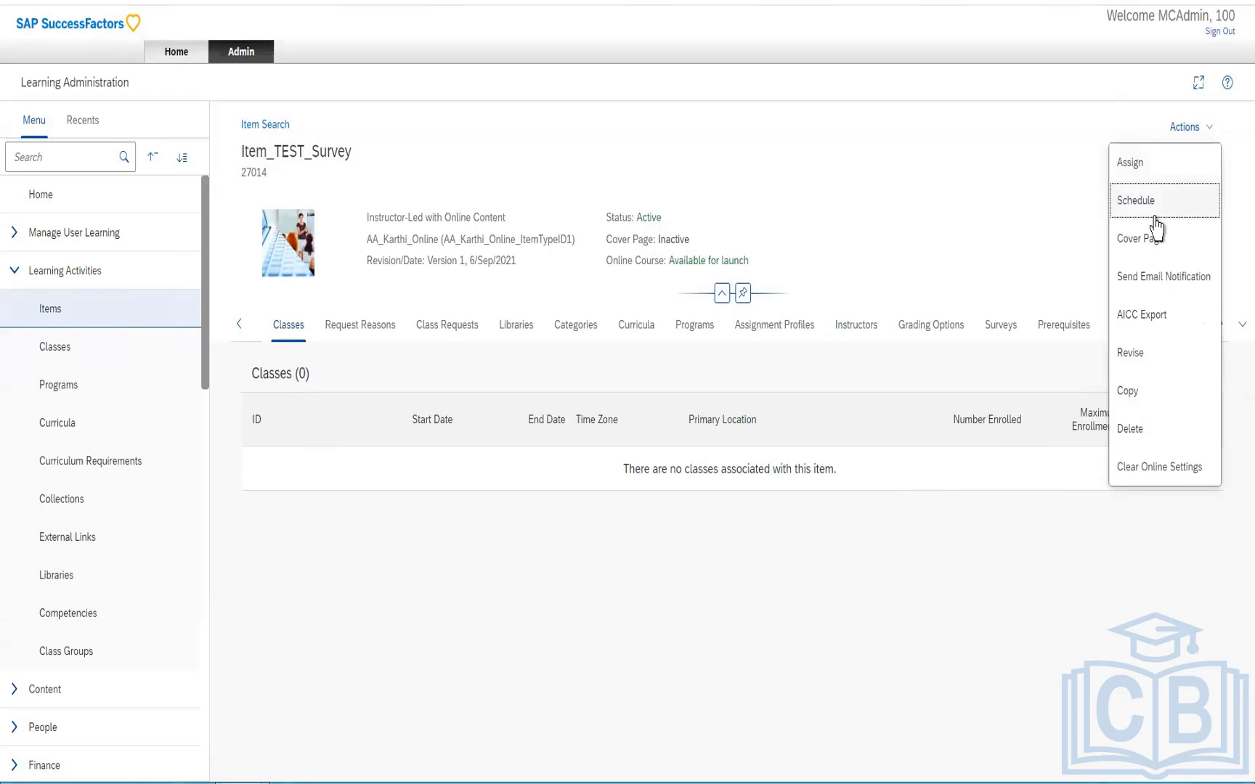
{"action": "left_click", "coordinate": [1155, 216]}
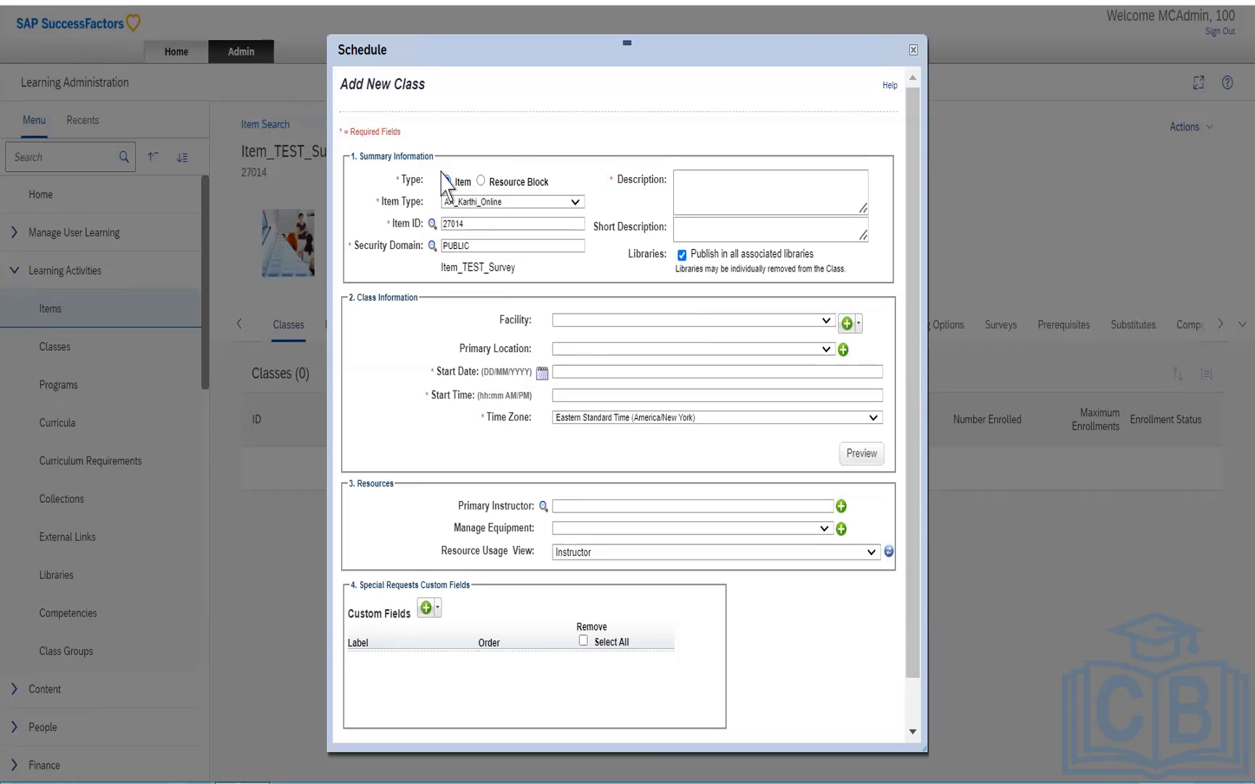
{"action": "left_click", "coordinate": [575, 203]}
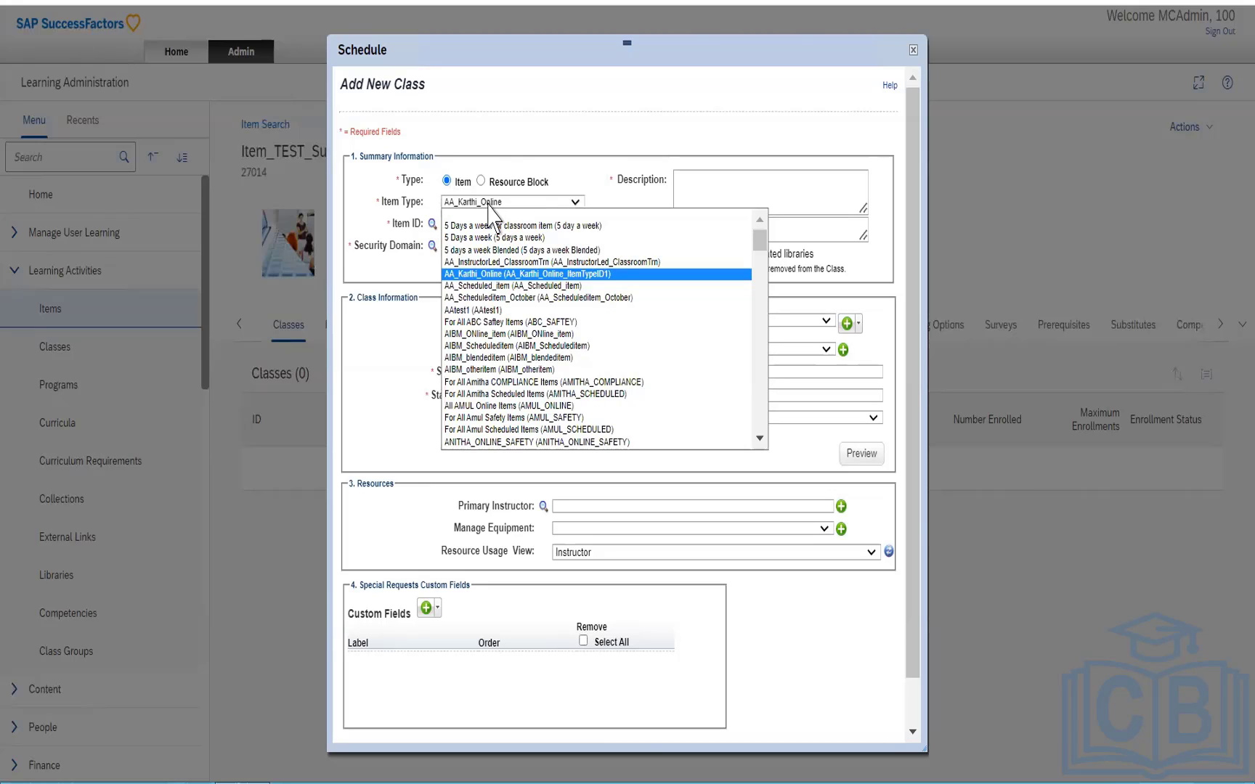
{"action": "left_click", "coordinate": [512, 125]}
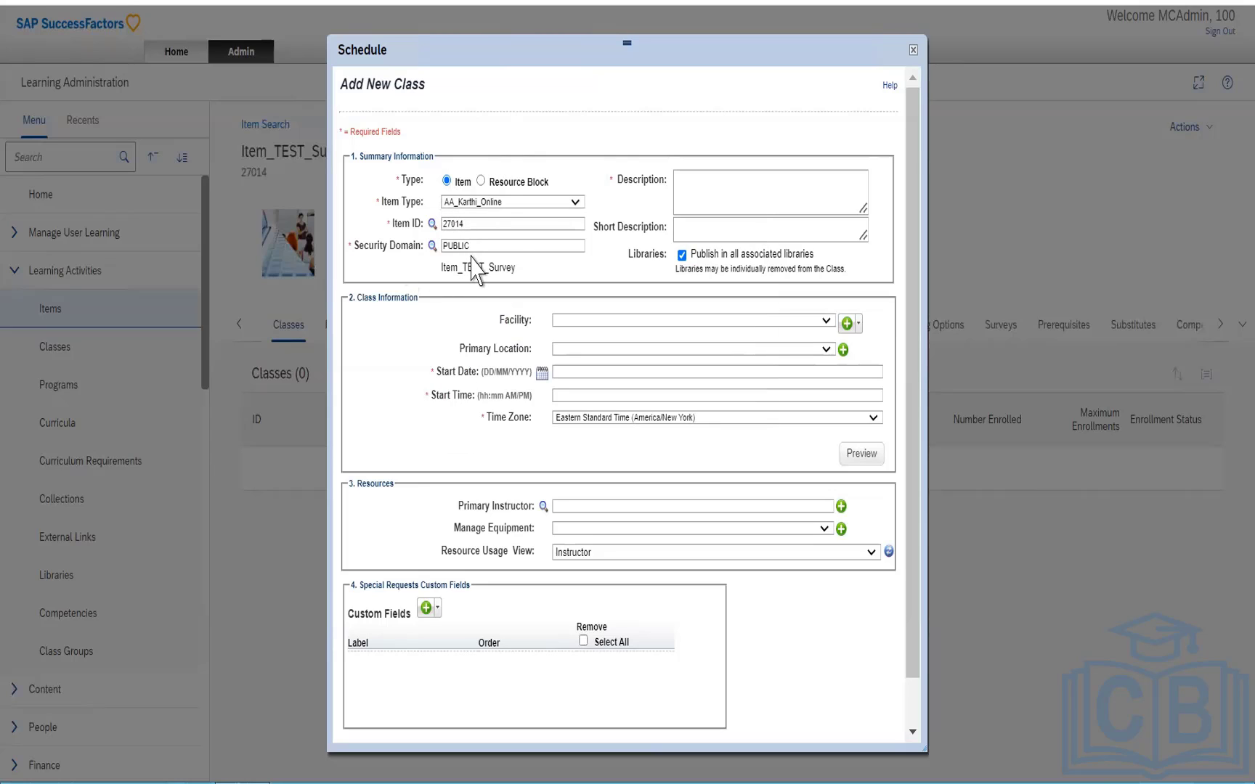
{"action": "left_click", "coordinate": [723, 195]}
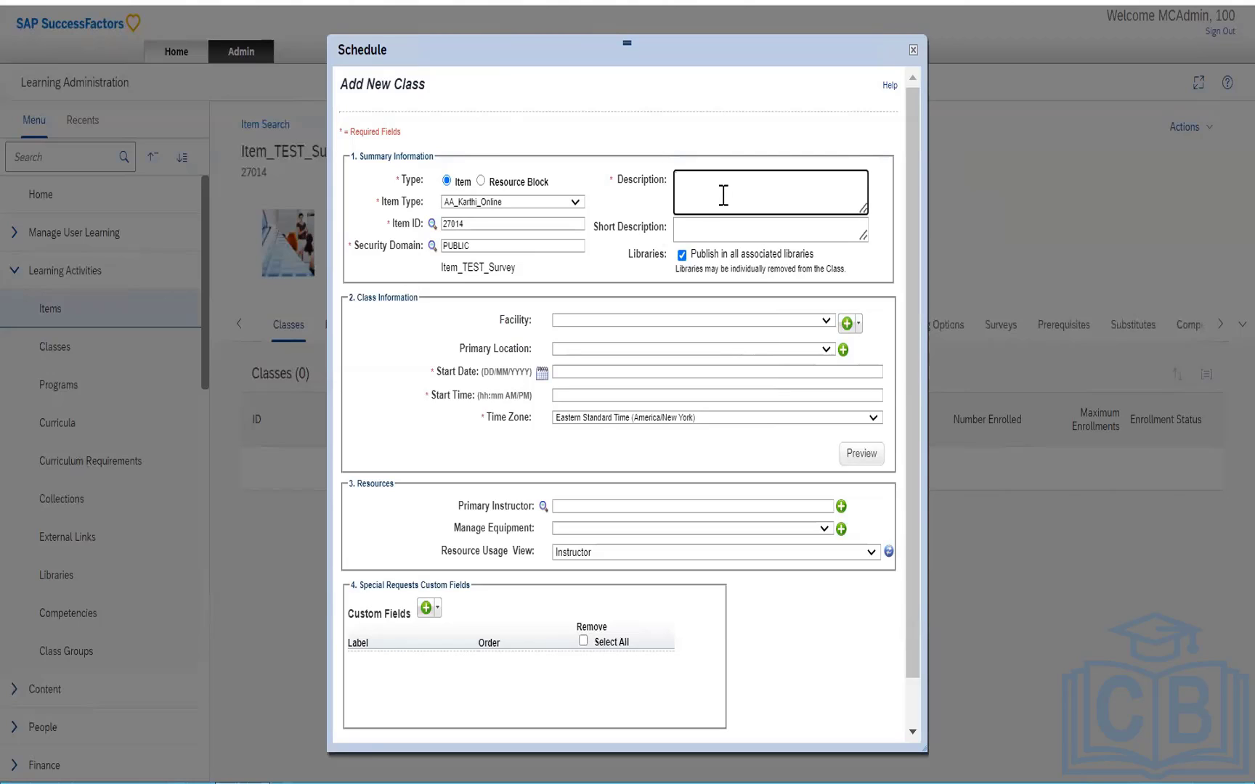
{"action": "type", "text": "Test"}
{"action": "left_click", "coordinate": [733, 254]}
{"action": "left_click", "coordinate": [730, 233]}
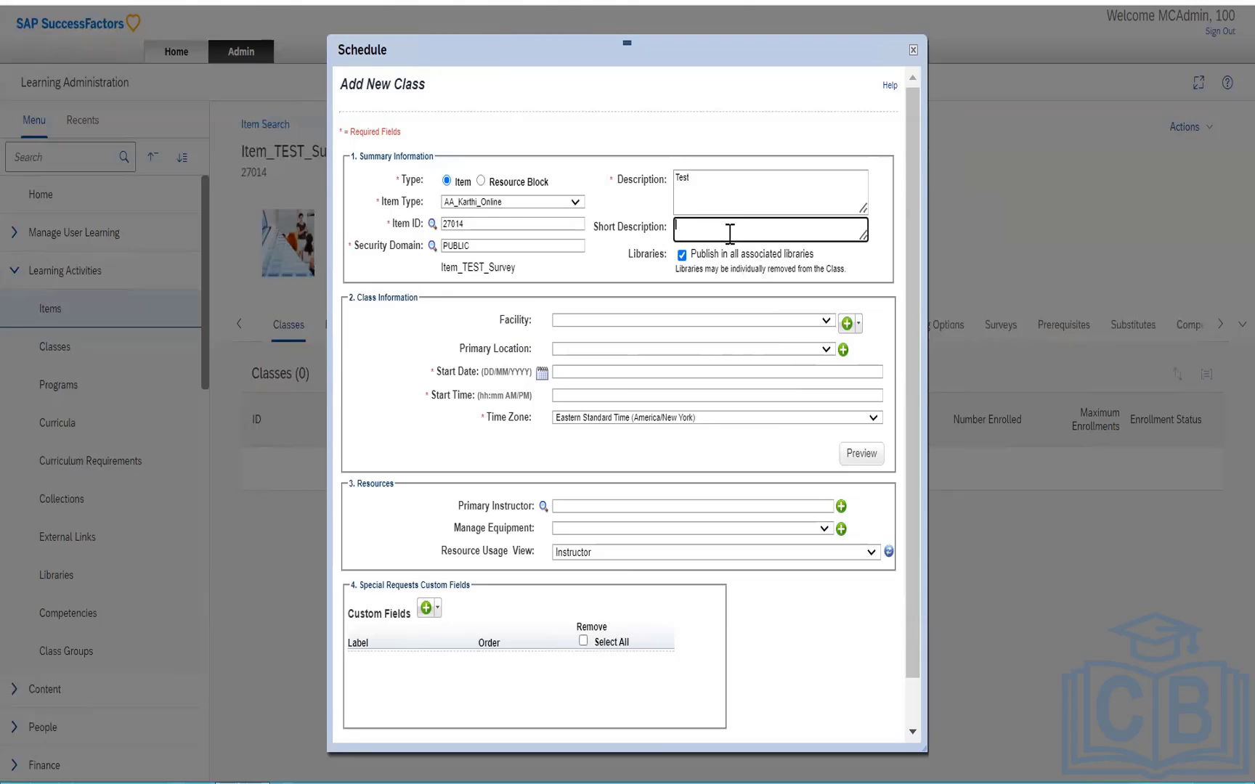
{"action": "type", "text": "Test"}
Step: Set the class's facility to SAP Germany (GermanySSK) and check the primary locations it offers
{"action": "left_click", "coordinate": [827, 322]}
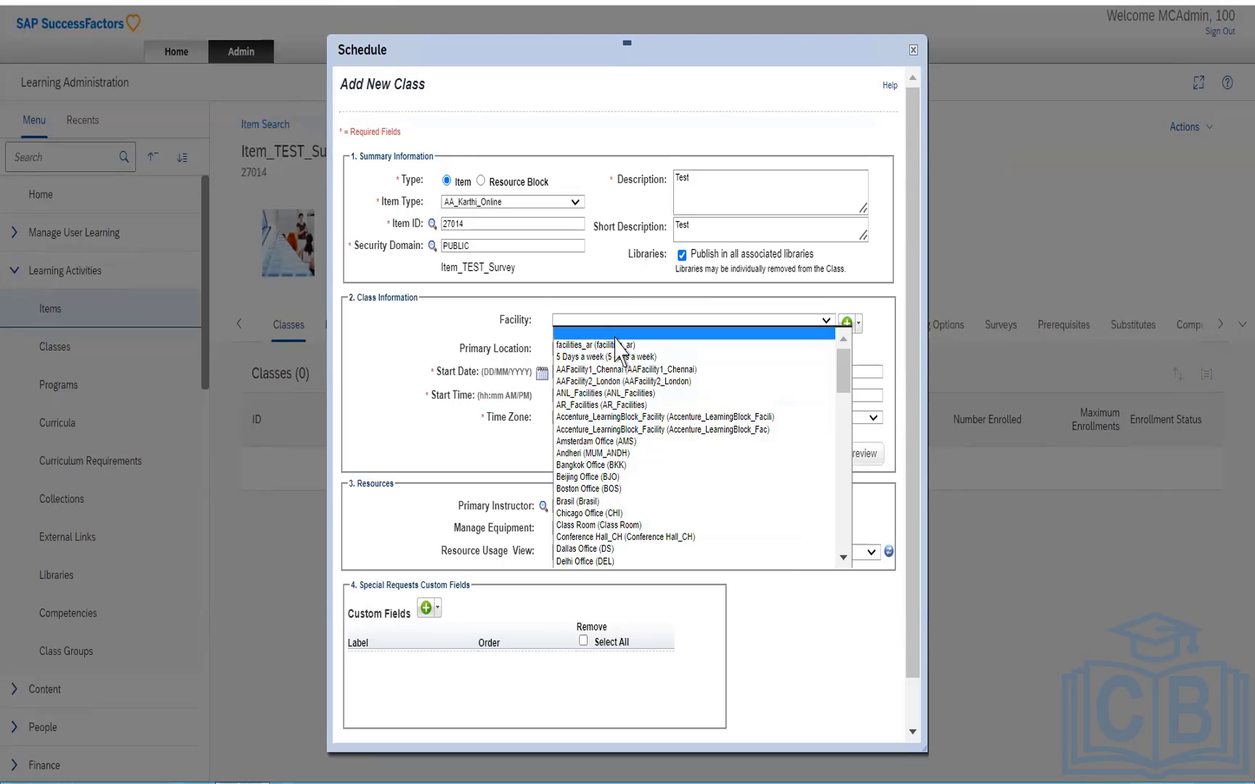
{"action": "key", "text": "s"}
{"action": "key", "text": "Down"}
{"action": "key", "text": "Down"}
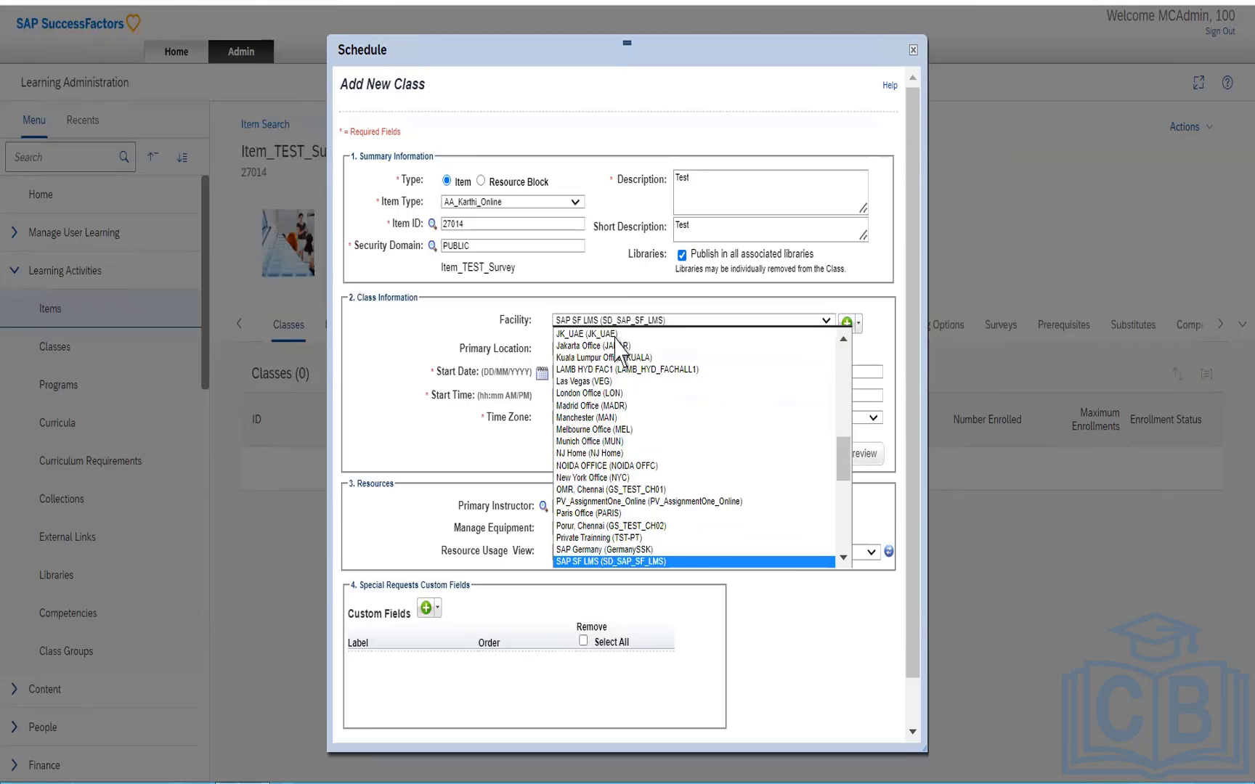
{"action": "key", "text": "Down"}
{"action": "key", "text": "Down"}
{"action": "key", "text": "Down"}
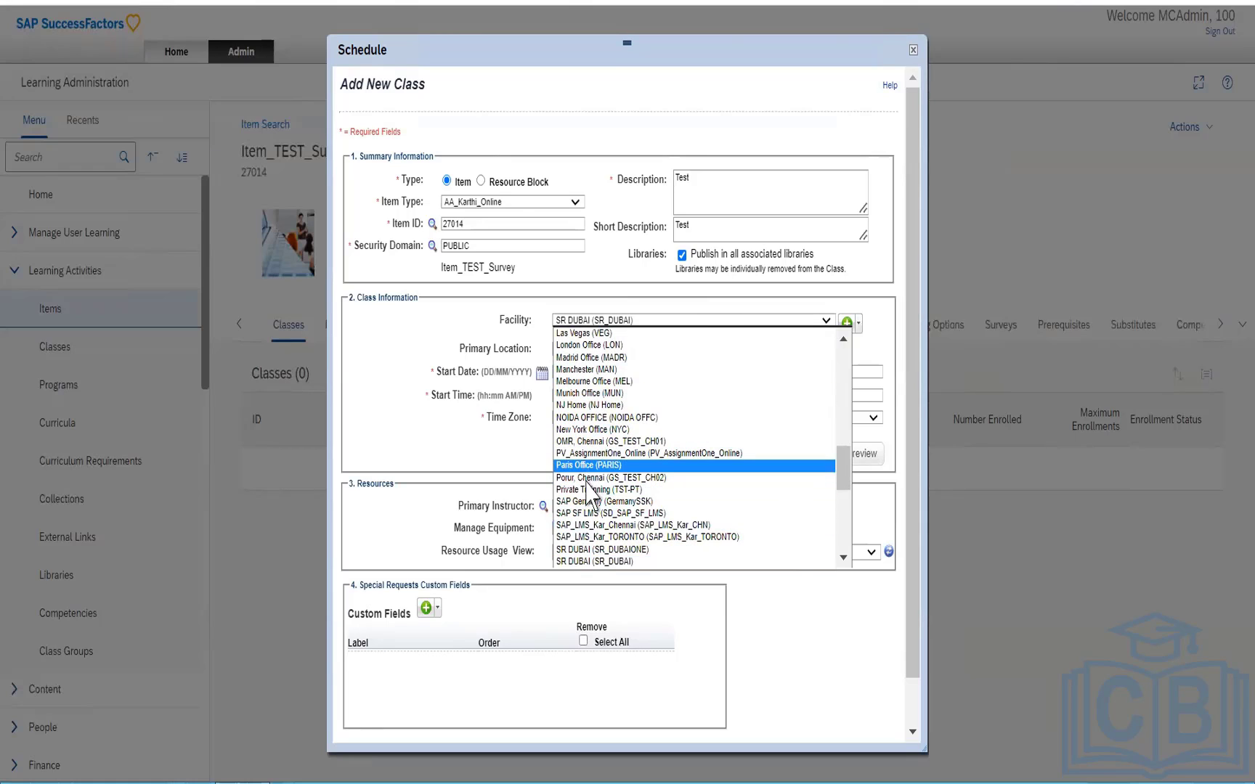
{"action": "left_click", "coordinate": [590, 503]}
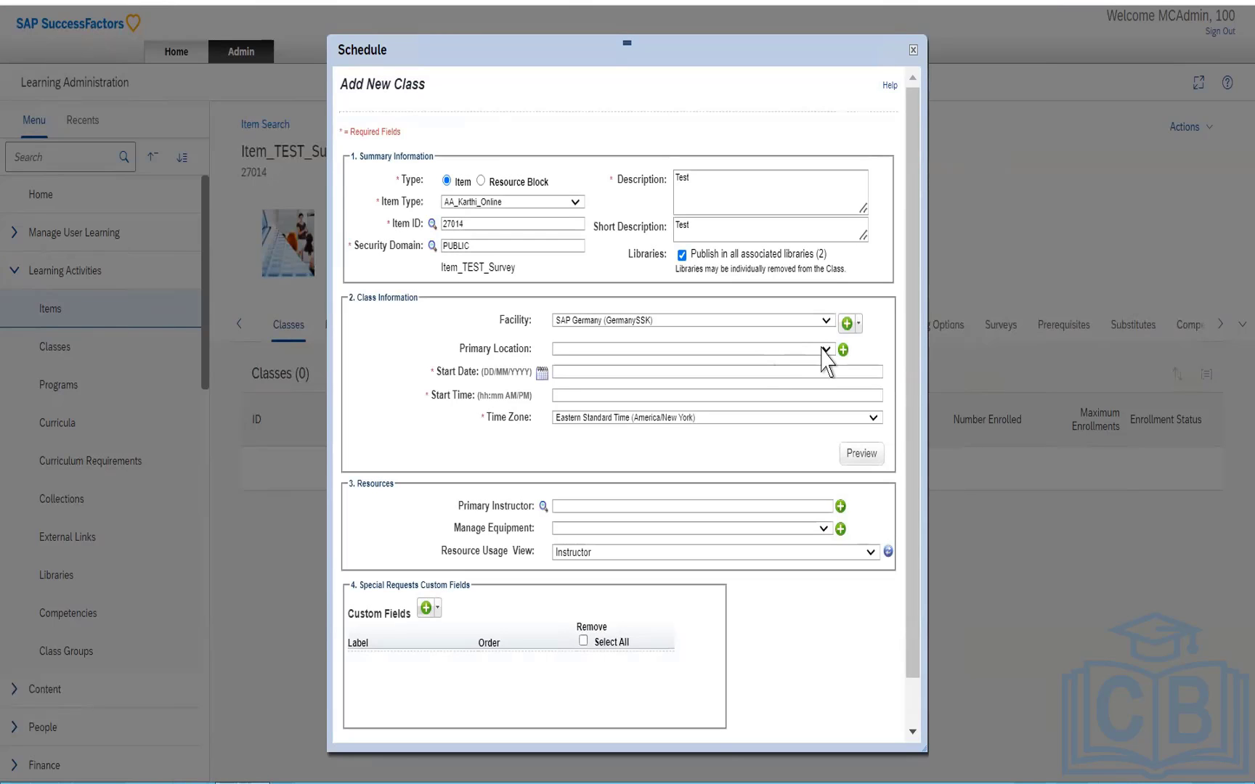
{"action": "left_click", "coordinate": [826, 351]}
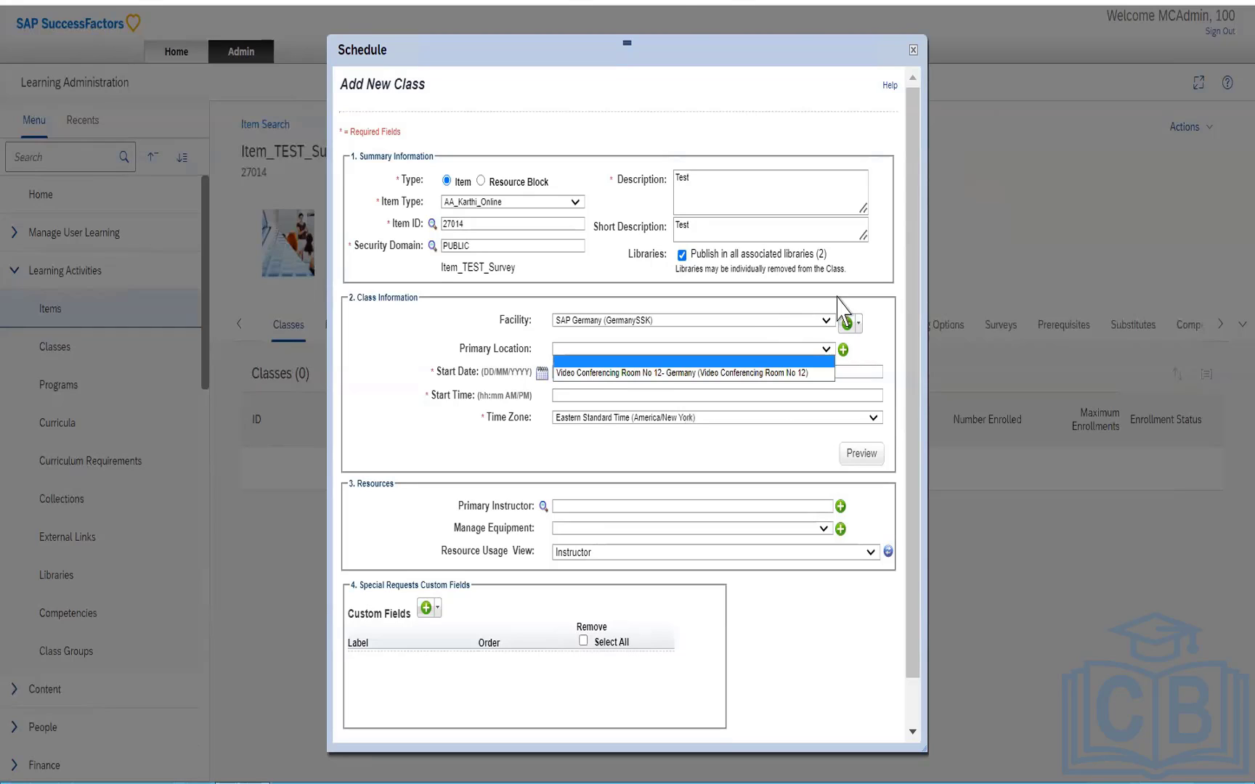
Step: Change the class's facility to NJ Home and set its primary location to Online
{"action": "left_click", "coordinate": [829, 320]}
{"action": "left_click", "coordinate": [828, 319]}
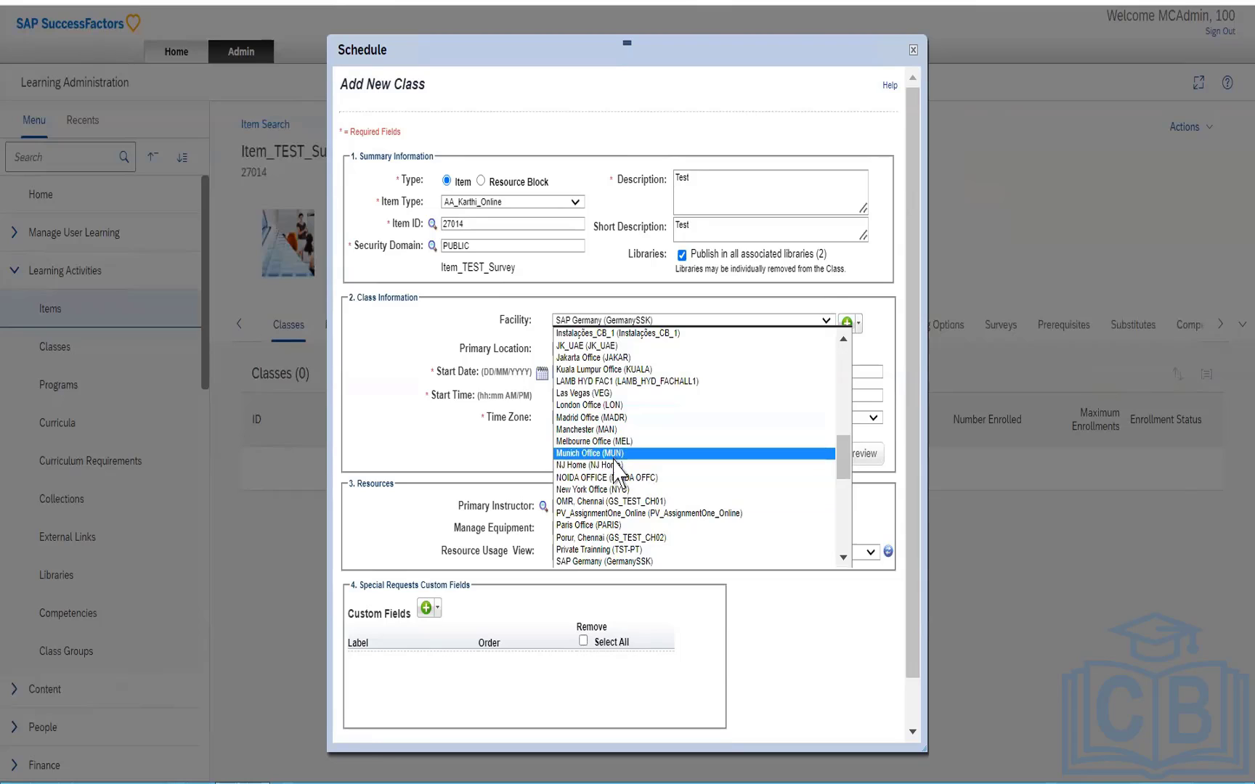
{"action": "left_click", "coordinate": [617, 466]}
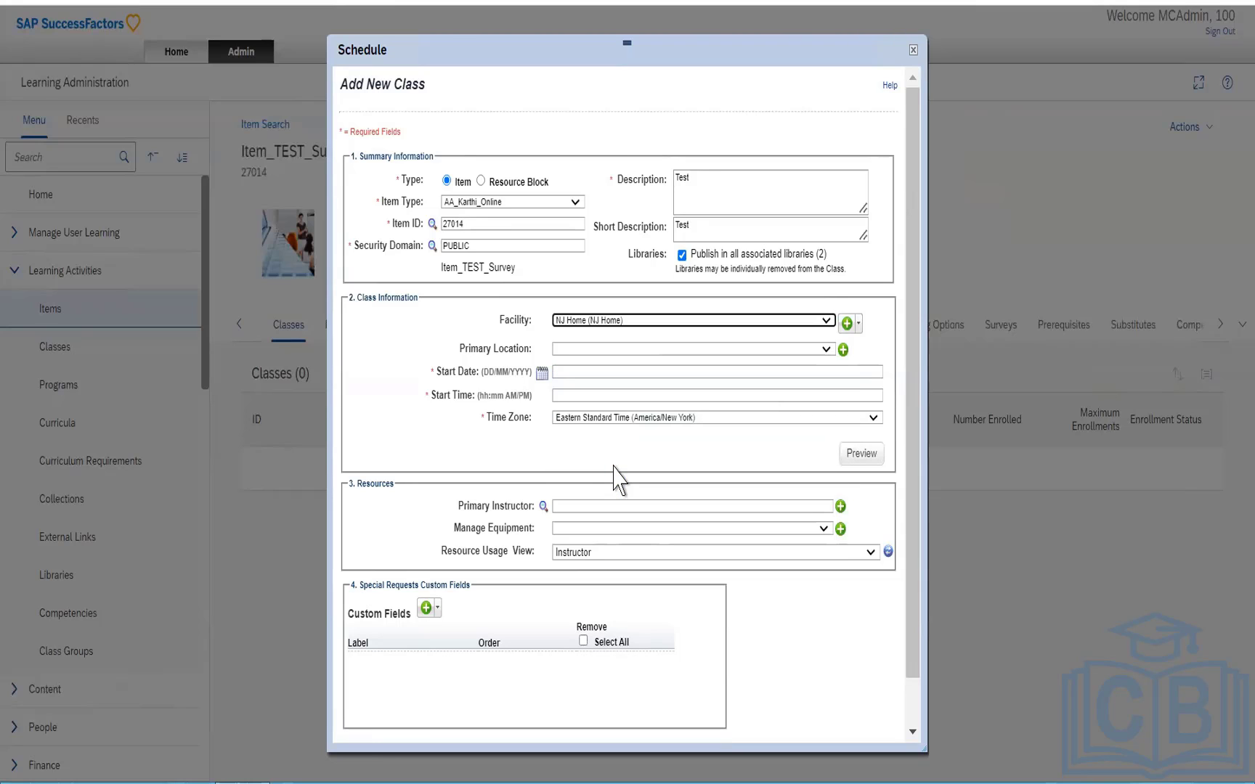
{"action": "left_click", "coordinate": [824, 349]}
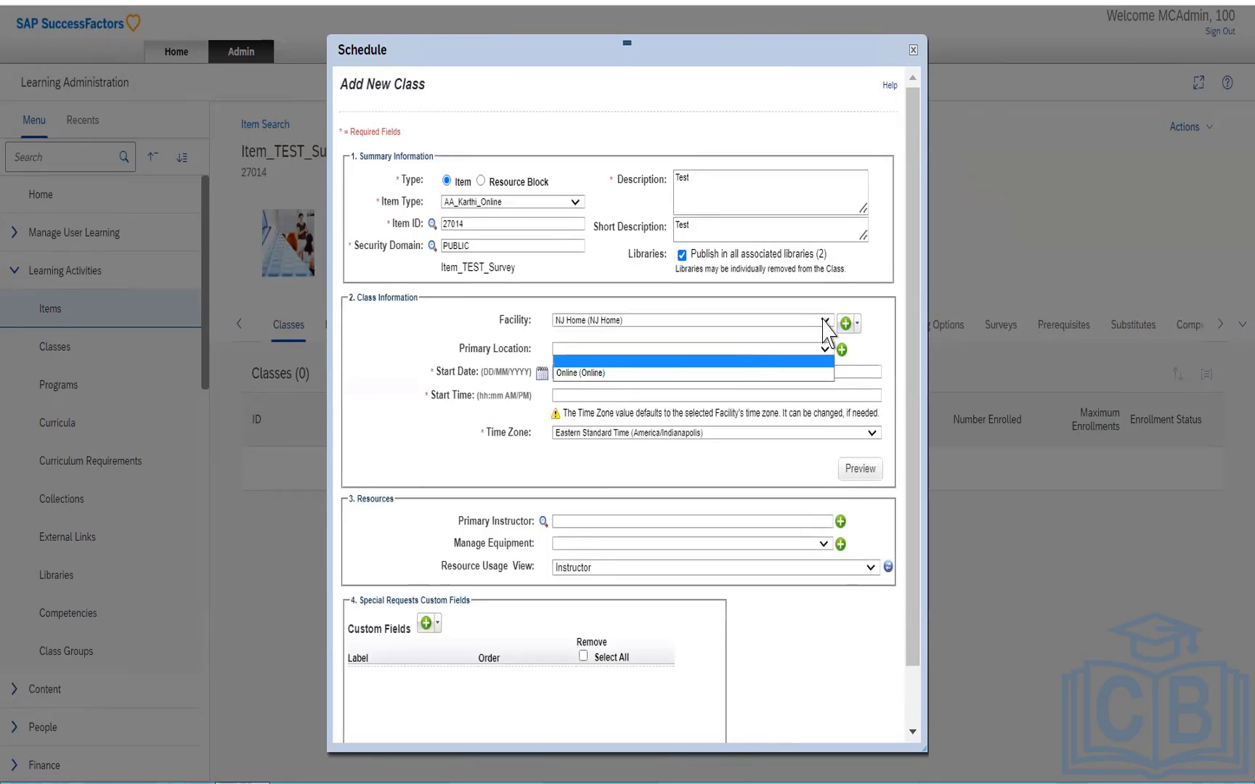
{"action": "left_click", "coordinate": [612, 373]}
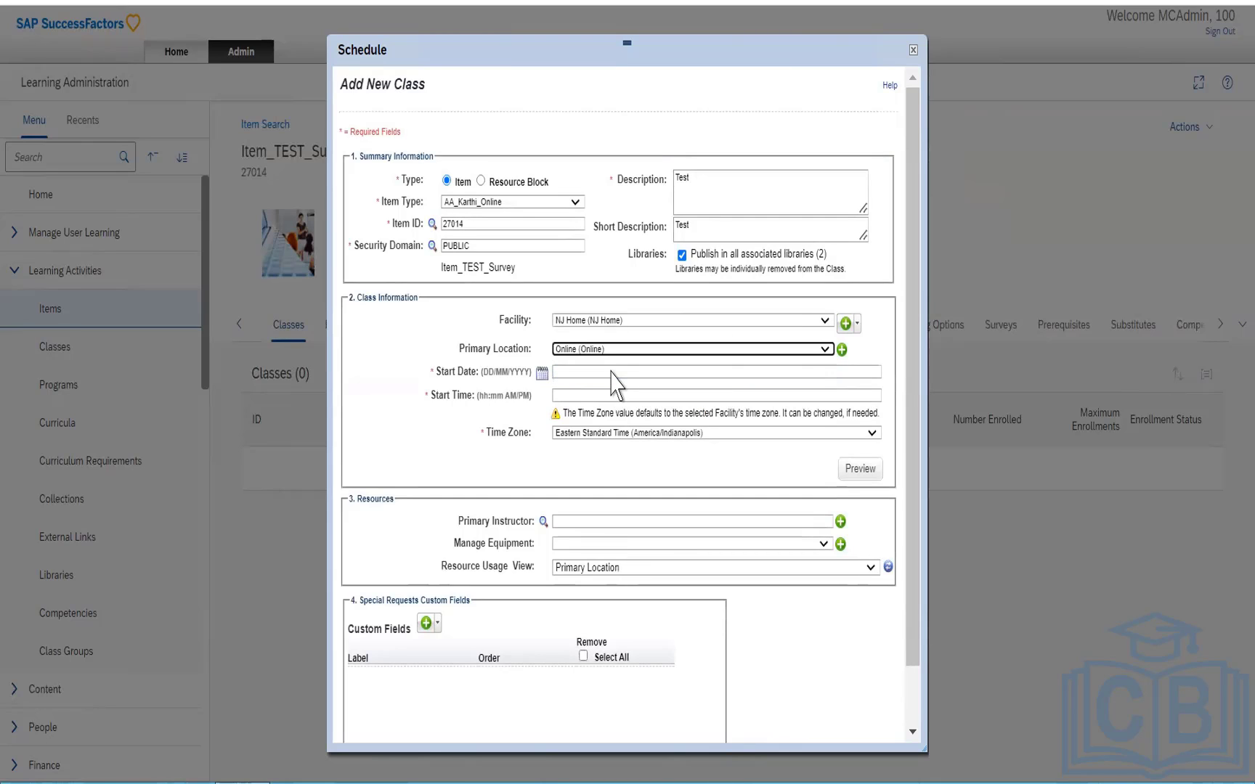
Step: Set the class's start date to 21/JUN/2022, start time to 09:00 and time zone to Eastern Standard Time (America/Indianapolis)
{"action": "left_click", "coordinate": [542, 372]}
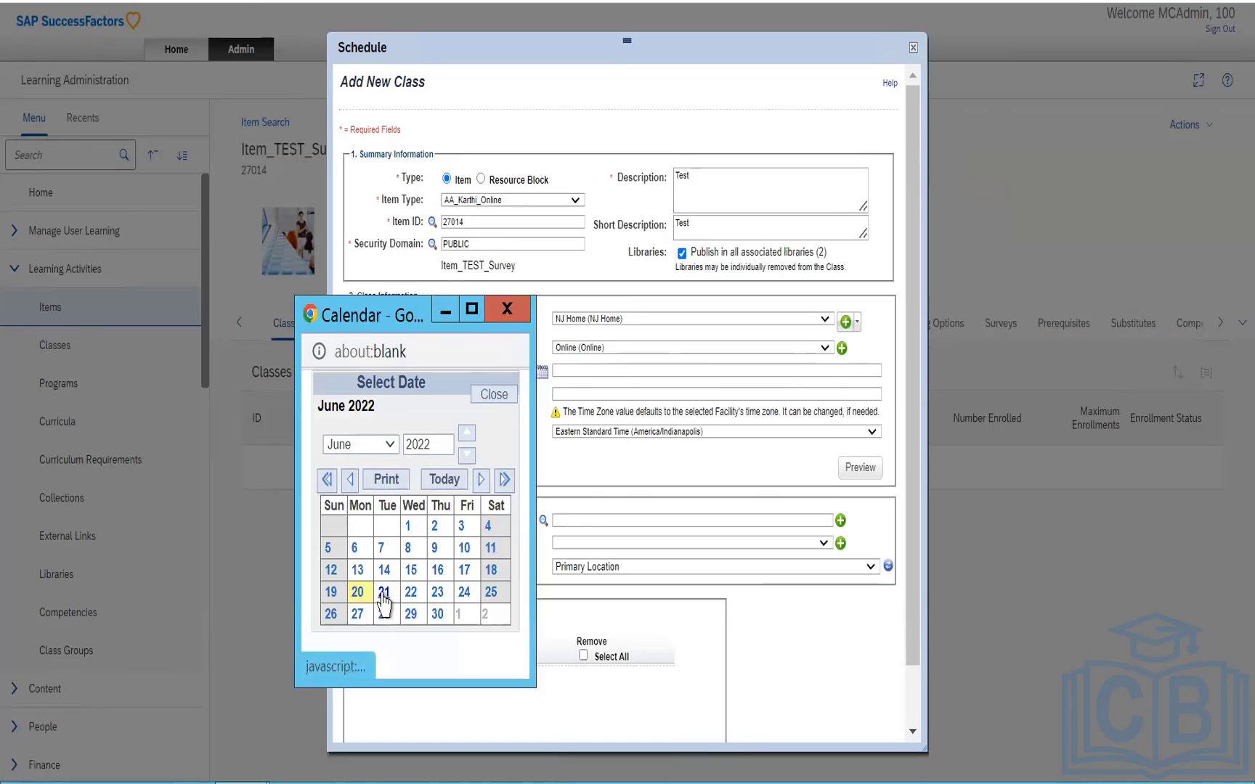
{"action": "left_click", "coordinate": [384, 593]}
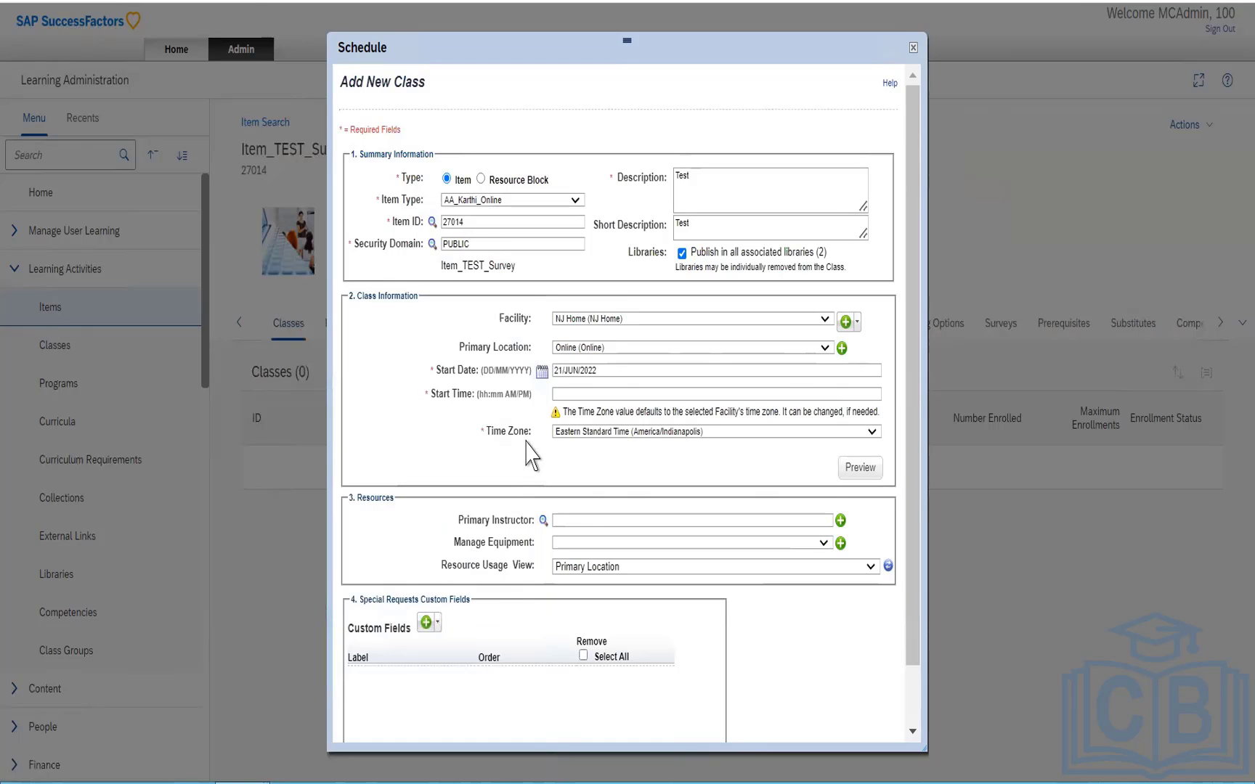
{"action": "left_click", "coordinate": [583, 393]}
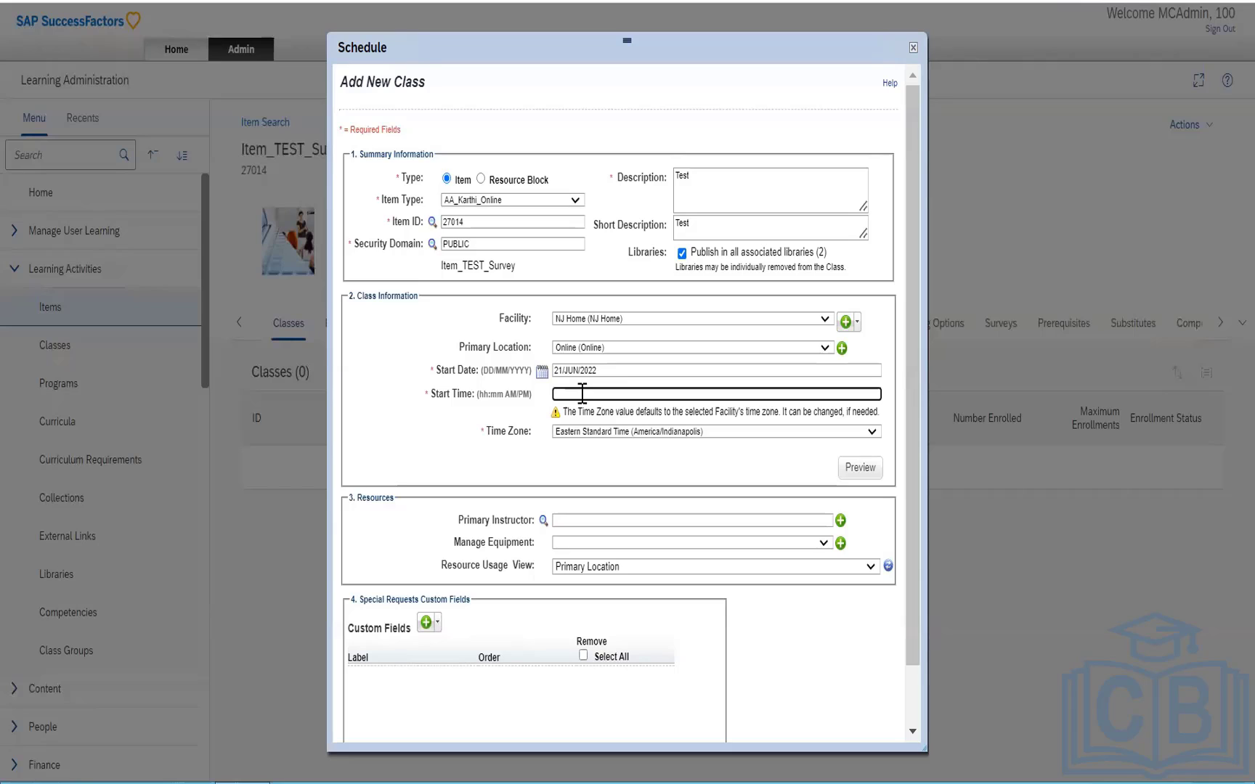
{"action": "type", "text": "09:00"}
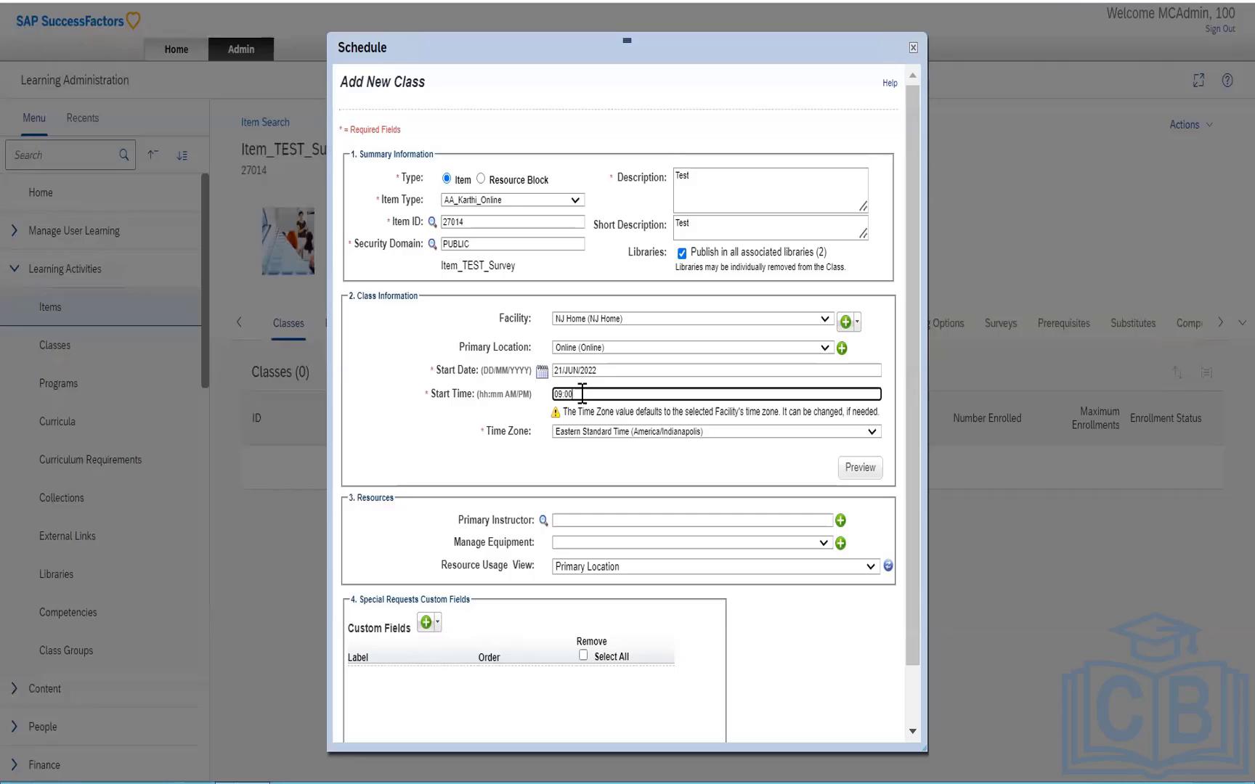
{"action": "left_click", "coordinate": [595, 433]}
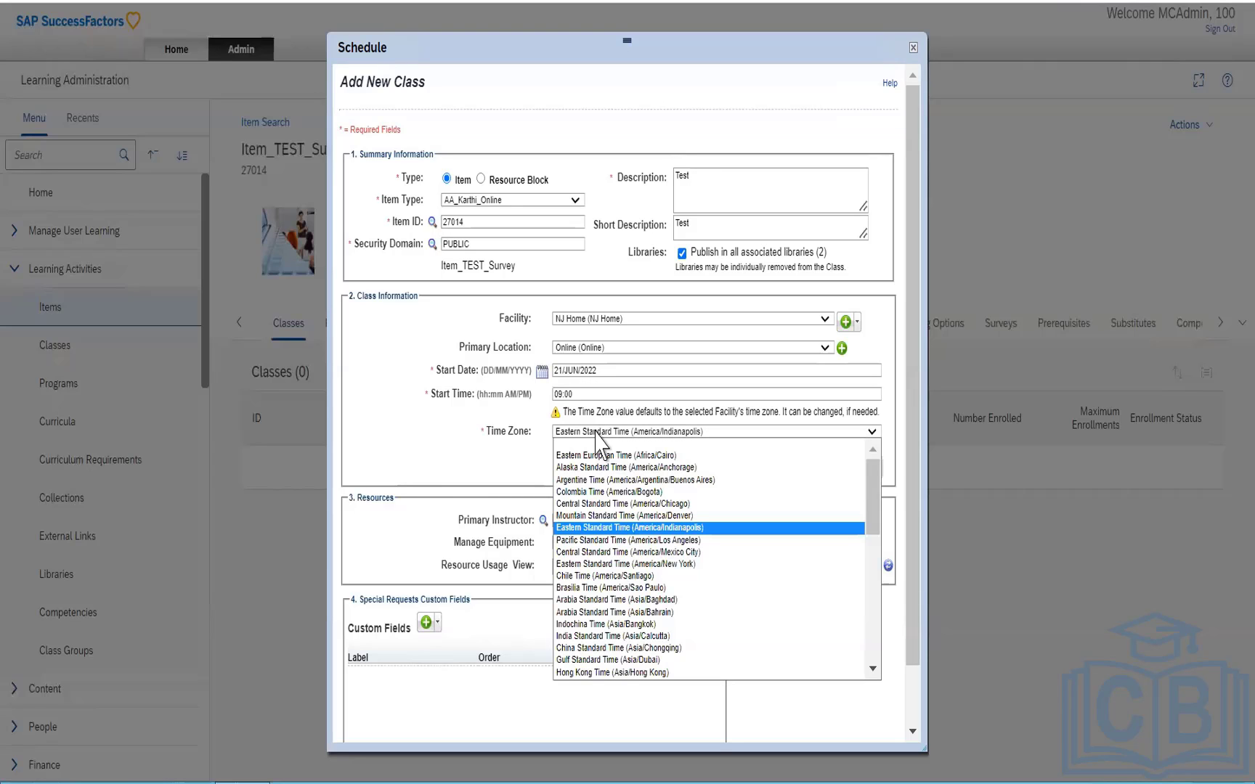
{"action": "left_click", "coordinate": [595, 526]}
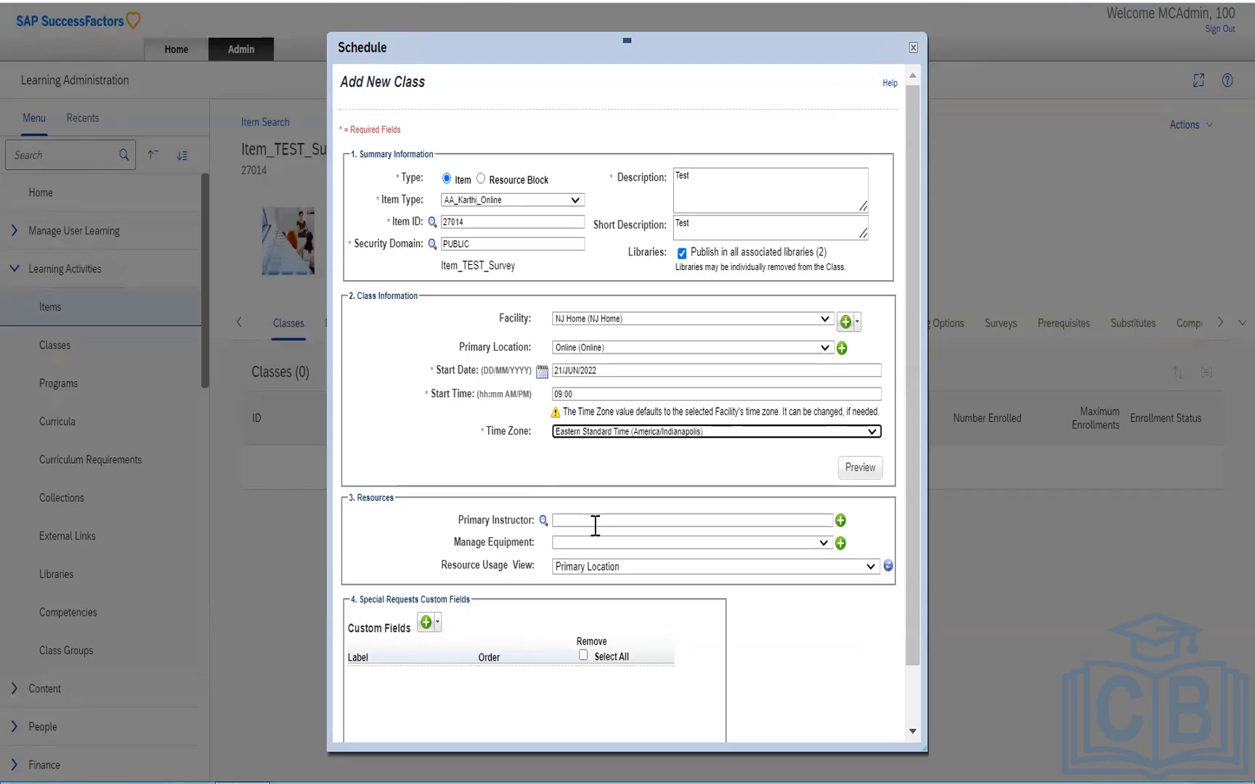
Step: Try to assign an instructor from the instructor list as the class's primary instructor
{"action": "left_click", "coordinate": [544, 521]}
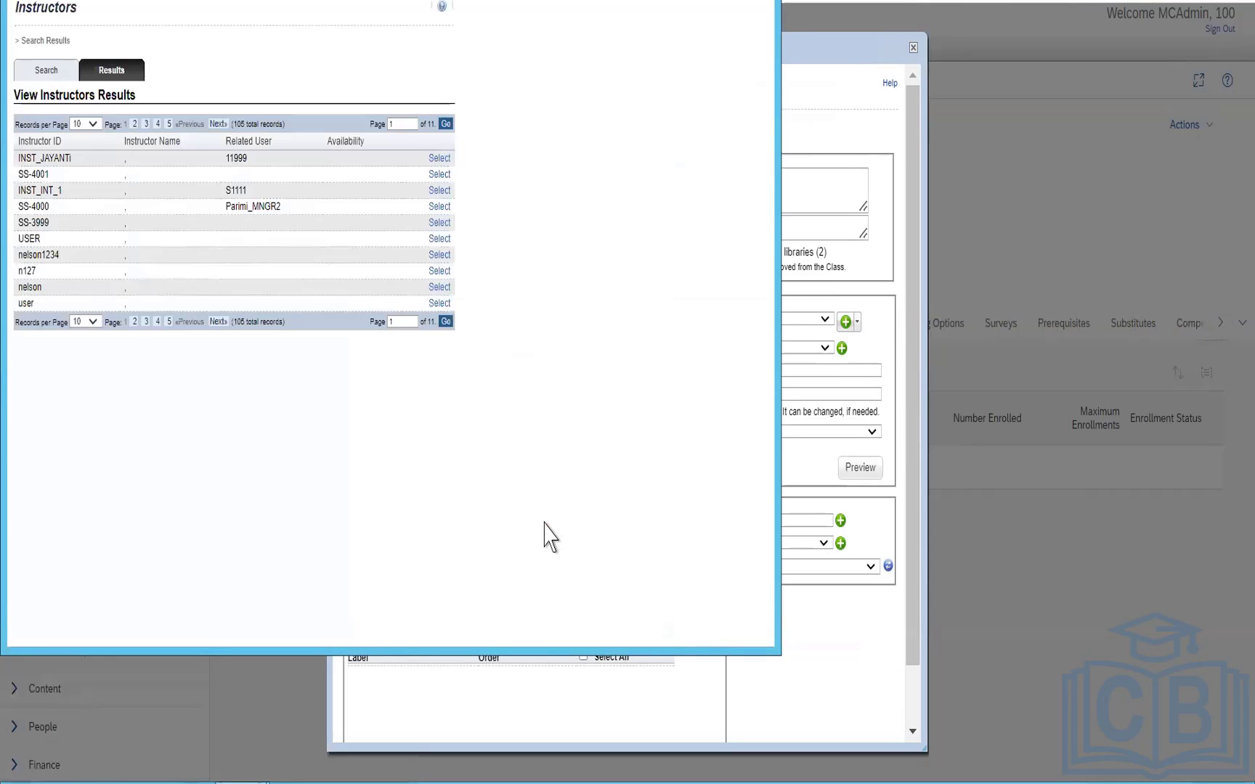
{"action": "left_click", "coordinate": [439, 289]}
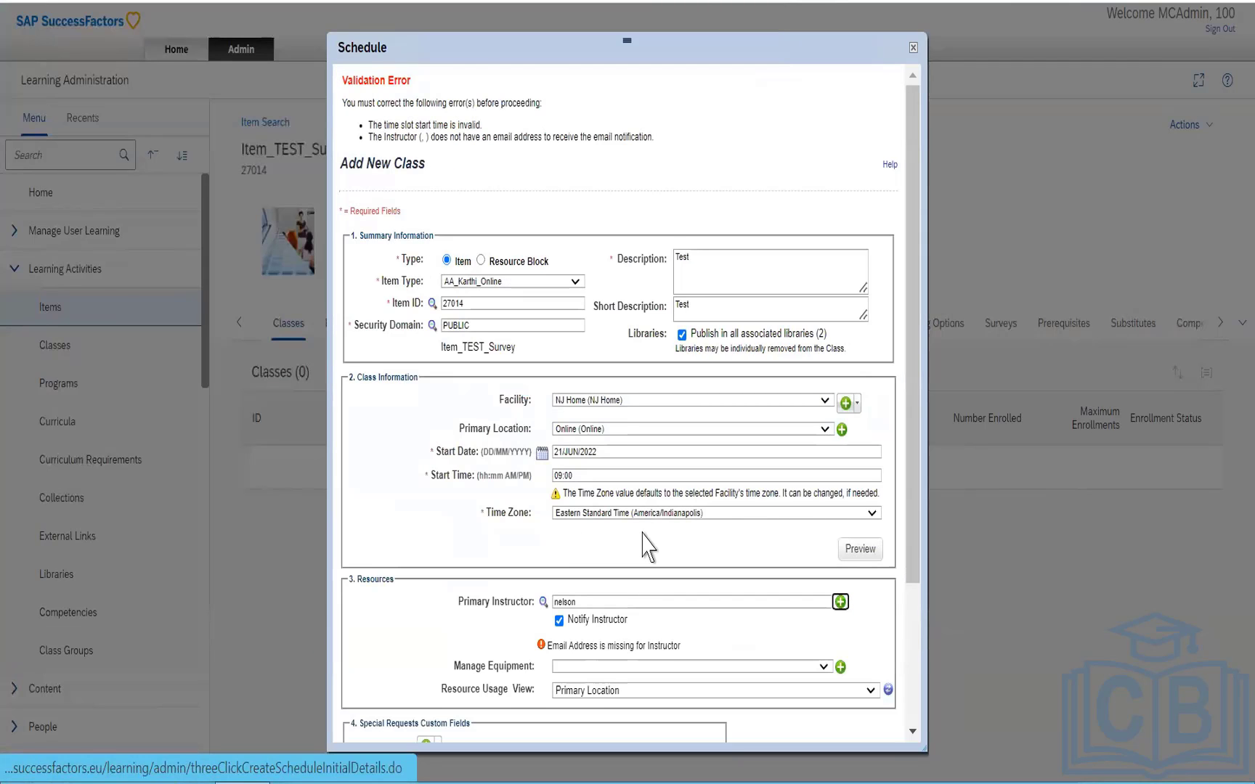
{"action": "scroll", "coordinate": [646, 546], "scroll_direction": "down", "scroll_amount": 3}
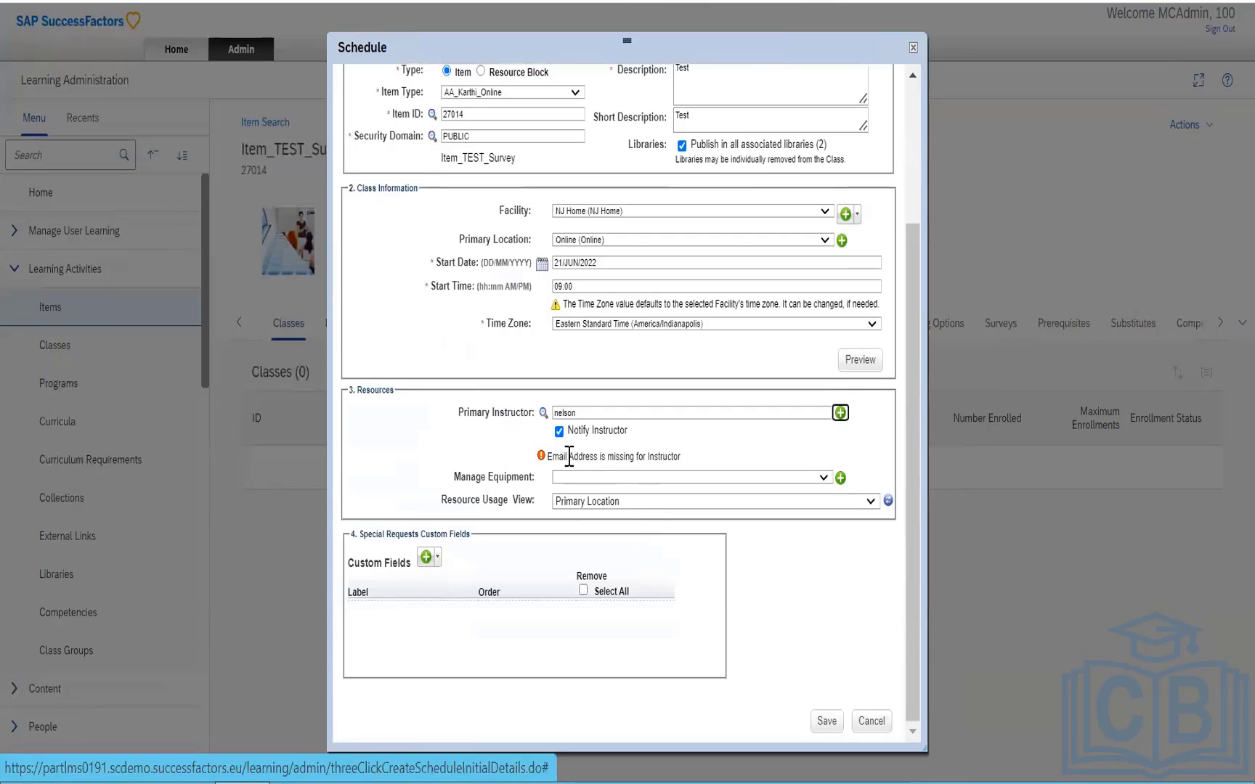
{"action": "left_click", "coordinate": [840, 412]}
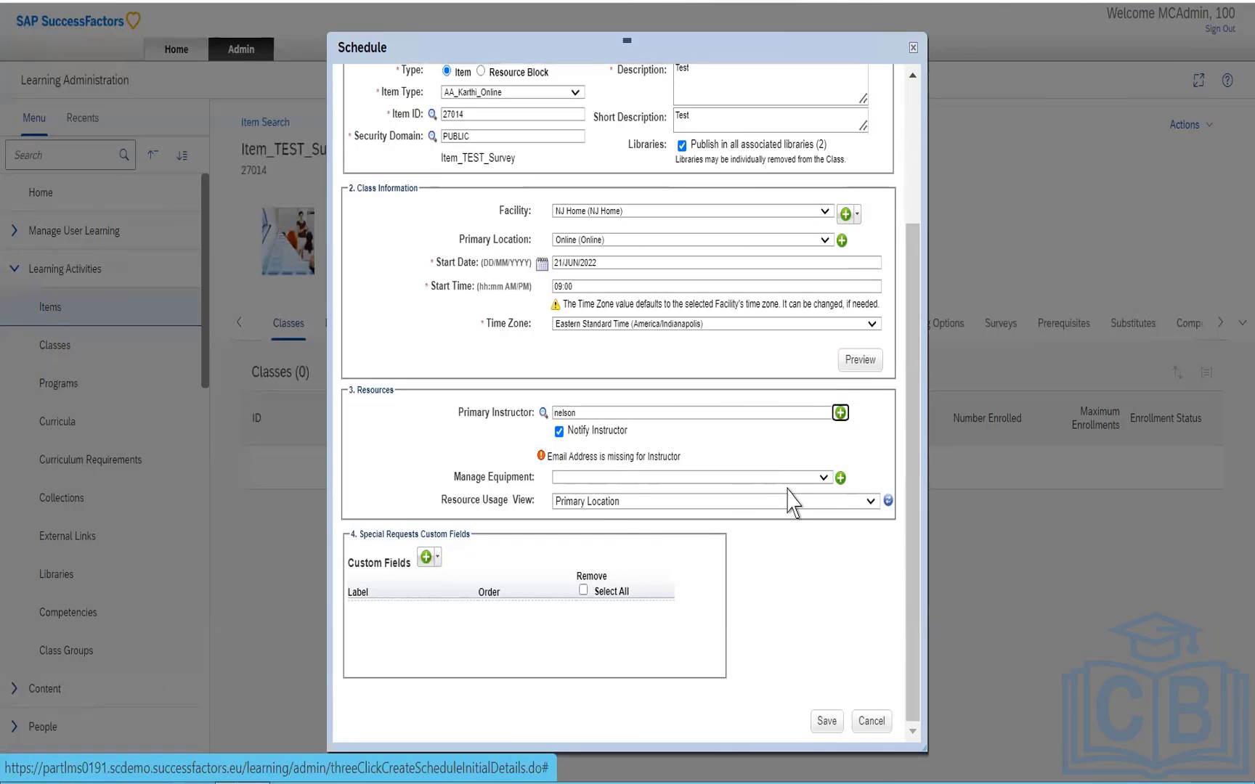
Step: Set the class's managed equipment to Laptop PC (LAP1)
{"action": "left_click", "coordinate": [824, 478]}
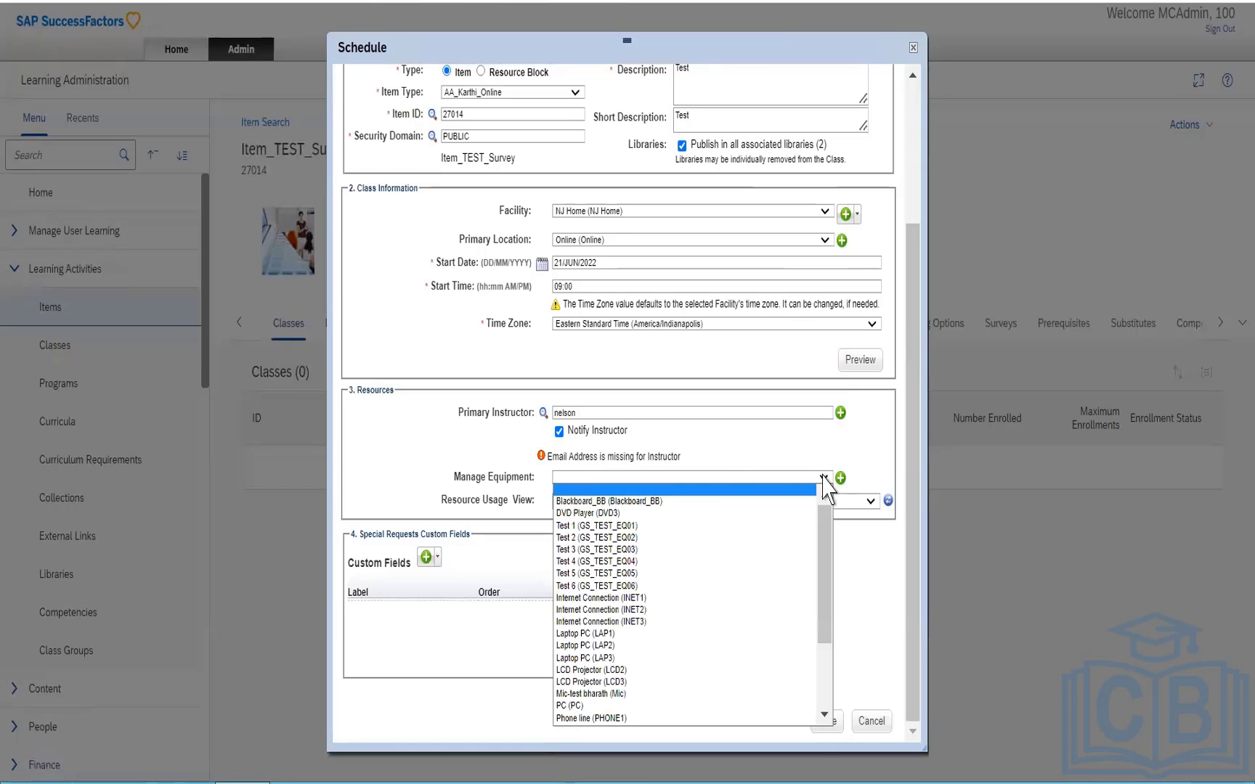
{"action": "left_click", "coordinate": [600, 633]}
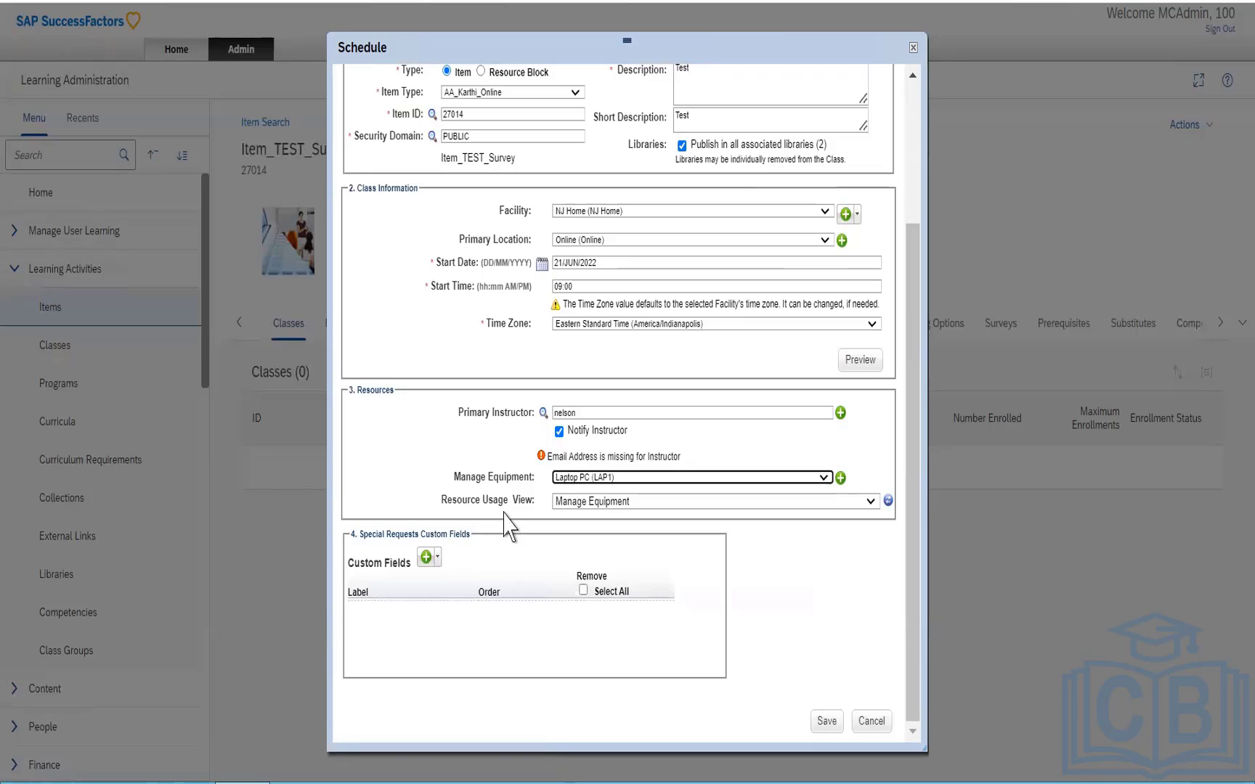
{"action": "scroll", "coordinate": [649, 536], "scroll_direction": "down", "scroll_amount": 3}
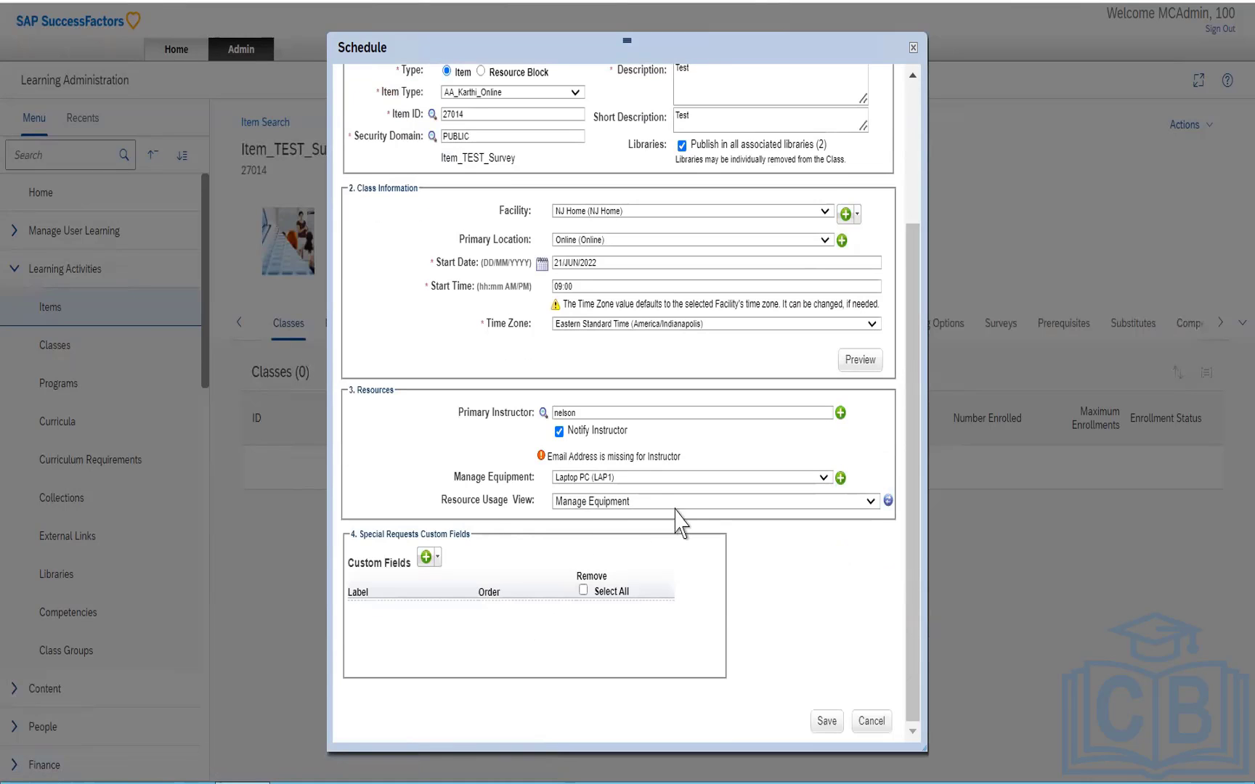
Step: Add the Travel Assistance and Dietary Restrictions custom fields to the class's special requests
{"action": "left_click", "coordinate": [426, 564]}
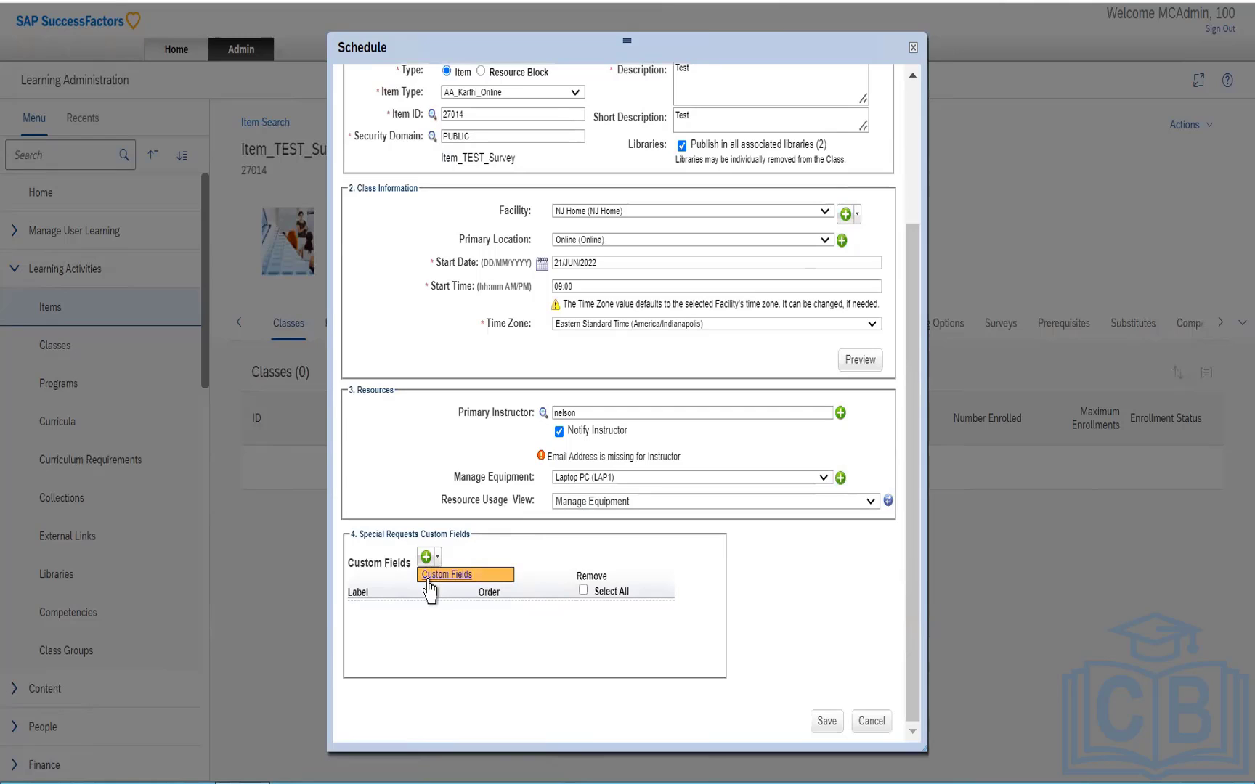
{"action": "left_click", "coordinate": [446, 575]}
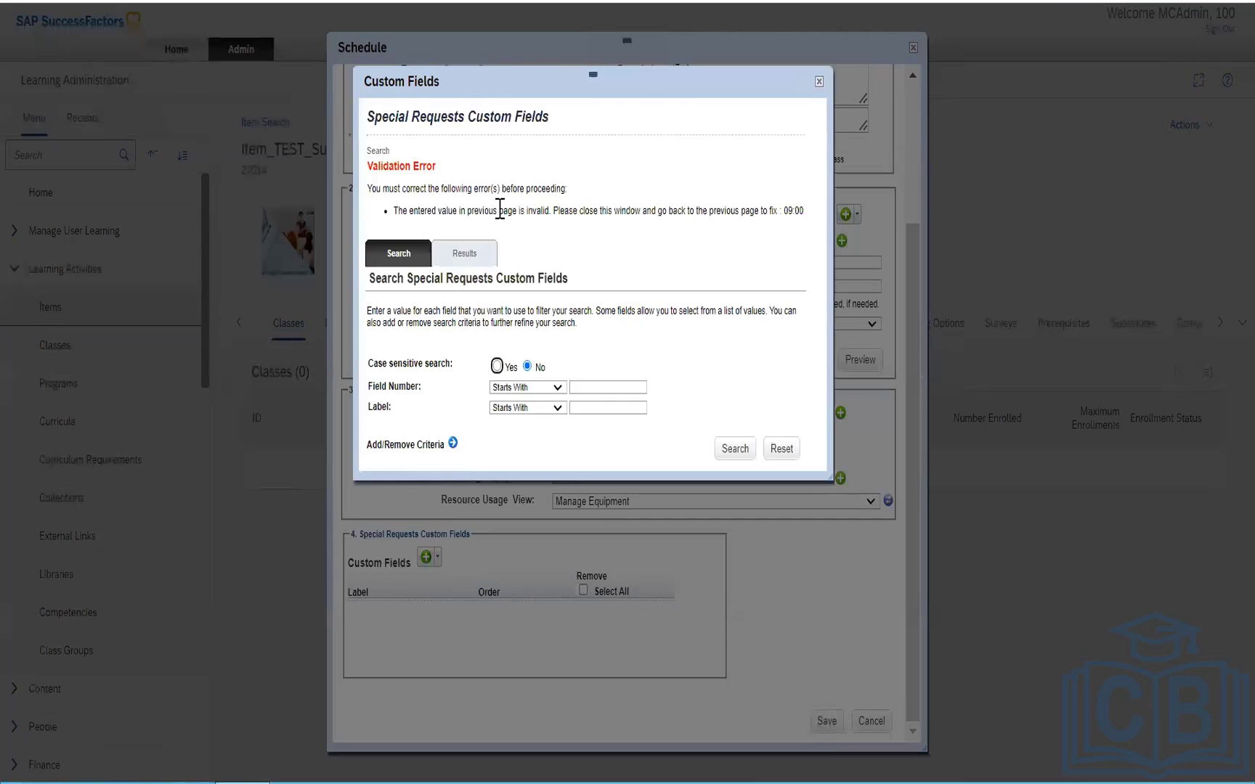
{"action": "left_click", "coordinate": [723, 452]}
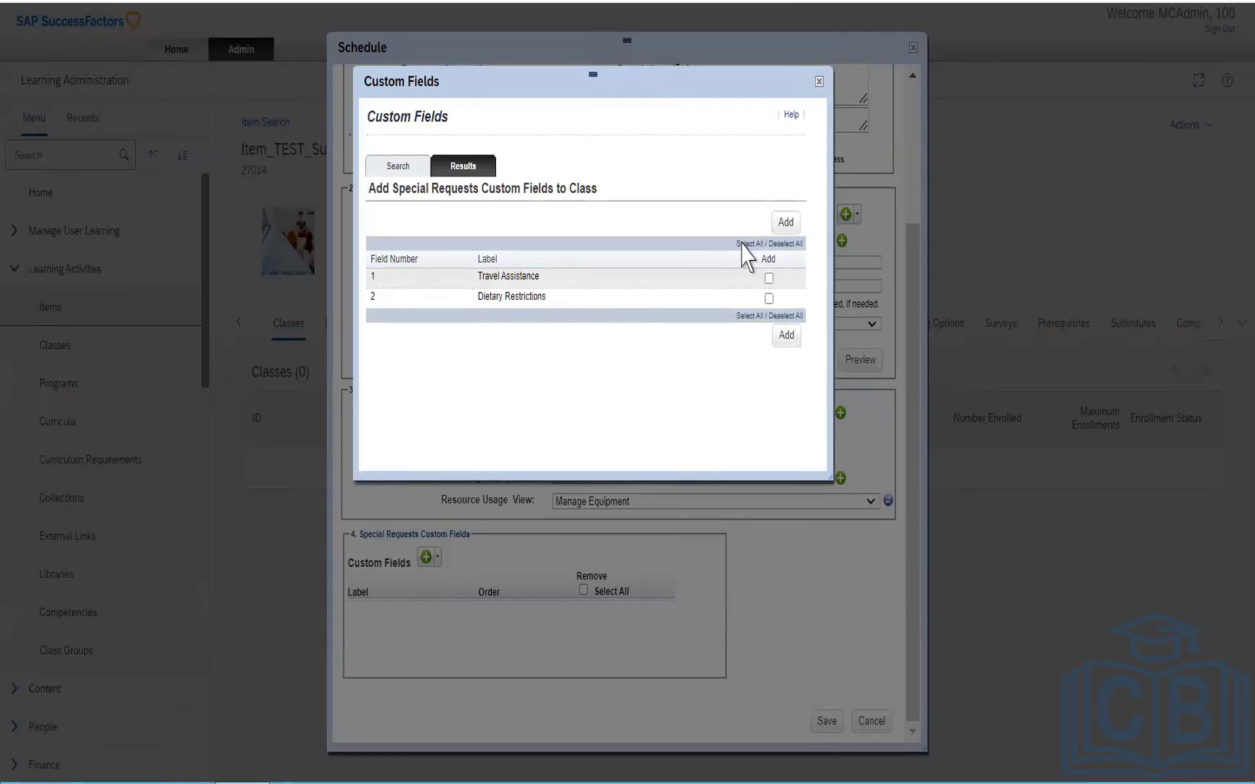
{"action": "left_click", "coordinate": [769, 280]}
{"action": "left_click", "coordinate": [769, 299]}
{"action": "left_click", "coordinate": [786, 336]}
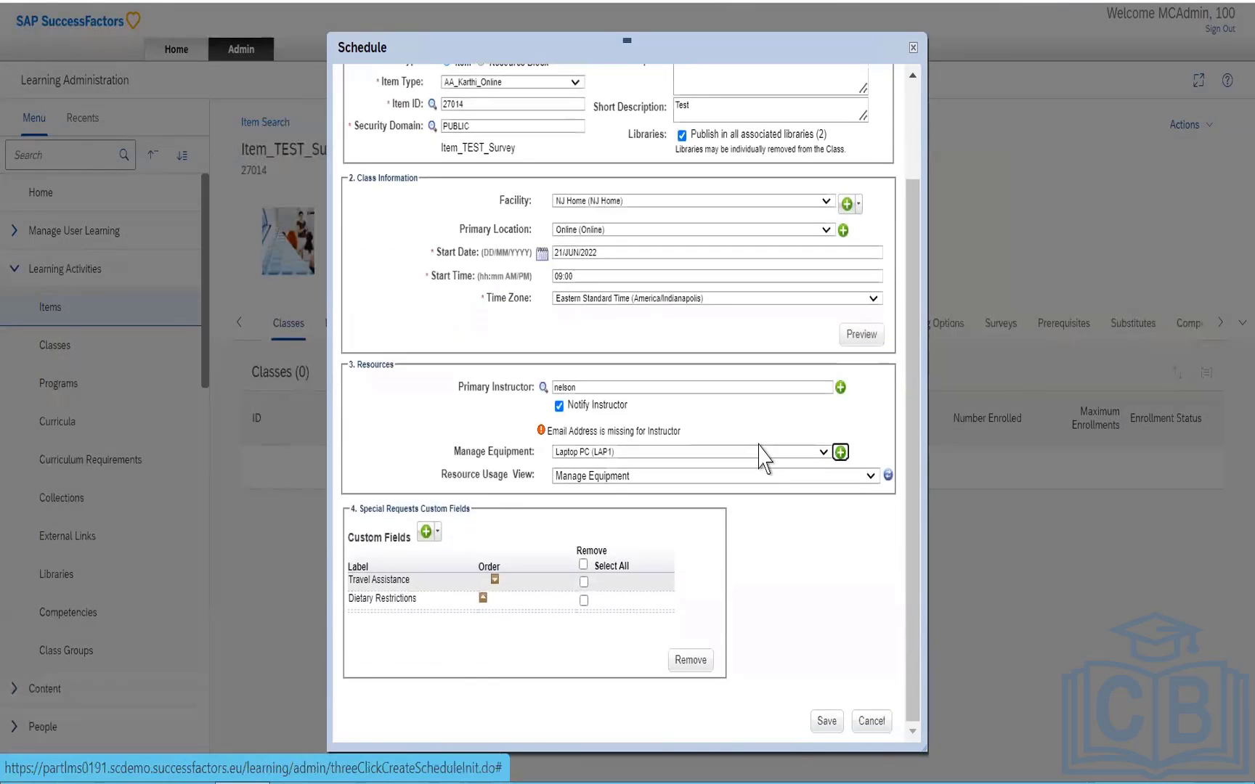
Step: Review the new class form, try to save it and read the validation messages
{"action": "scroll", "coordinate": [762, 458], "scroll_direction": "up", "scroll_amount": 3}
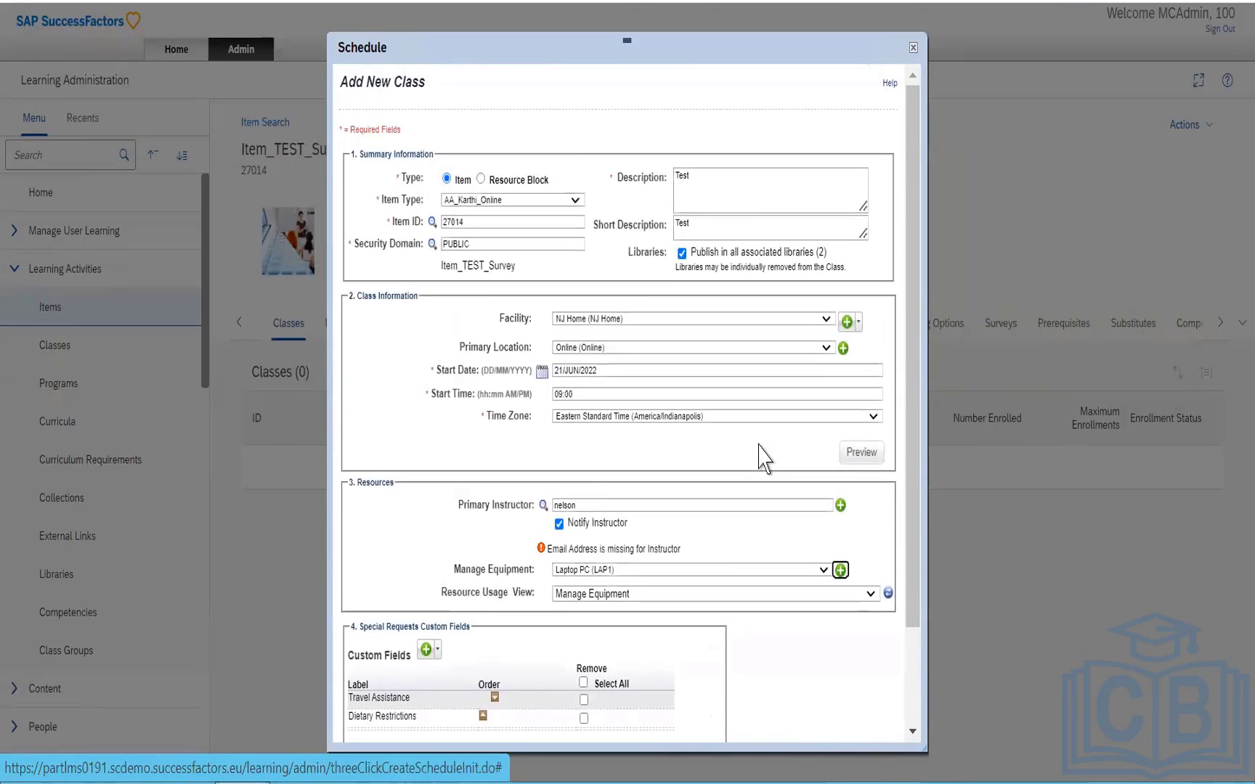
{"action": "scroll", "coordinate": [762, 458], "scroll_direction": "down", "scroll_amount": 3}
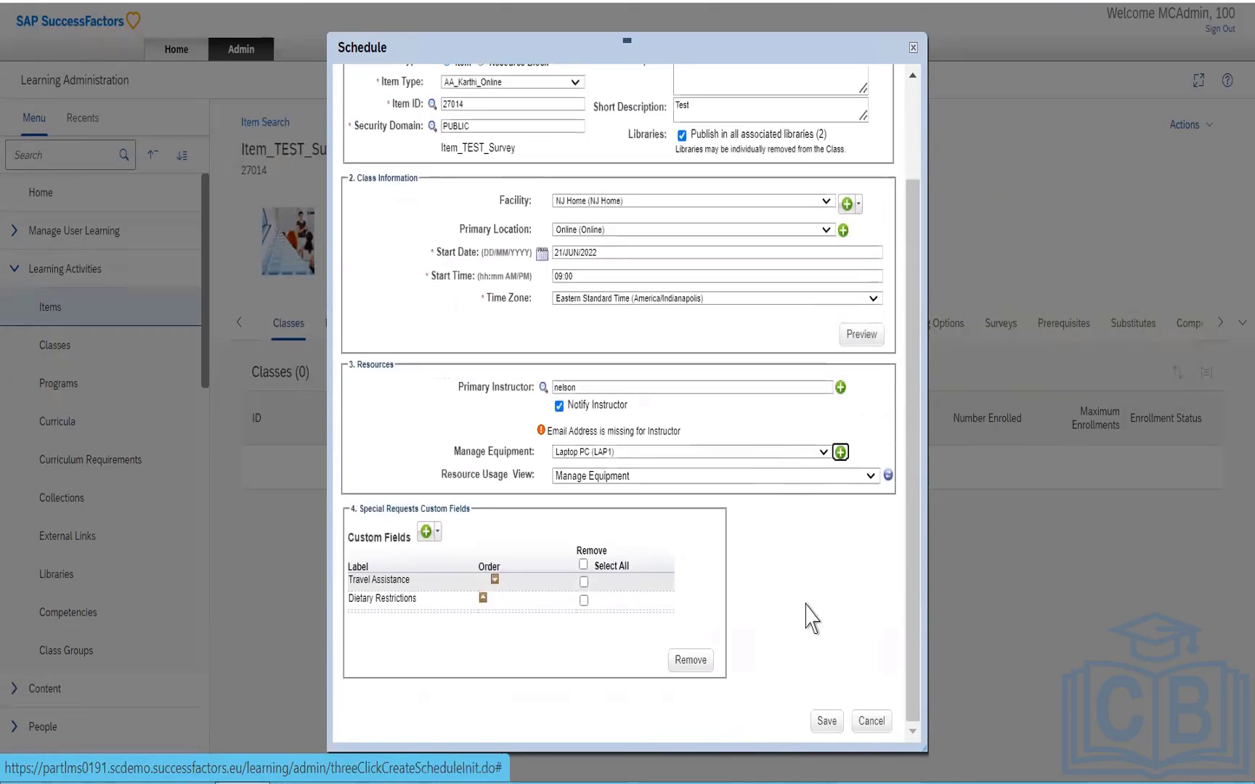
{"action": "left_click", "coordinate": [824, 723]}
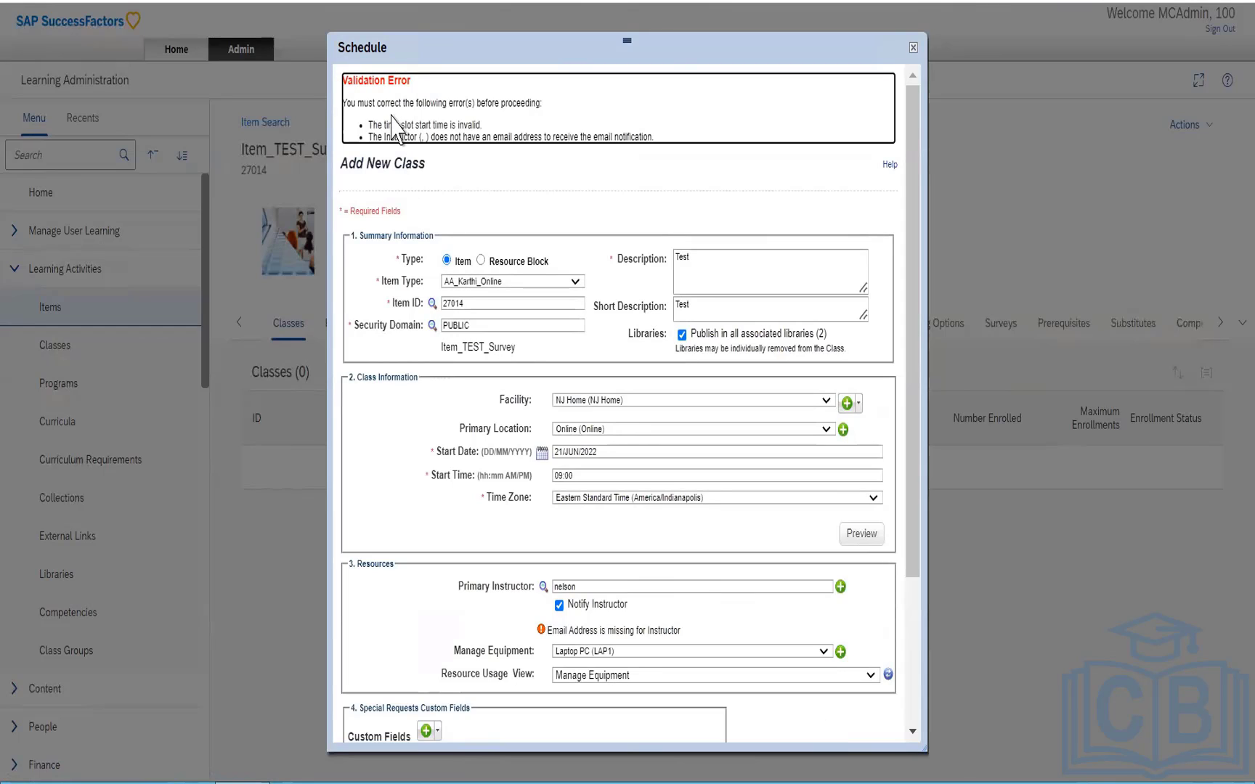
{"action": "left_click_drag", "start_coordinate": [395, 125], "coordinate": [480, 125]}
{"action": "left_click_drag", "start_coordinate": [391, 138], "coordinate": [449, 140]}
Step: Set the class's start time to 10:00 AM
{"action": "scroll", "coordinate": [501, 148], "scroll_direction": "down", "scroll_amount": 3}
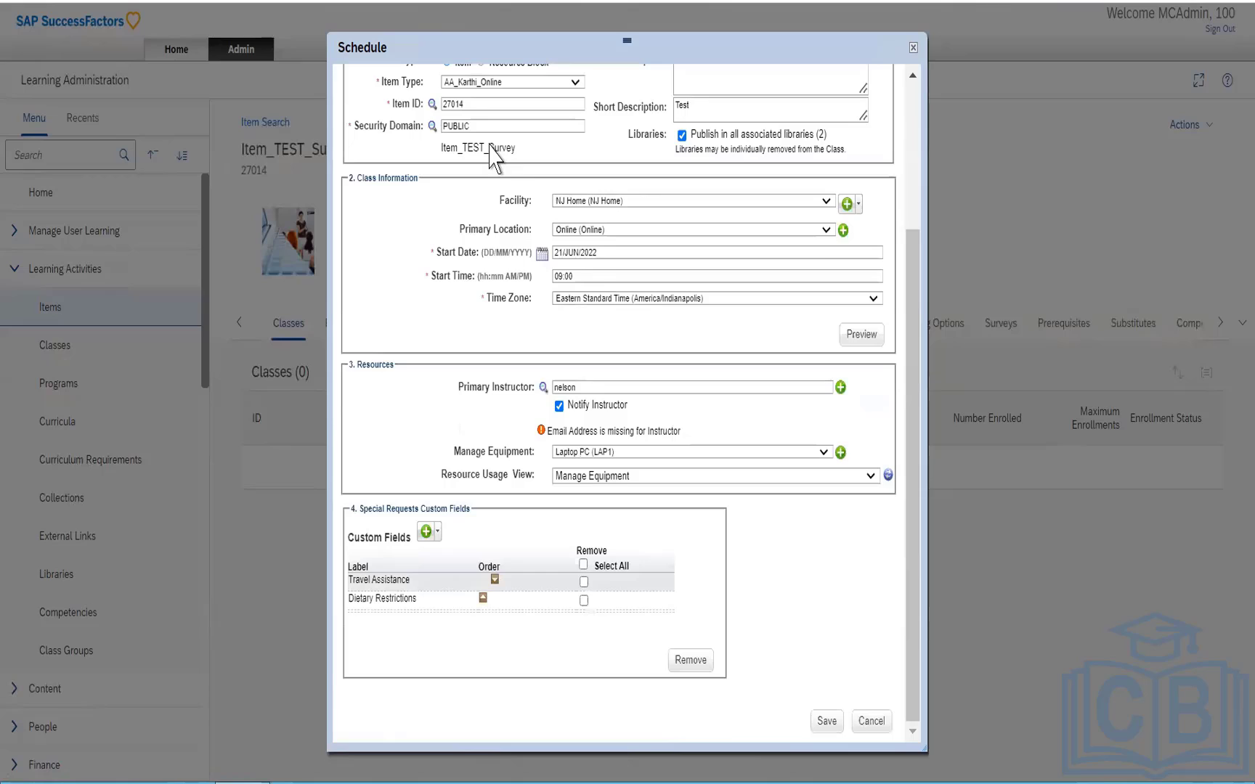
{"action": "left_click", "coordinate": [585, 276]}
{"action": "key", "text": "BackSpace"}
{"action": "key", "text": "BackSpace"}
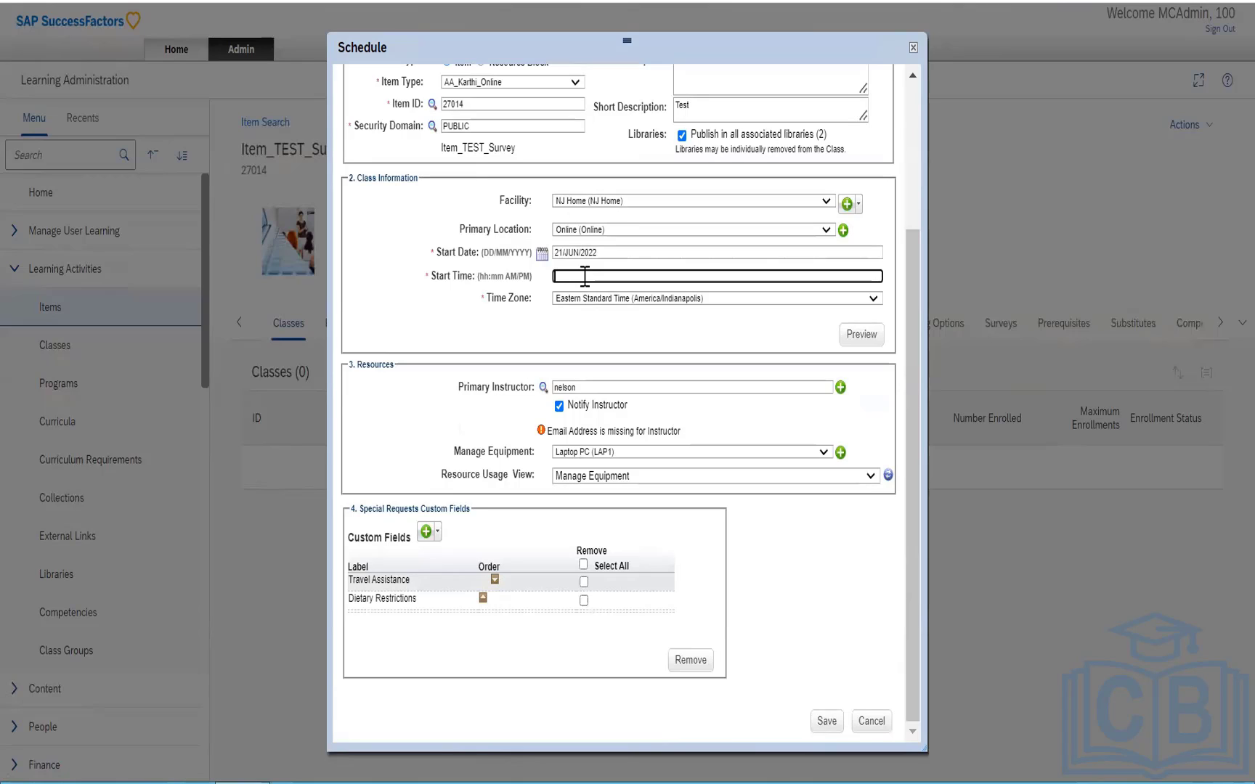
{"action": "type", "text": "10:00 AM"}
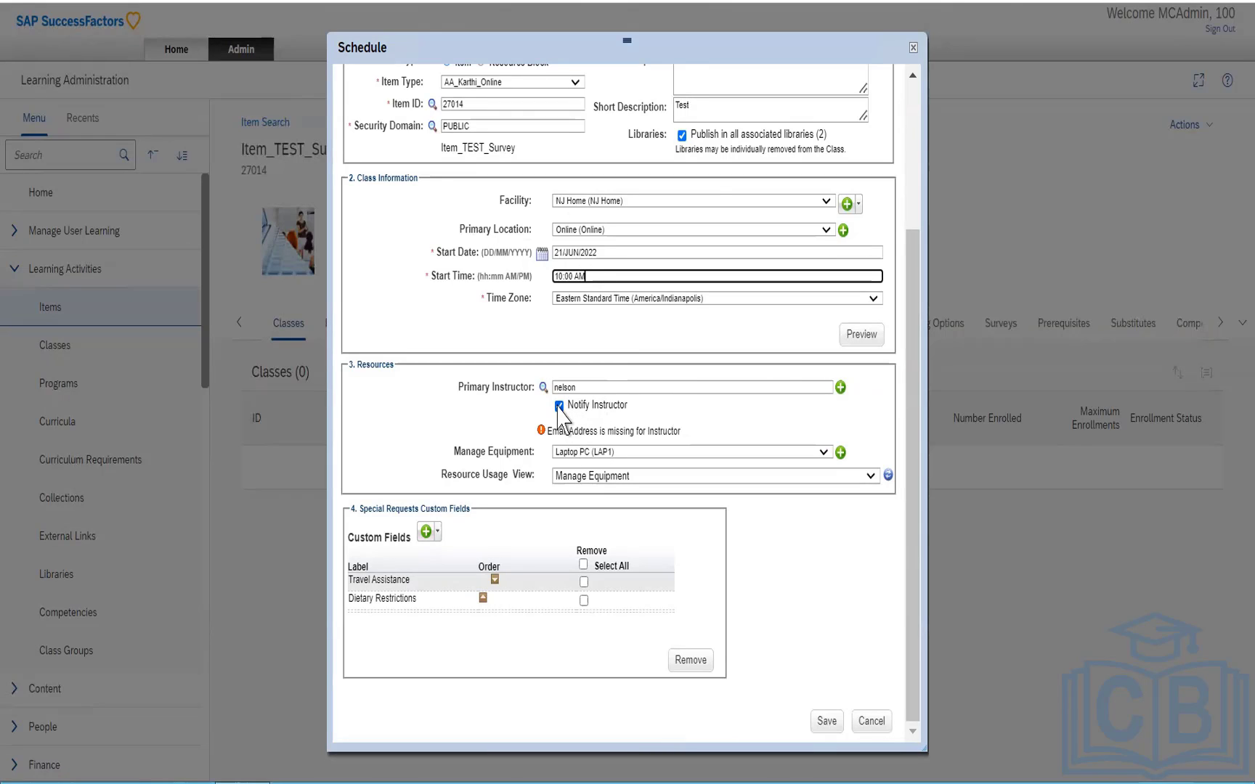
Step: Remove the primary instructor and the instructor notification from the form, and save the new class
{"action": "left_click", "coordinate": [653, 387]}
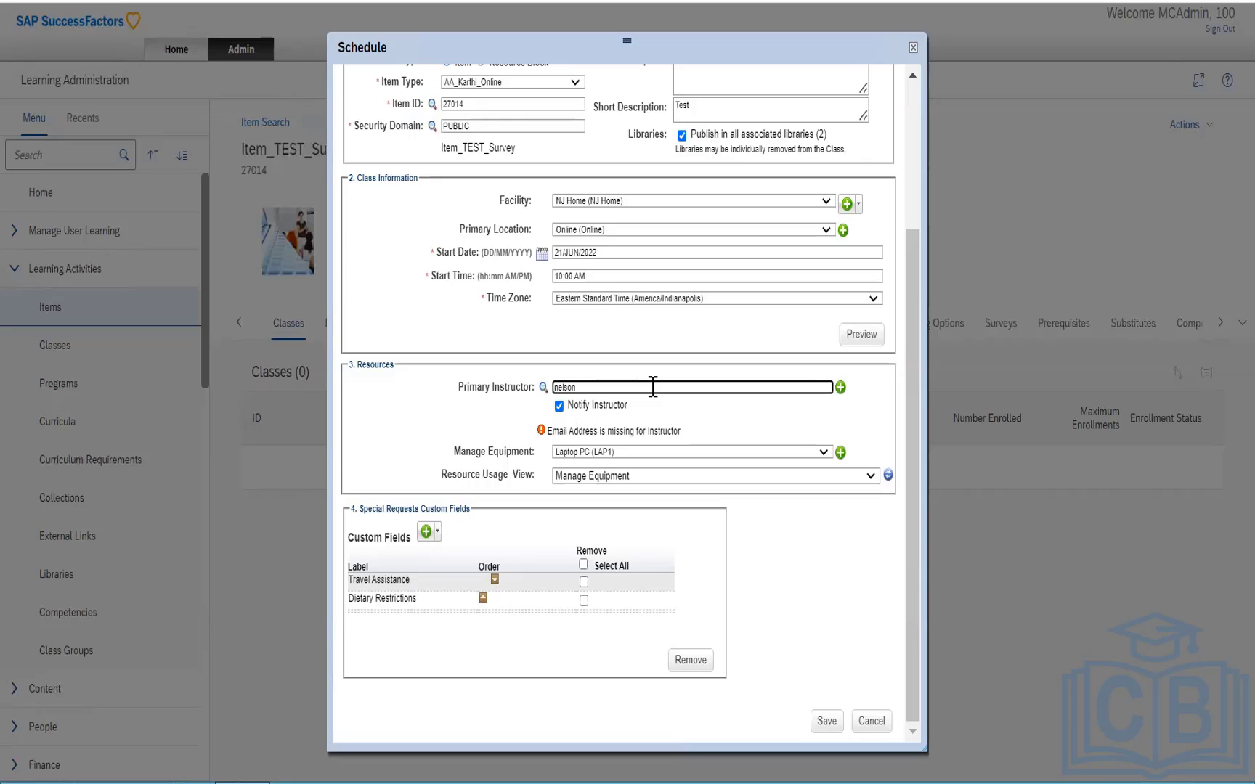
{"action": "key", "text": "BackSpace"}
{"action": "key", "text": "BackSpace"}
{"action": "key", "text": "BackSpace"}
{"action": "key", "text": "BackSpace"}
{"action": "key", "text": "BackSpace"}
{"action": "left_click", "coordinate": [558, 407]}
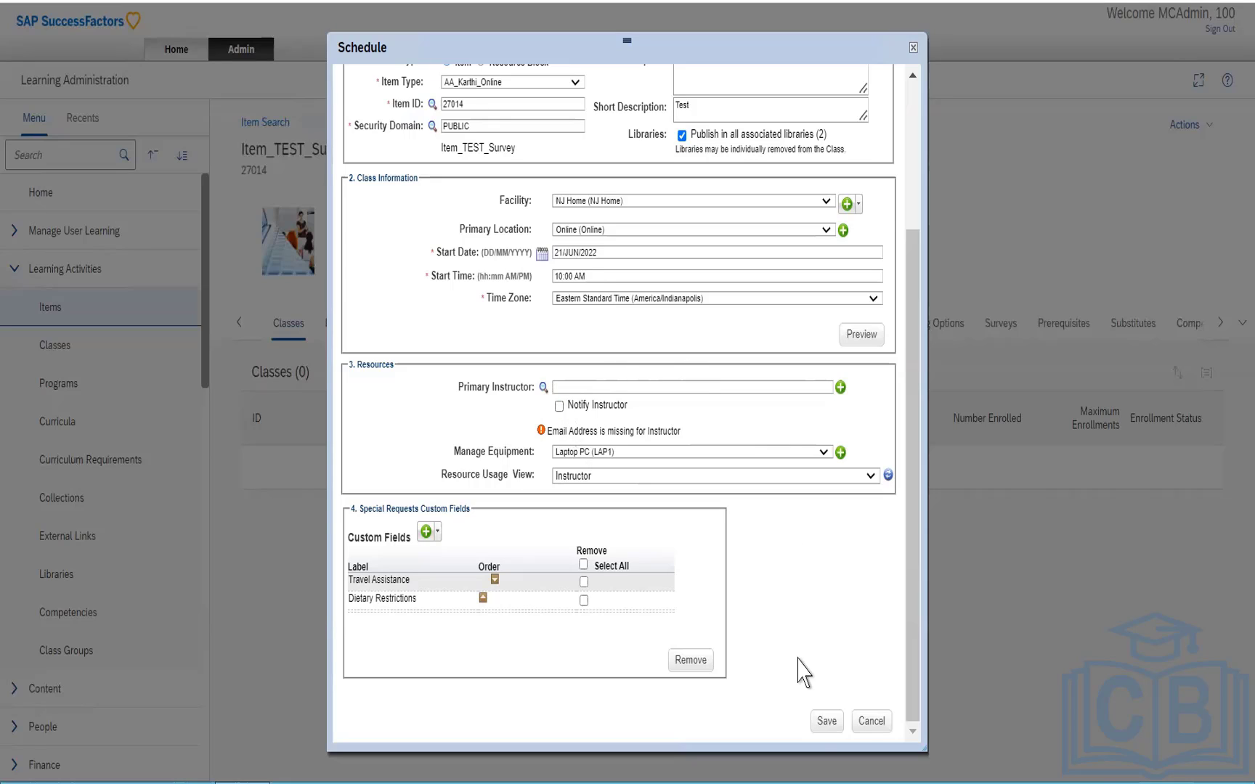
{"action": "left_click", "coordinate": [824, 721]}
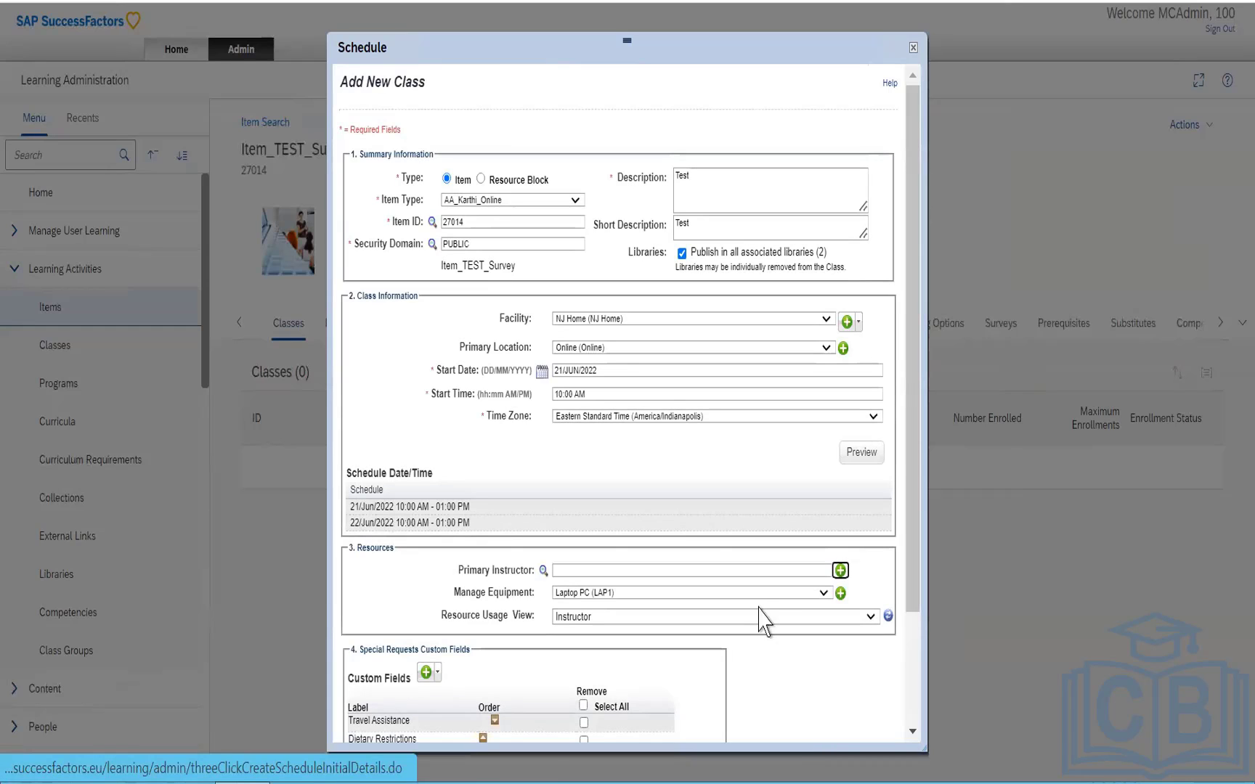
{"action": "scroll", "coordinate": [756, 608], "scroll_direction": "down", "scroll_amount": 2}
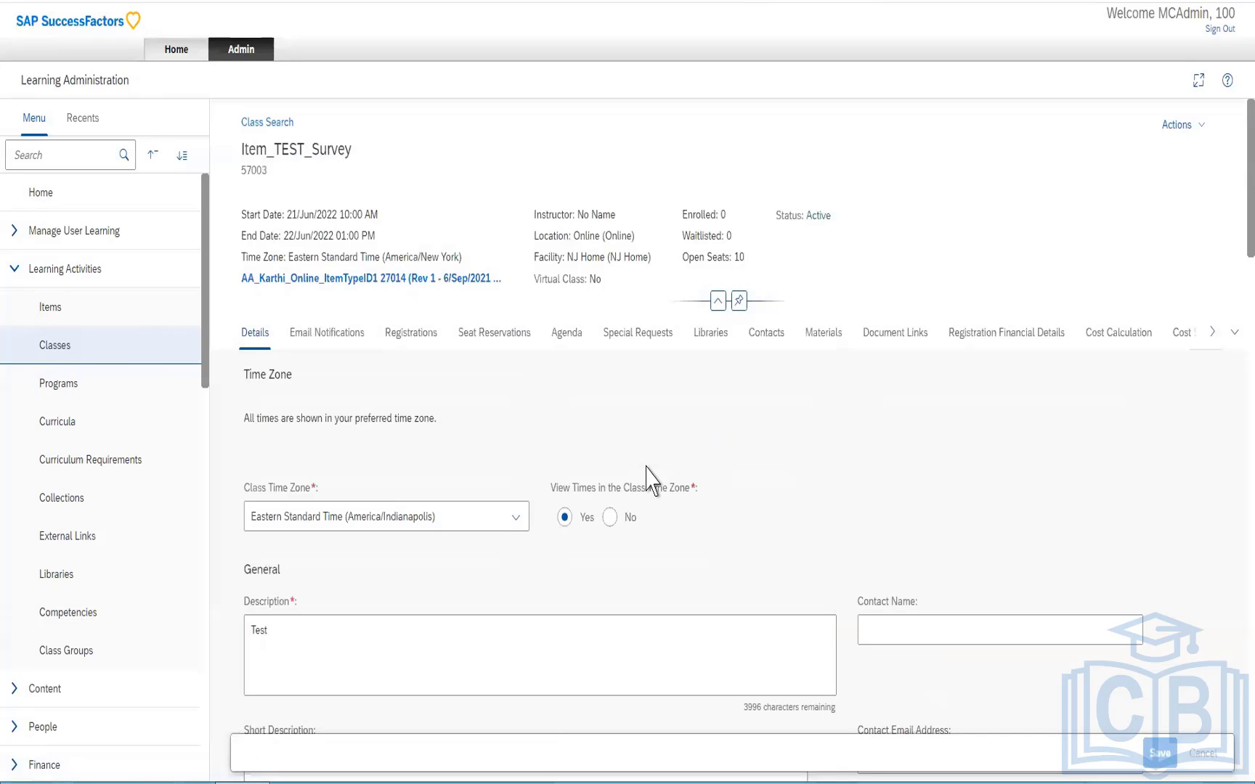
Step: Review the new class's details, including its access and email confirmation settings, and the actions available for it
{"action": "scroll", "coordinate": [538, 448], "scroll_direction": "down", "scroll_amount": 5}
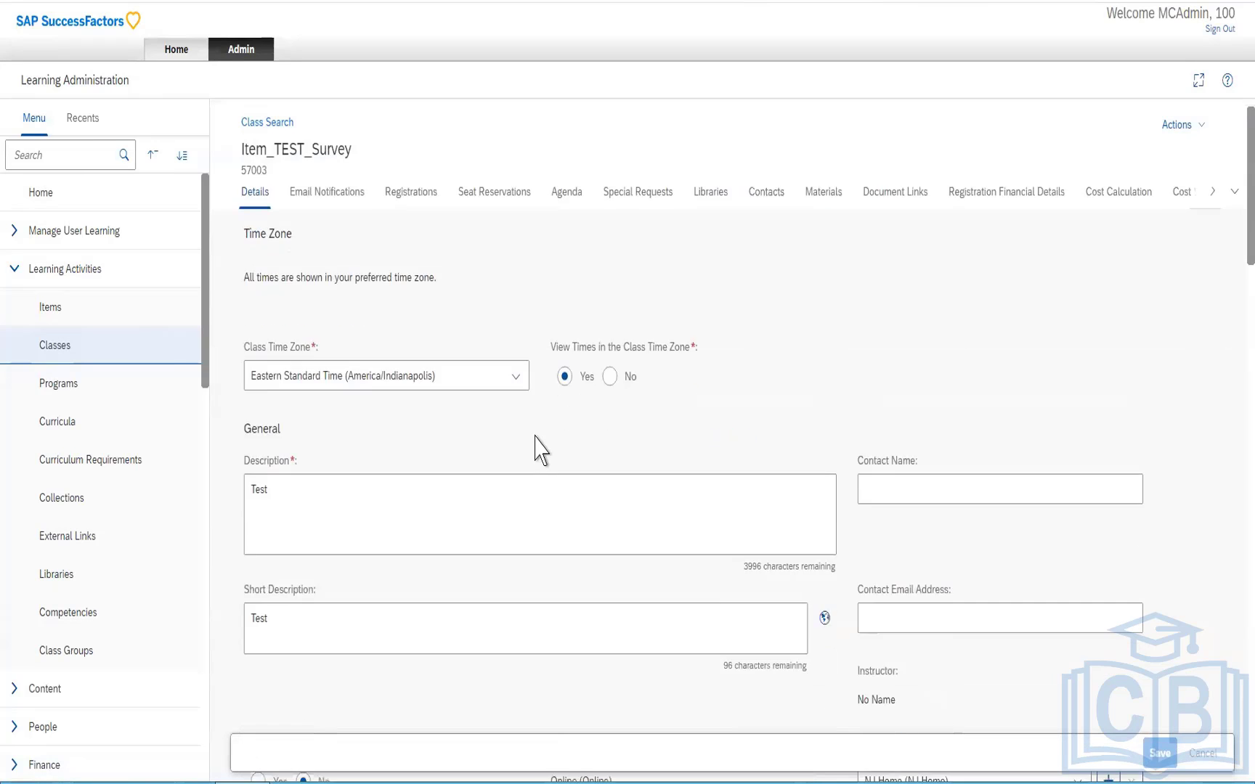
{"action": "scroll", "coordinate": [538, 448], "scroll_direction": "down", "scroll_amount": 7}
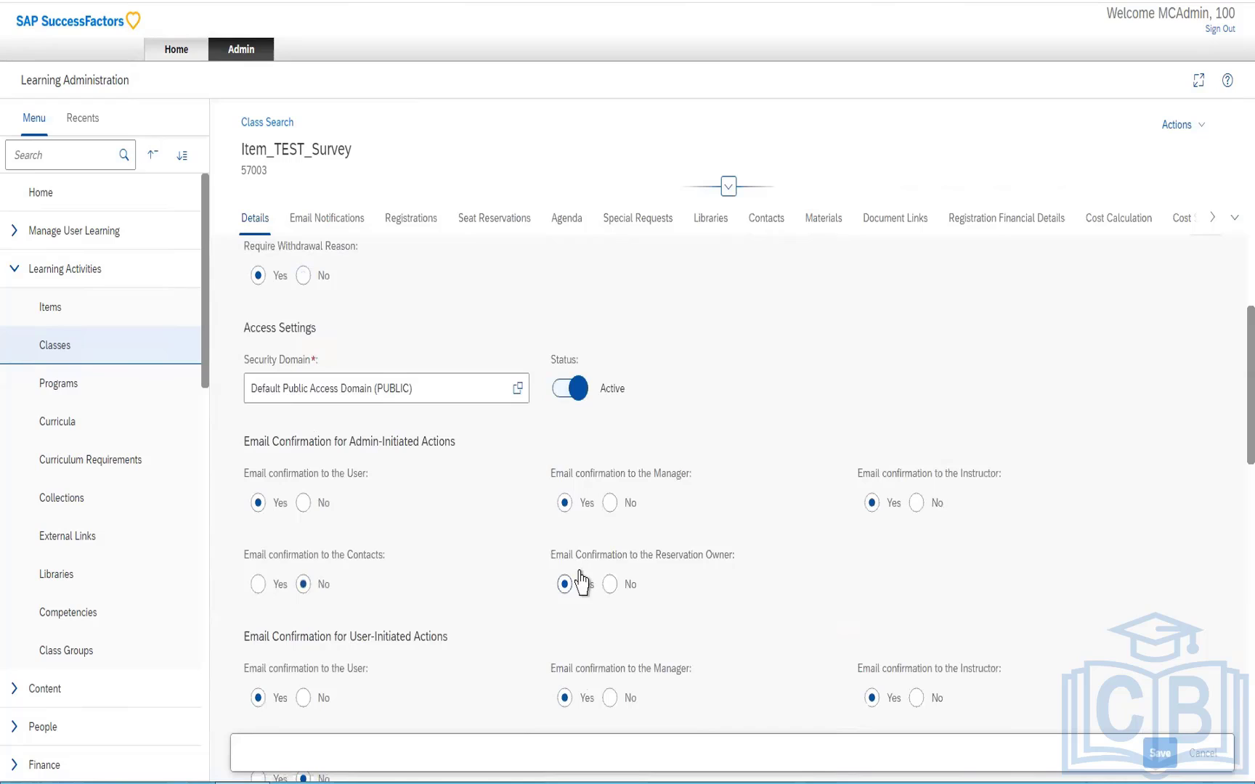
{"action": "left_click", "coordinate": [1176, 138]}
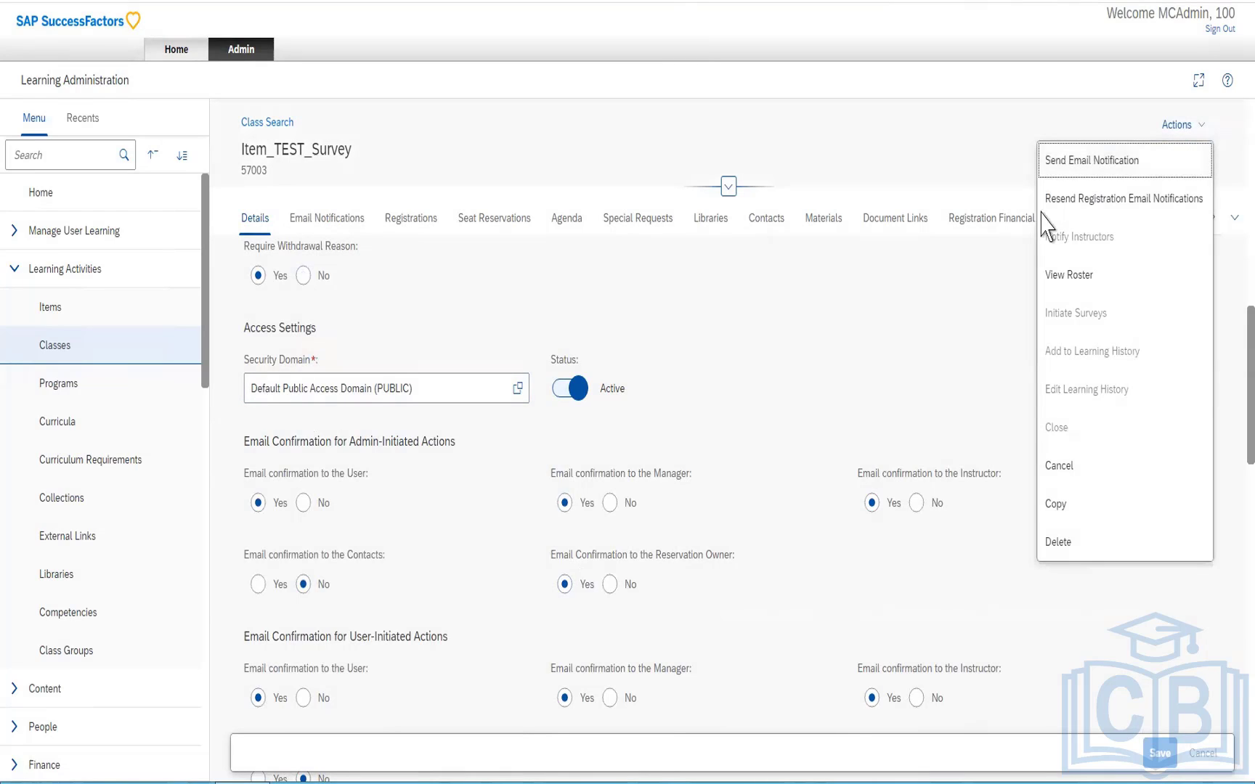
Step: Search all learning items, open the Item_TEST_Survey item and view its scheduled classes
{"action": "left_click", "coordinate": [78, 314]}
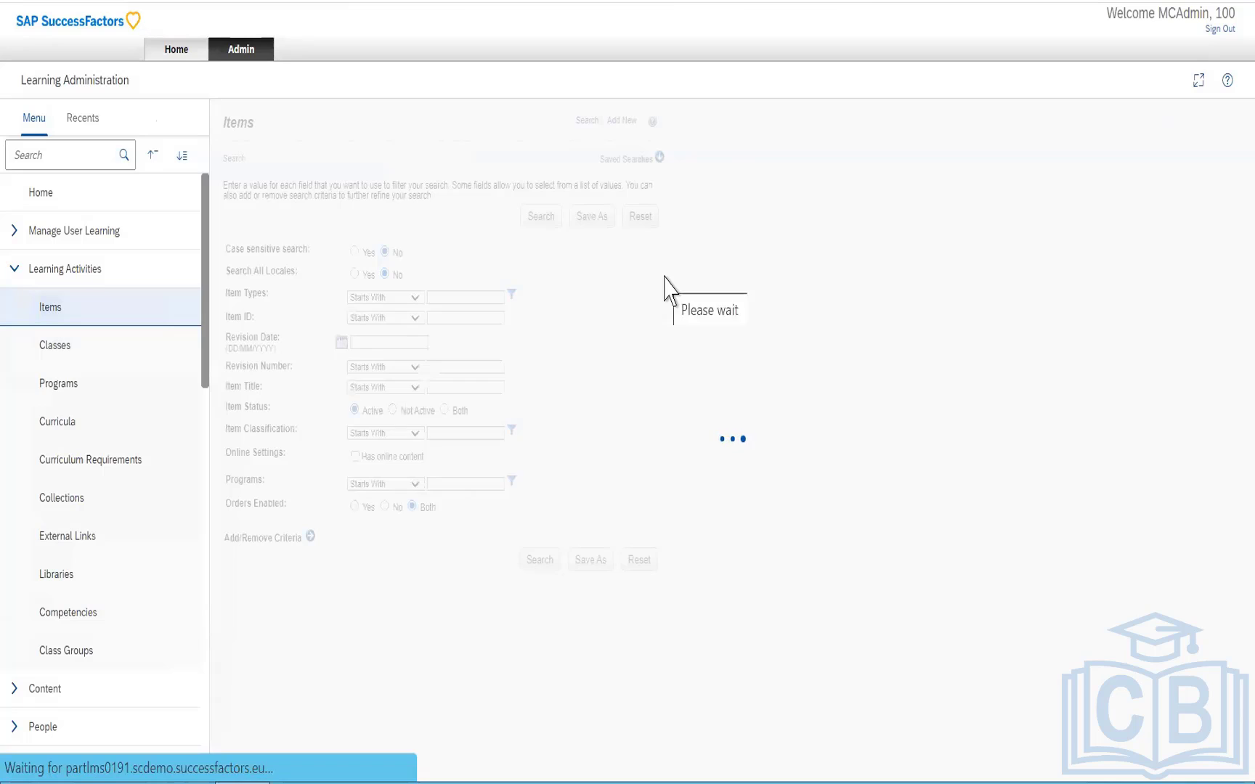
{"action": "left_click", "coordinate": [539, 217]}
{"action": "scroll", "coordinate": [541, 222], "scroll_direction": "down", "scroll_amount": 3}
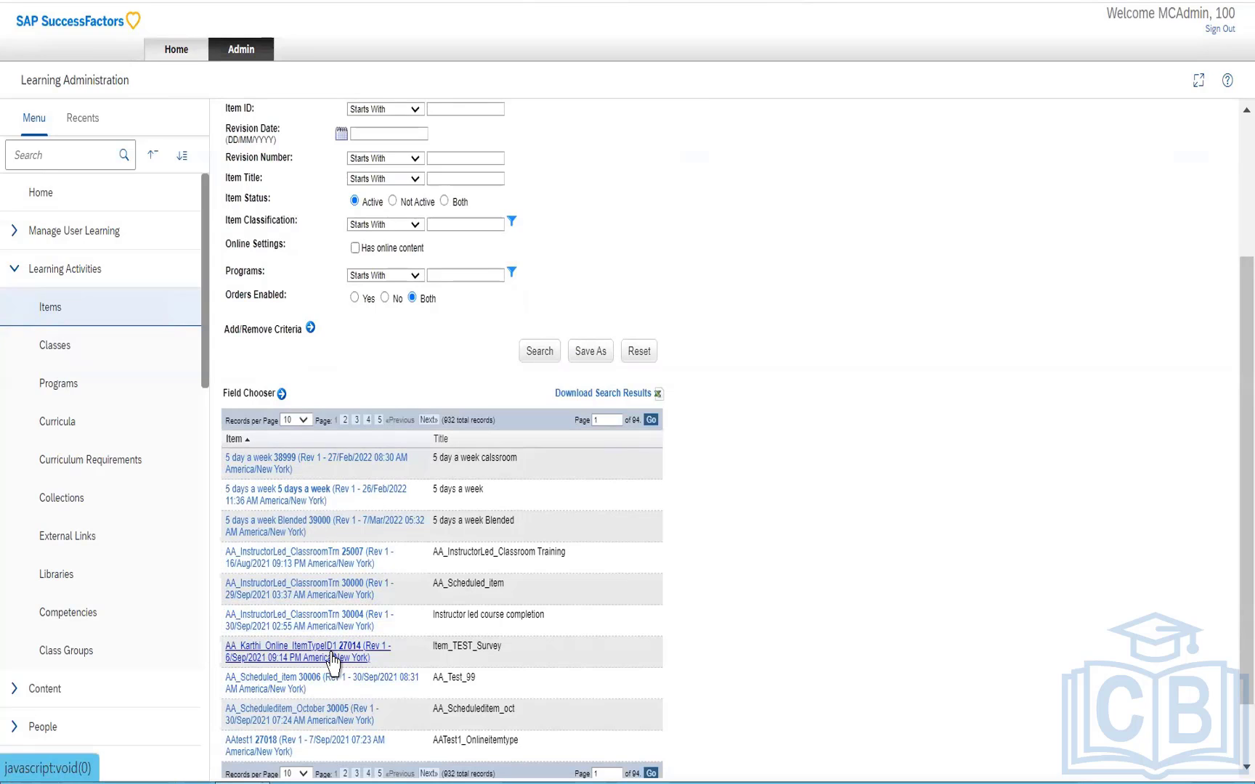
{"action": "left_click", "coordinate": [332, 657]}
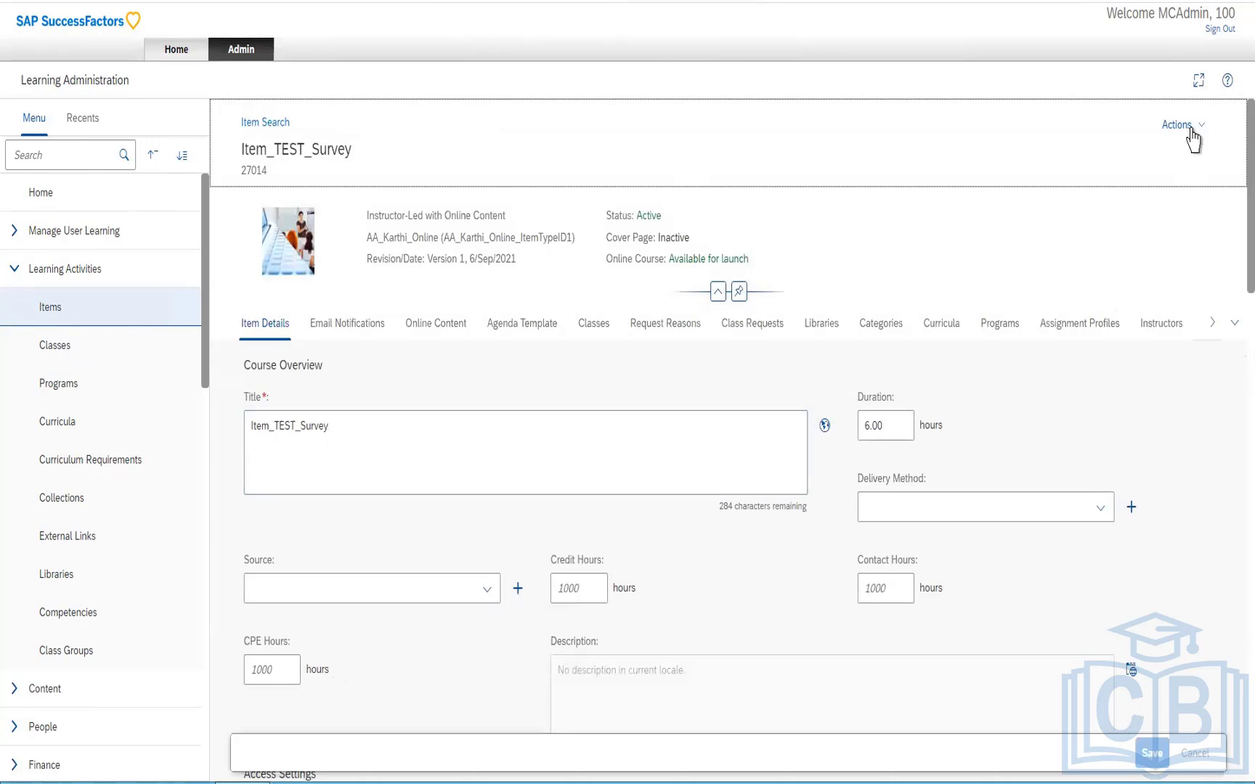
{"action": "left_click", "coordinate": [594, 324]}
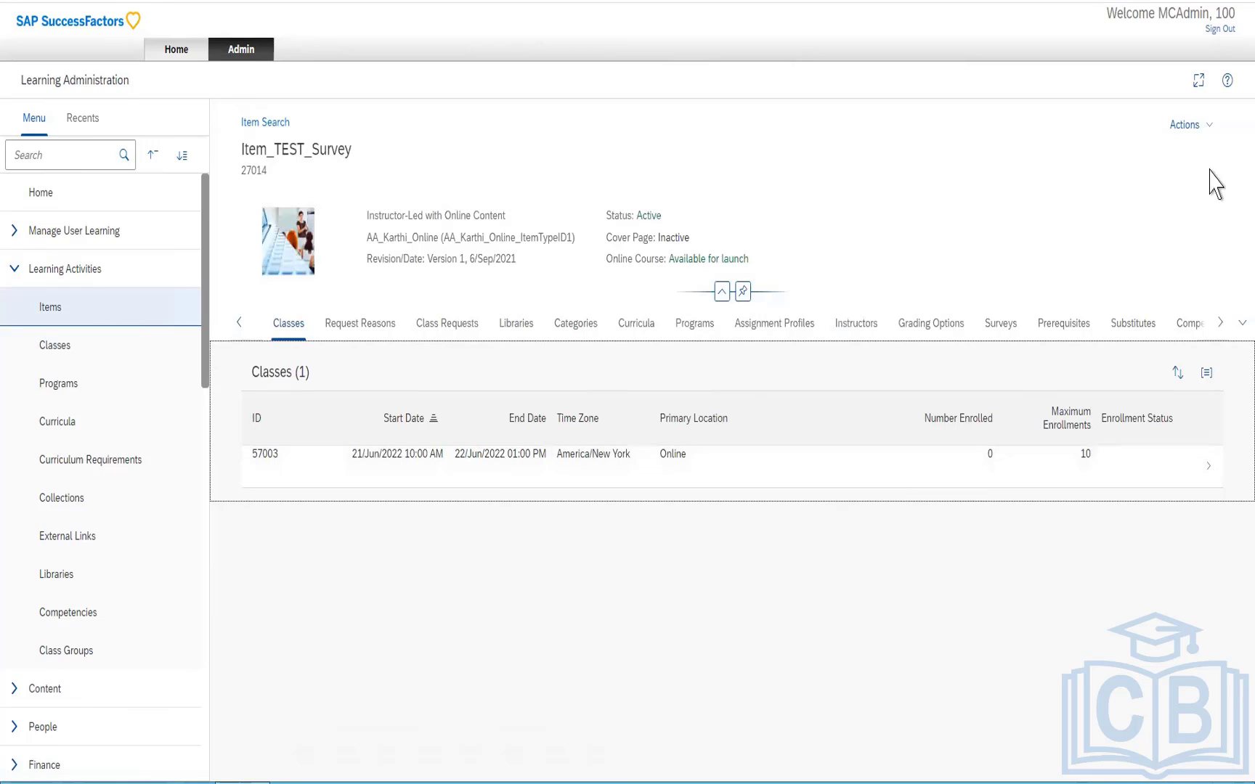
Step: Check the actions available for Item_TEST_Survey and start sending an email notification for it
{"action": "left_click", "coordinate": [1191, 125]}
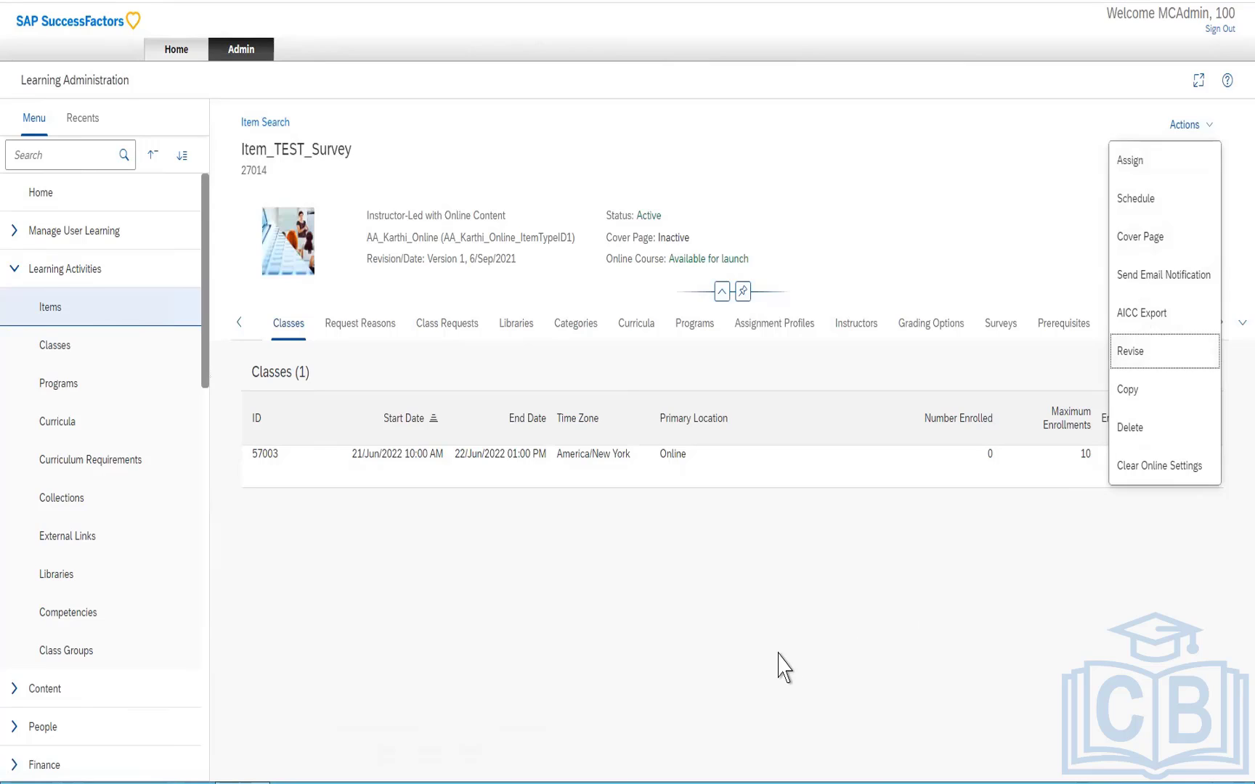
{"action": "left_click", "coordinate": [1138, 254]}
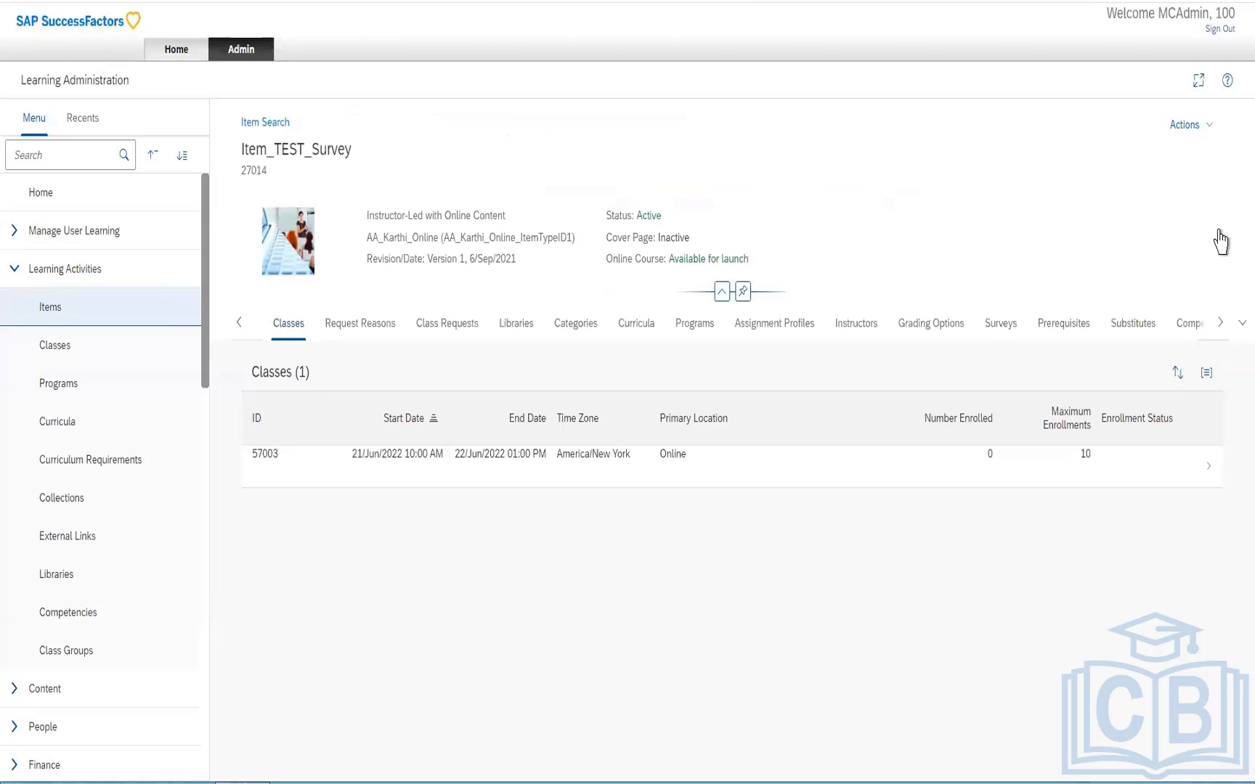
{"action": "left_click", "coordinate": [1189, 131]}
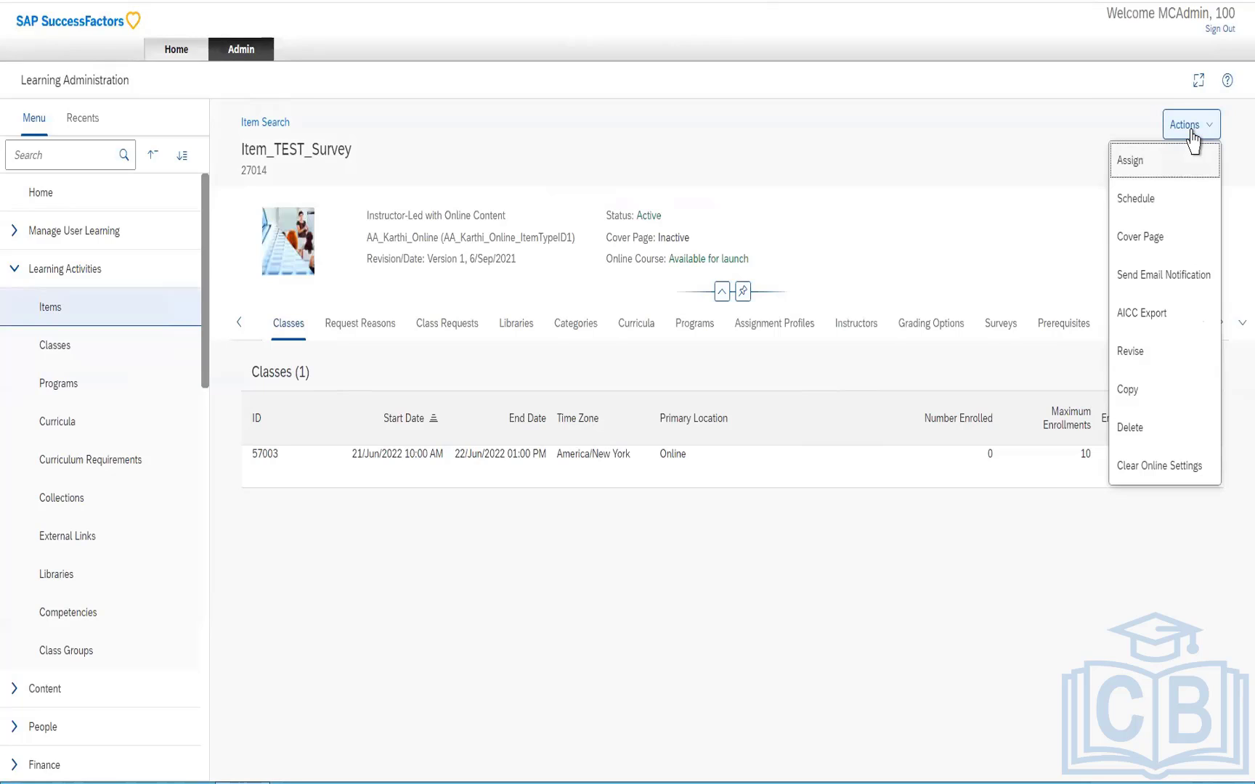
{"action": "left_click", "coordinate": [1139, 283]}
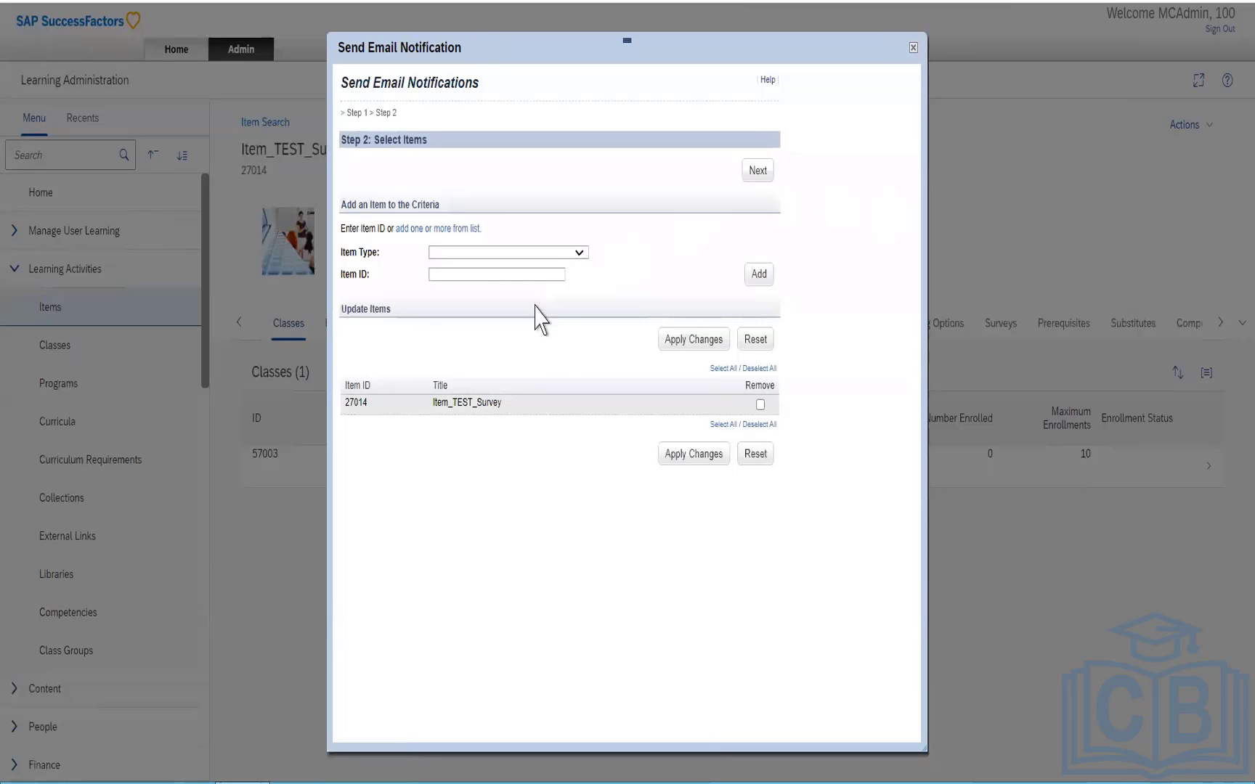
Step: Choose A_Survey as the item type in the email notification criteria and apply the changes without entering an item ID
{"action": "left_click", "coordinate": [579, 254]}
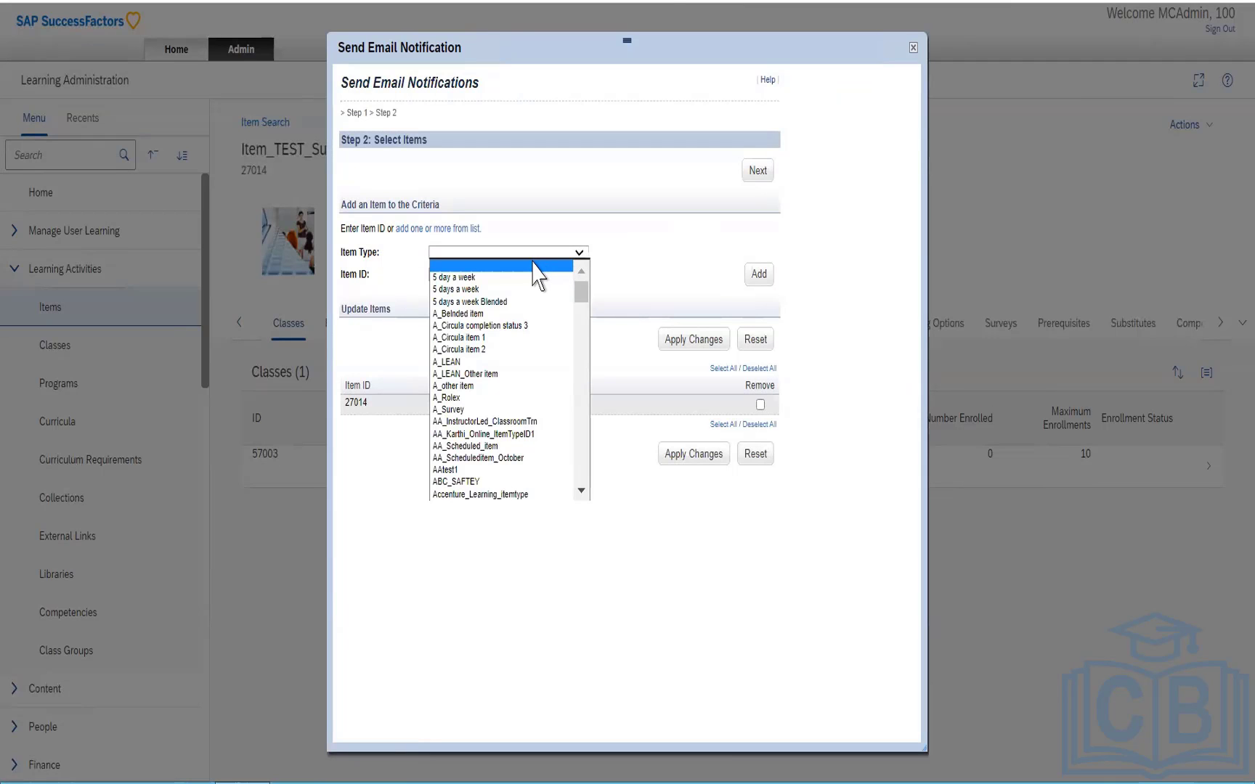
{"action": "left_click", "coordinate": [446, 411]}
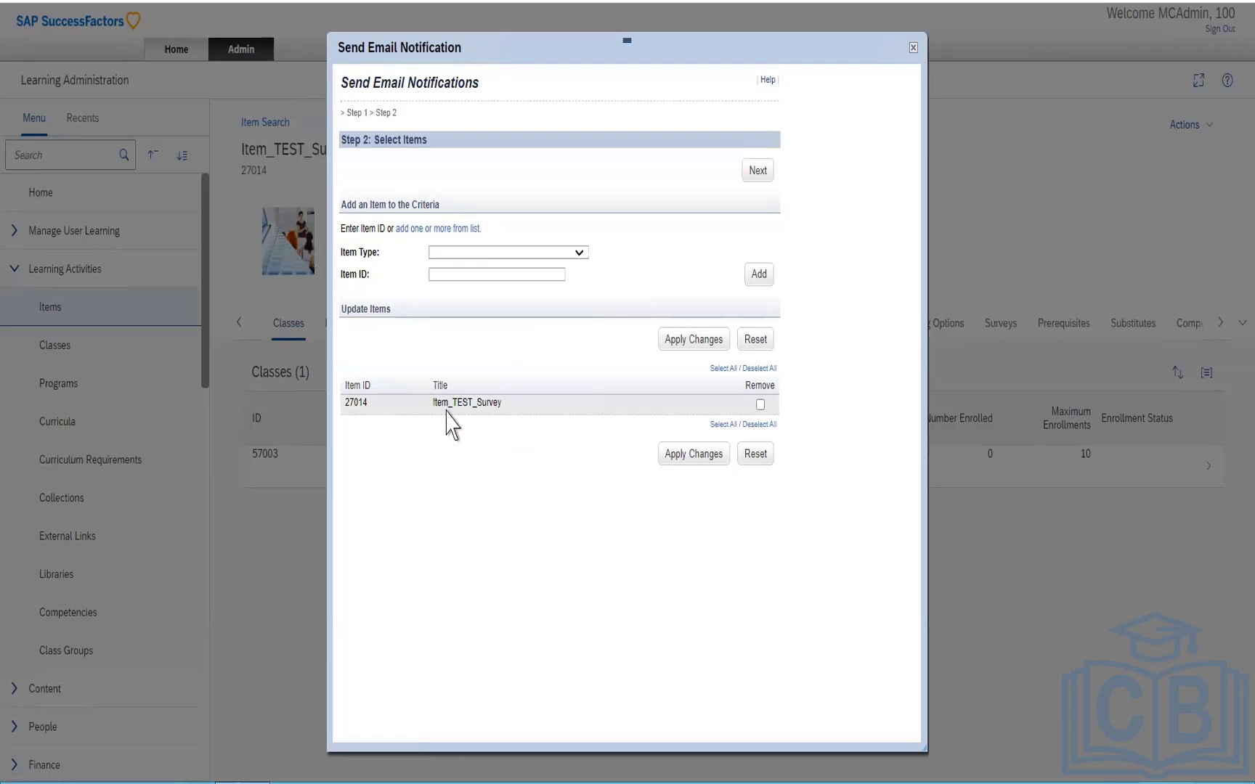
{"action": "left_click", "coordinate": [504, 274]}
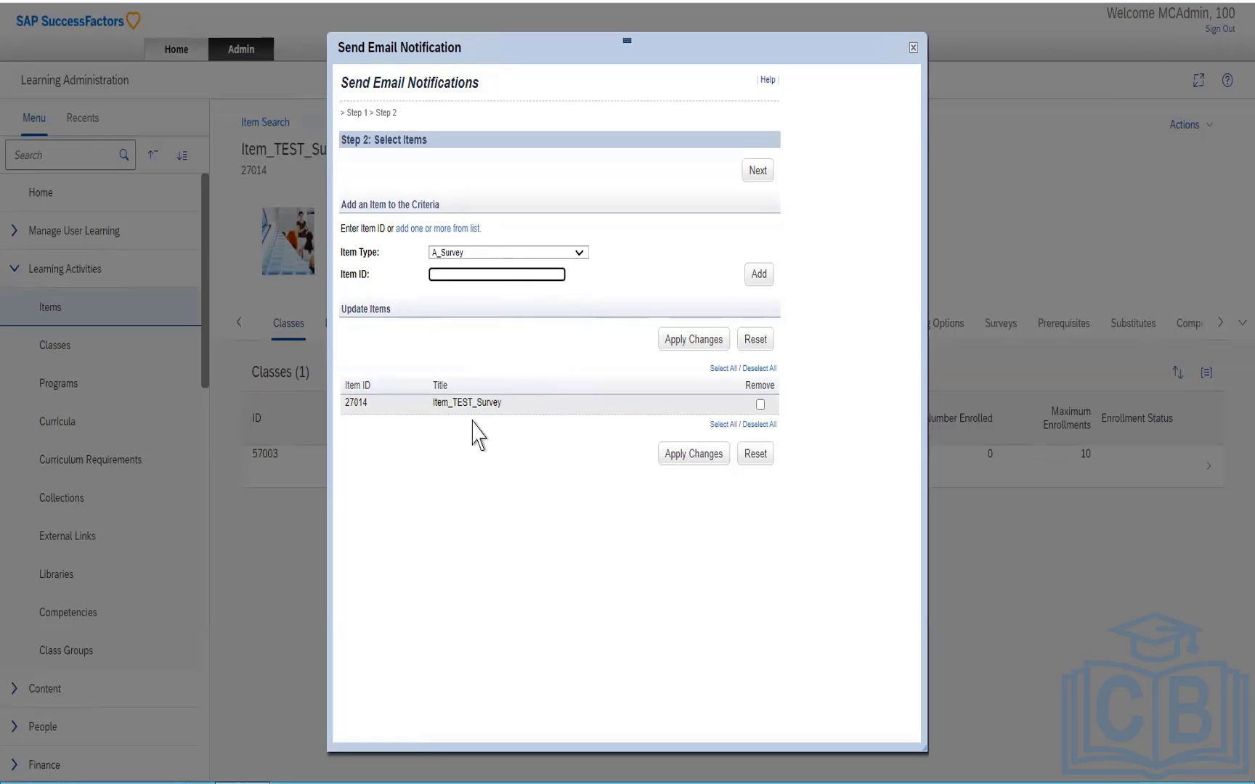
{"action": "left_click_drag", "start_coordinate": [435, 404], "coordinate": [523, 401]}
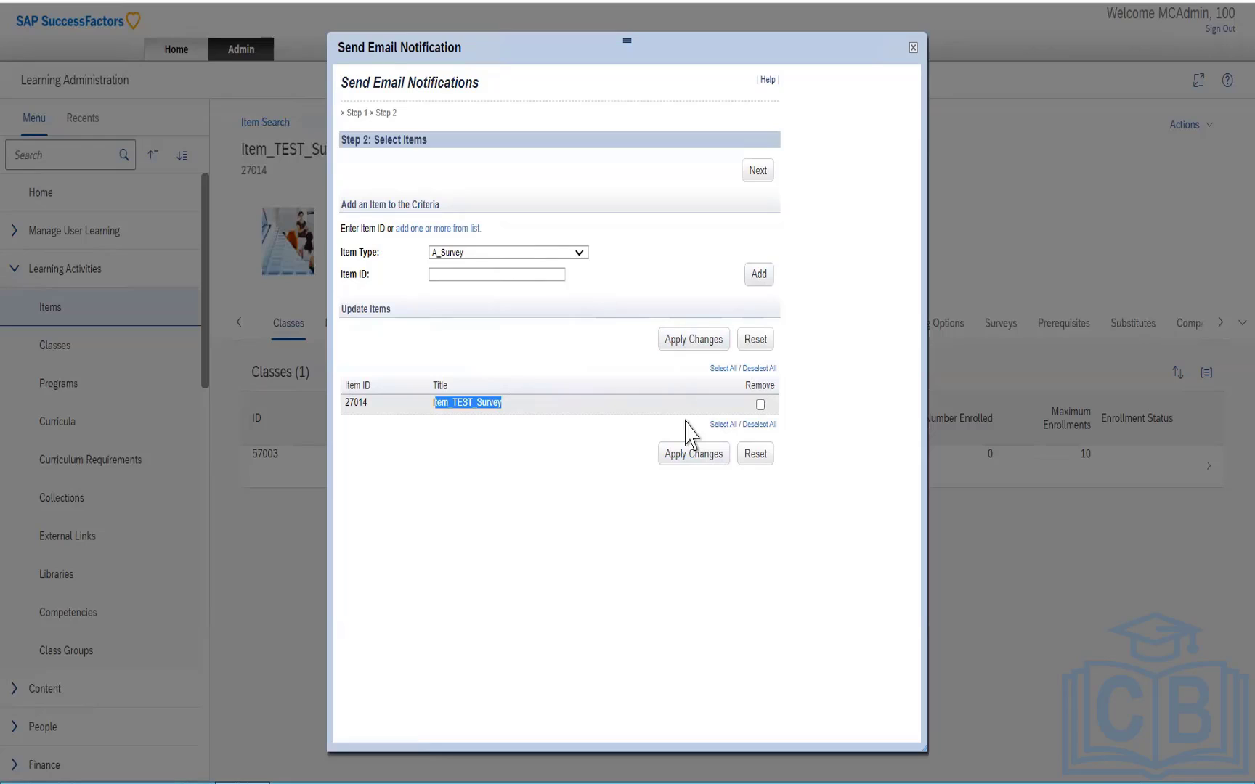
{"action": "left_click", "coordinate": [683, 458]}
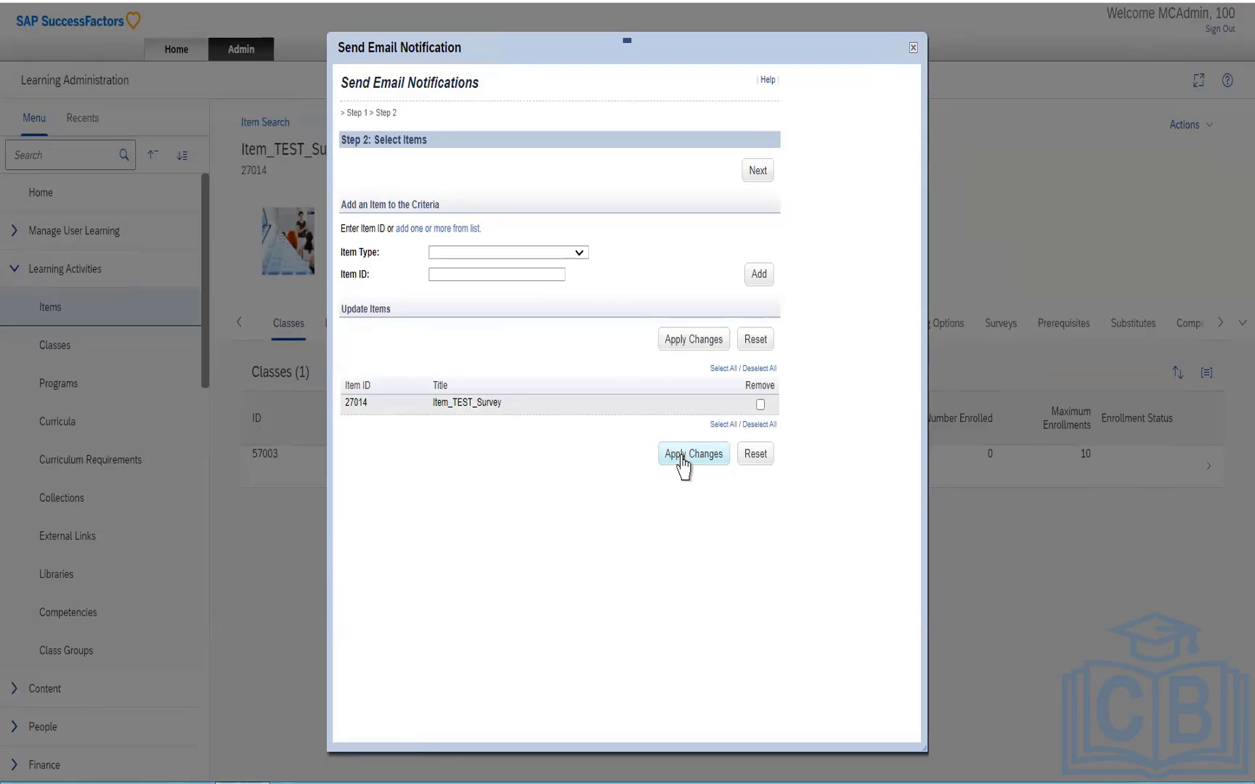
Step: Look through the available item types for the email notification and close its setup without sending
{"action": "left_click", "coordinate": [579, 254]}
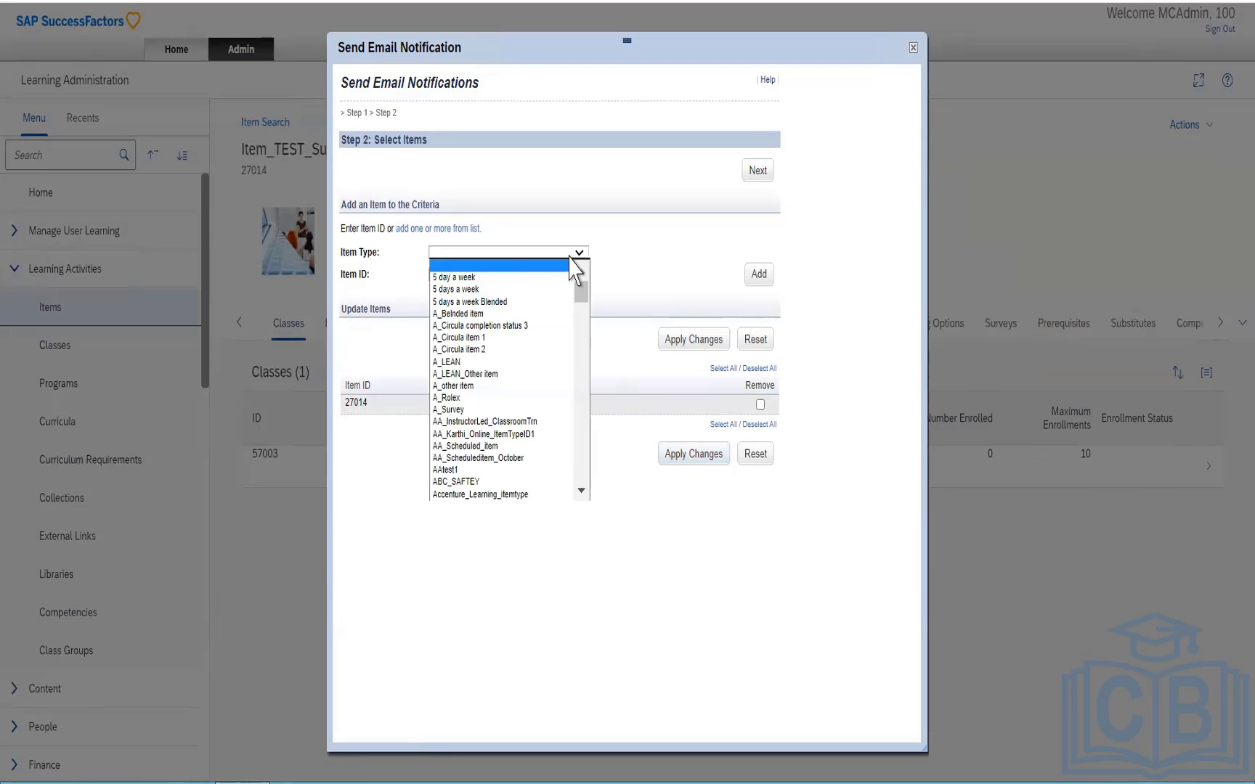
{"action": "left_click", "coordinate": [632, 271]}
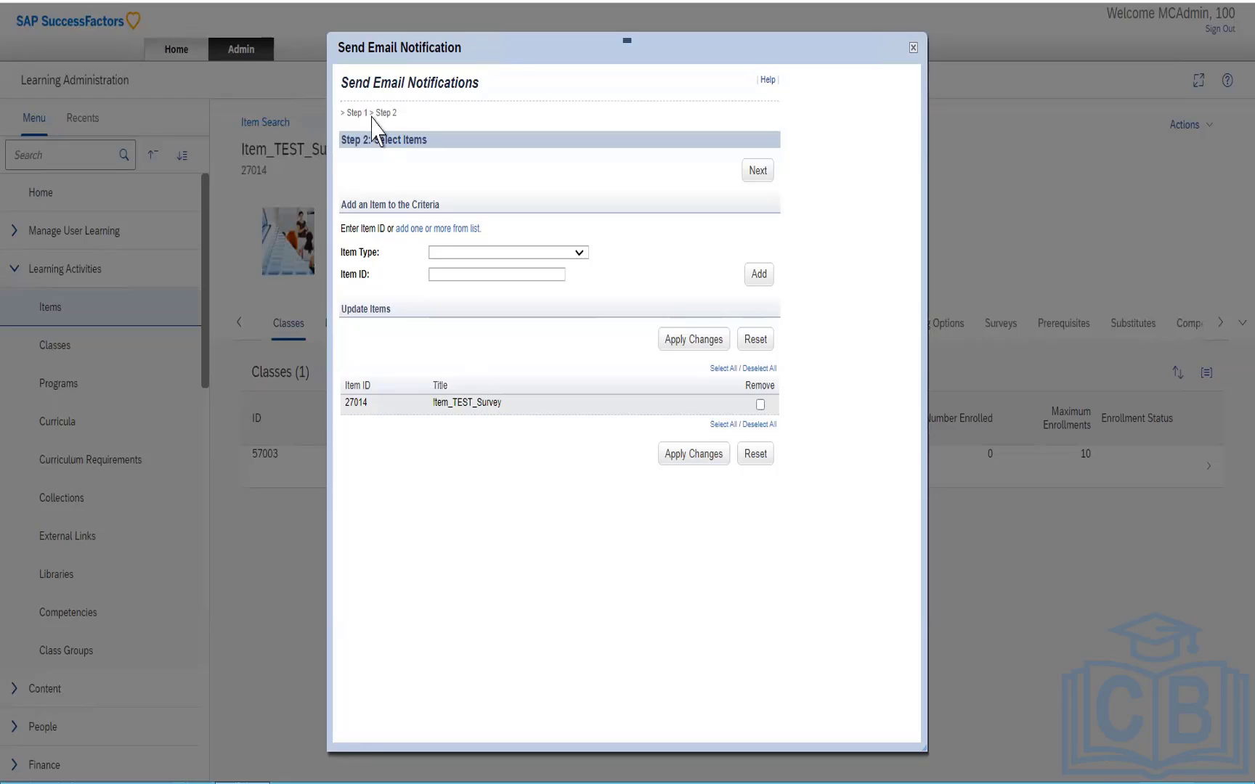
{"action": "left_click_drag", "start_coordinate": [355, 85], "coordinate": [481, 84]}
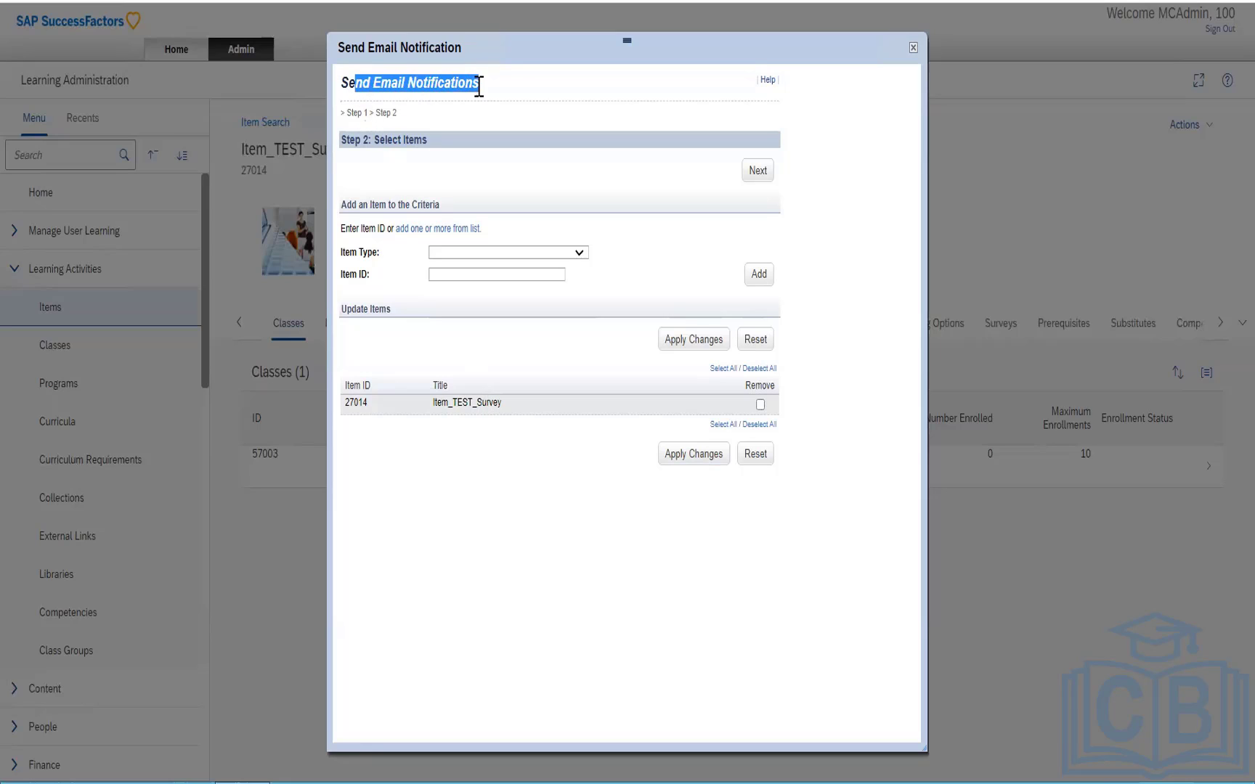
{"action": "left_click", "coordinate": [912, 48]}
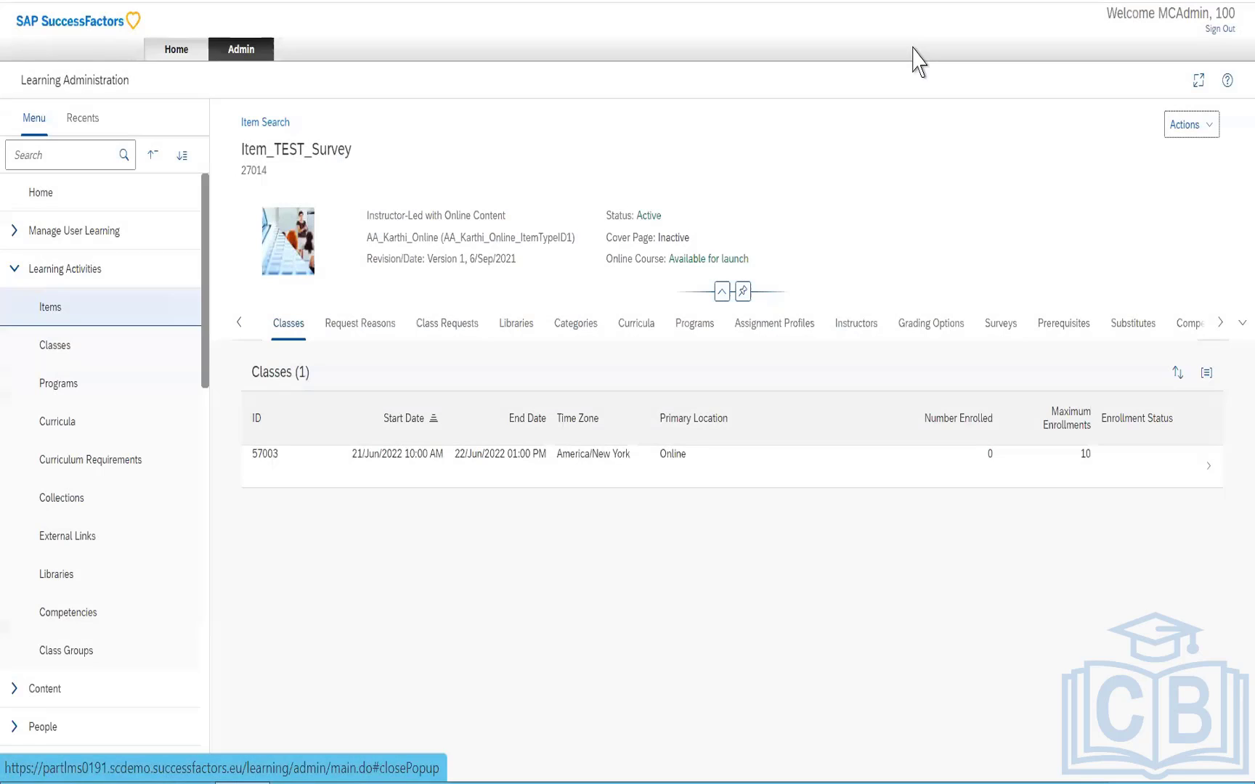
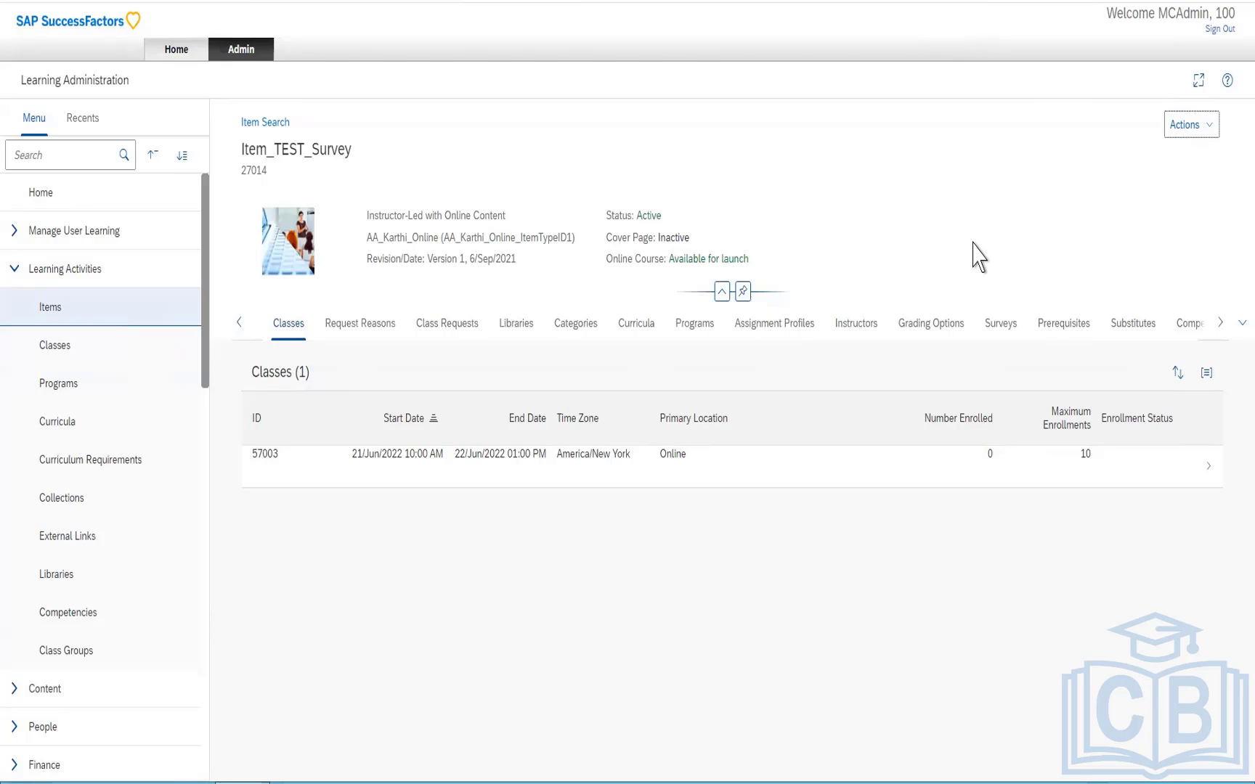
Step: Reopen the email notification setup for Item_TEST_Survey and try to add the item type A_LEAN_Other item without an item ID
{"action": "left_click", "coordinate": [1189, 132]}
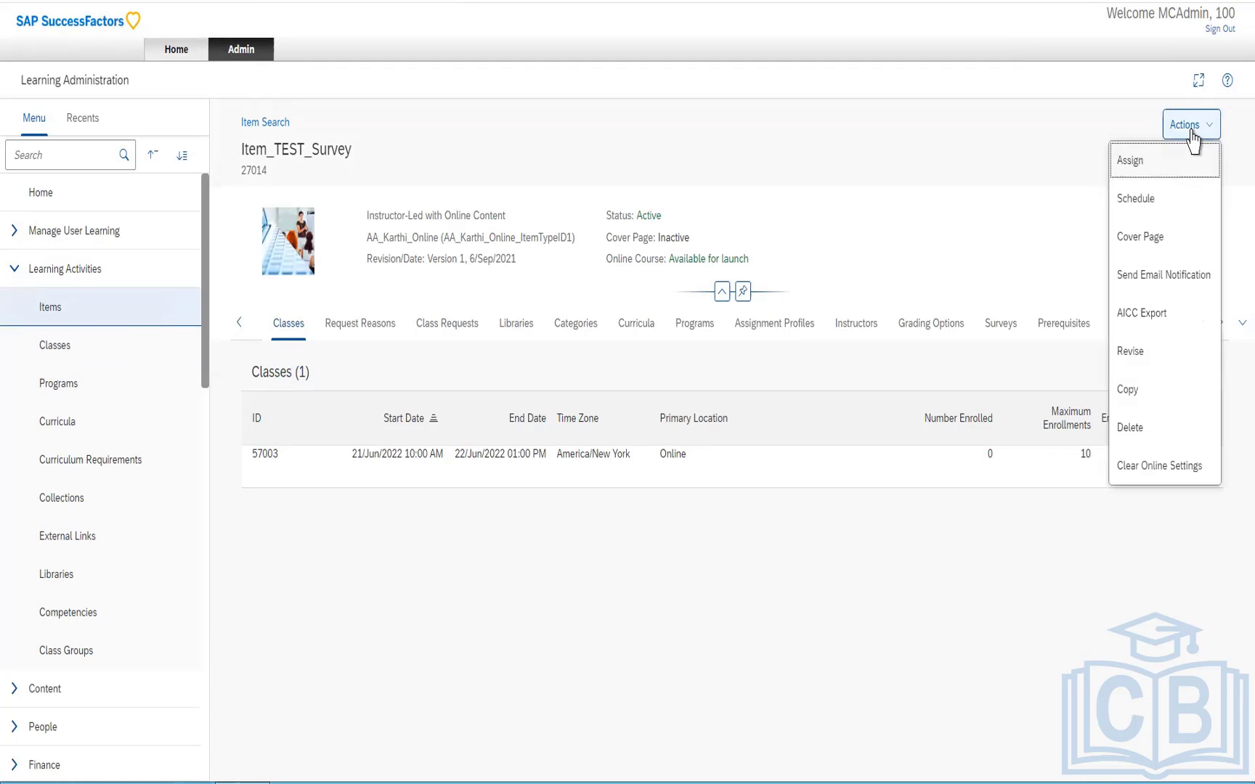
{"action": "left_click", "coordinate": [657, 617]}
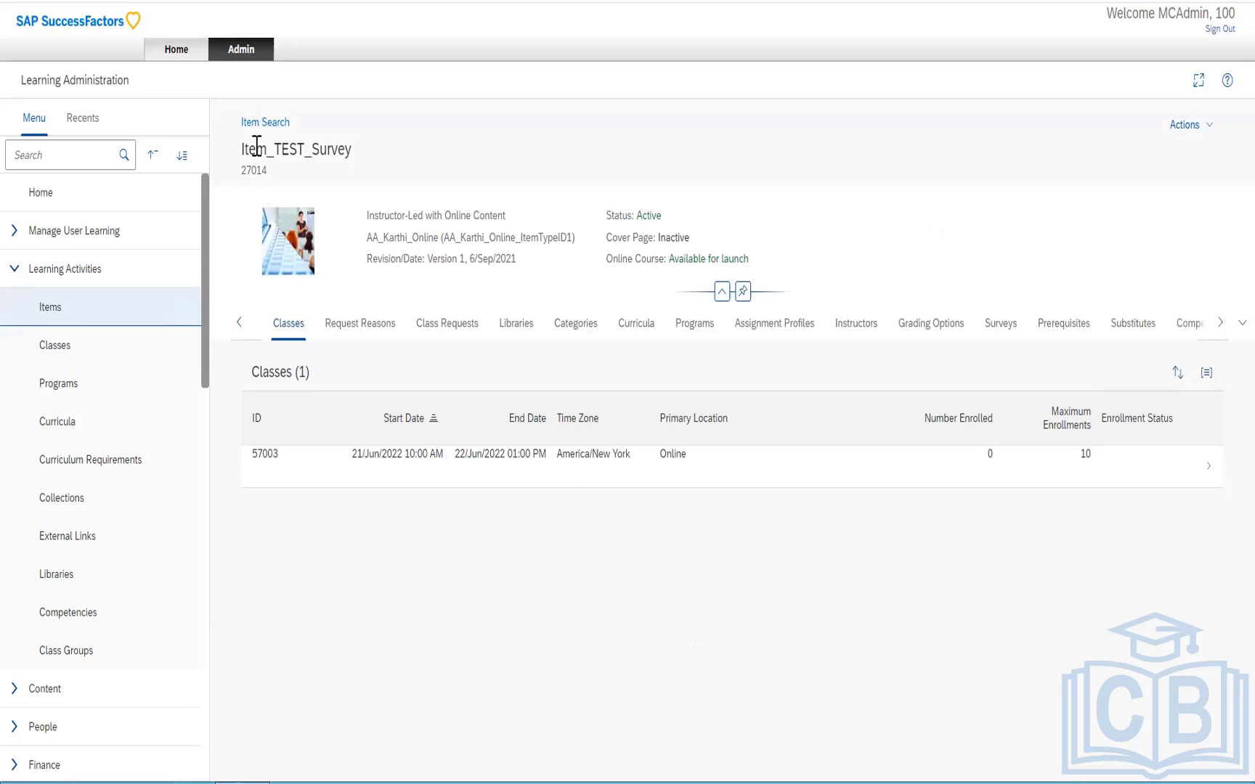
{"action": "left_click_drag", "start_coordinate": [256, 148], "coordinate": [352, 143]}
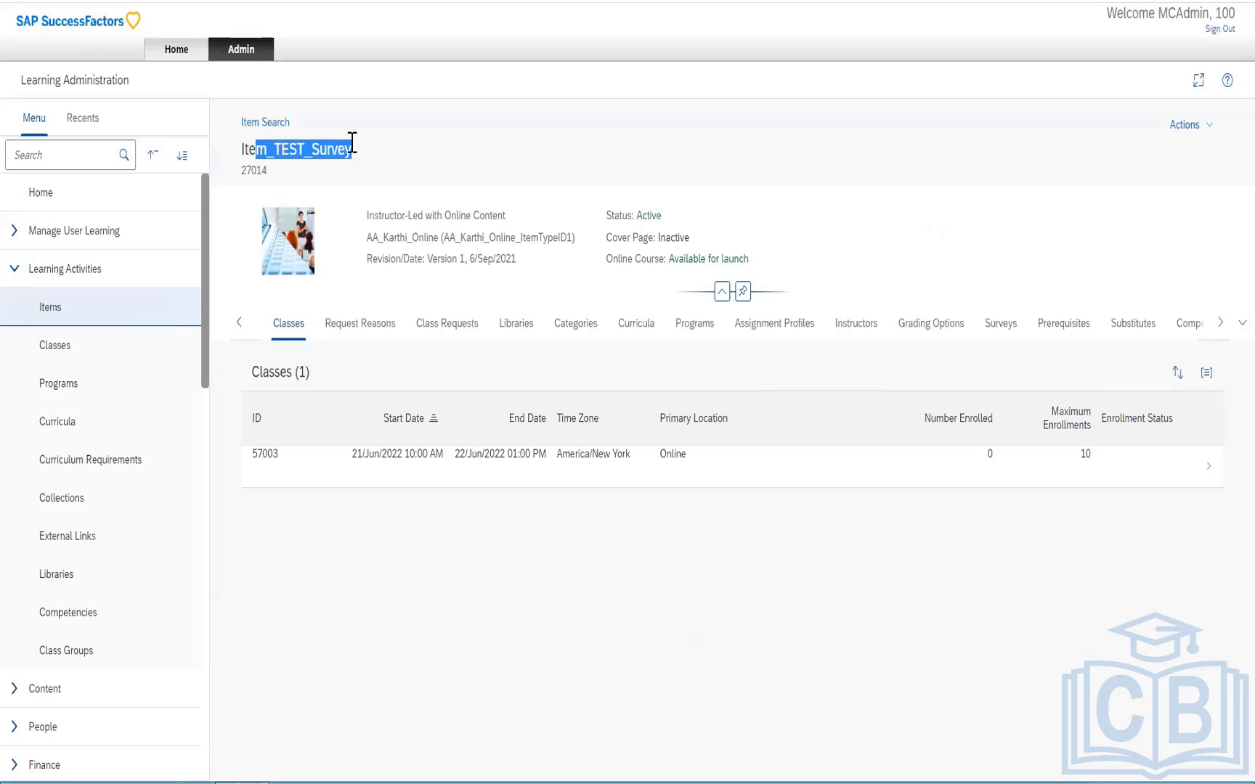
{"action": "left_click", "coordinate": [1177, 135]}
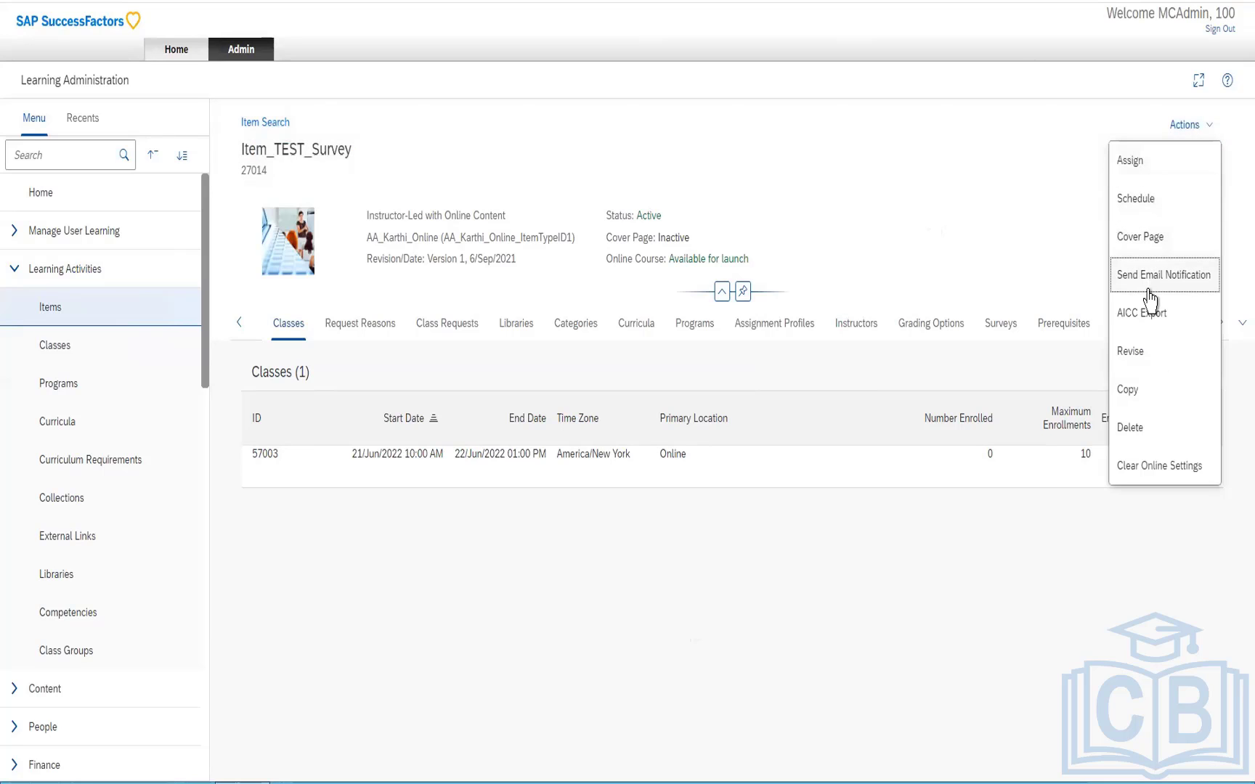
{"action": "left_click", "coordinate": [1150, 283]}
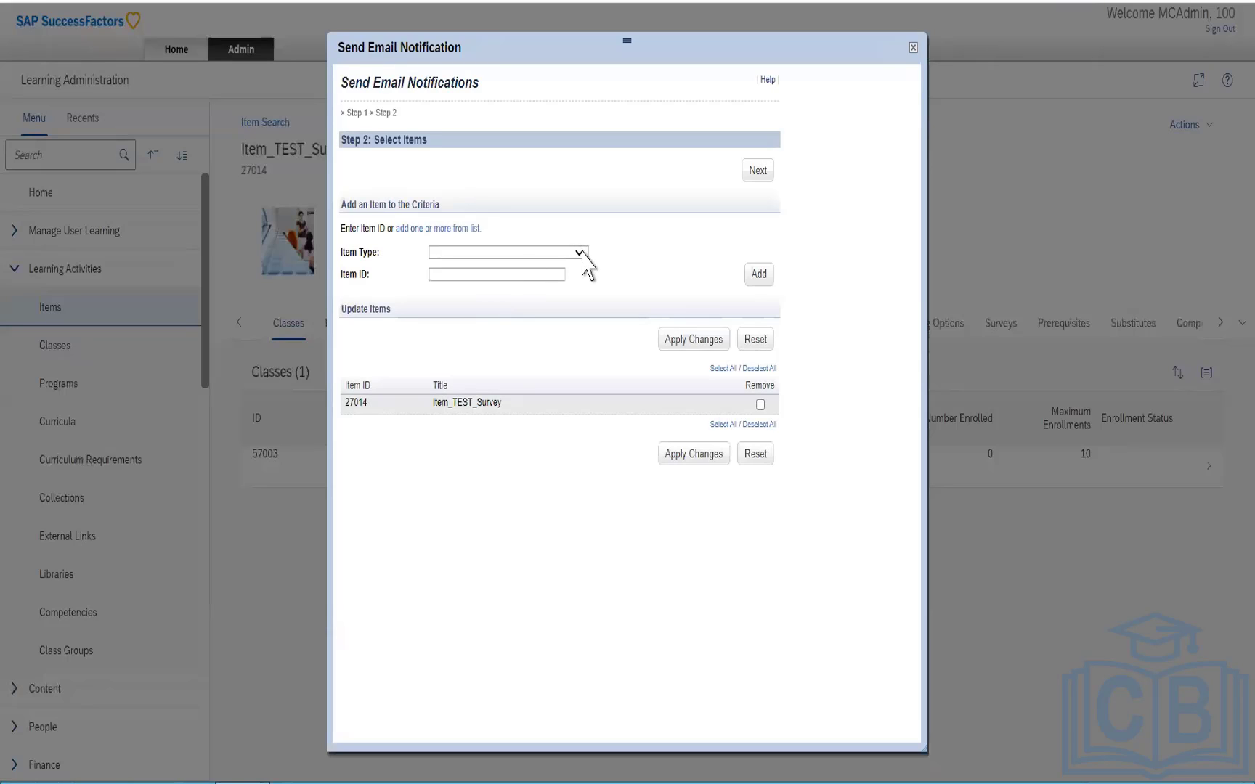
{"action": "left_click", "coordinate": [580, 255]}
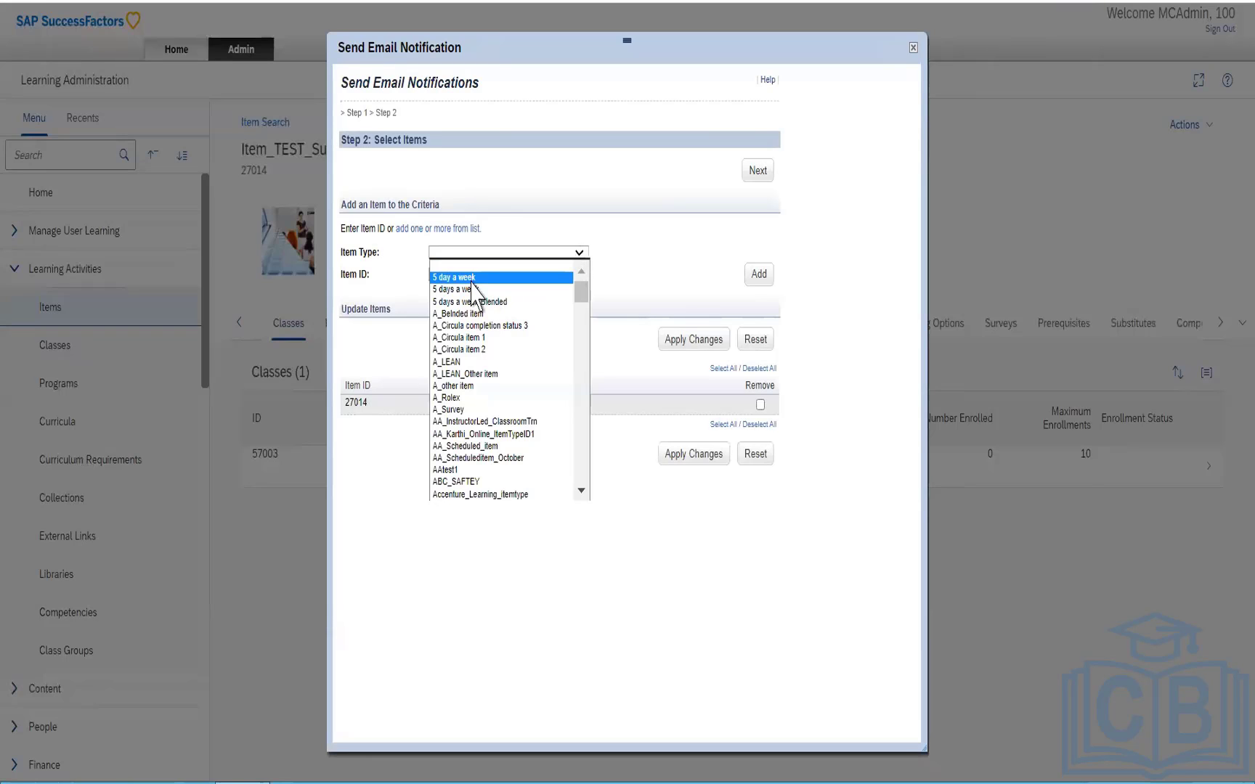
{"action": "left_click", "coordinate": [468, 375]}
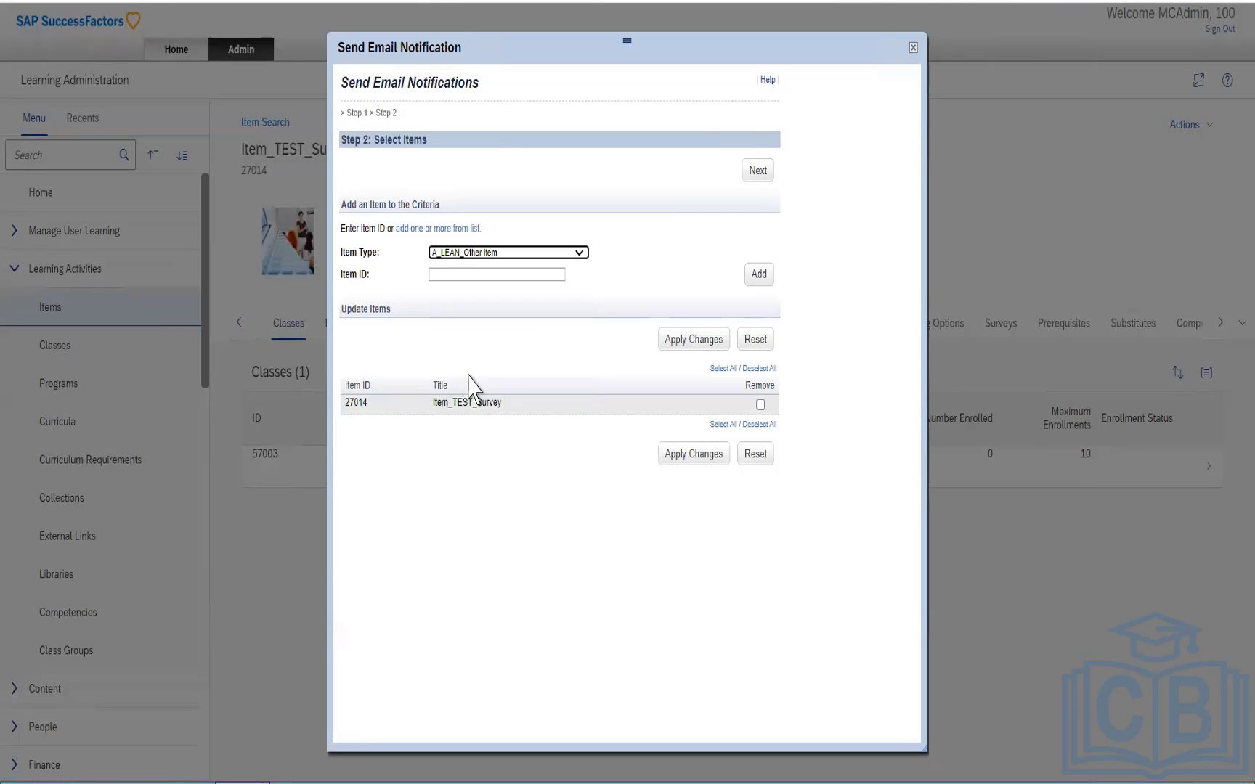
{"action": "left_click", "coordinate": [757, 280]}
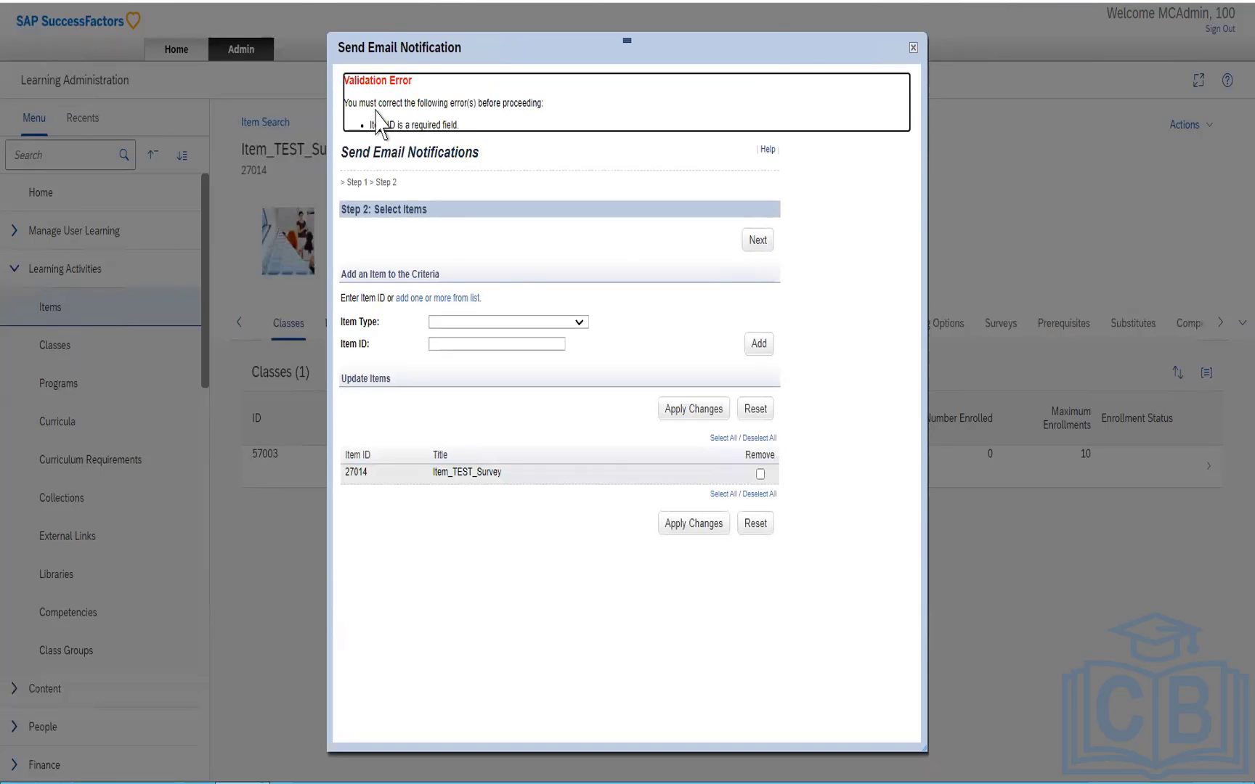
Step: Select A_LEAN_Other item as the item type again, leave the item ID empty and close the email notification setup
{"action": "left_click", "coordinate": [577, 322]}
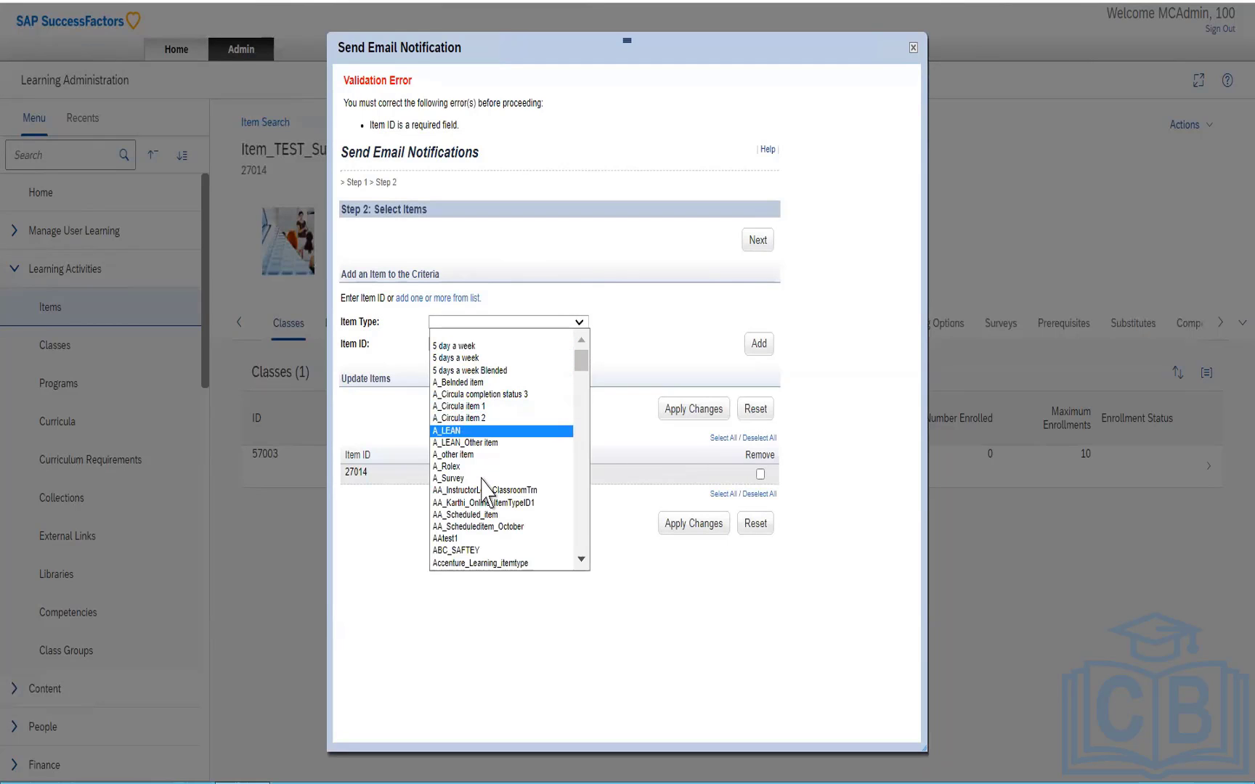
{"action": "left_click", "coordinate": [470, 443]}
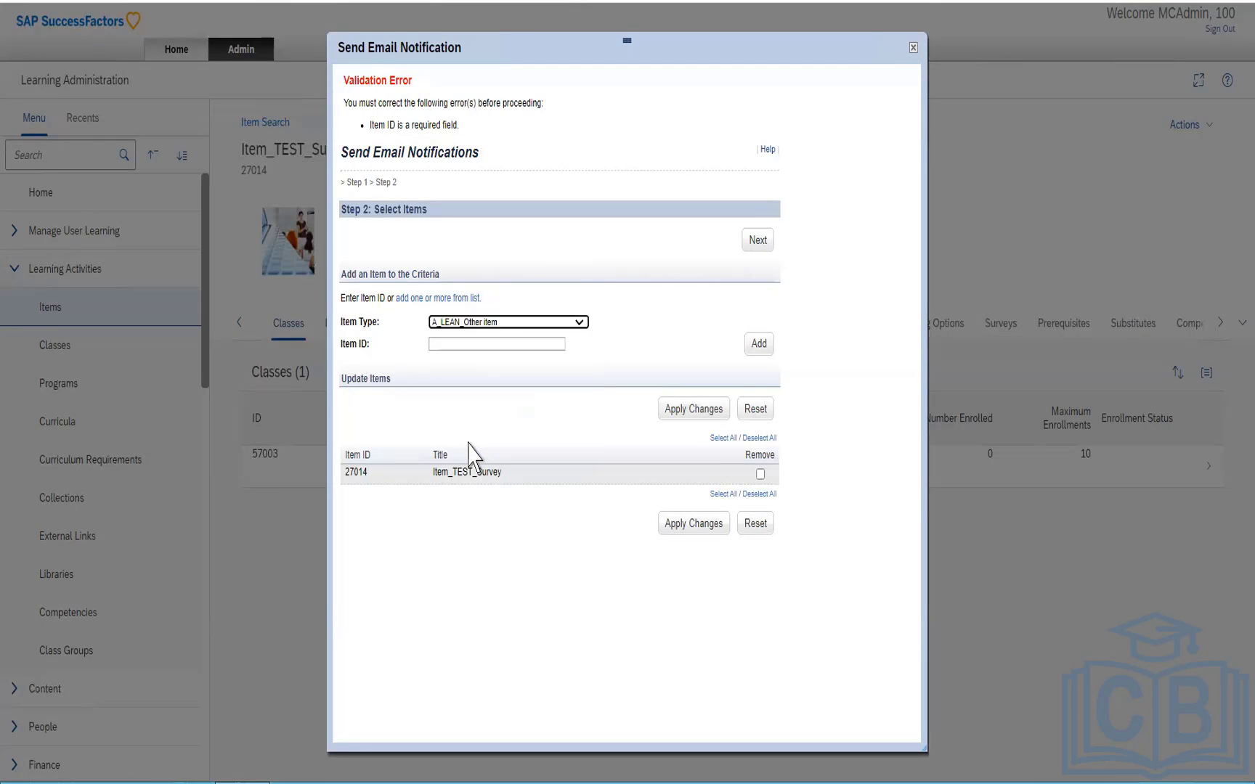
{"action": "left_click", "coordinate": [468, 344]}
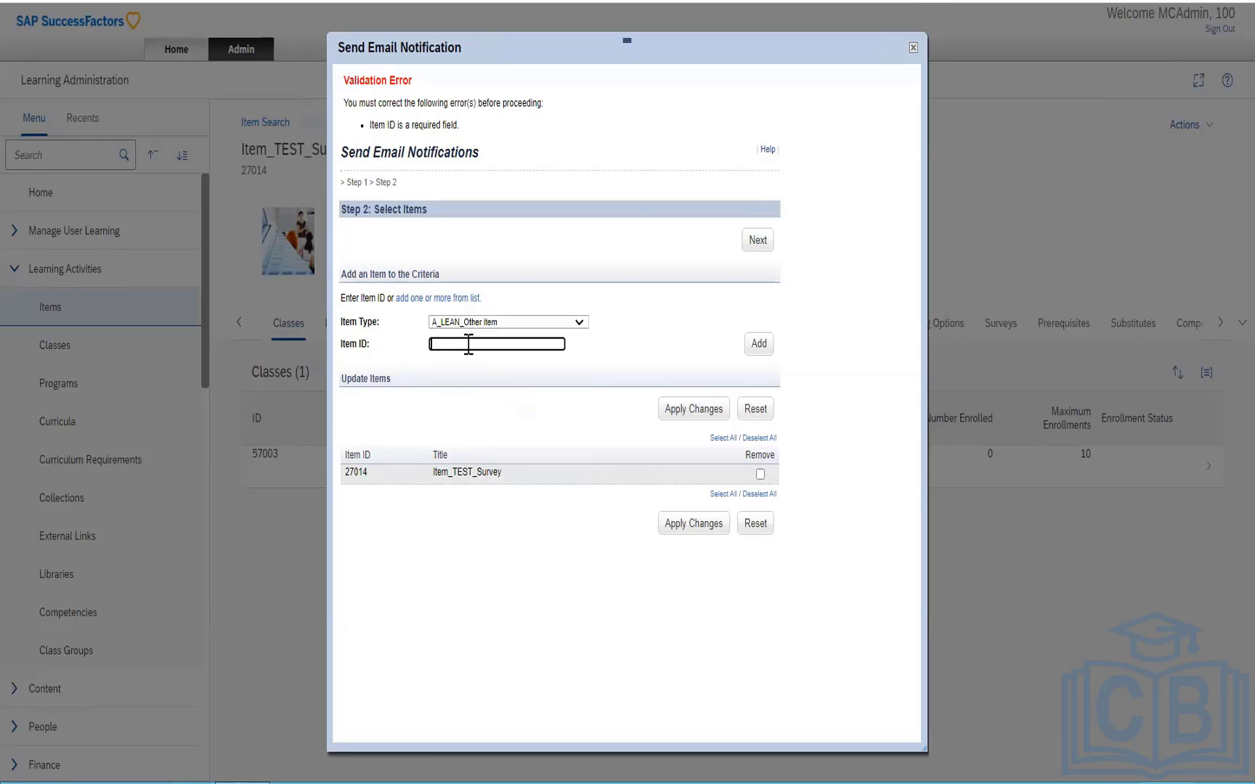
{"action": "left_click", "coordinate": [913, 49]}
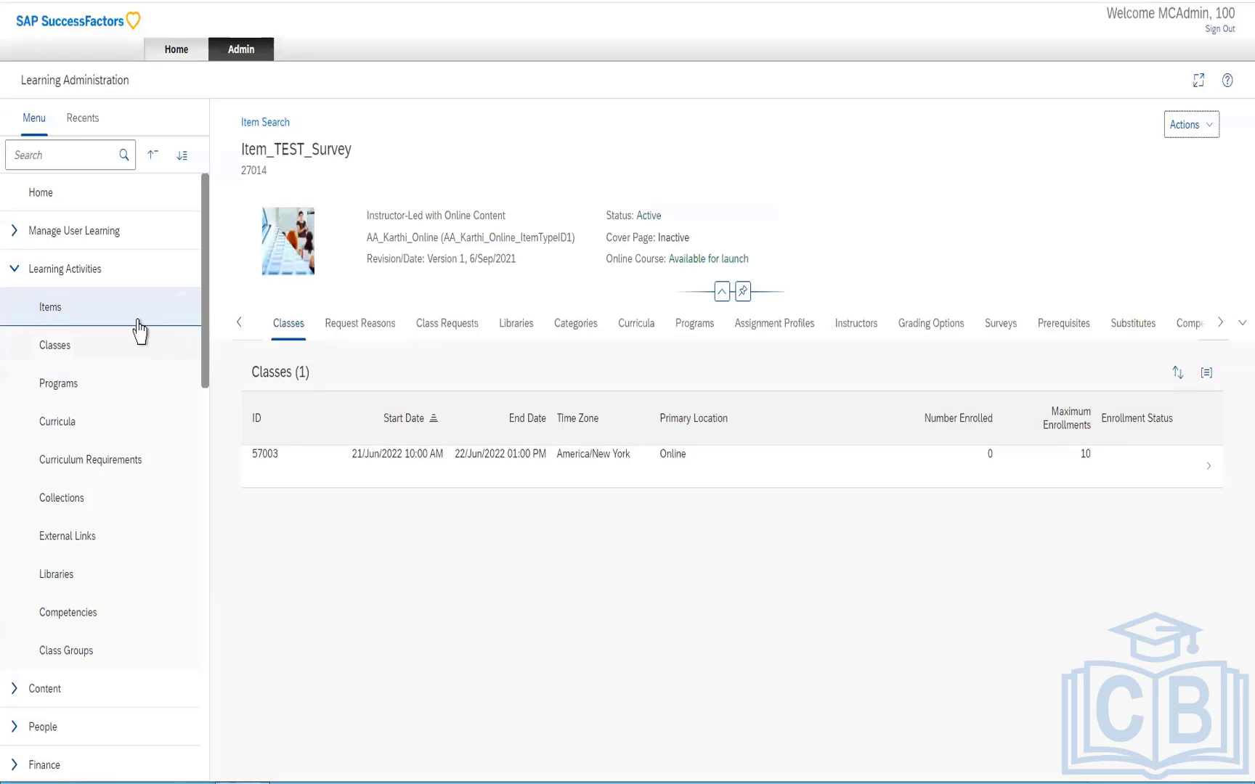
Step: Search all learning items without filters and look over the item list and the search criteria
{"action": "left_click", "coordinate": [135, 309]}
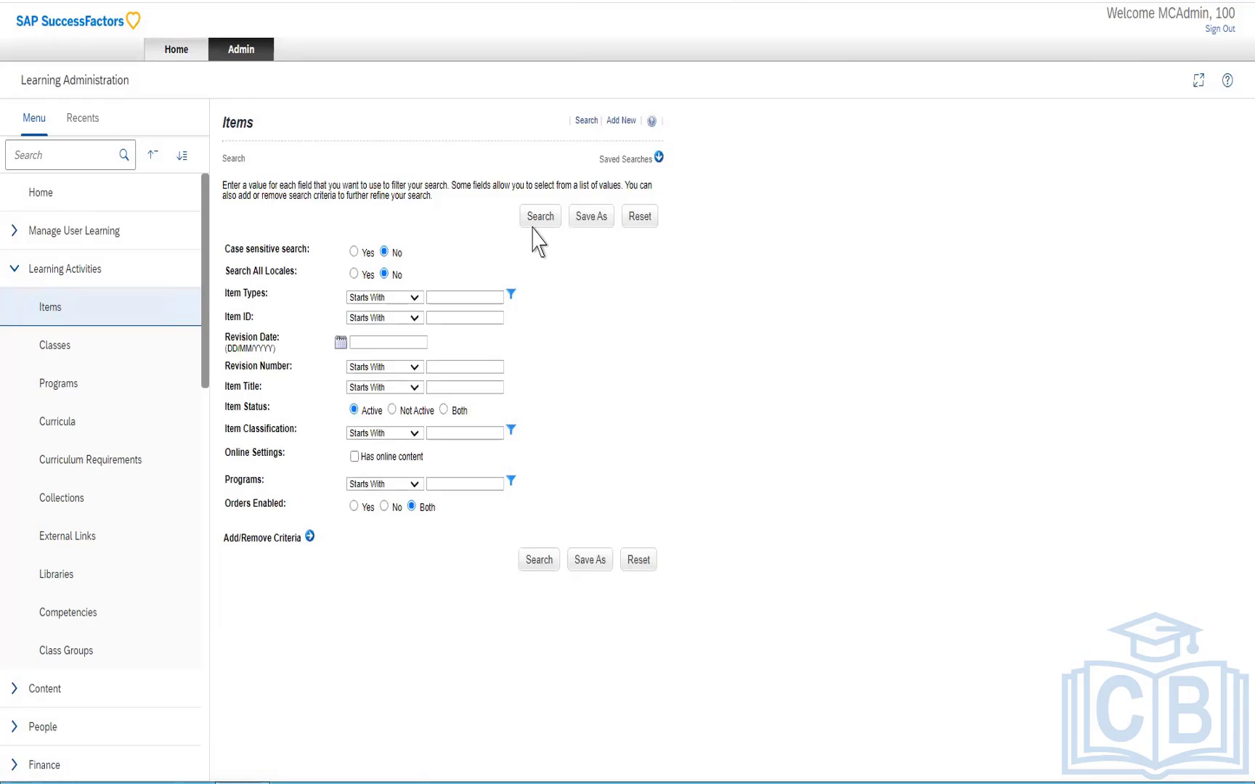
{"action": "left_click", "coordinate": [540, 216]}
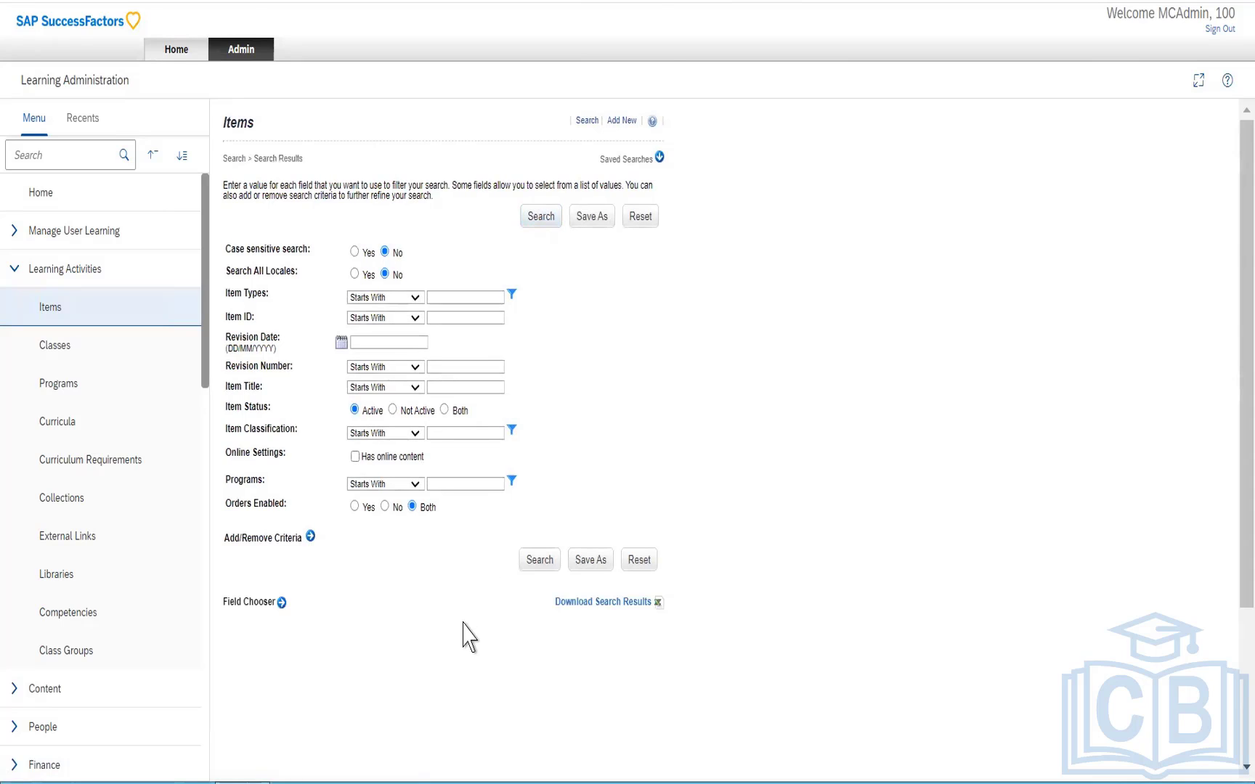
{"action": "scroll", "coordinate": [466, 628], "scroll_direction": "down", "scroll_amount": 3}
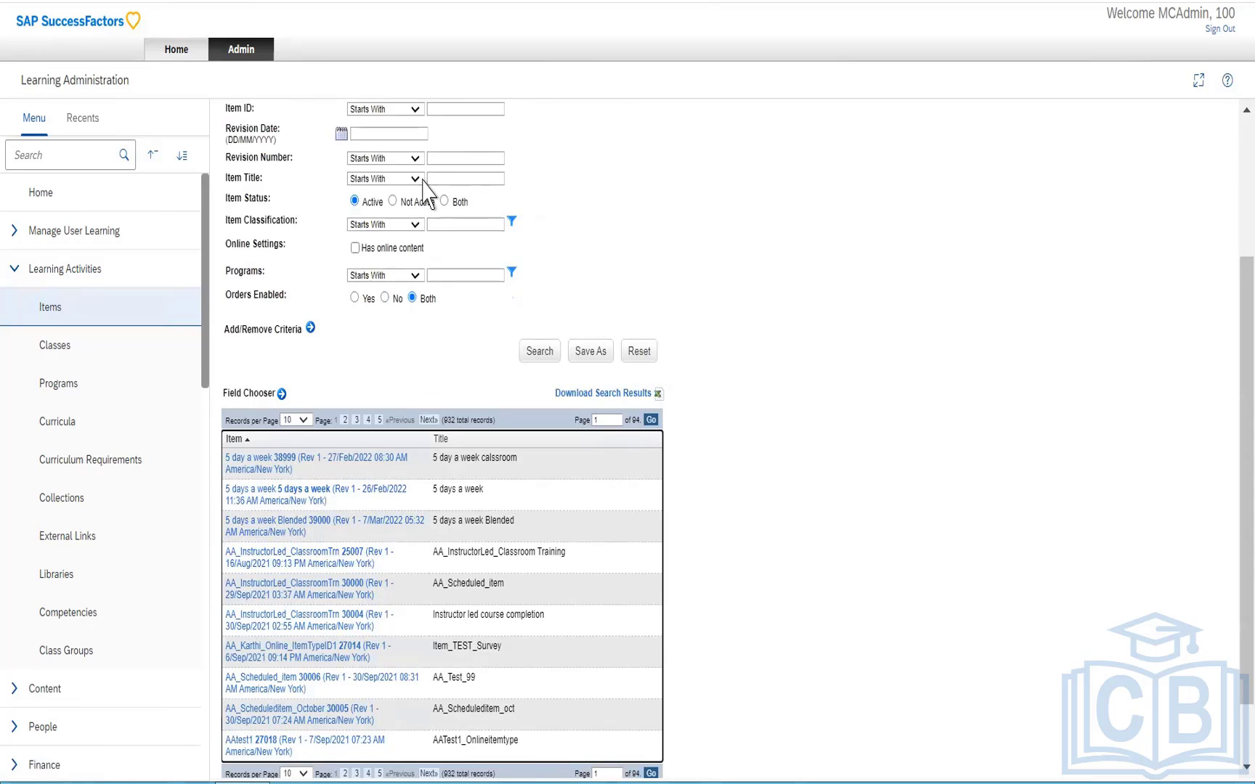
{"action": "scroll", "coordinate": [422, 180], "scroll_direction": "up", "scroll_amount": 2}
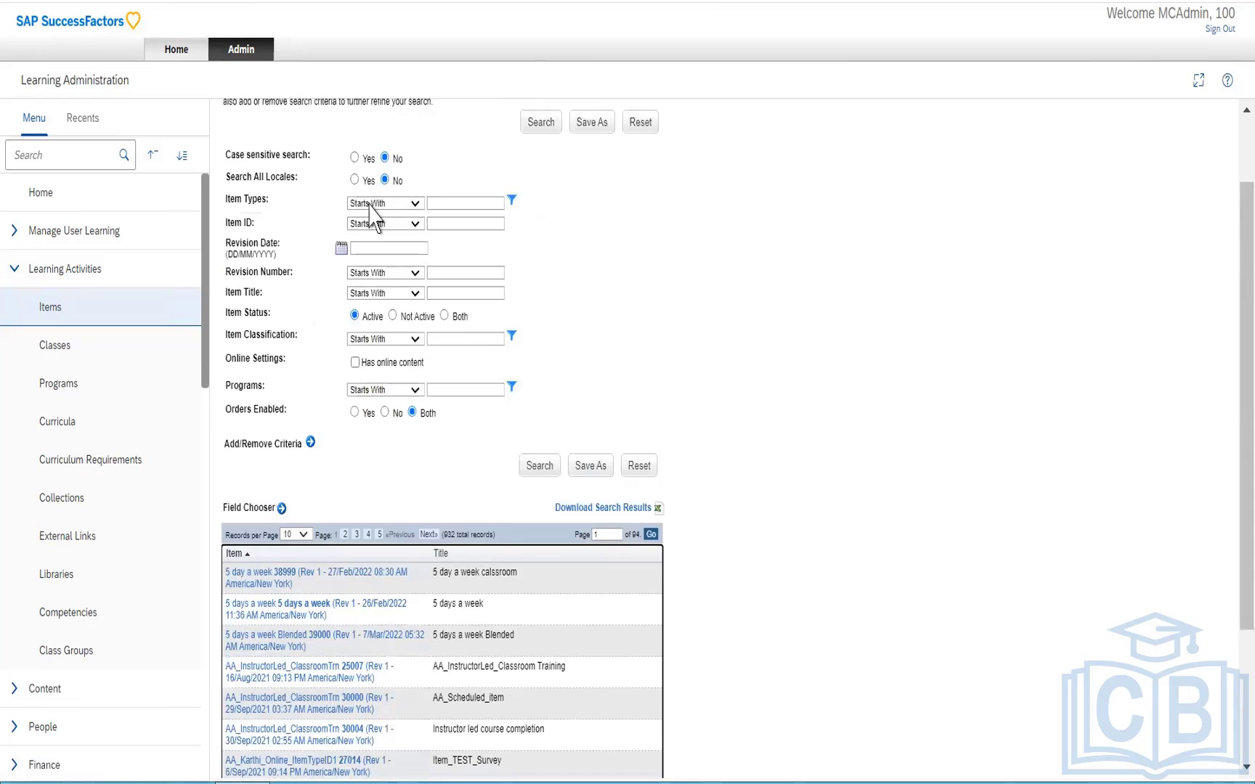
{"action": "scroll", "coordinate": [766, 331], "scroll_direction": "up", "scroll_amount": 2}
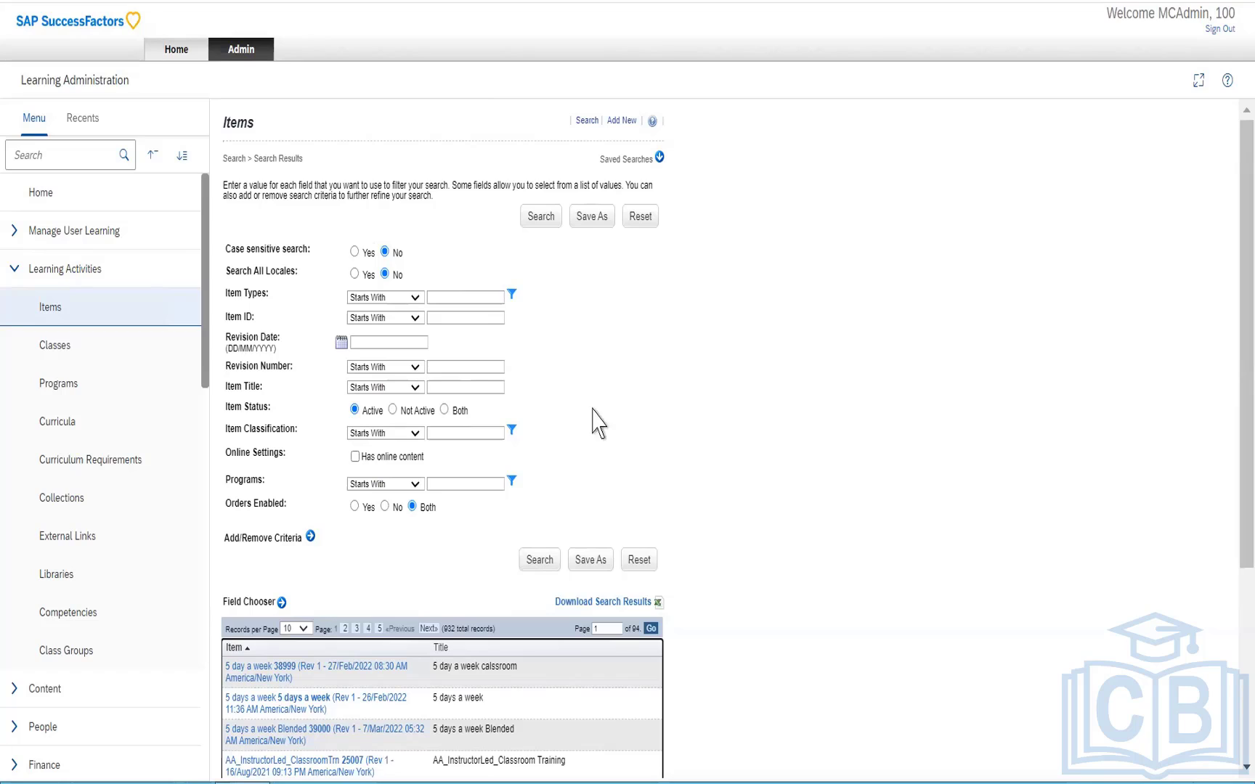
Step: Search the learning items for those whose item type contains "lean"
{"action": "left_click", "coordinate": [415, 298]}
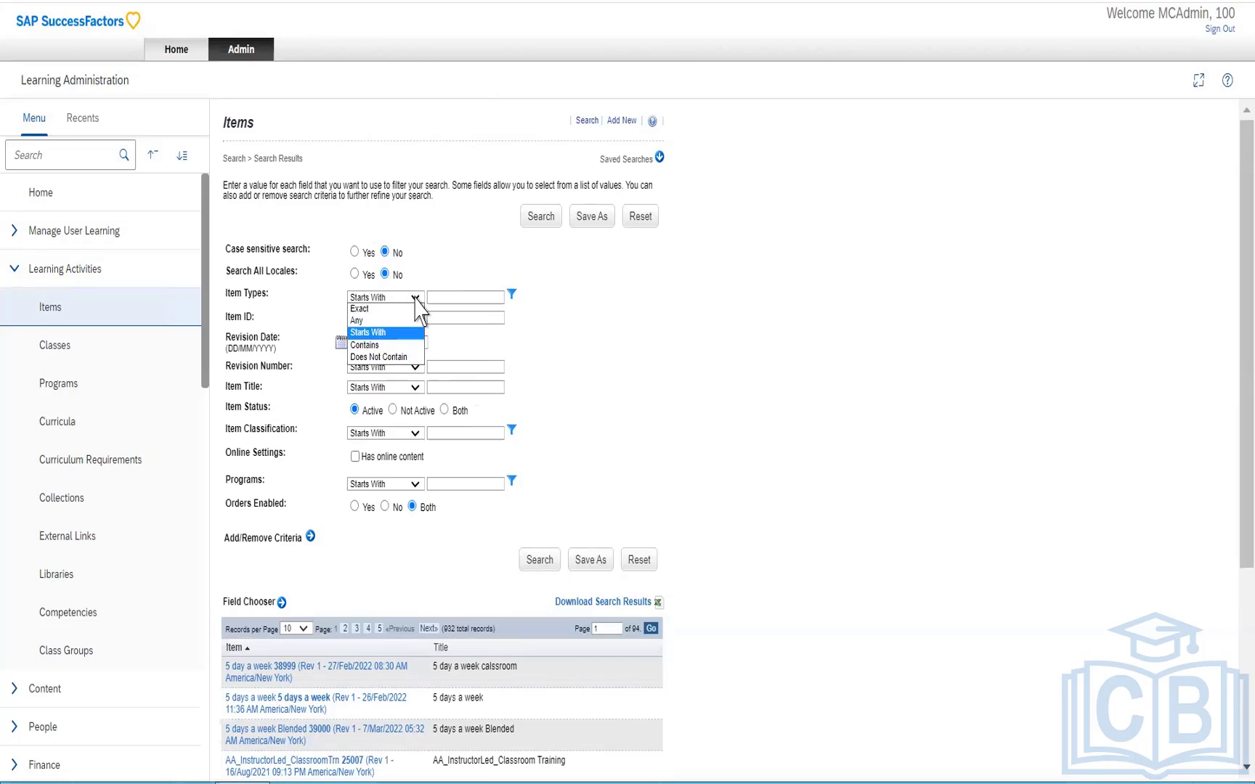
{"action": "left_click", "coordinate": [374, 346]}
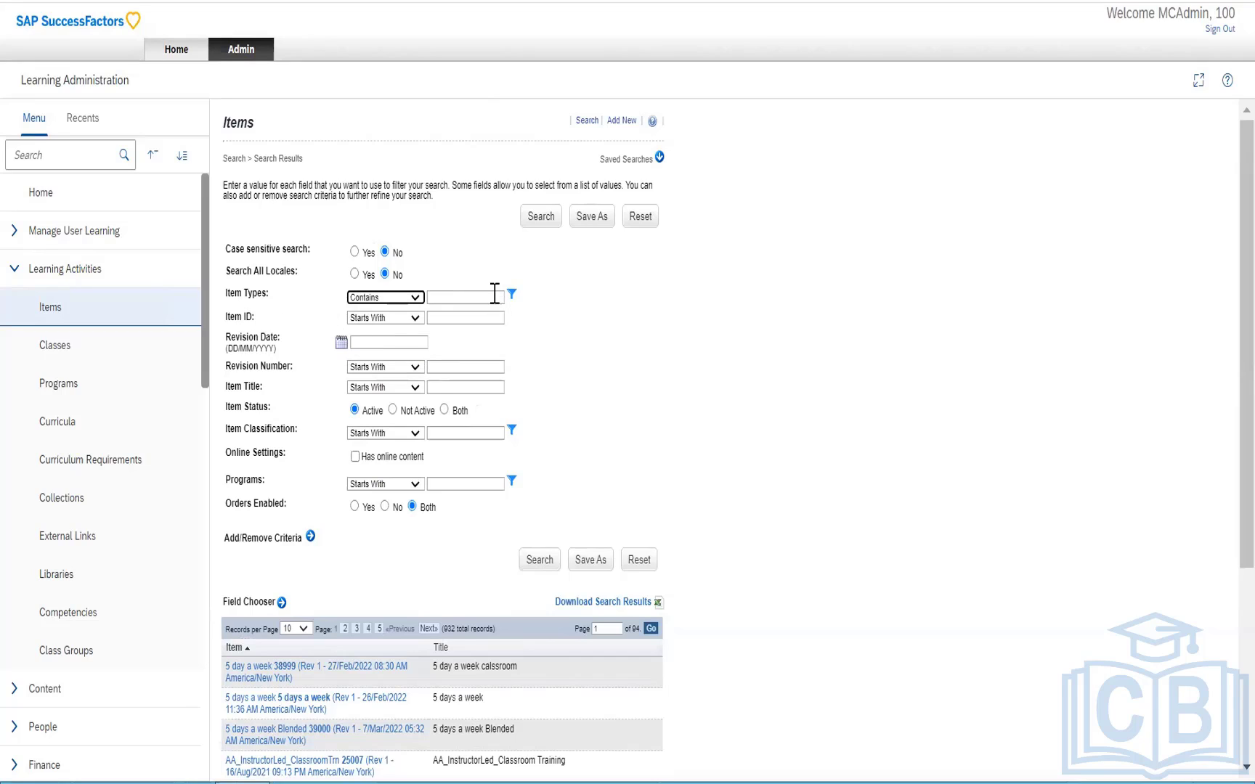
{"action": "left_click", "coordinate": [492, 294]}
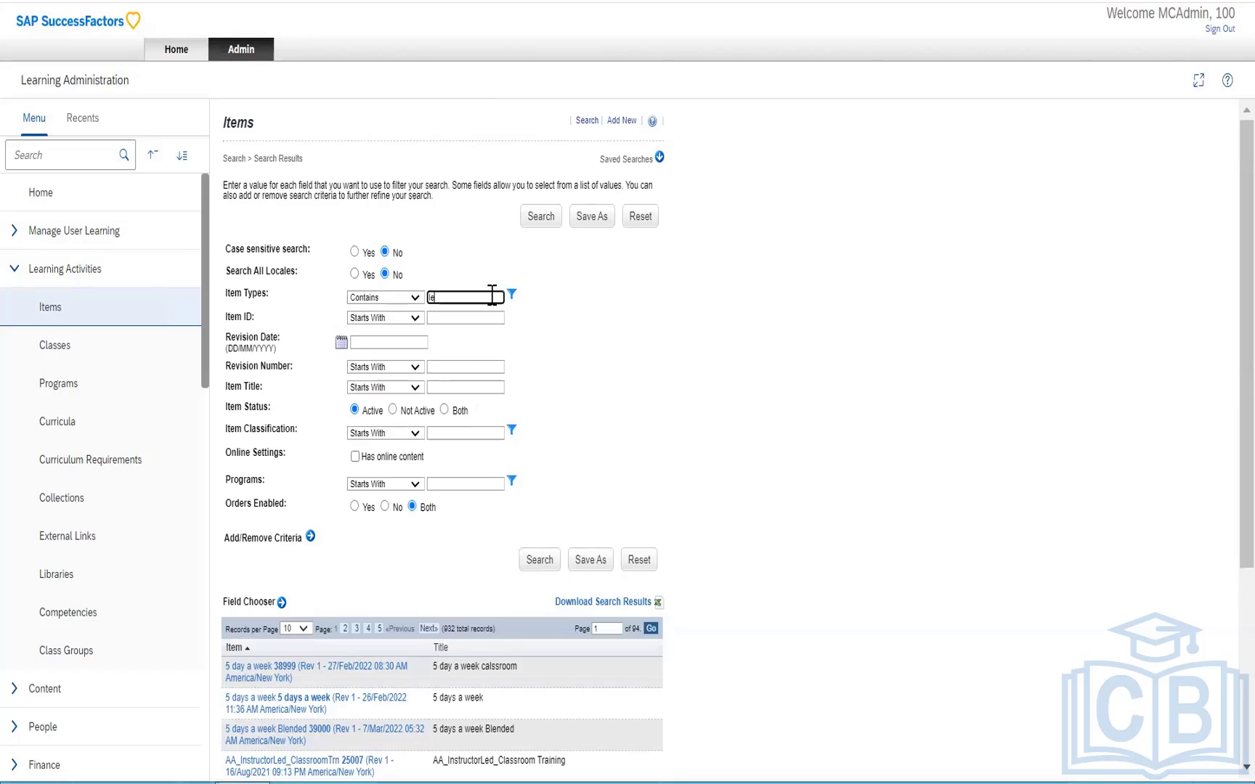
{"action": "type", "text": "lean"}
{"action": "left_click", "coordinate": [540, 218]}
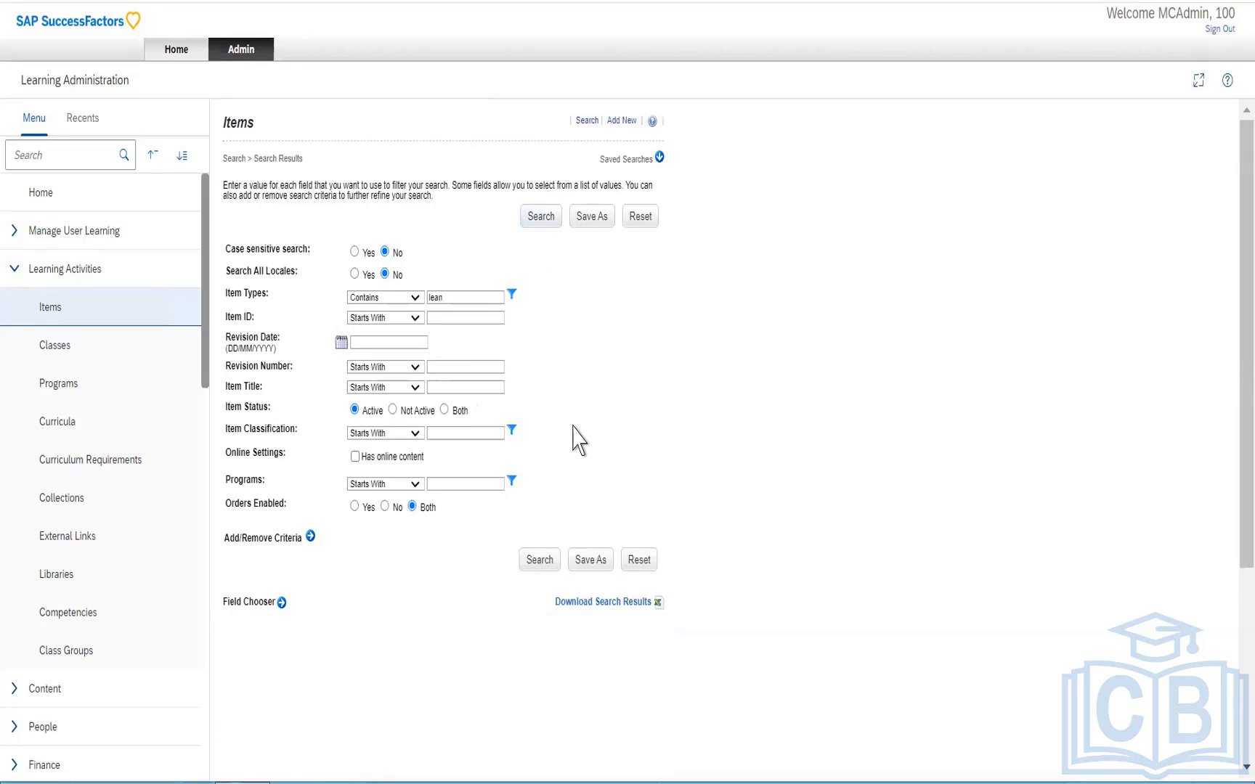
Step: Open the A_LEAN item titled Scheduled item Test from the search results and look up its item ID
{"action": "scroll", "coordinate": [574, 426], "scroll_direction": "down", "scroll_amount": 4}
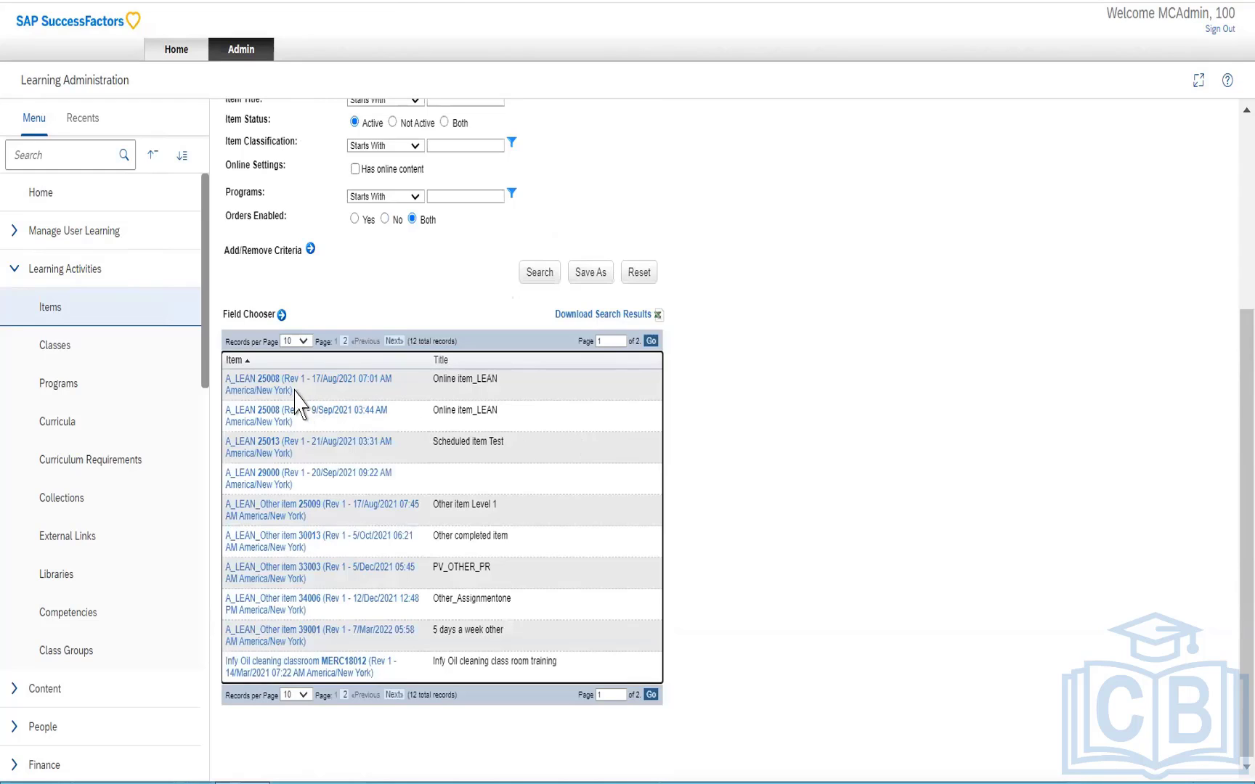
{"action": "left_click", "coordinate": [269, 458]}
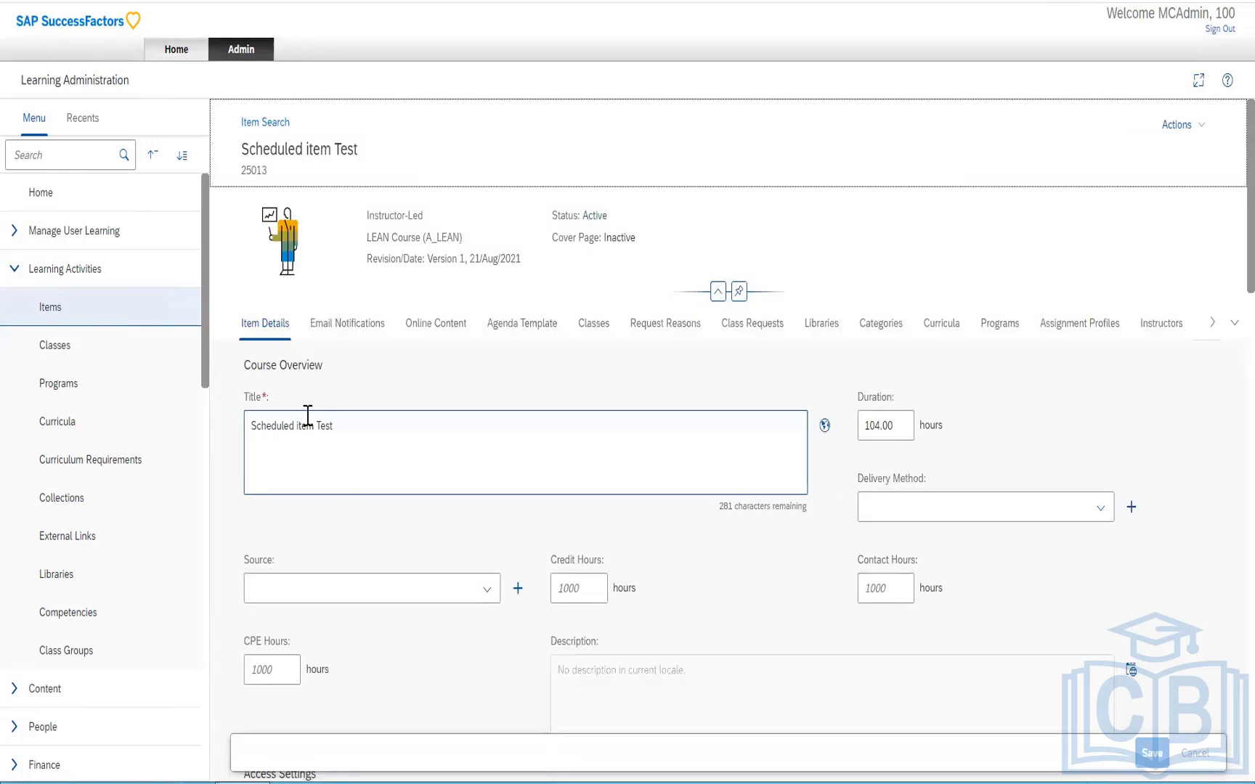
{"action": "left_click_drag", "start_coordinate": [236, 172], "coordinate": [267, 174]}
{"action": "scroll", "coordinate": [269, 186], "scroll_direction": "down", "scroll_amount": 2}
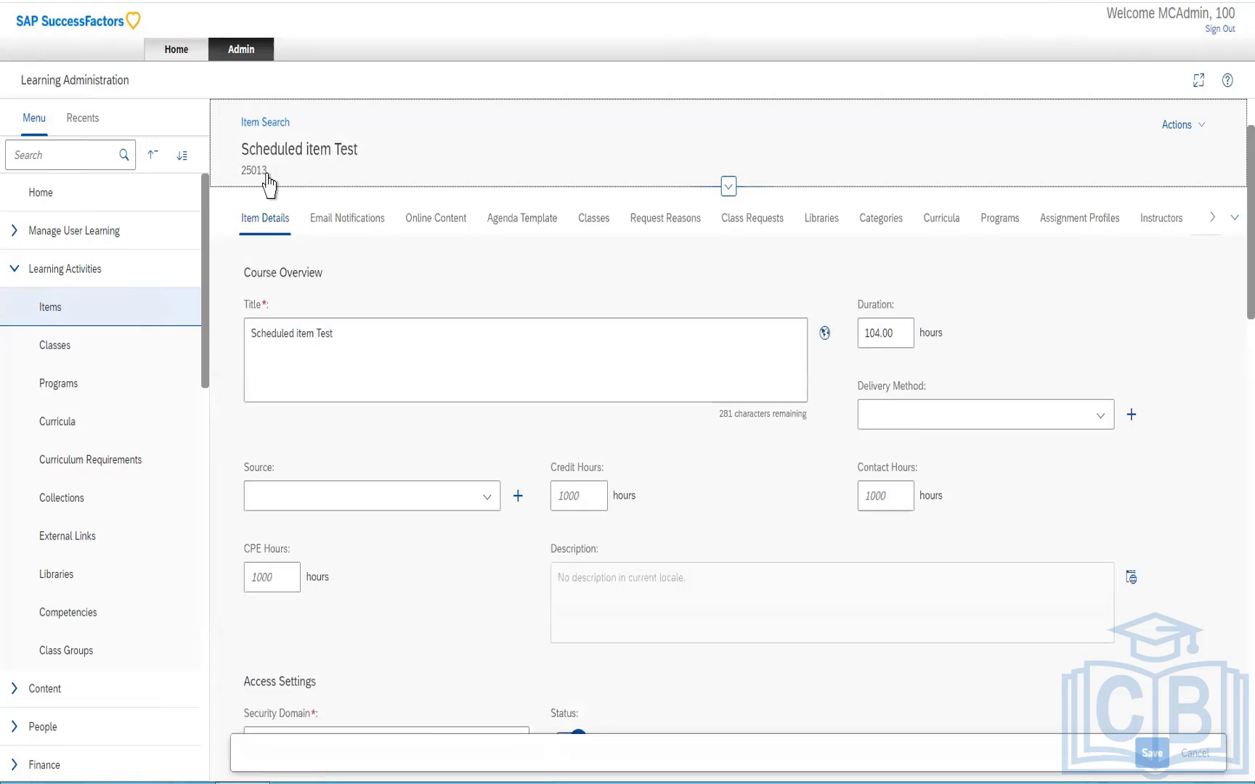
{"action": "scroll", "coordinate": [434, 322], "scroll_direction": "up", "scroll_amount": 2}
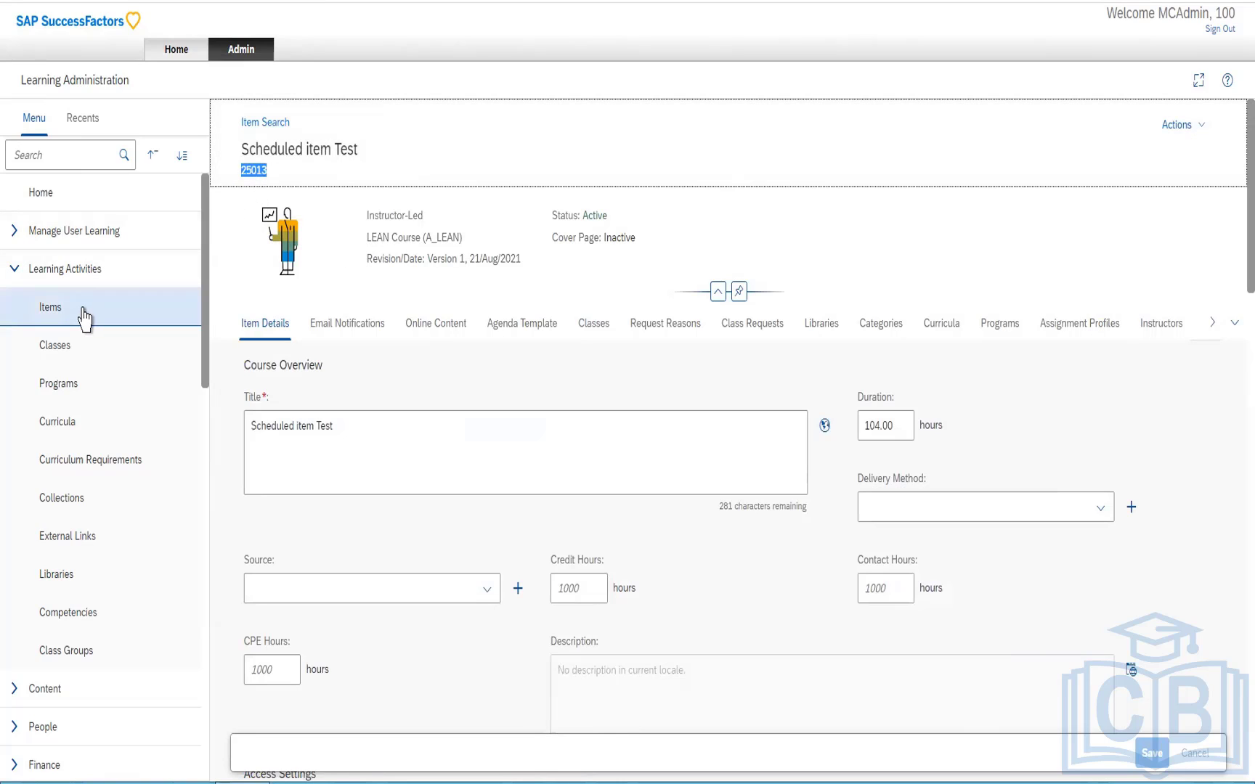
Step: Reopen the recently viewed Item_TEST_Survey item, view its classes and start sending an email notification for it
{"action": "left_click", "coordinate": [77, 119]}
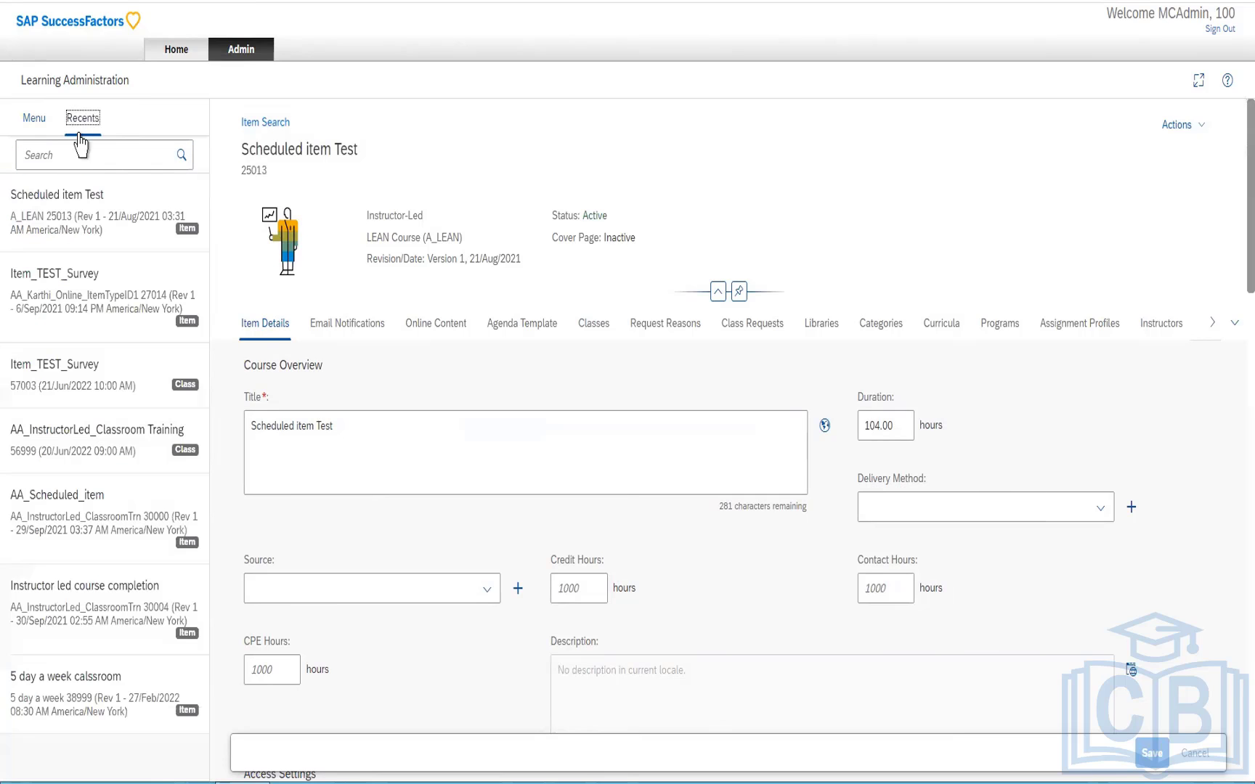
{"action": "left_click", "coordinate": [83, 291]}
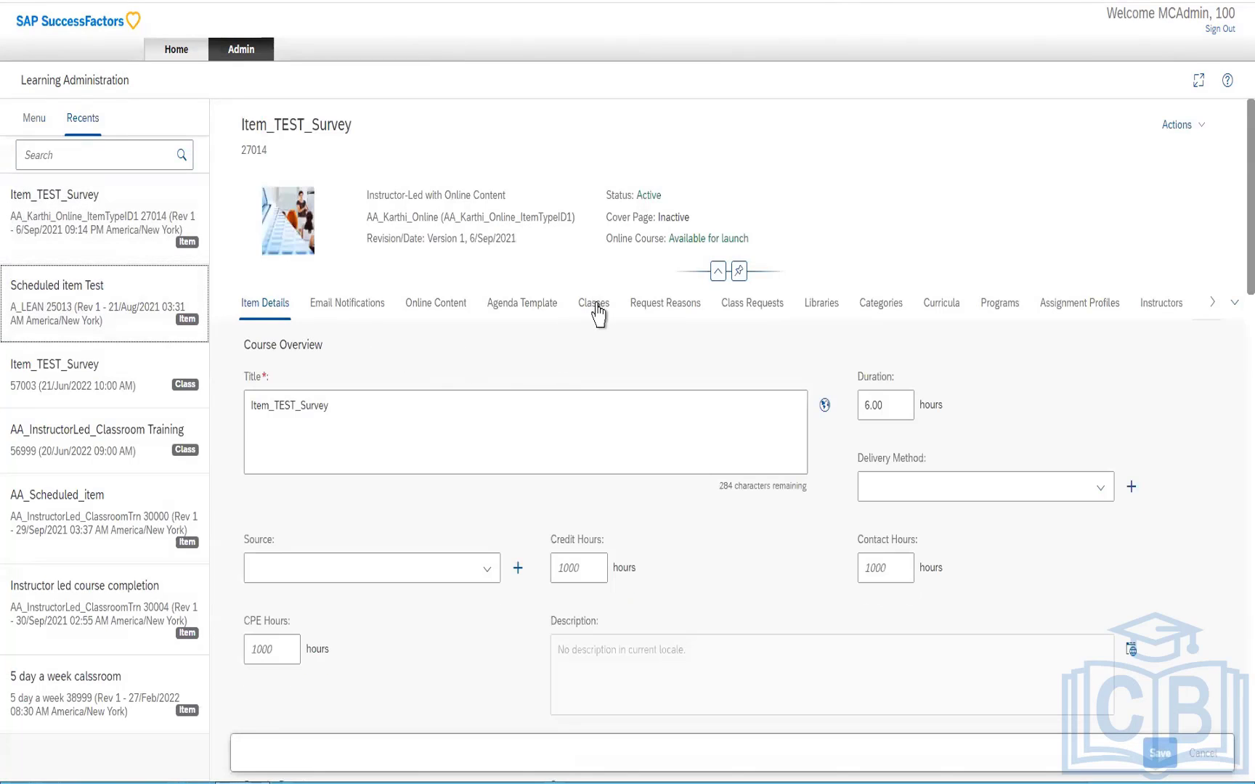
{"action": "left_click", "coordinate": [593, 303]}
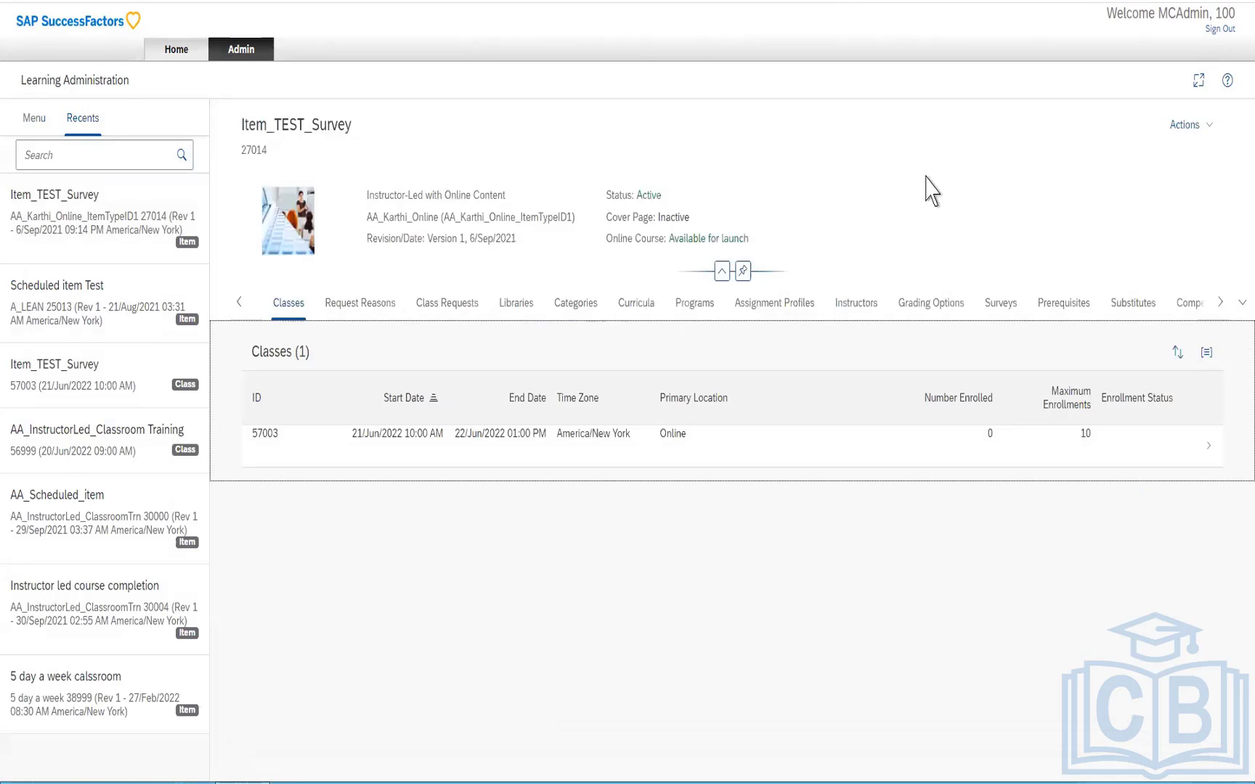
{"action": "left_click", "coordinate": [1181, 129]}
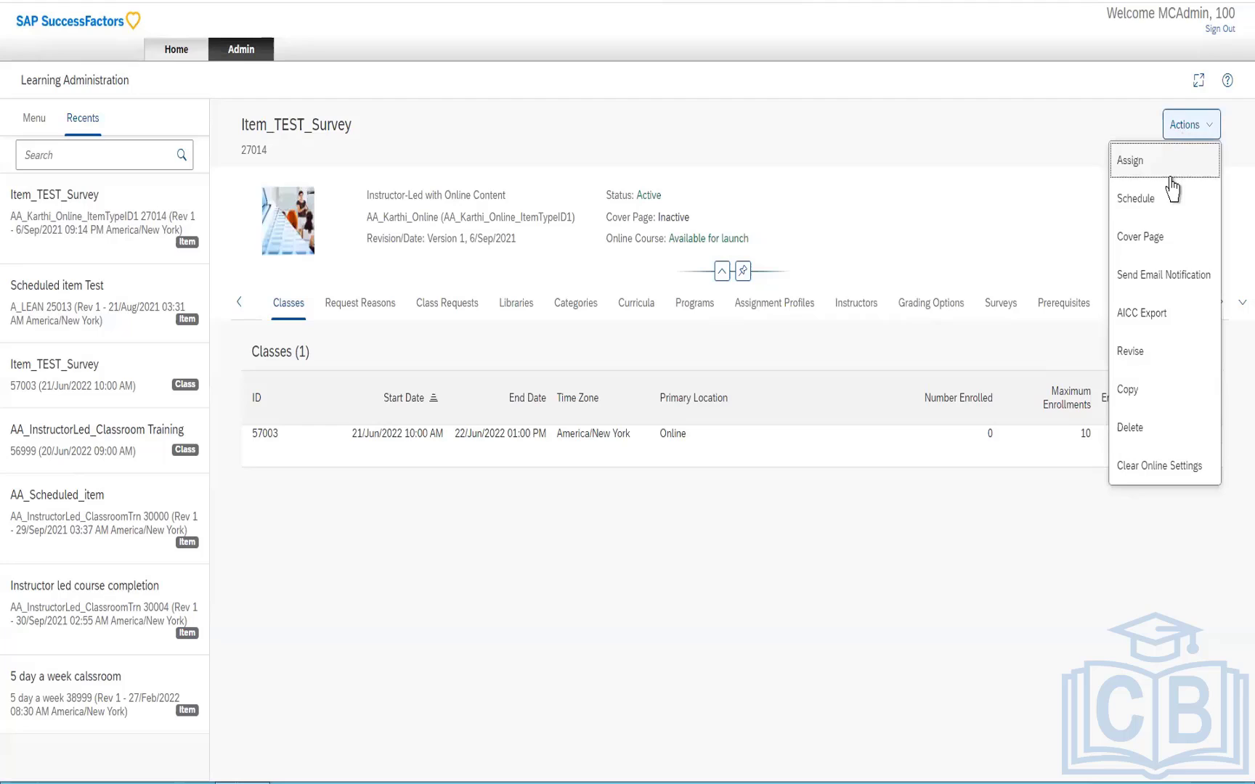
{"action": "left_click", "coordinate": [1152, 283]}
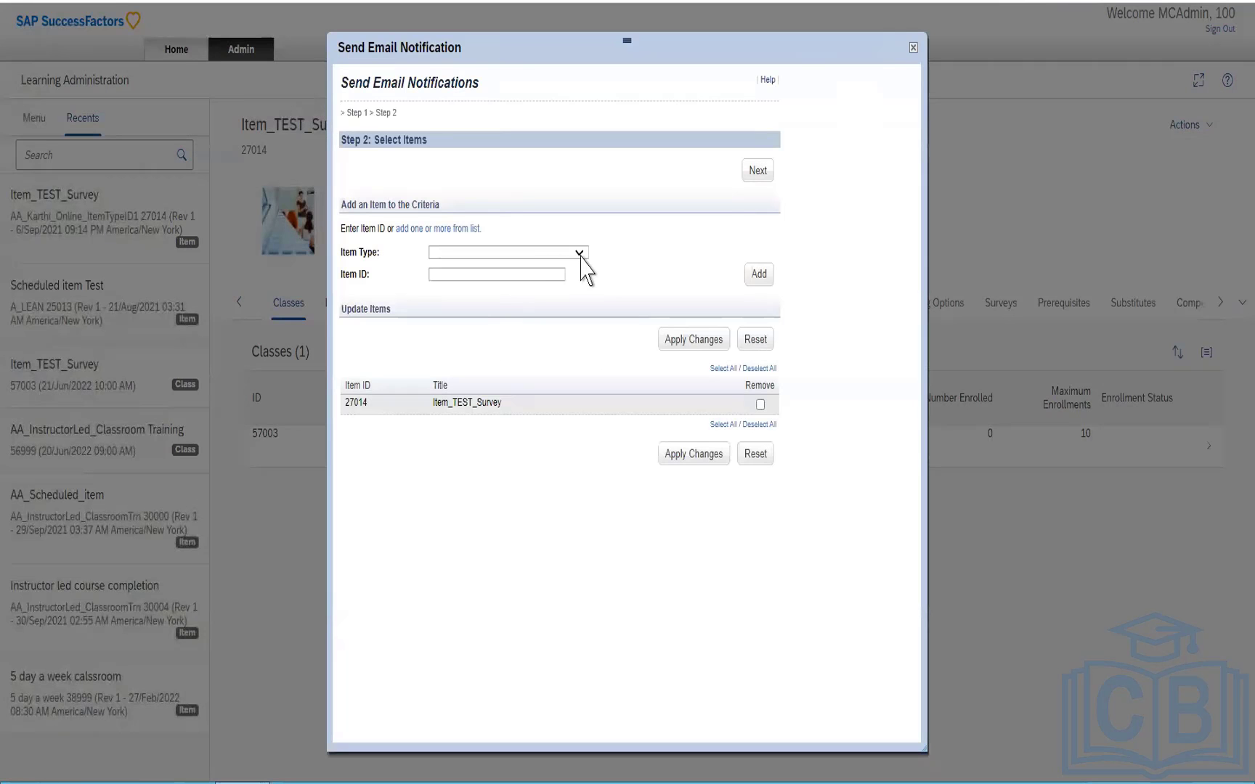
Step: Add the A_LEAN item with ID 25013 to the notification's item criteria and apply the changes
{"action": "left_click", "coordinate": [580, 255]}
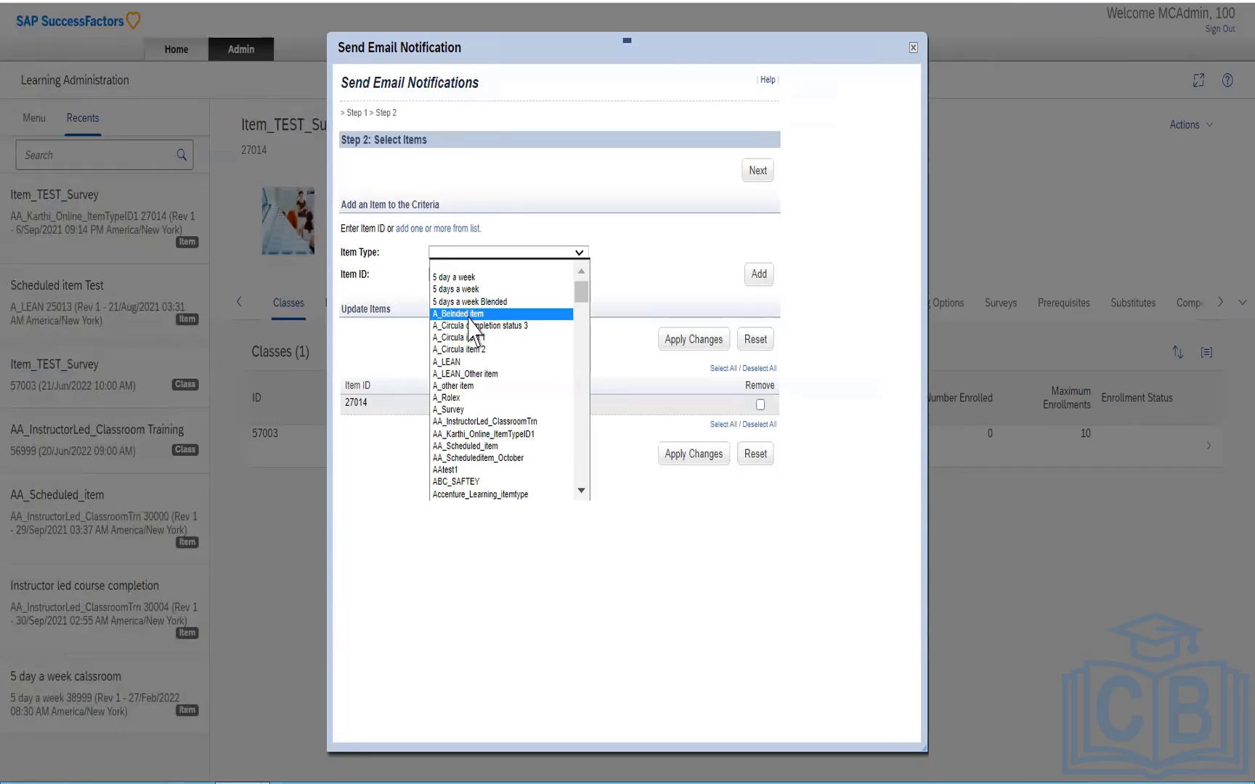
{"action": "left_click", "coordinate": [454, 361]}
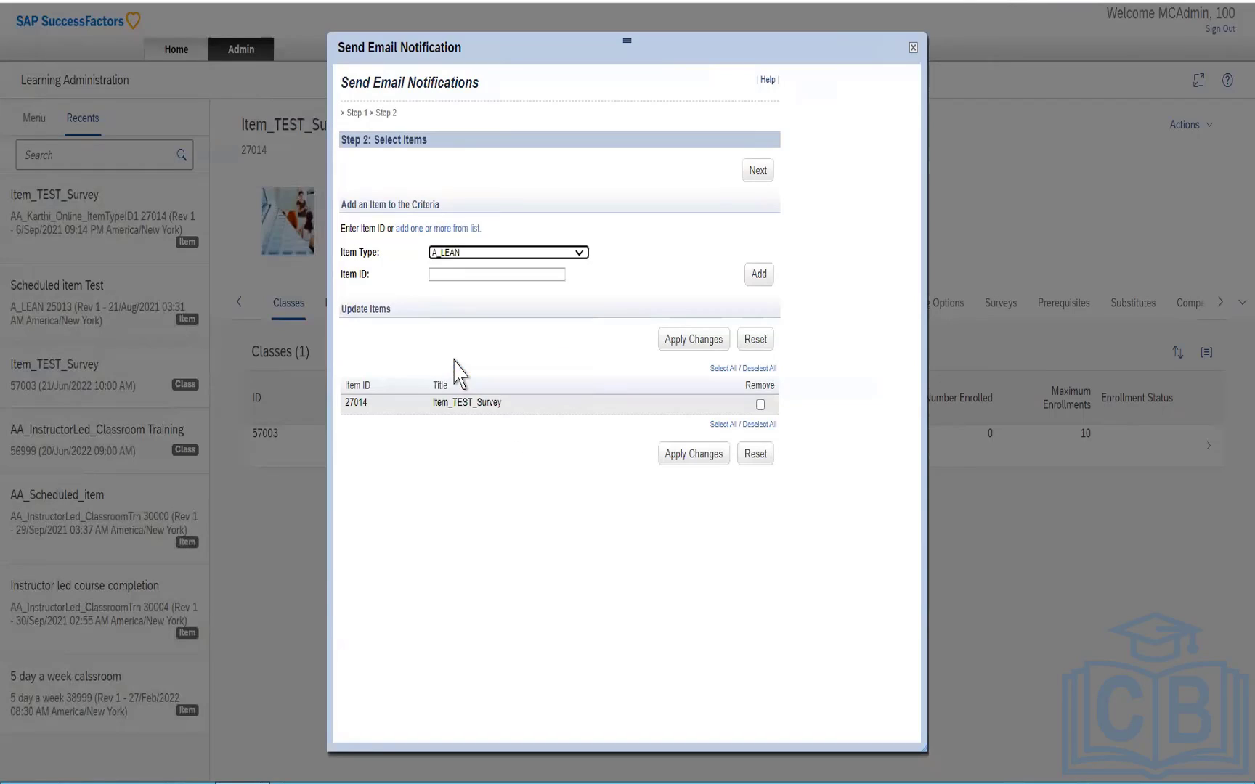
{"action": "left_click", "coordinate": [460, 275]}
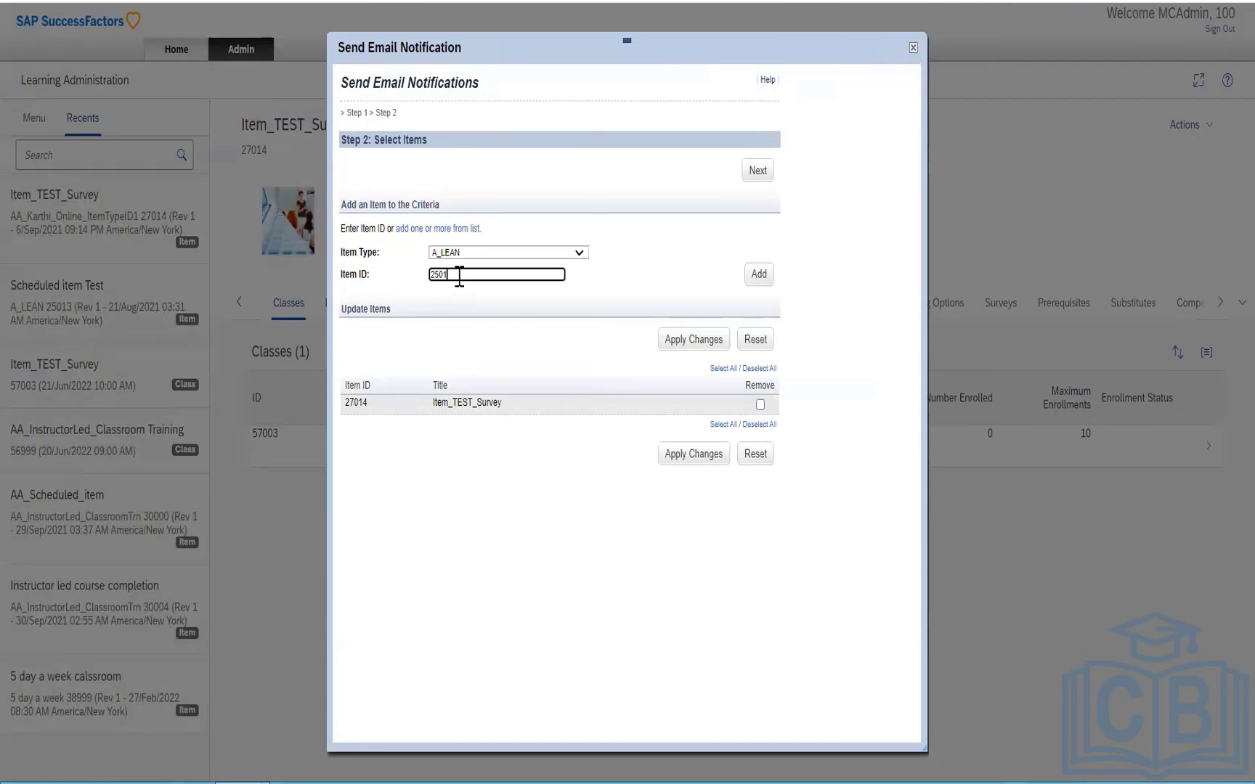
{"action": "left_click", "coordinate": [763, 285]}
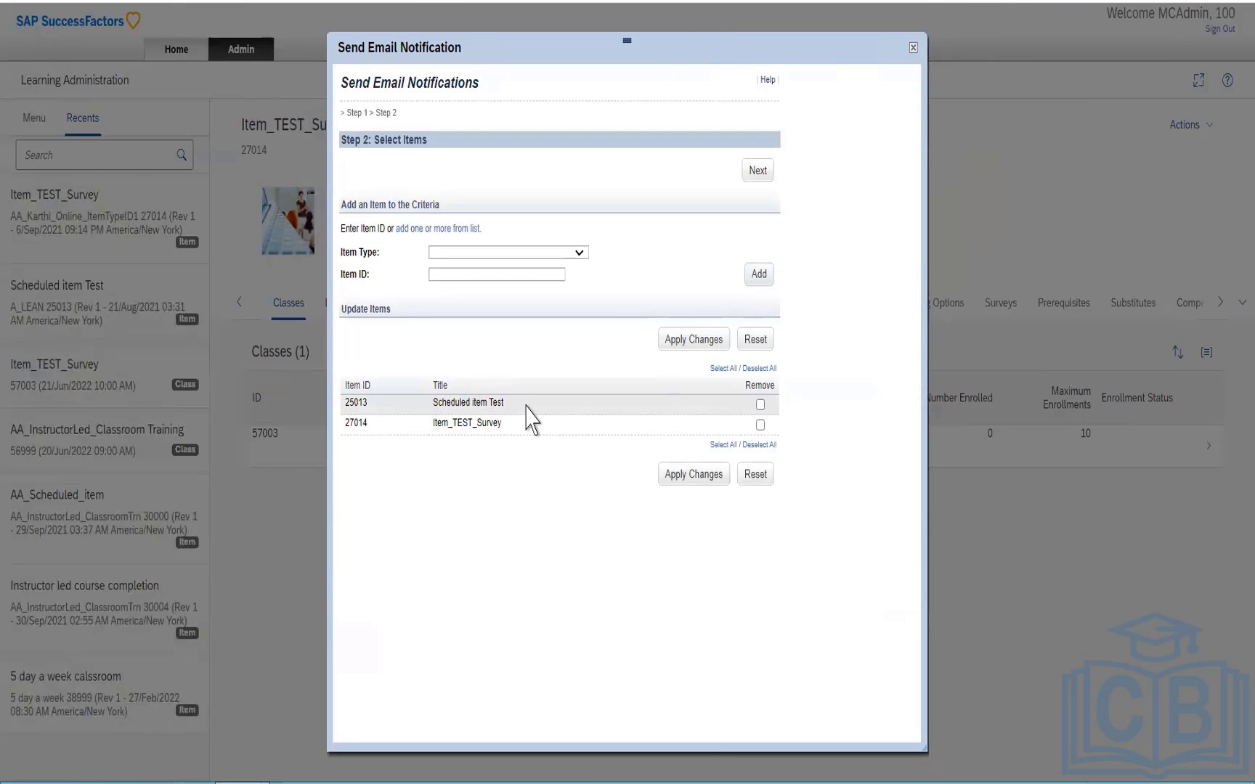
{"action": "left_click", "coordinate": [679, 480]}
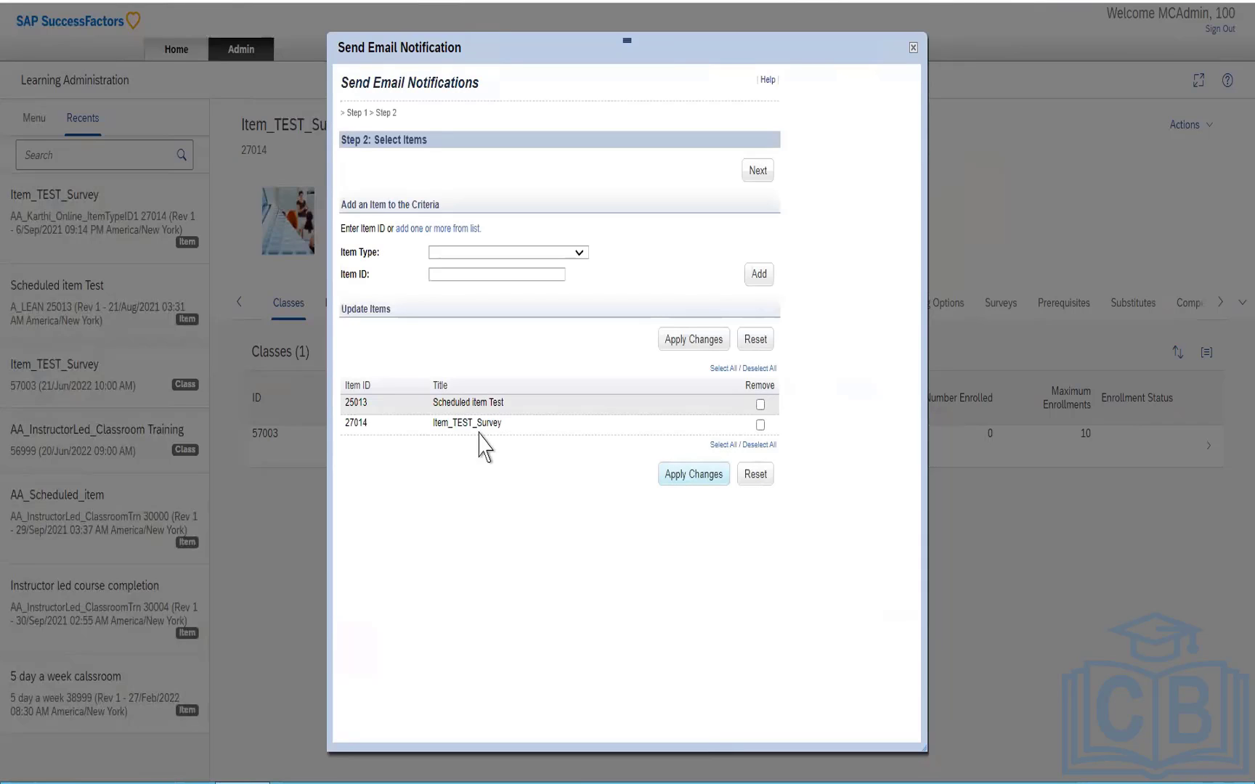
{"action": "left_click_drag", "start_coordinate": [431, 402], "coordinate": [509, 411]}
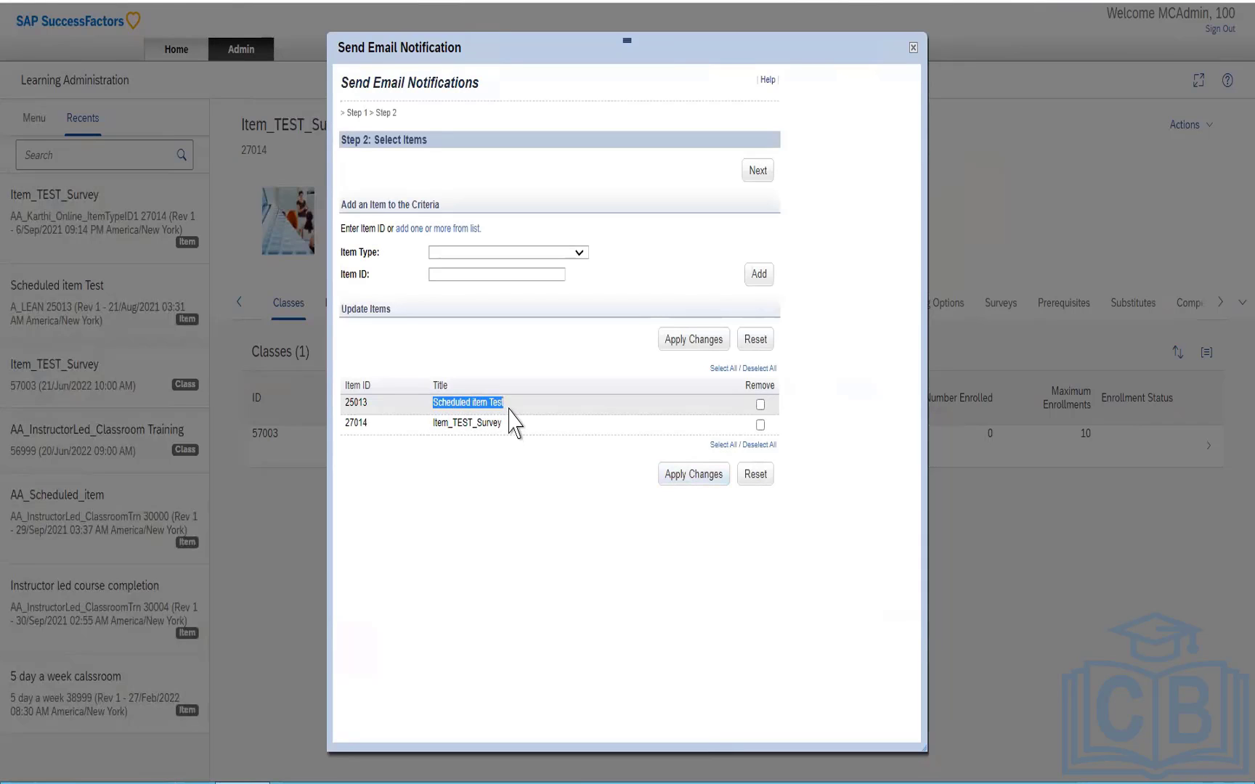
{"action": "double_click", "coordinate": [350, 404]}
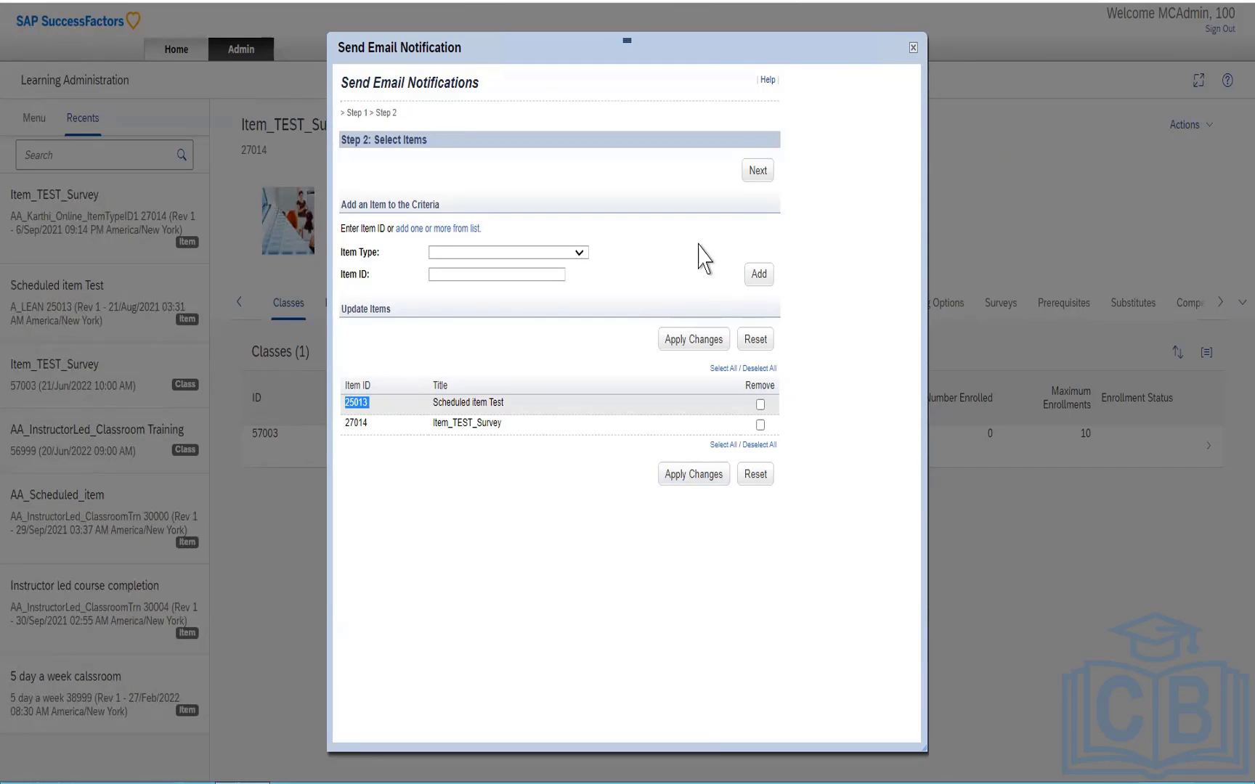
Step: Review the assignment types, refine the notification population by completion status AA_Karthi_Online2_Completed and continue to the user selection
{"action": "left_click", "coordinate": [760, 173]}
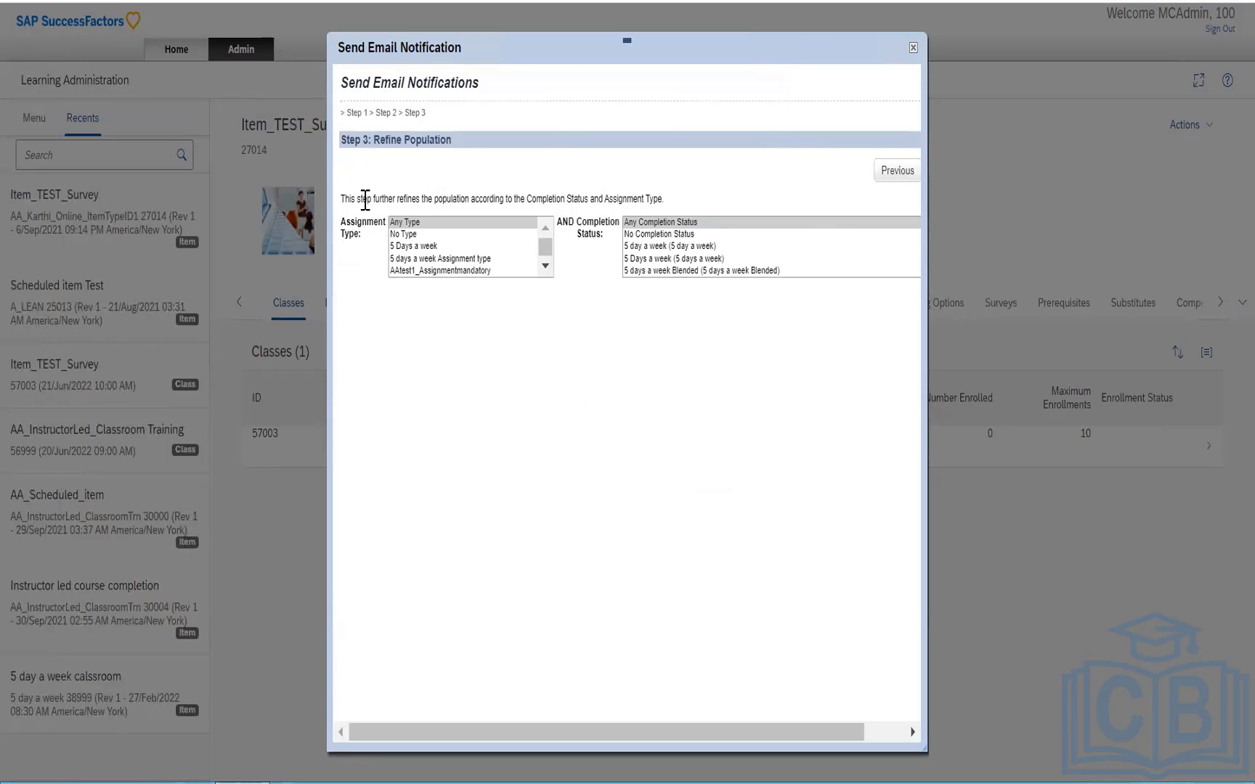
{"action": "left_click_drag", "start_coordinate": [365, 199], "coordinate": [666, 209]}
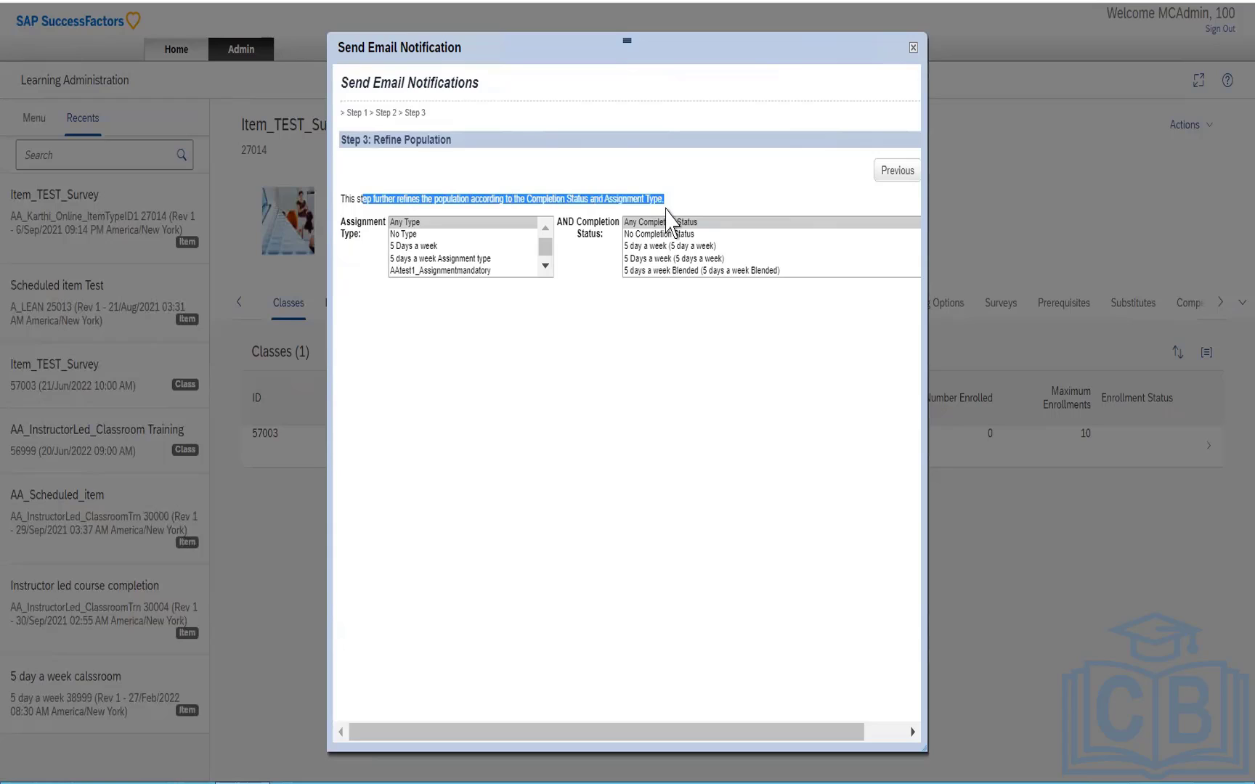
{"action": "left_click", "coordinate": [549, 449]}
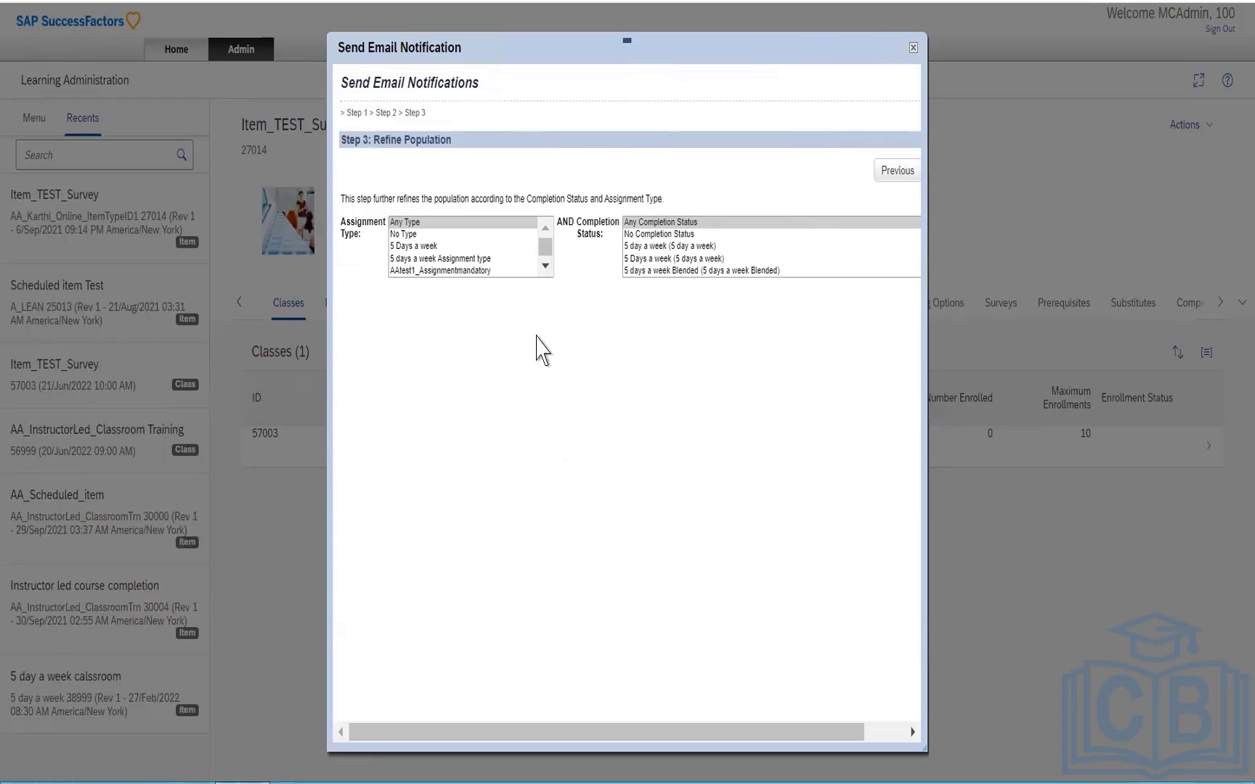
{"action": "left_click", "coordinate": [545, 266]}
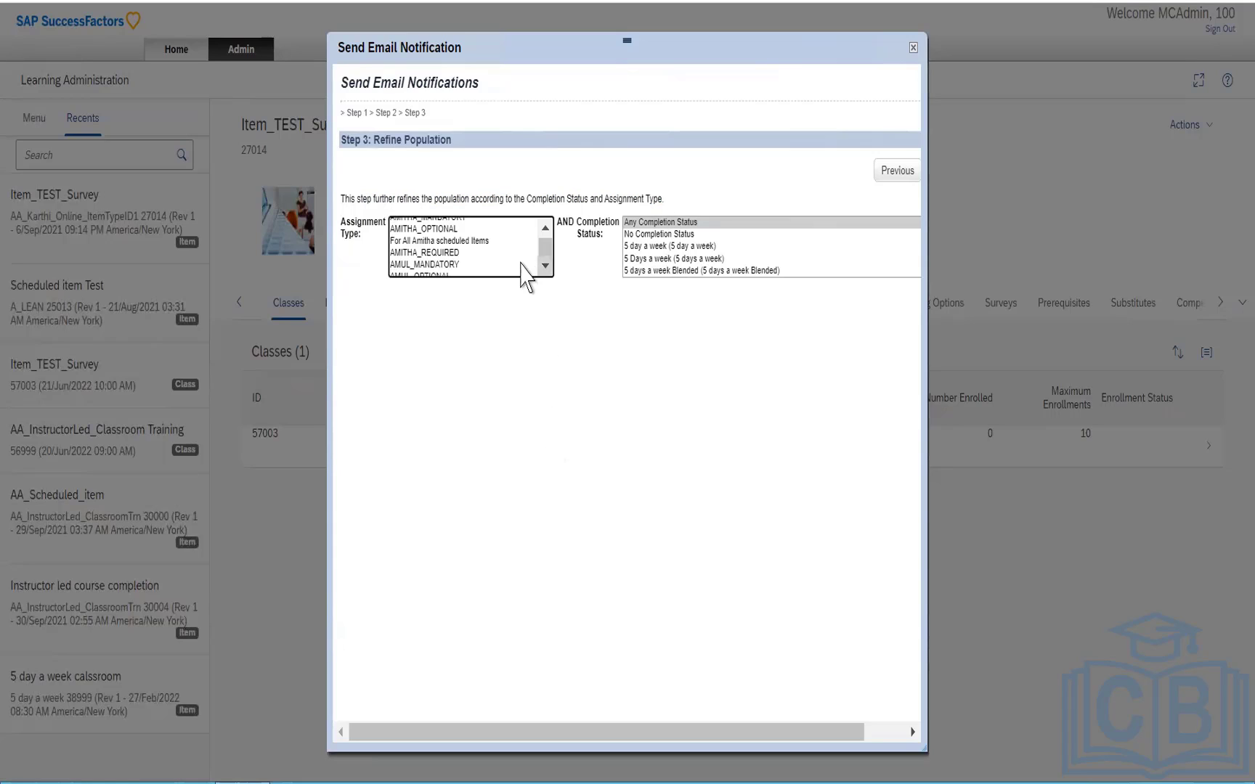
{"action": "scroll", "coordinate": [544, 230], "scroll_direction": "up", "scroll_amount": 5}
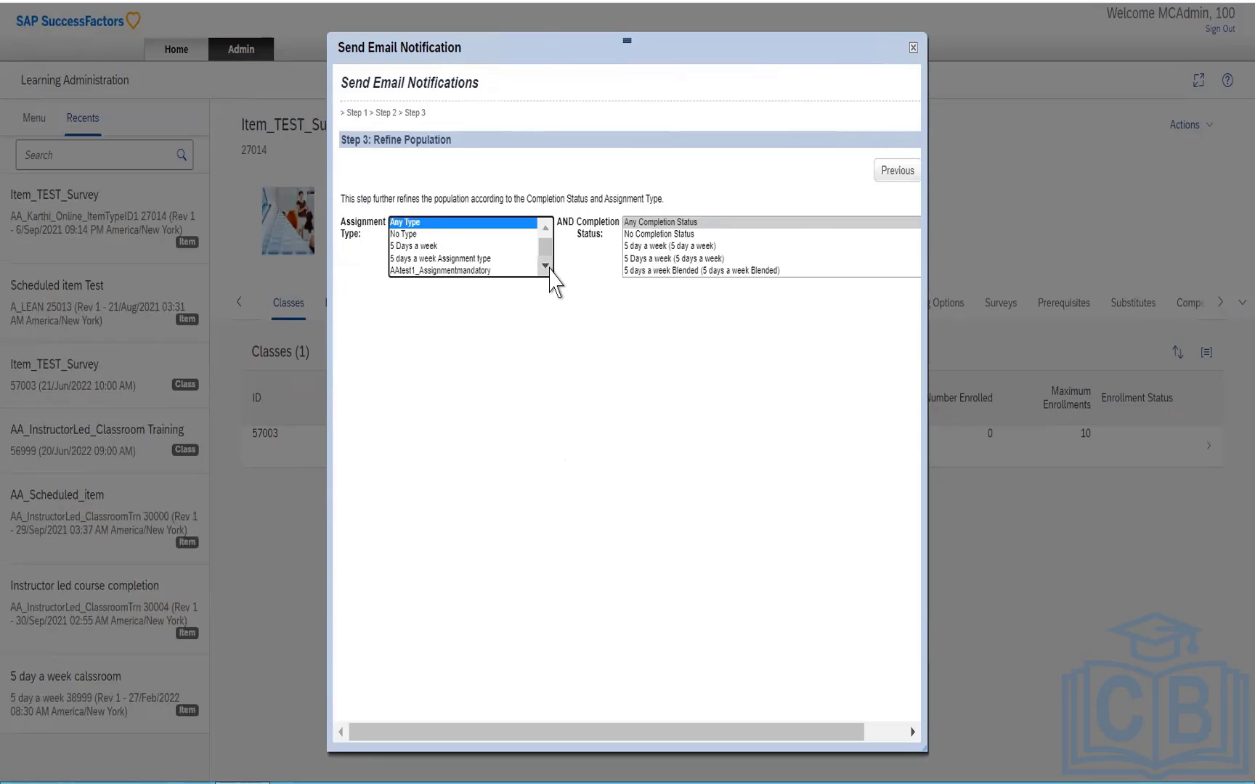
{"action": "scroll", "coordinate": [549, 268], "scroll_direction": "down", "scroll_amount": 5}
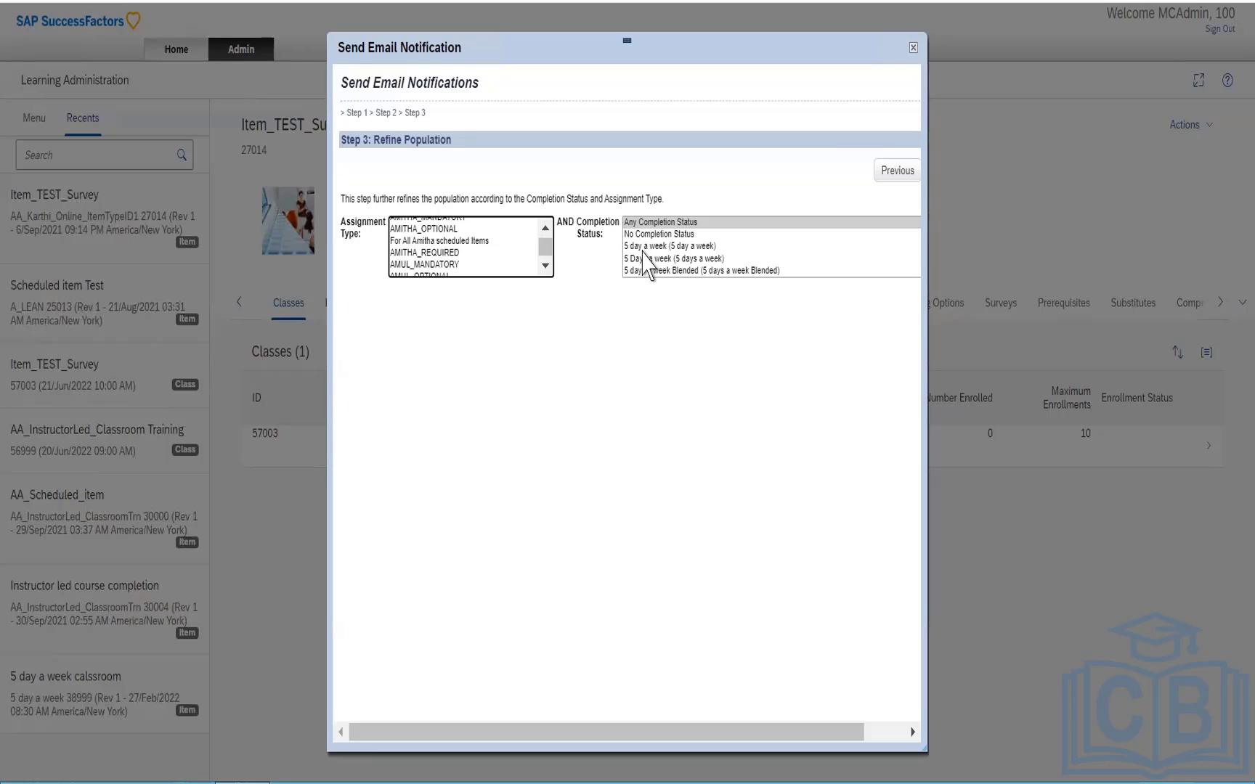
{"action": "scroll", "coordinate": [649, 261], "scroll_direction": "down", "scroll_amount": 5}
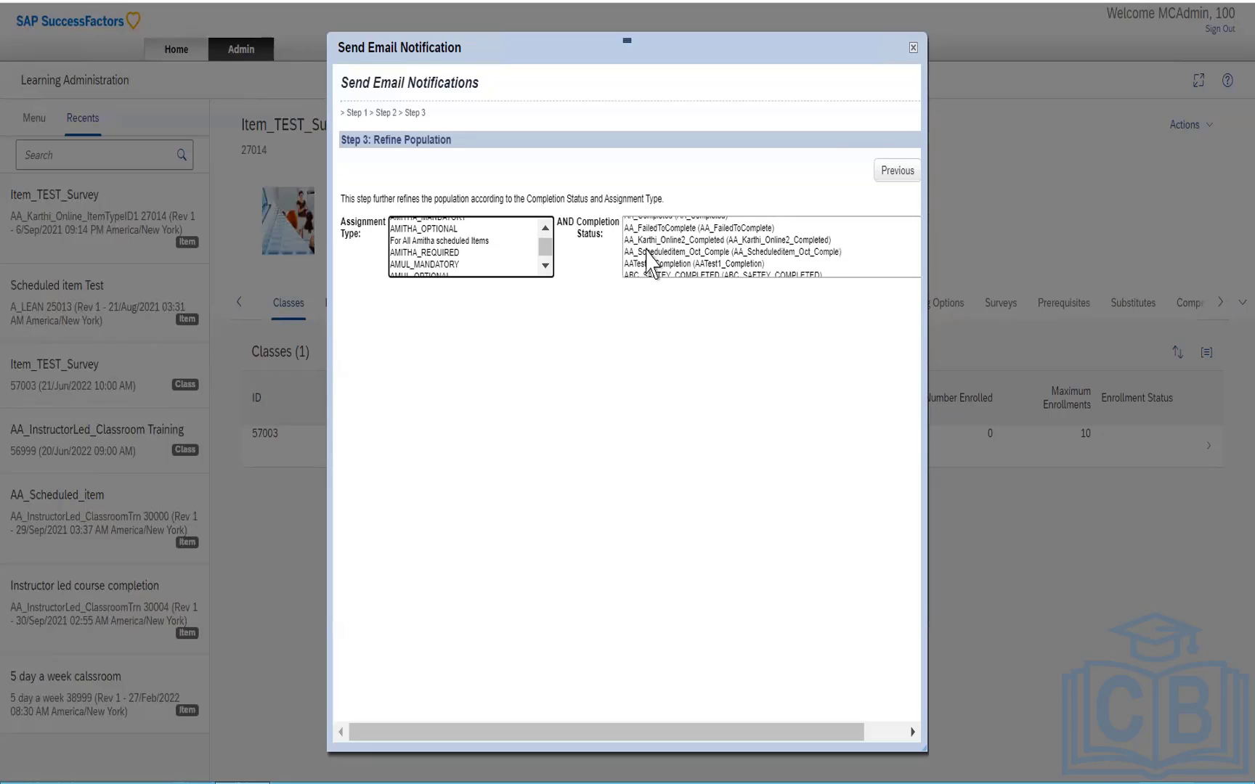
{"action": "scroll", "coordinate": [649, 261], "scroll_direction": "up", "scroll_amount": 3}
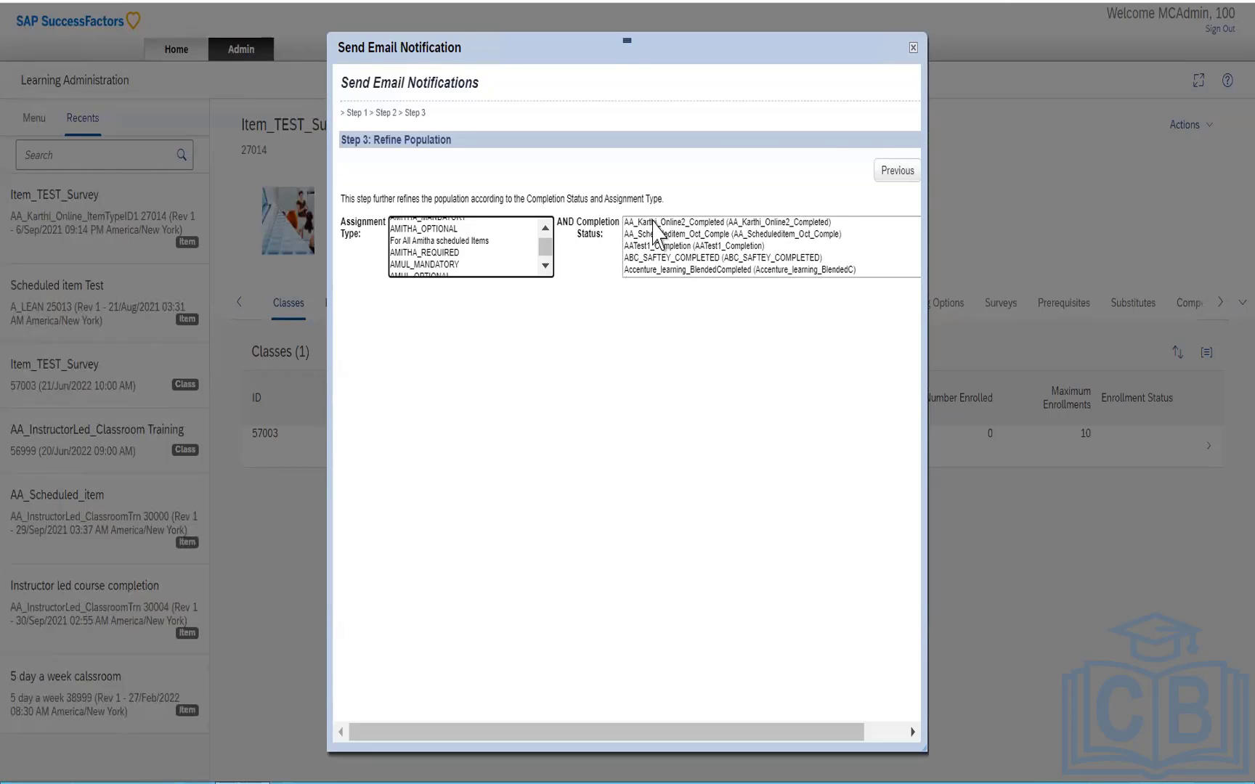
{"action": "left_click", "coordinate": [653, 222]}
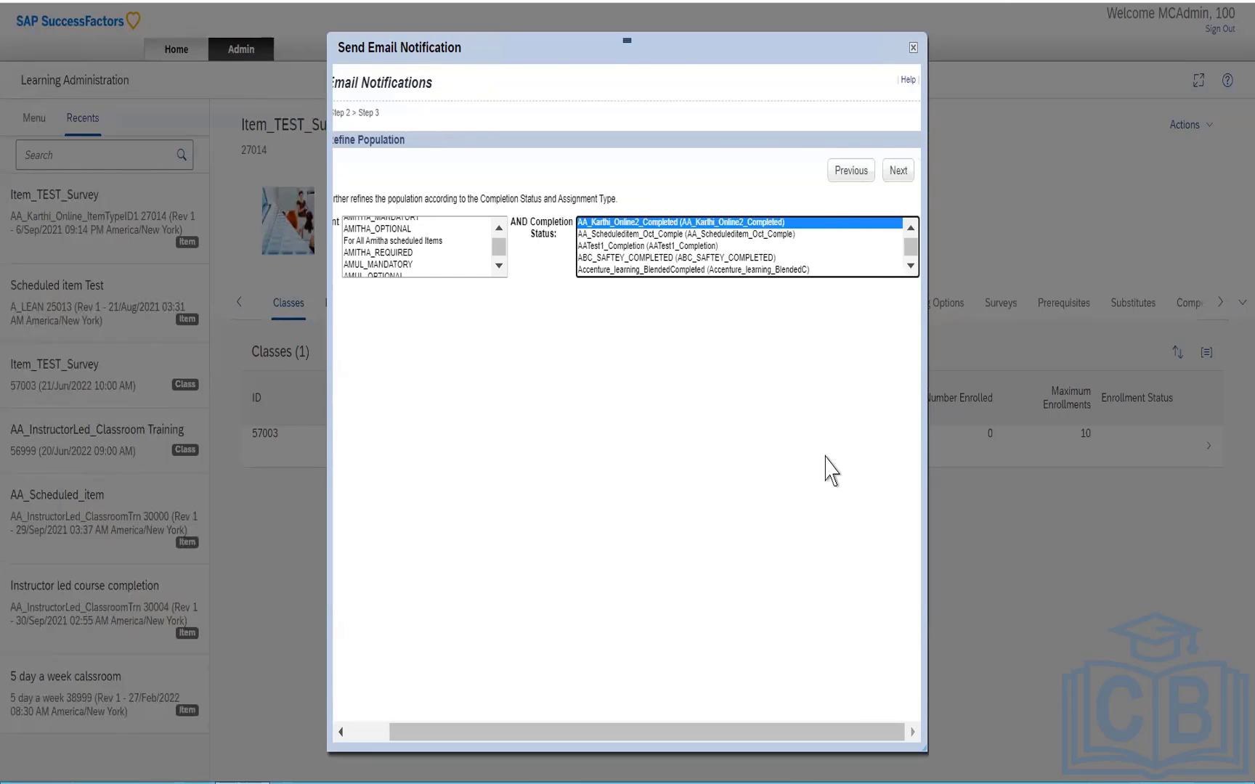
{"action": "left_click", "coordinate": [898, 173]}
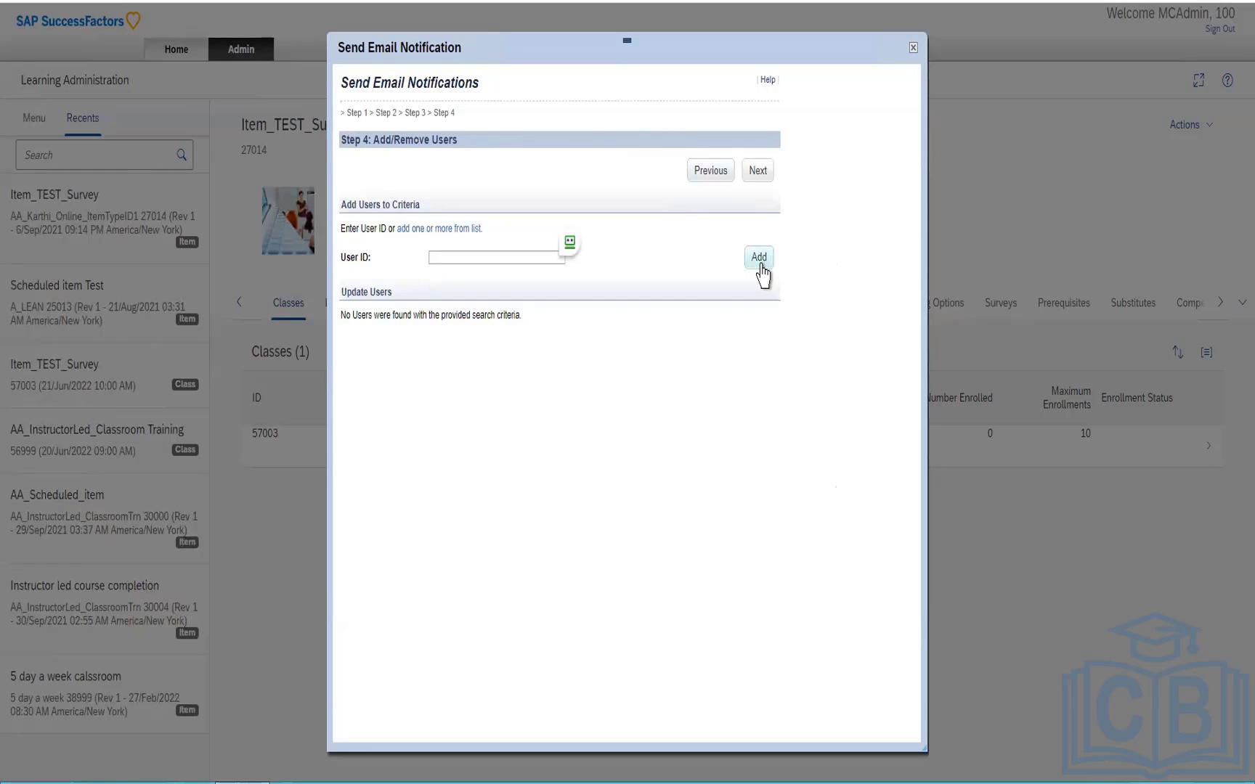
Step: Search users without a keyword, add all users on the first results page to the notification and continue to building the email
{"action": "left_click", "coordinate": [488, 258]}
{"action": "left_click", "coordinate": [473, 230]}
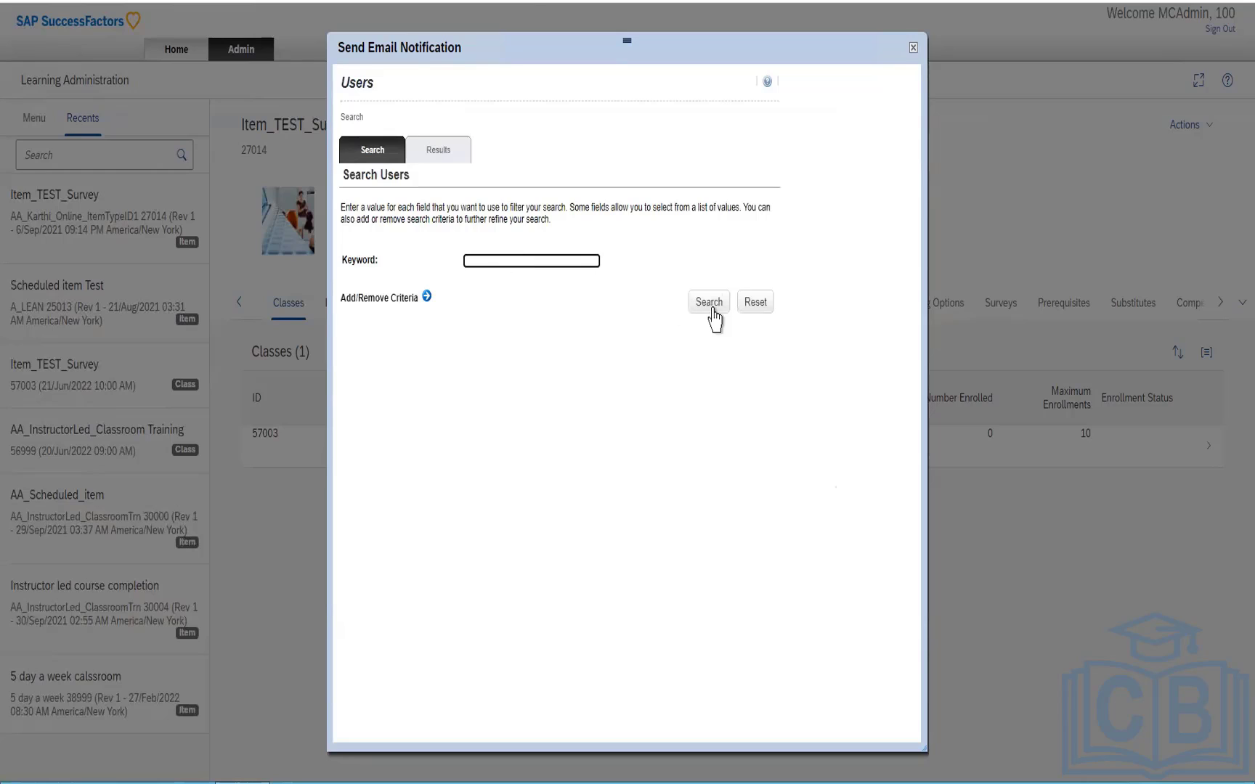
{"action": "left_click", "coordinate": [716, 306]}
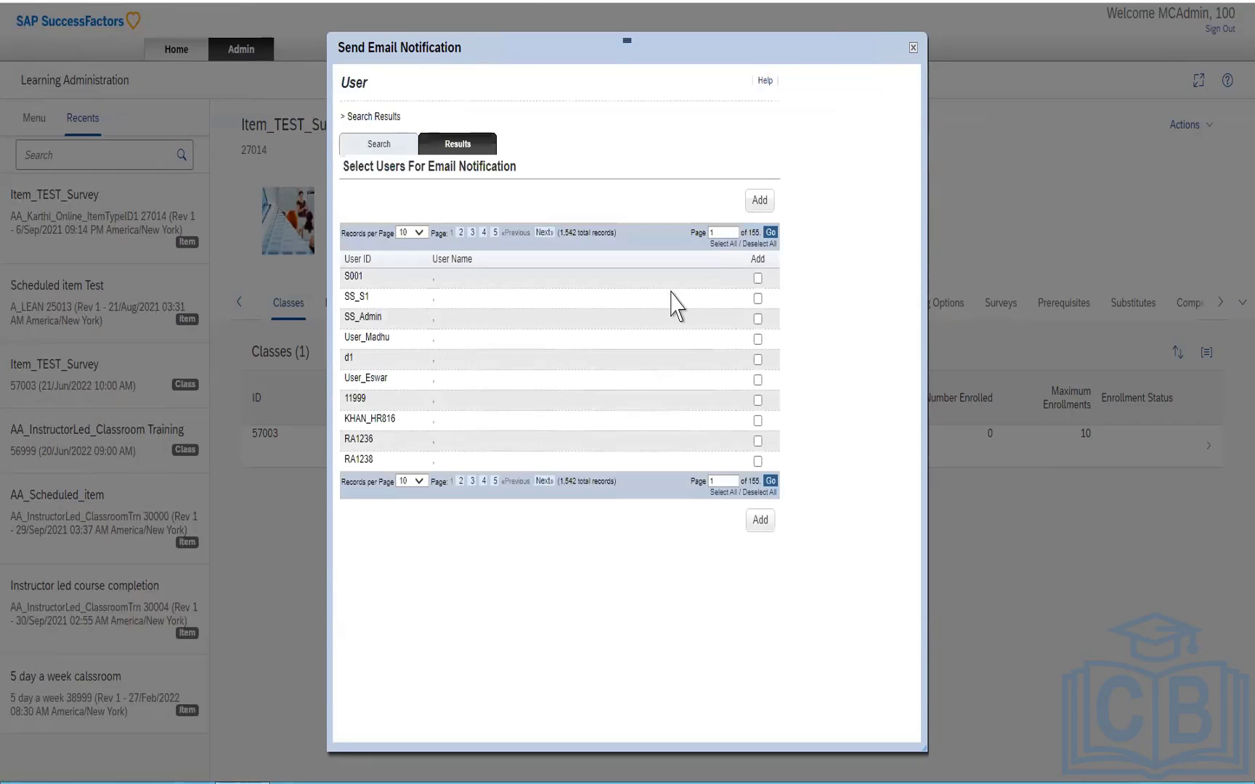
{"action": "left_click", "coordinate": [723, 244]}
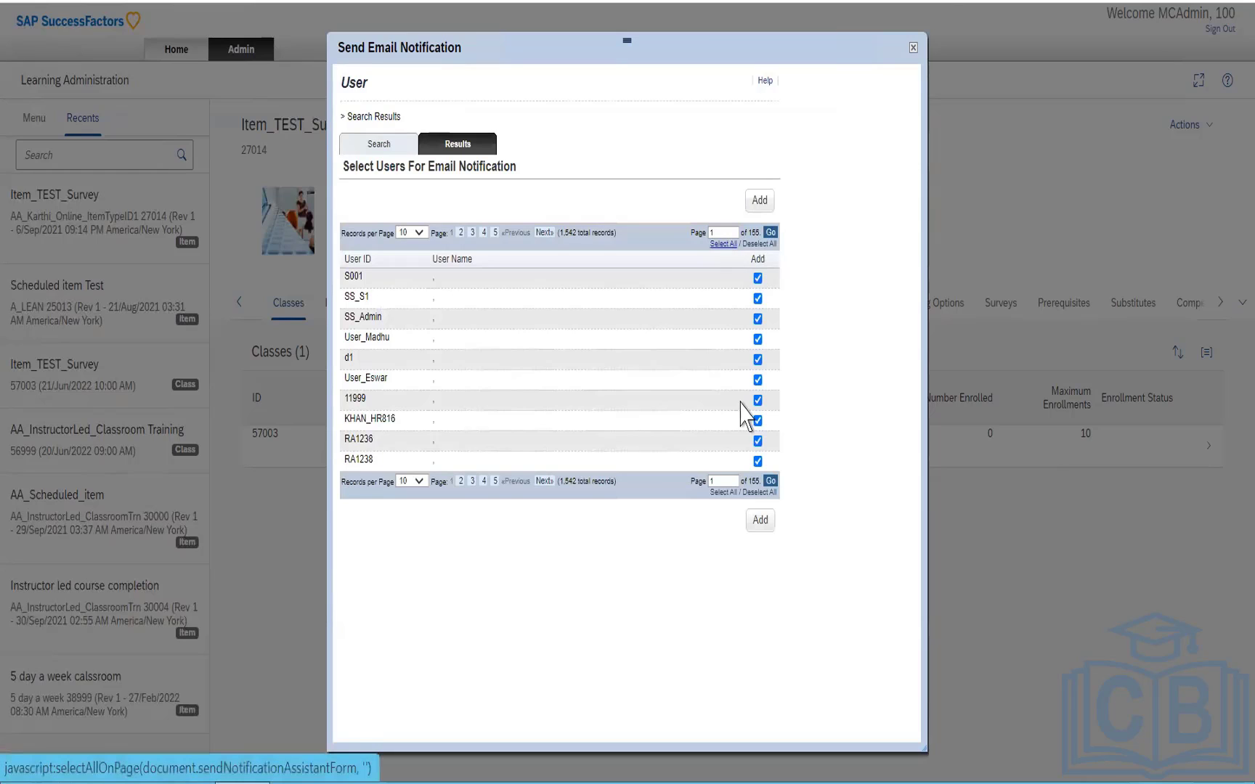
{"action": "left_click", "coordinate": [760, 523]}
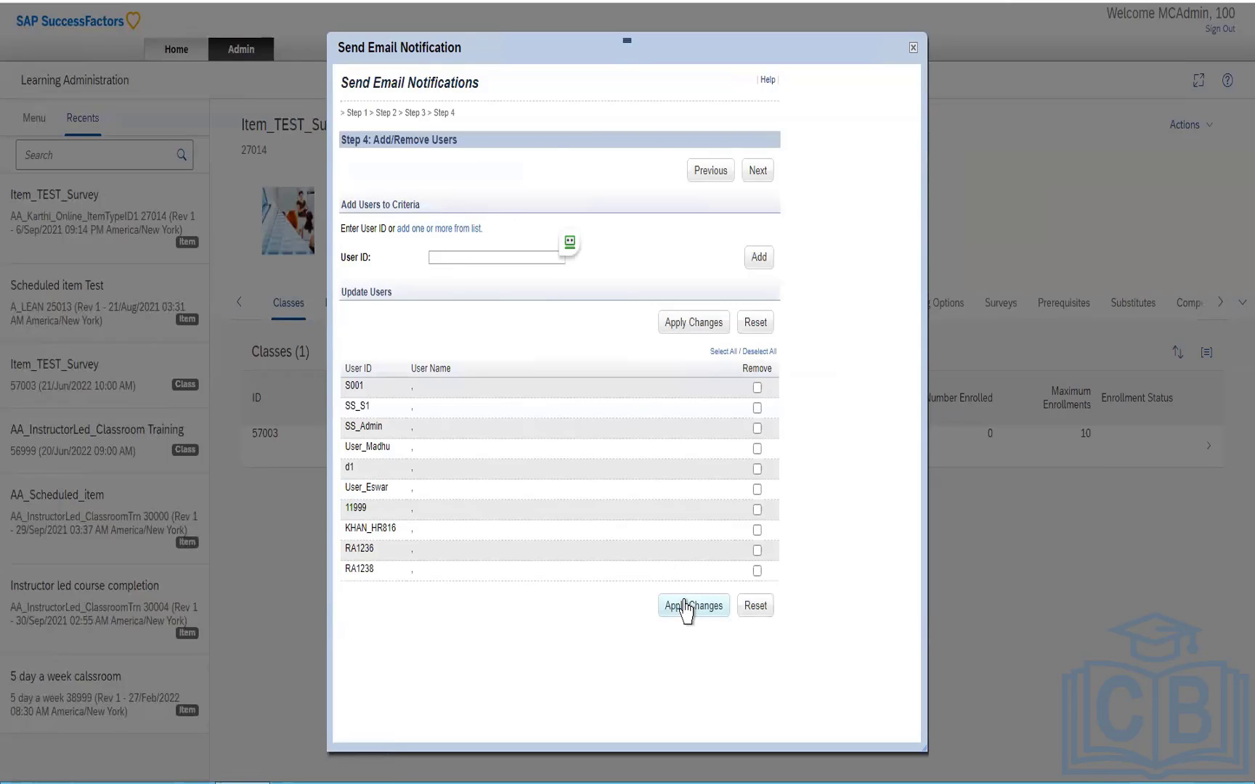
{"action": "left_click", "coordinate": [759, 173]}
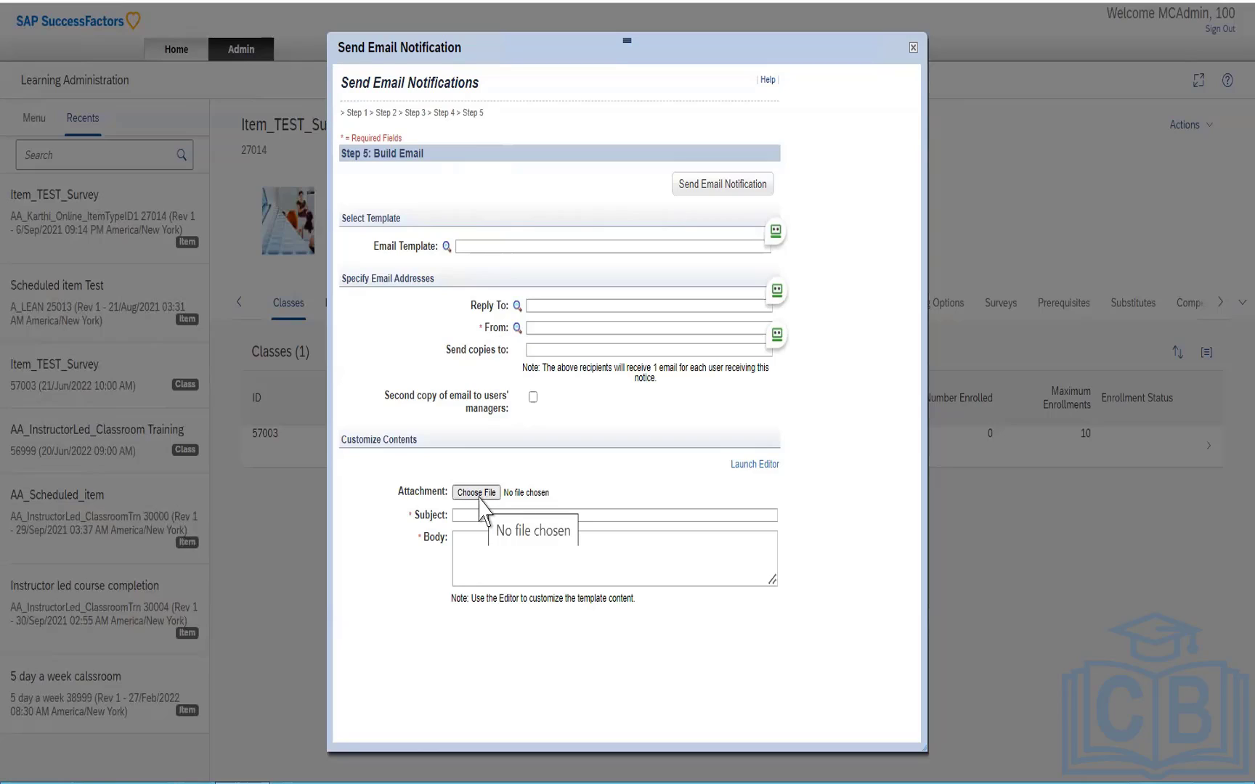
Step: Search all email templates, choose AlternateSubordinateNotification for the email and activate the Reply To field
{"action": "left_click", "coordinate": [447, 247]}
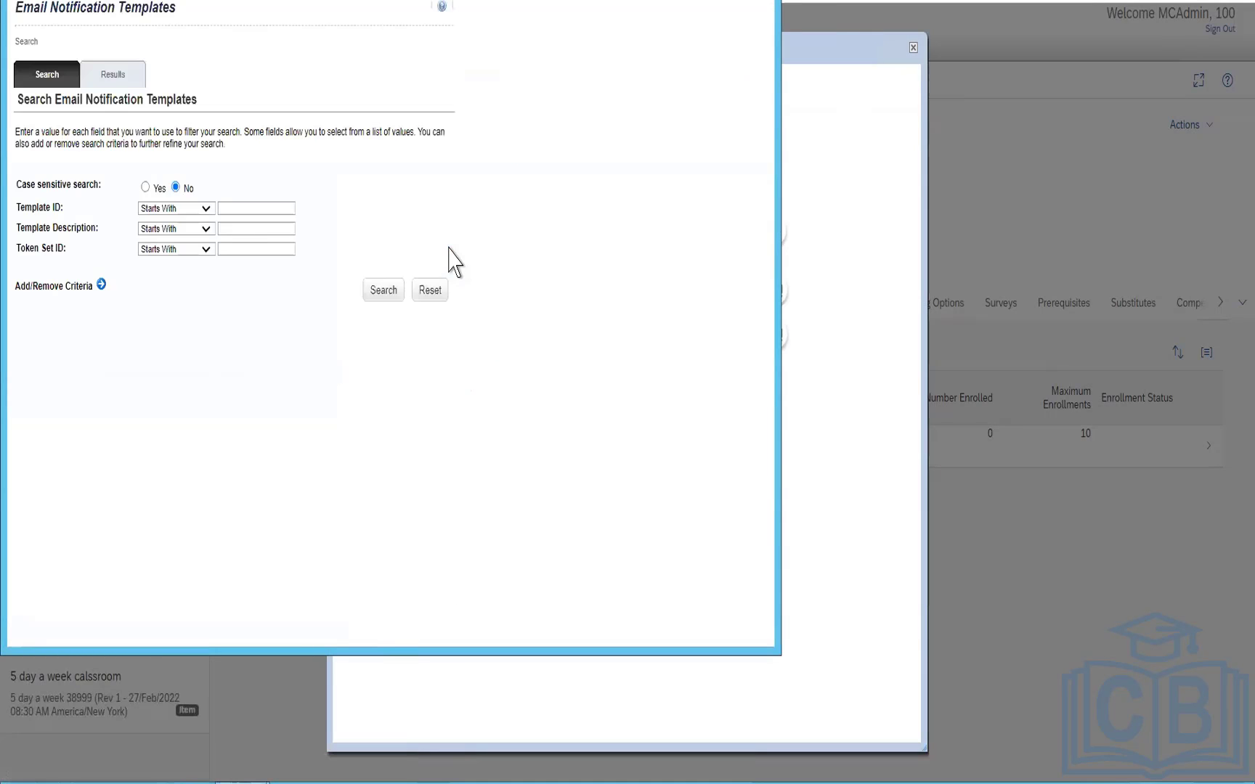
{"action": "left_click", "coordinate": [382, 290]}
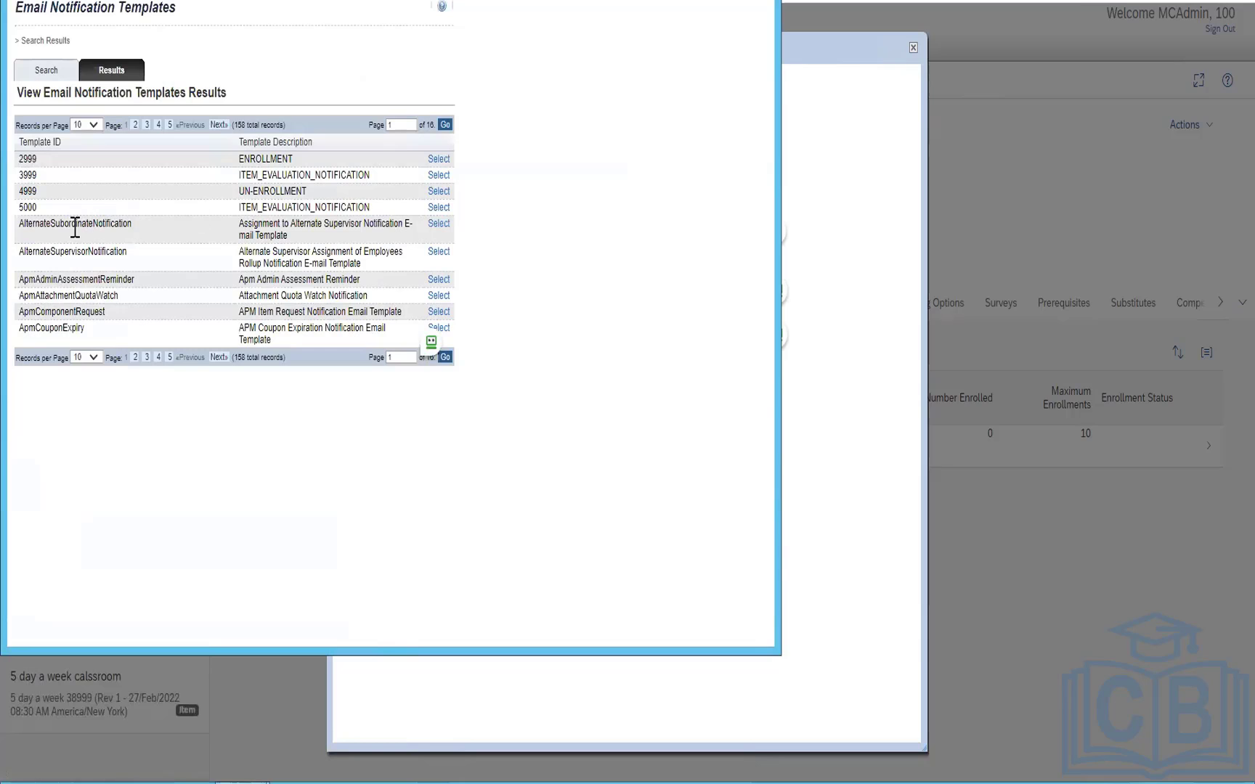
{"action": "left_click", "coordinate": [438, 224]}
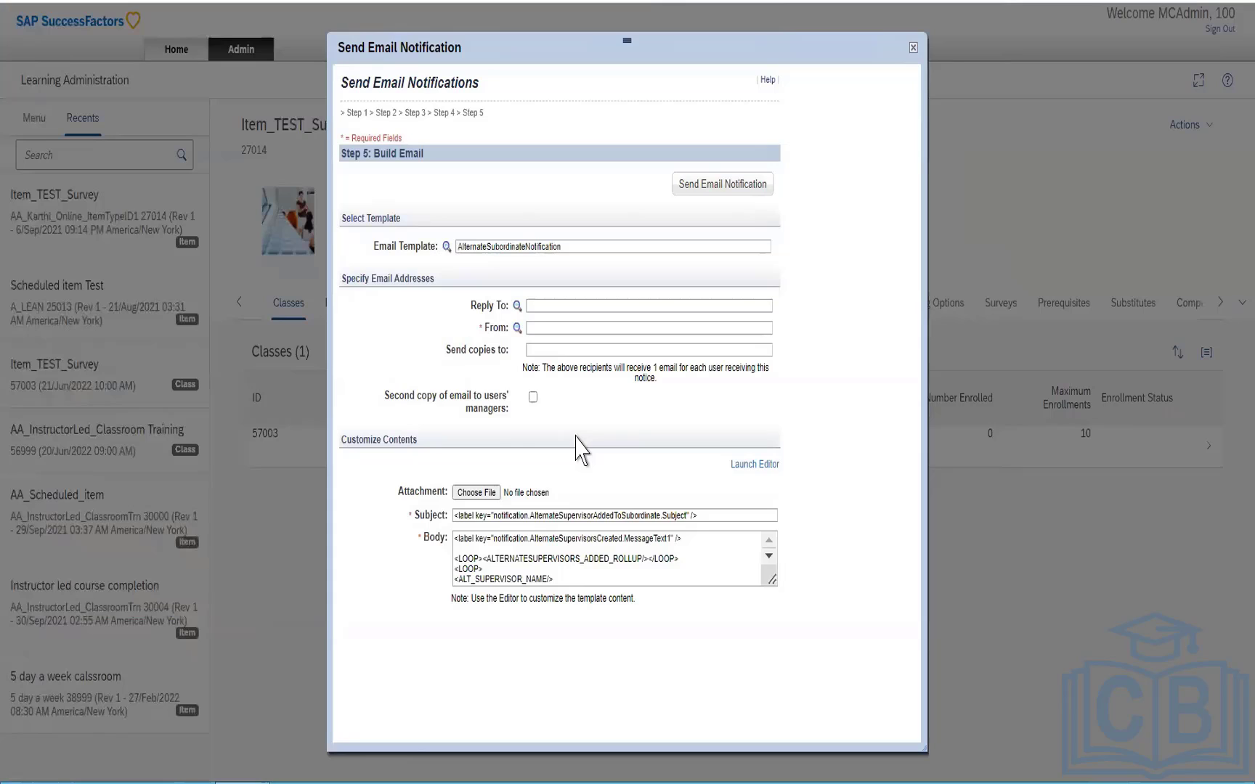
{"action": "left_click", "coordinate": [534, 305]}
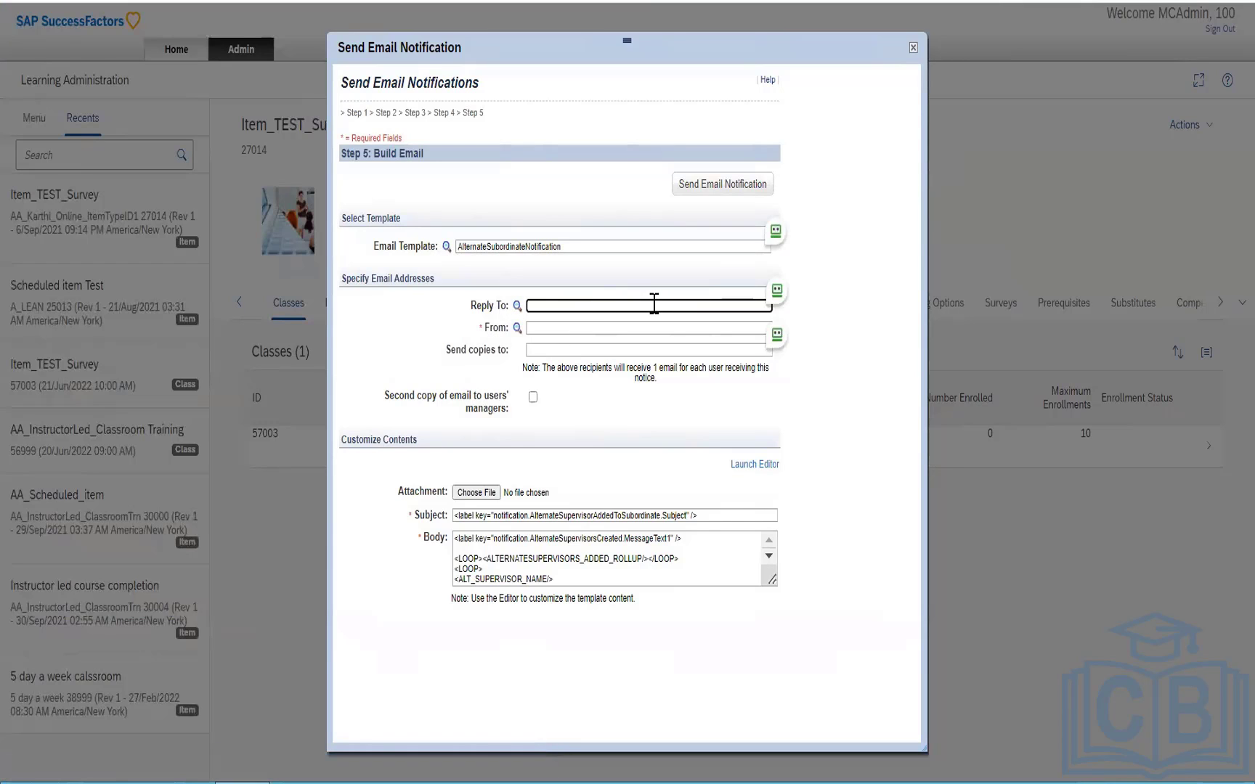
Step: Search all administrators and select the LMS admin's address as the email's From address
{"action": "left_click", "coordinate": [518, 329]}
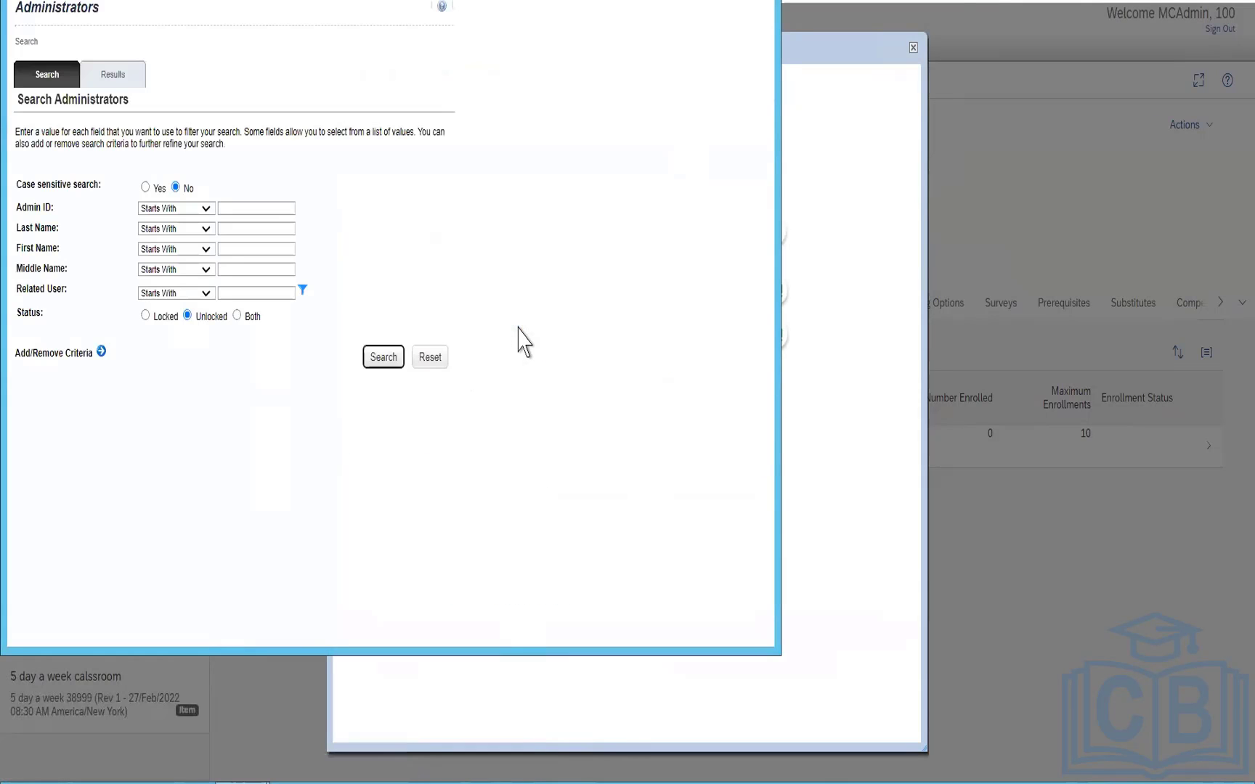
{"action": "left_click", "coordinate": [367, 357]}
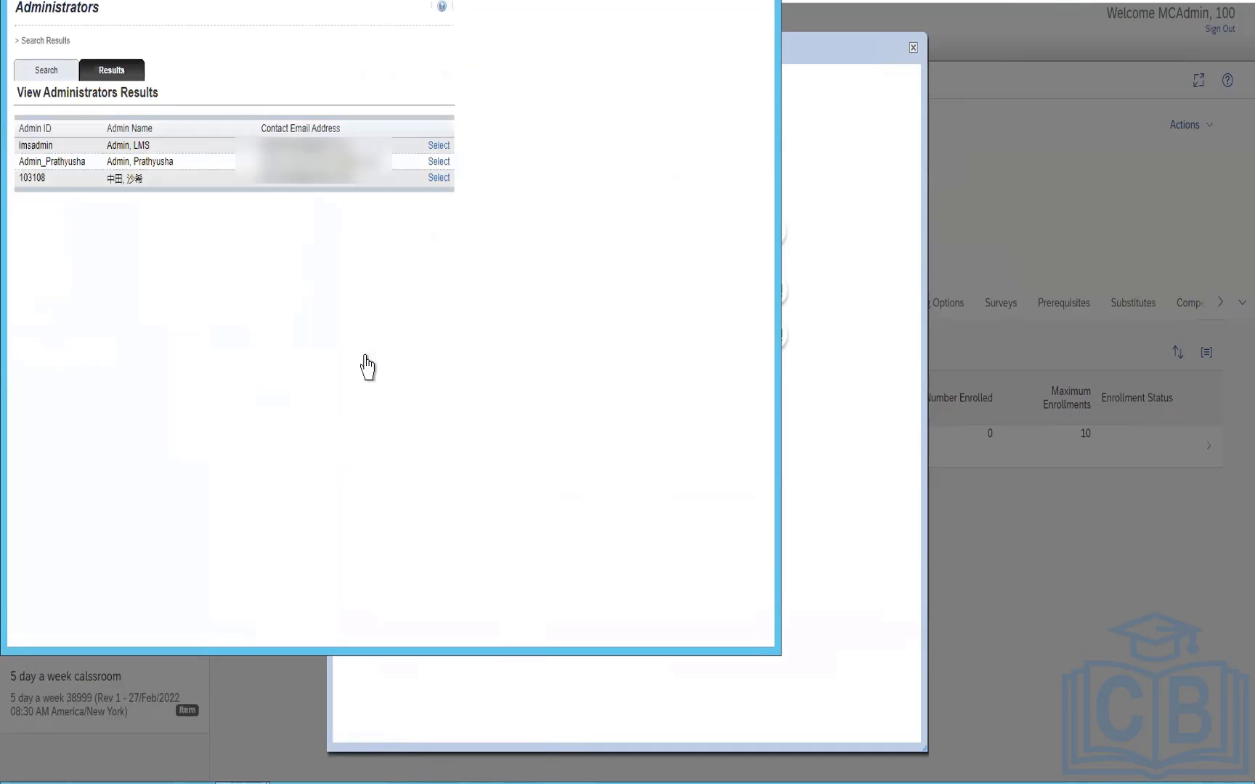
{"action": "left_click", "coordinate": [438, 146]}
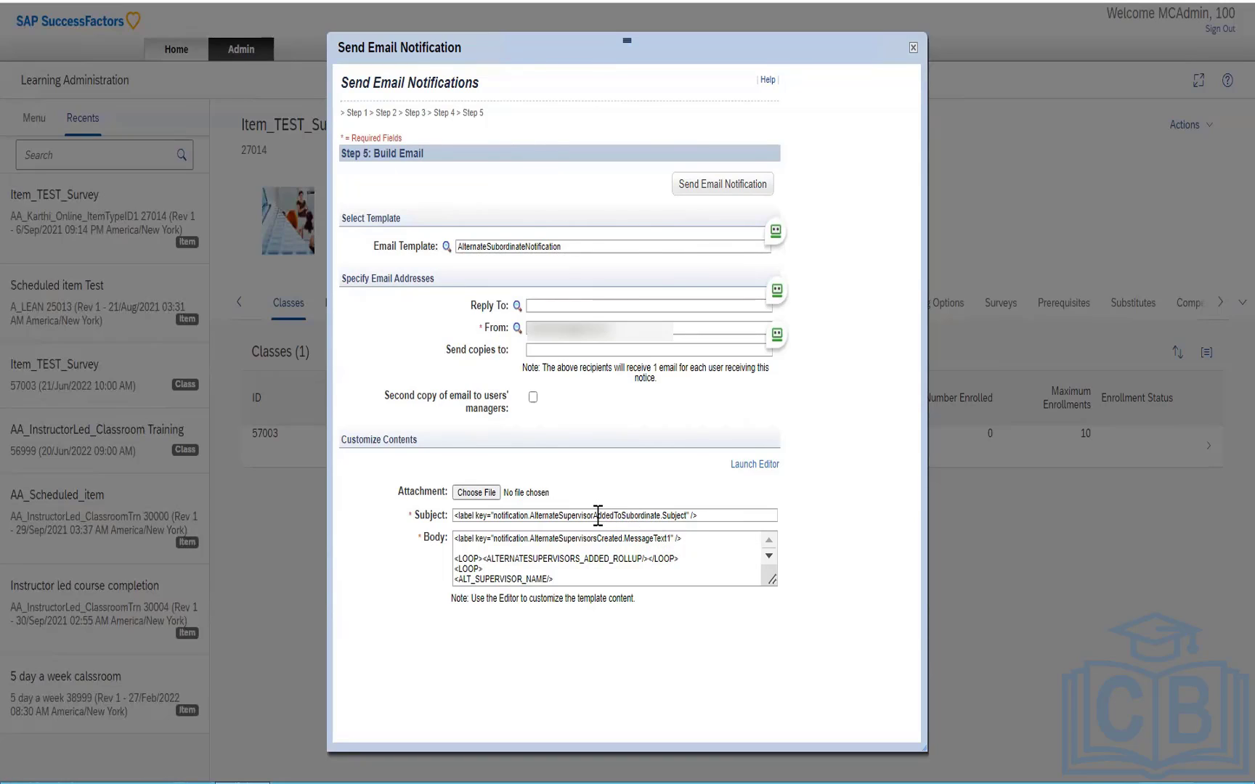
Step: Point out the email's subject text and attach the file Roboform Password.txt from the Desktop
{"action": "left_click_drag", "start_coordinate": [598, 515], "coordinate": [694, 520]}
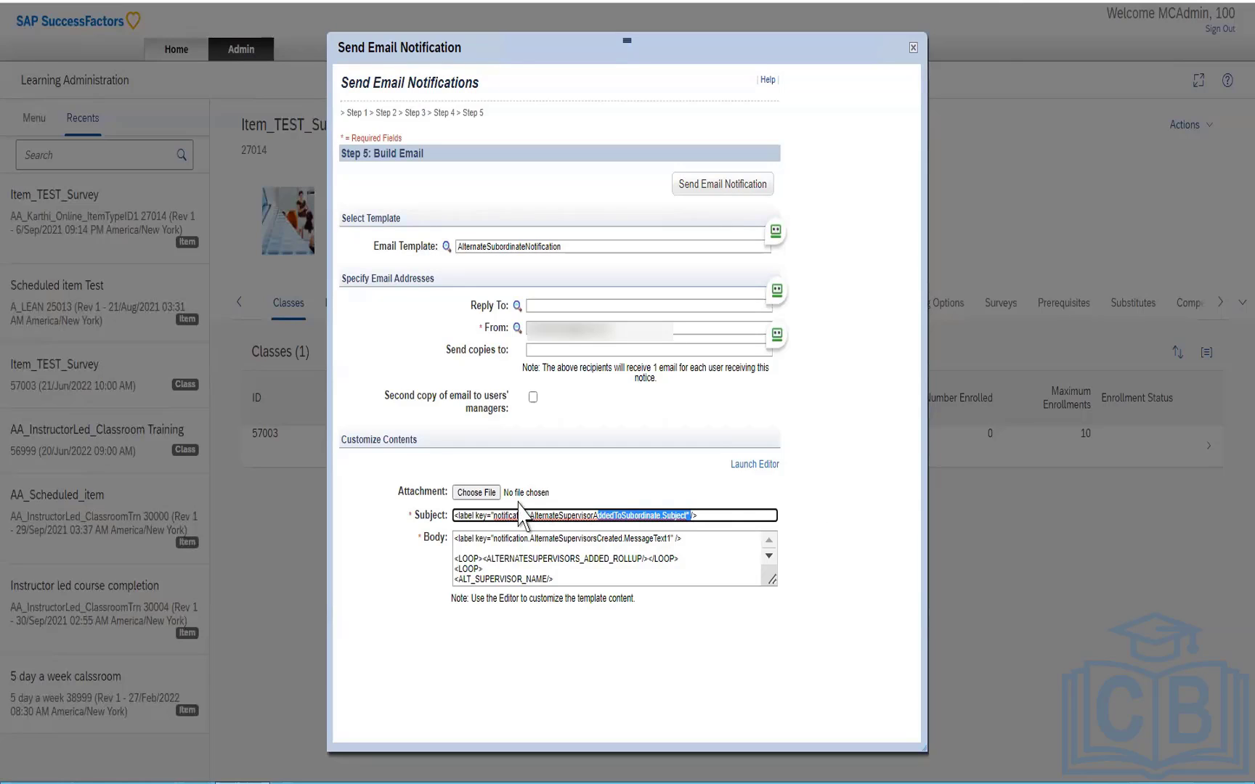
{"action": "left_click", "coordinate": [483, 497]}
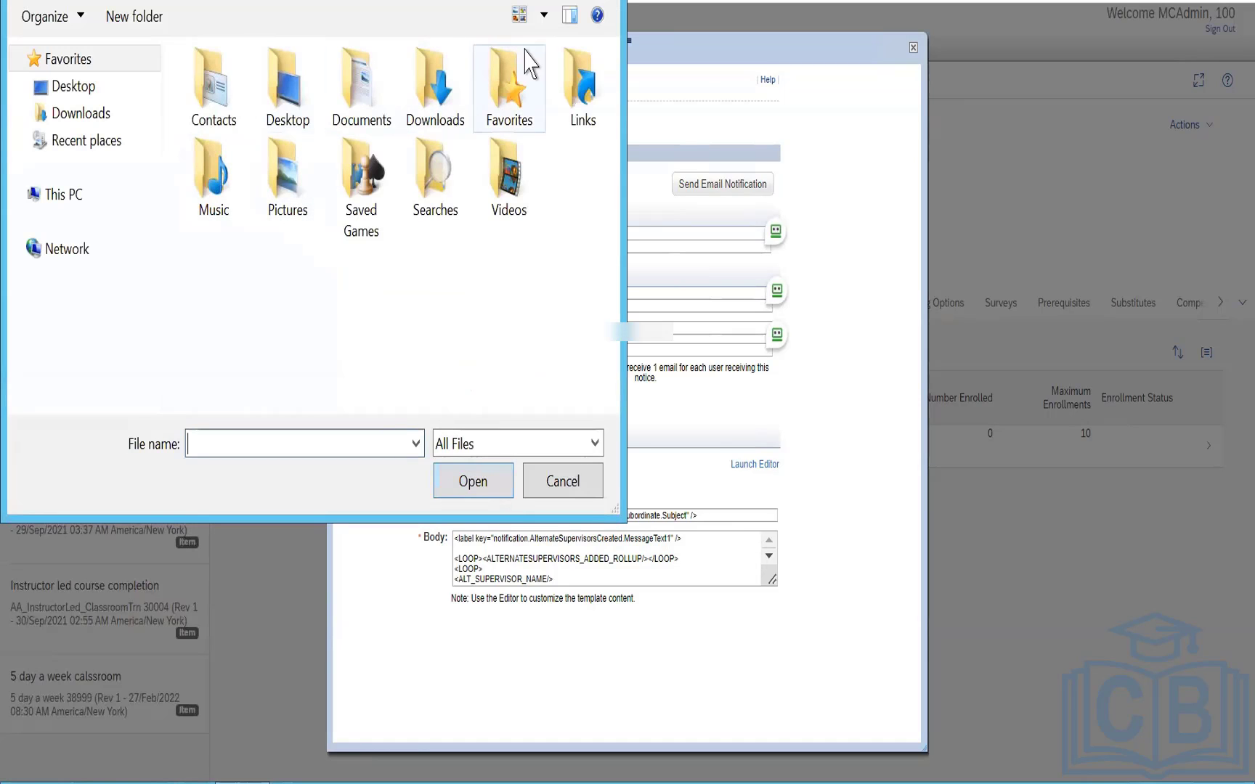
{"action": "left_click", "coordinate": [82, 86]}
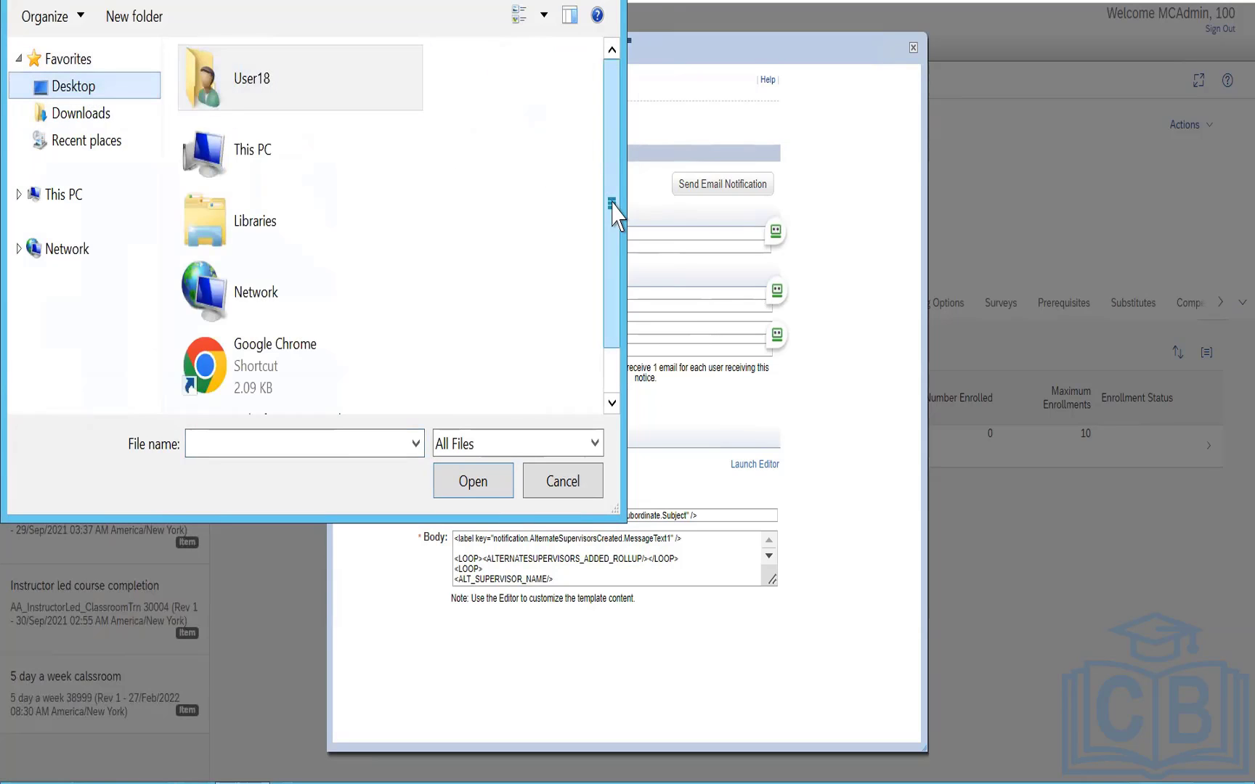
{"action": "scroll", "coordinate": [614, 213], "scroll_direction": "down", "scroll_amount": 1}
{"action": "double_click", "coordinate": [298, 402]}
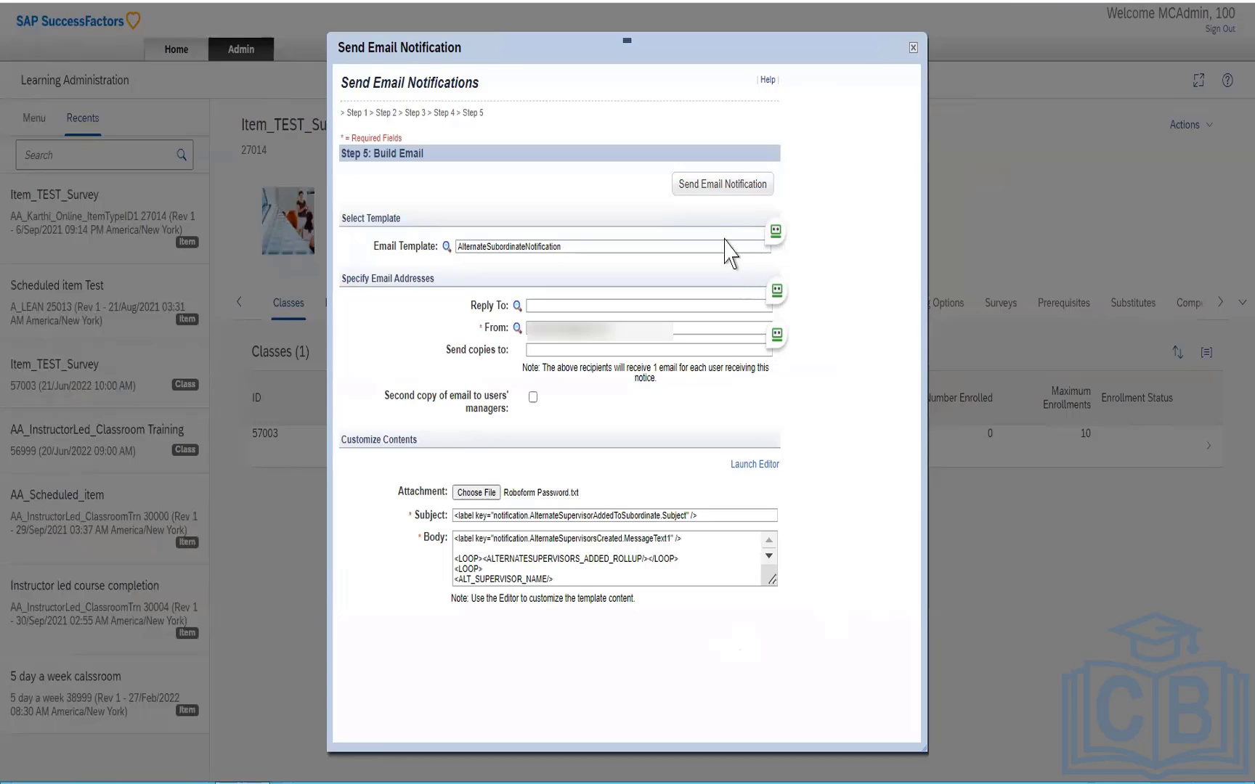
Step: Send the email notification, read the warning details, agree to proceed and close the finished notification wizard
{"action": "left_click", "coordinate": [709, 194]}
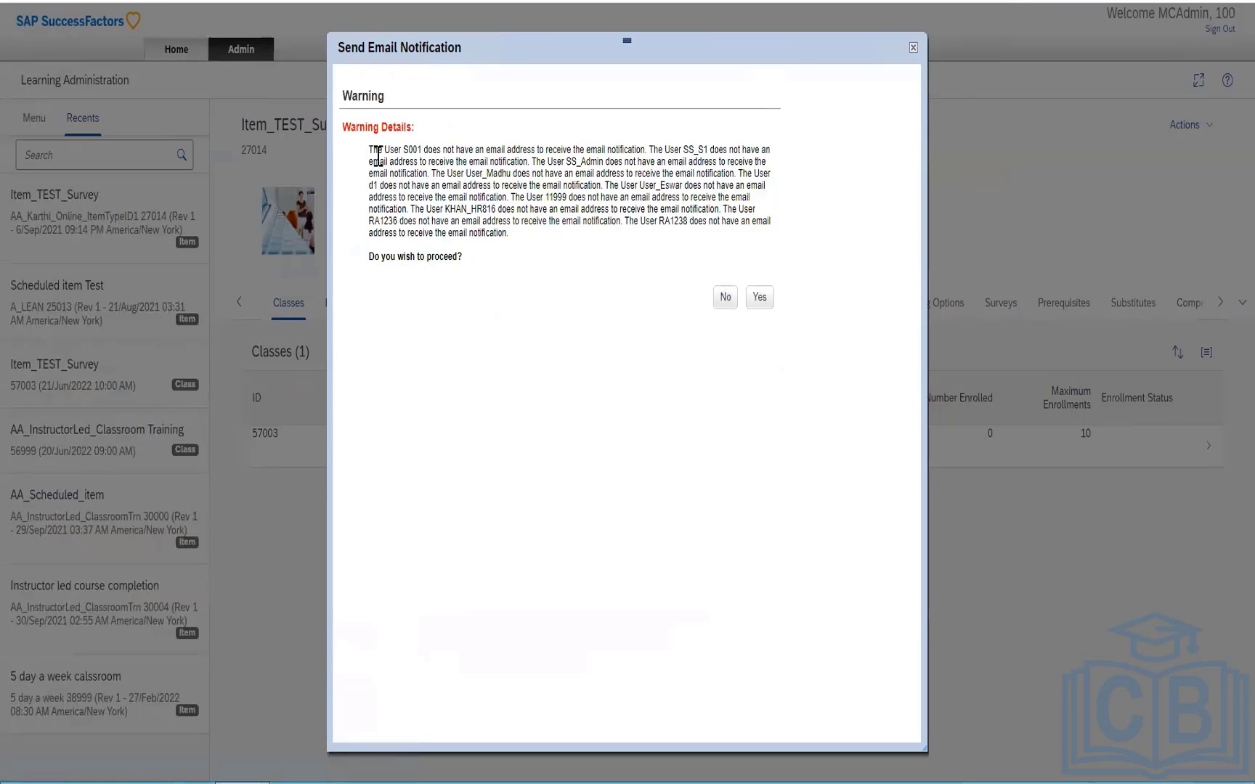
{"action": "left_click_drag", "start_coordinate": [383, 149], "coordinate": [522, 147]}
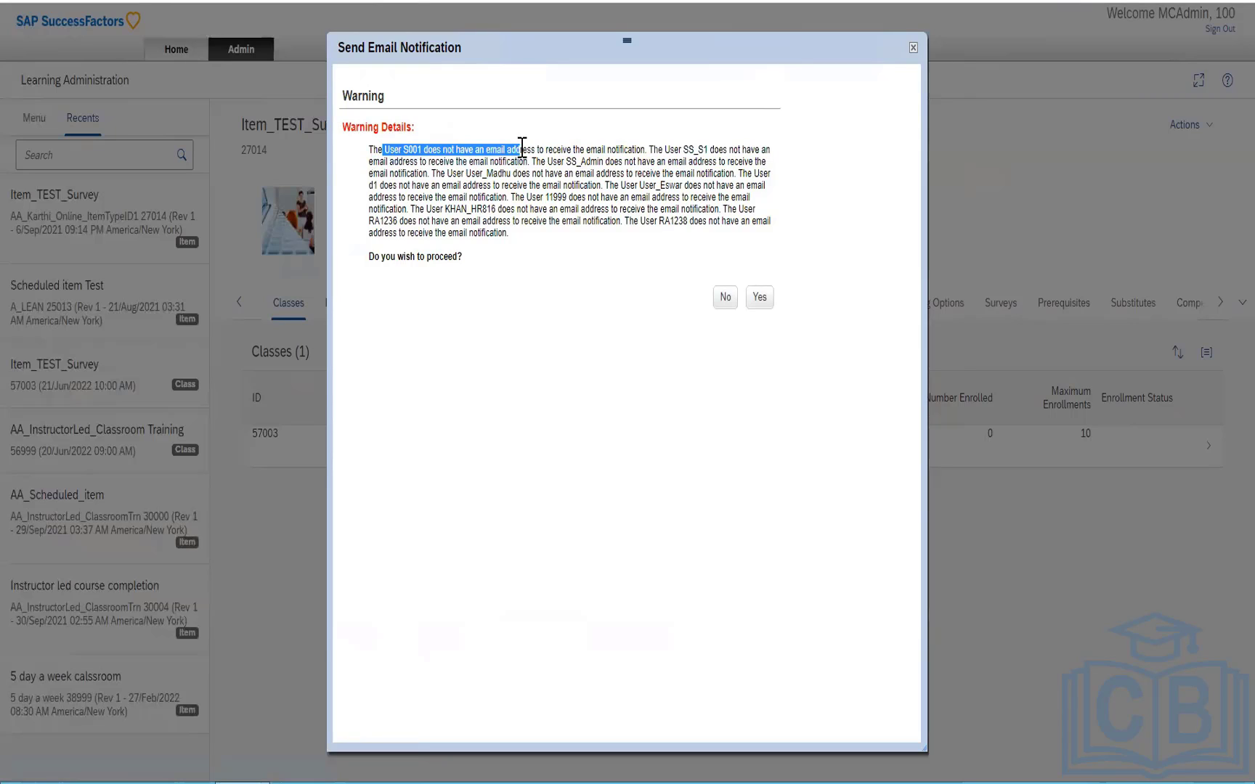
{"action": "left_click", "coordinate": [440, 172]}
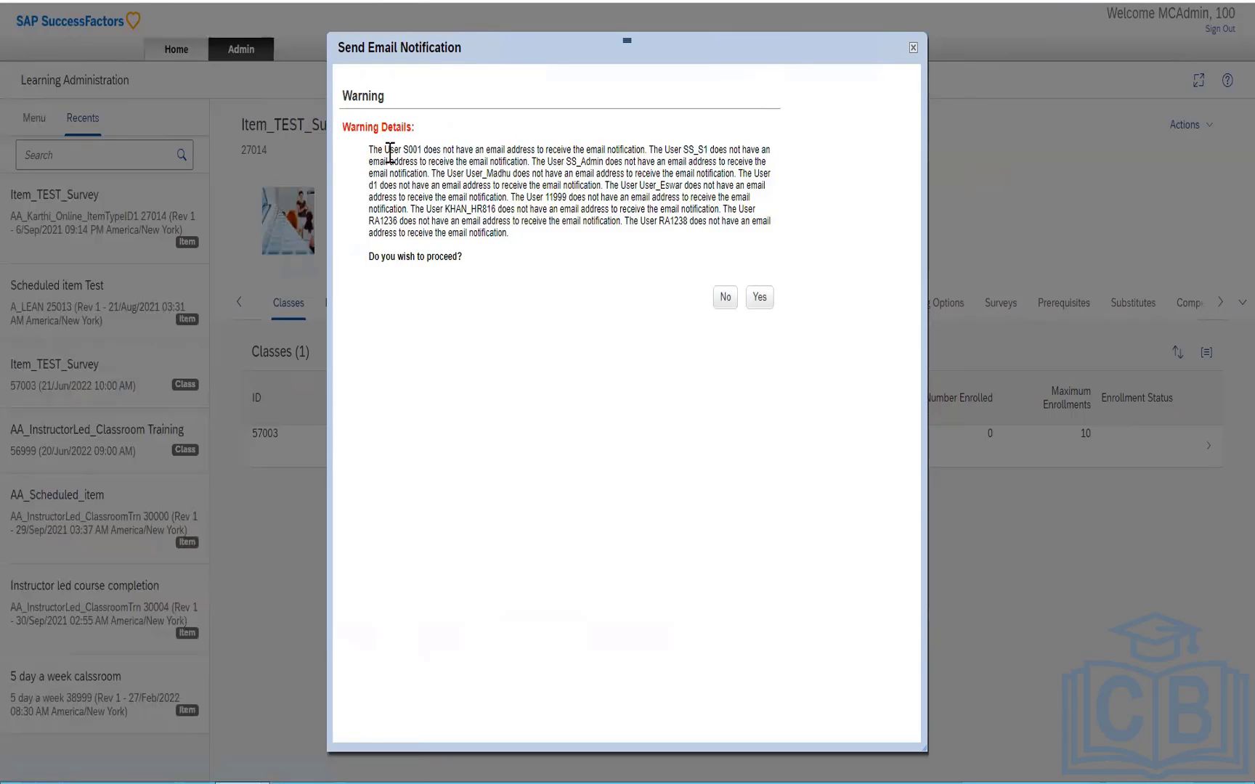
{"action": "left_click_drag", "start_coordinate": [386, 151], "coordinate": [573, 140]}
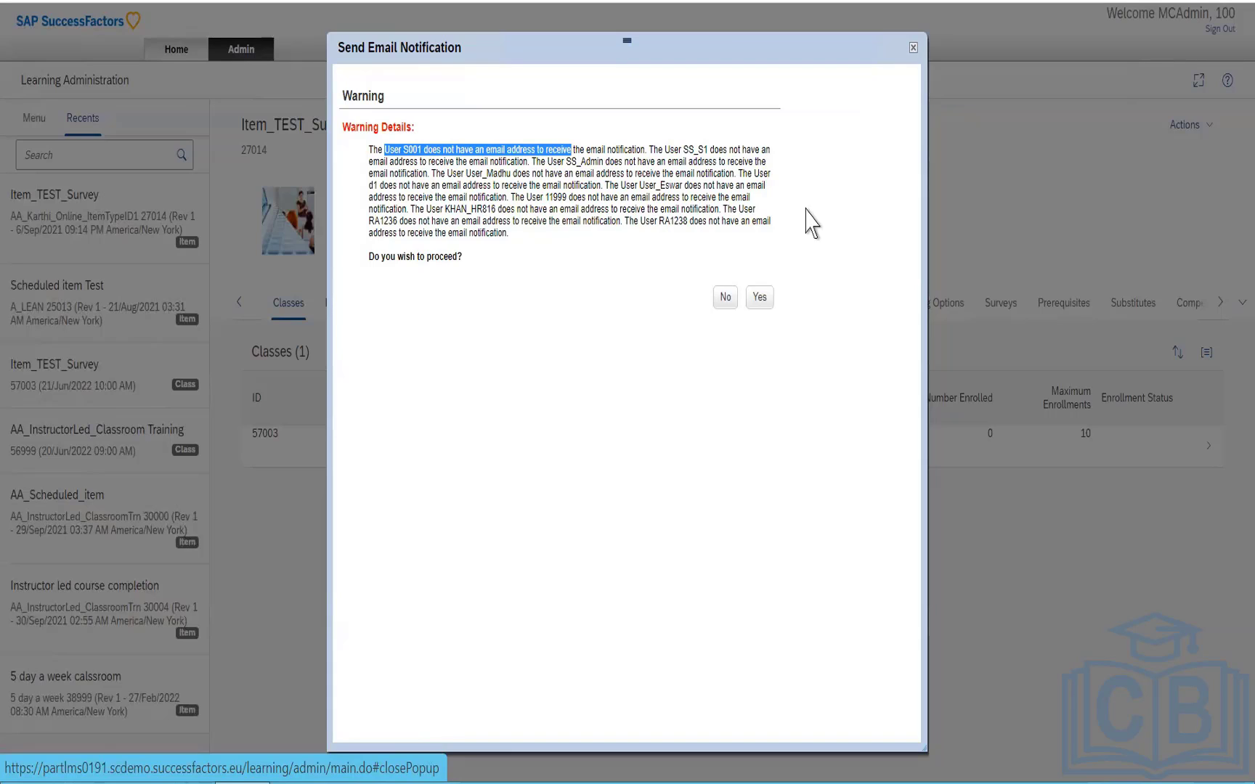
{"action": "left_click", "coordinate": [759, 298]}
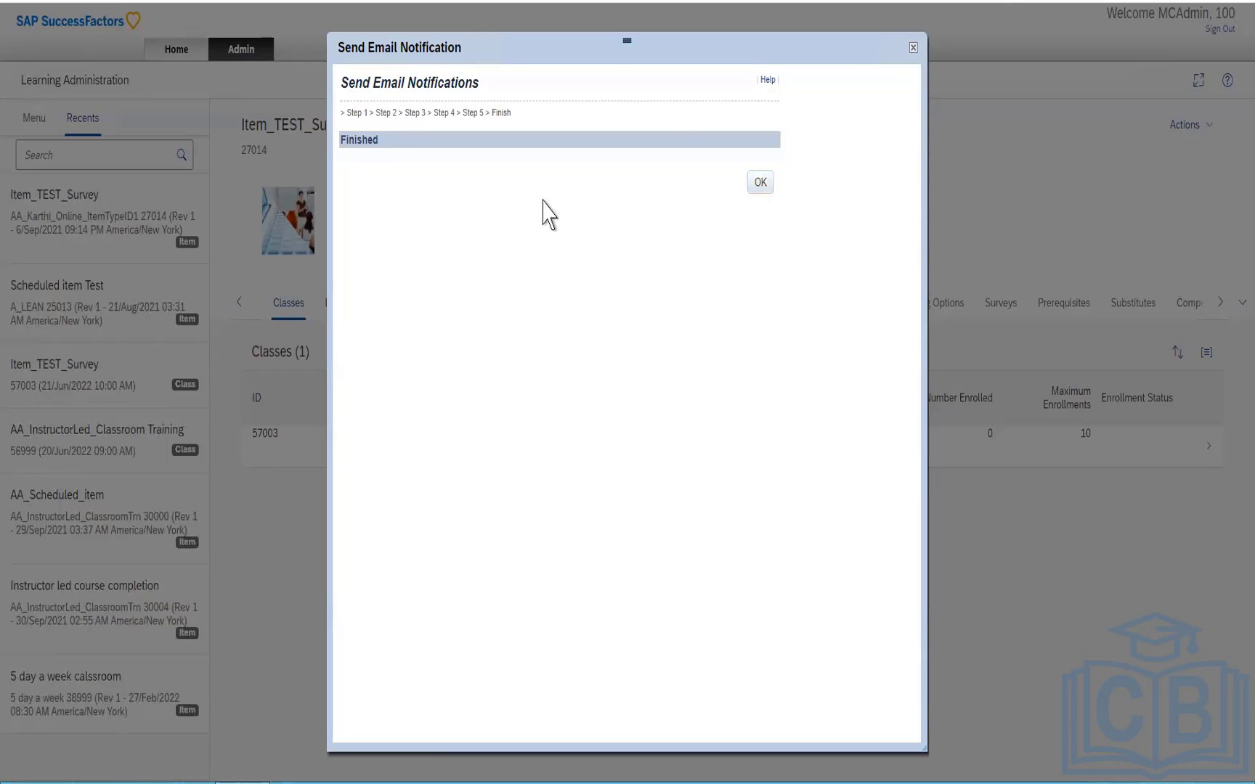
{"action": "left_click", "coordinate": [761, 184]}
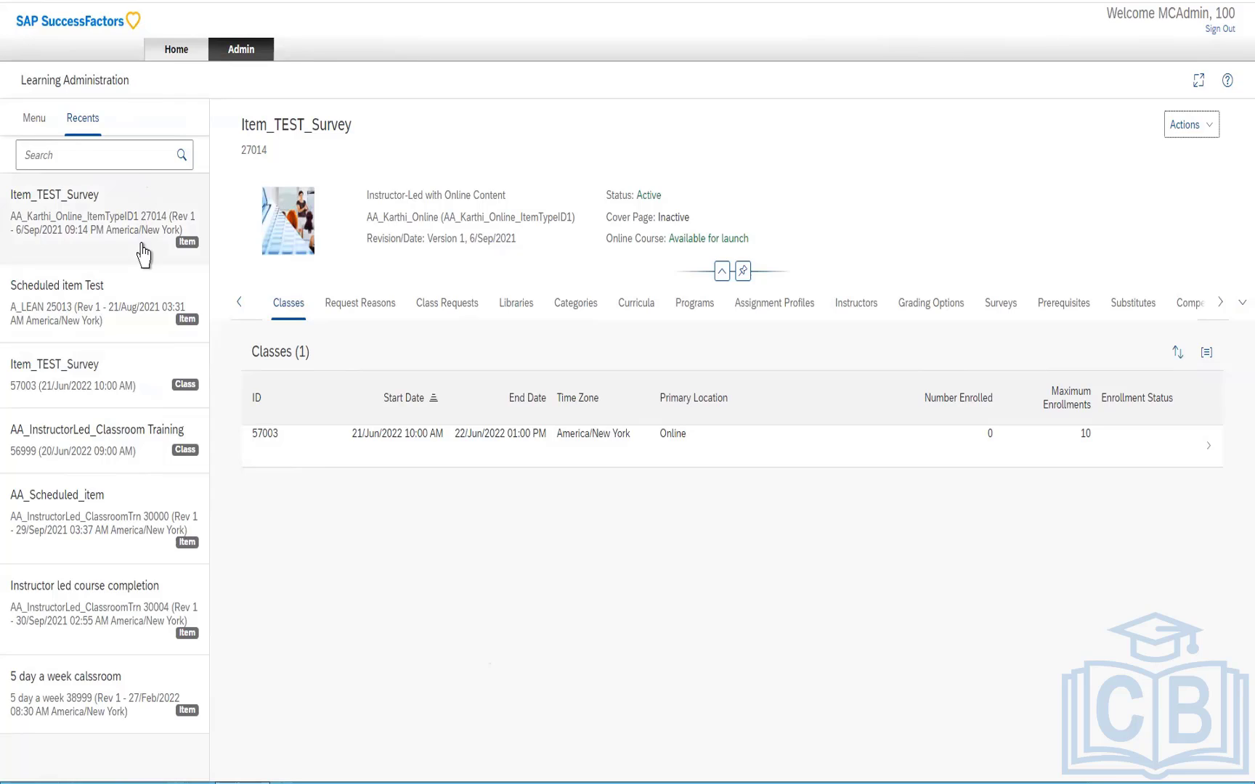
Step: Add a possible request reason with ID 1234 and description "test" to Item_TEST_Survey and apply the changes
{"action": "left_click", "coordinate": [138, 498]}
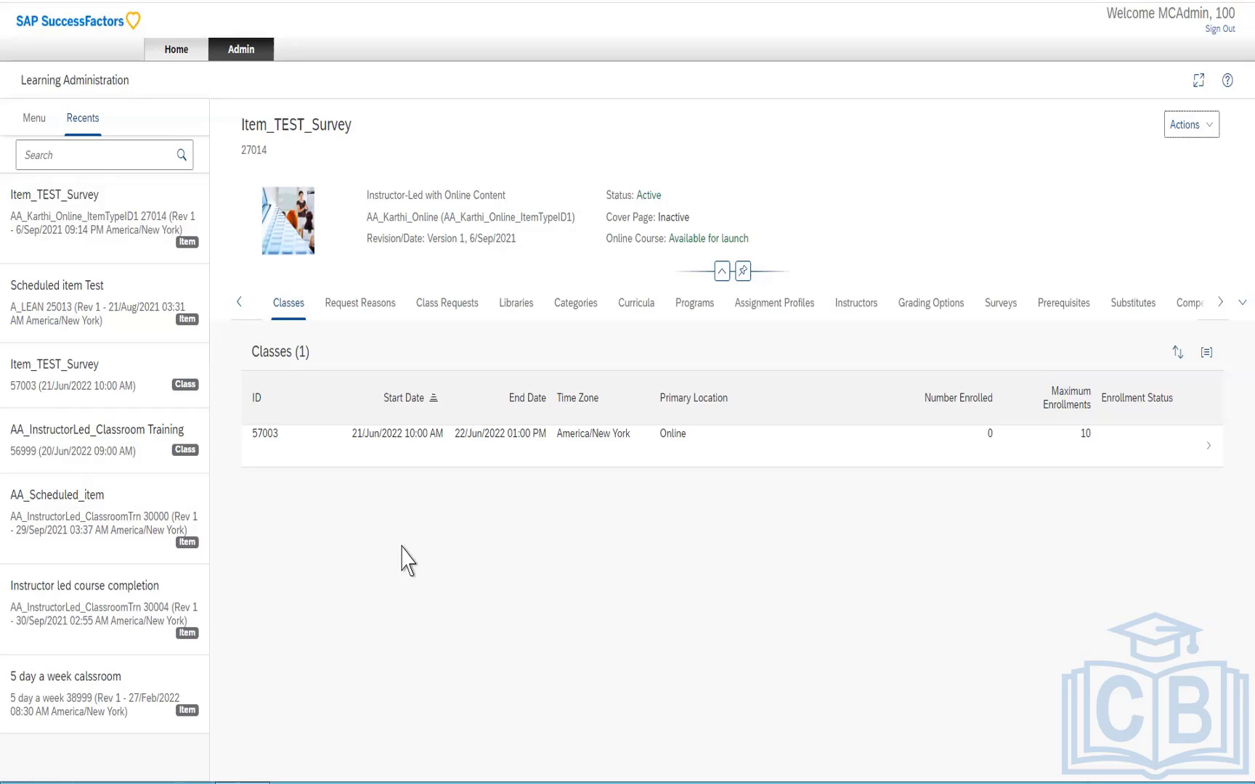
{"action": "left_click", "coordinate": [354, 313]}
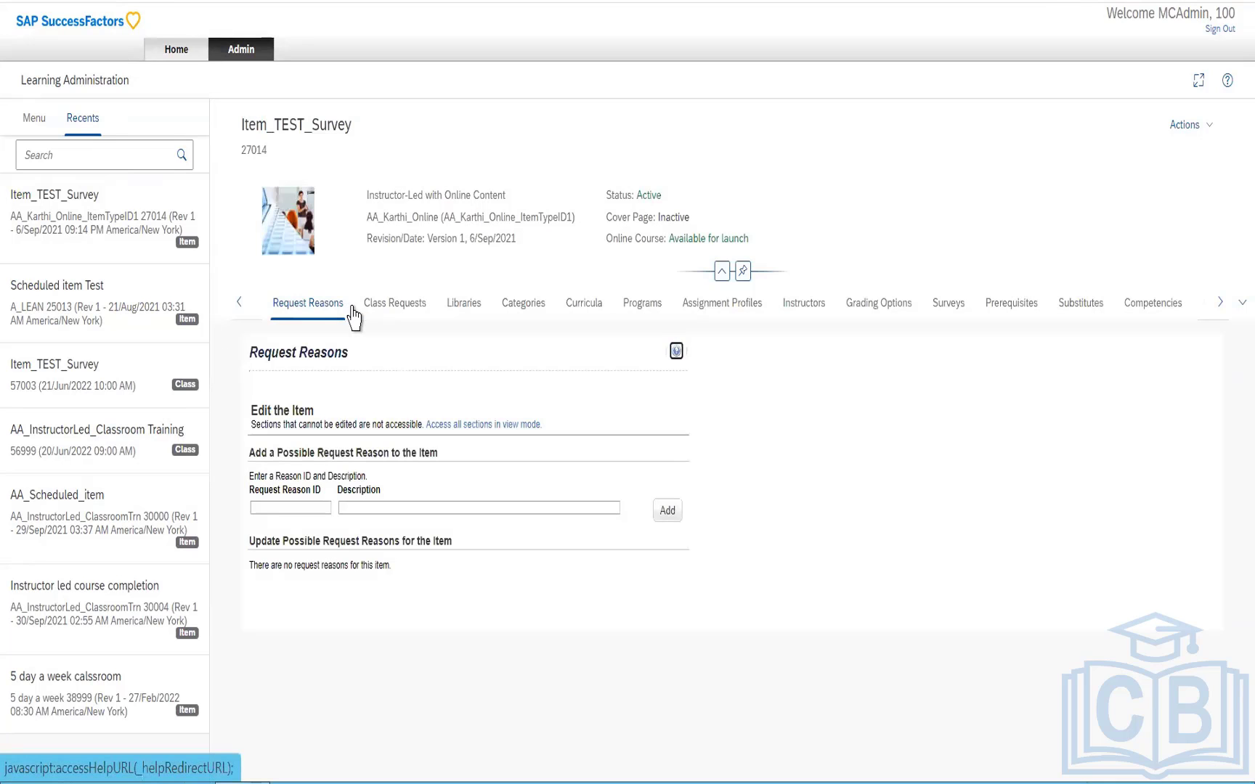
{"action": "left_click", "coordinate": [491, 426]}
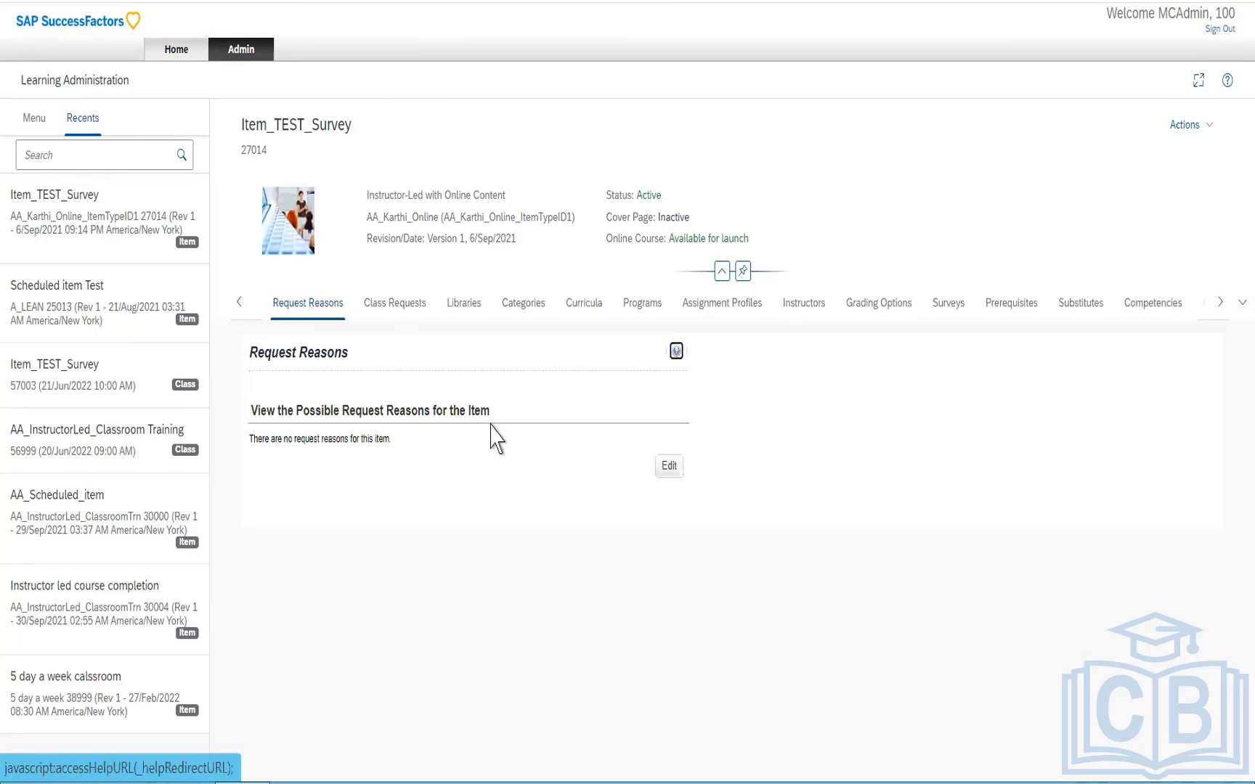
{"action": "left_click", "coordinate": [664, 470]}
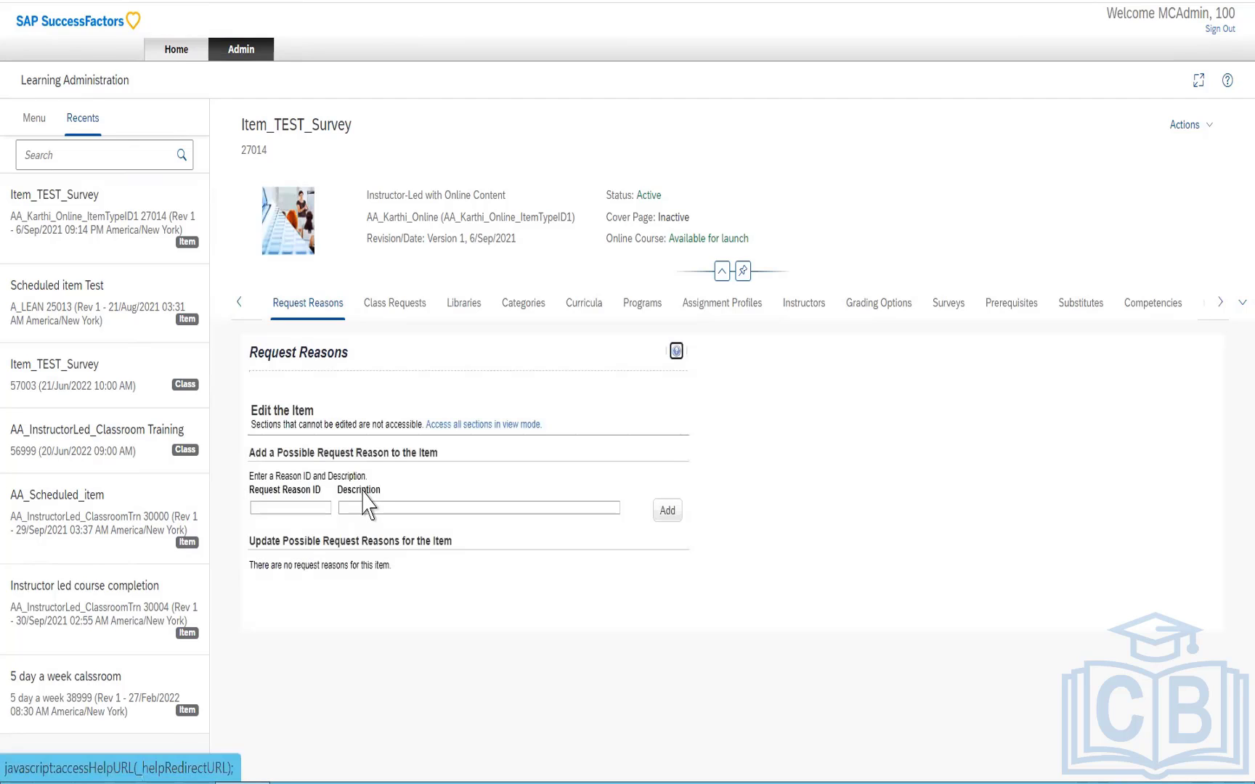
{"action": "left_click", "coordinate": [316, 507]}
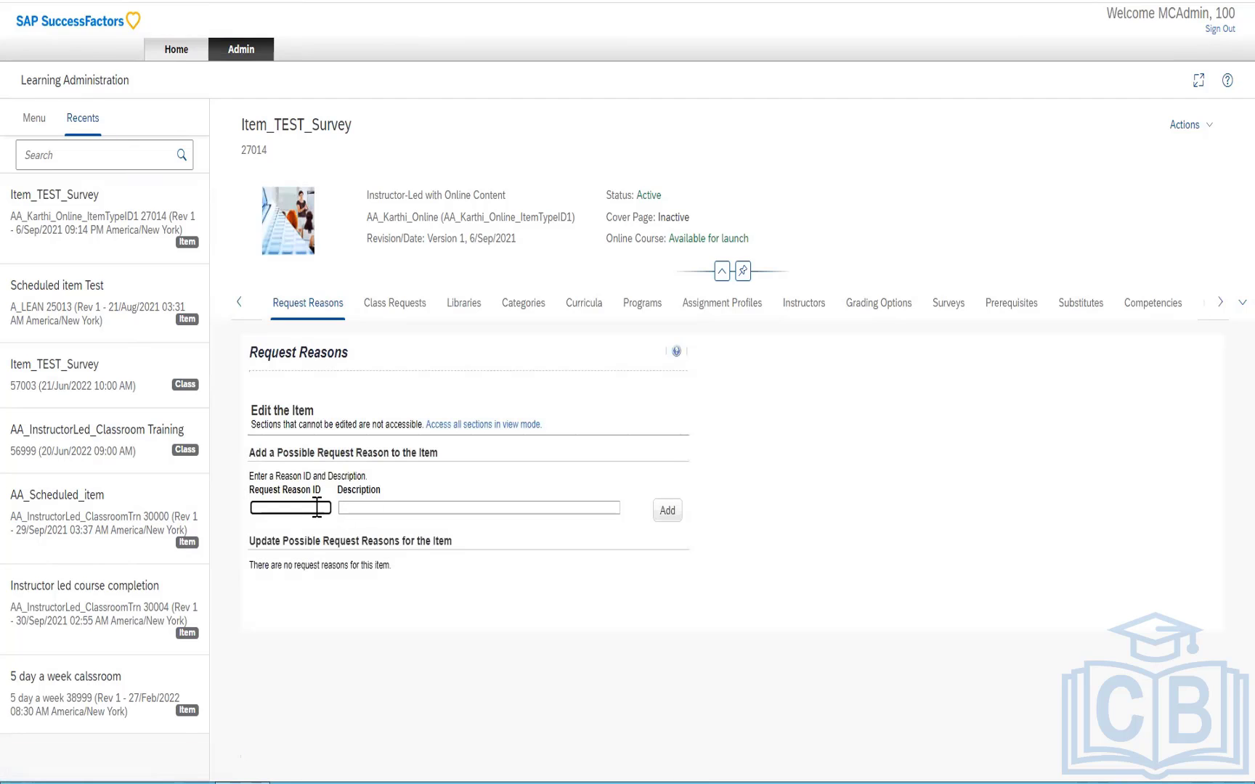
{"action": "type", "text": "1234"}
{"action": "left_click", "coordinate": [355, 508]}
{"action": "type", "text": "test"}
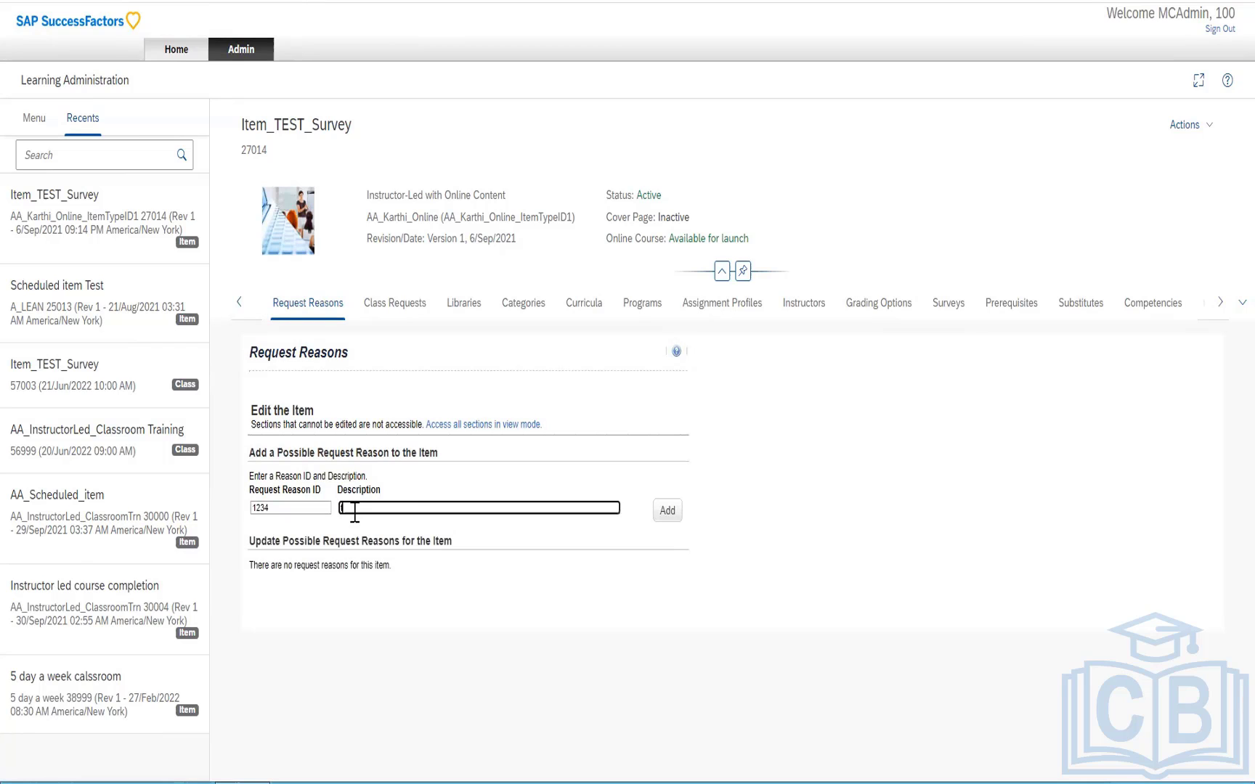
{"action": "left_click", "coordinate": [668, 512]}
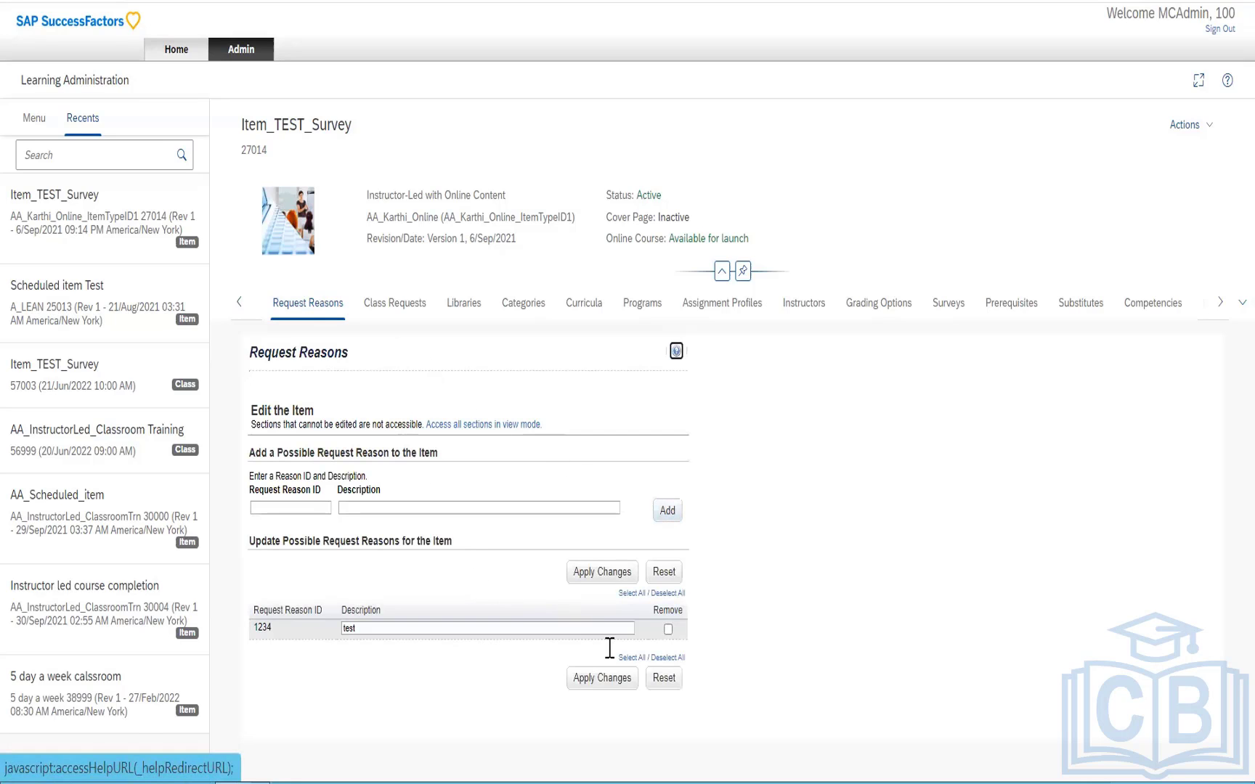
{"action": "left_click", "coordinate": [608, 681]}
Step: Examine the item's class request form, recheck its request reasons and return to the form's User ID field
{"action": "left_click", "coordinate": [384, 311]}
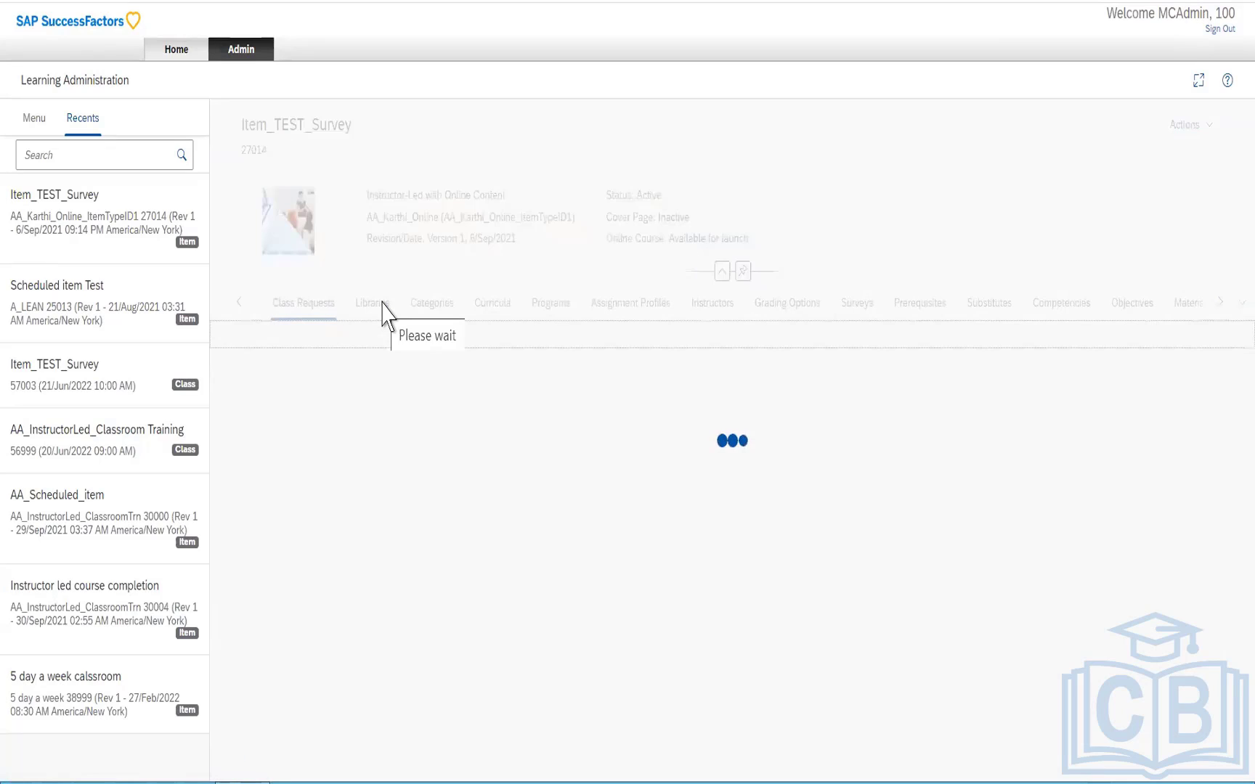
{"action": "left_click", "coordinate": [239, 305]}
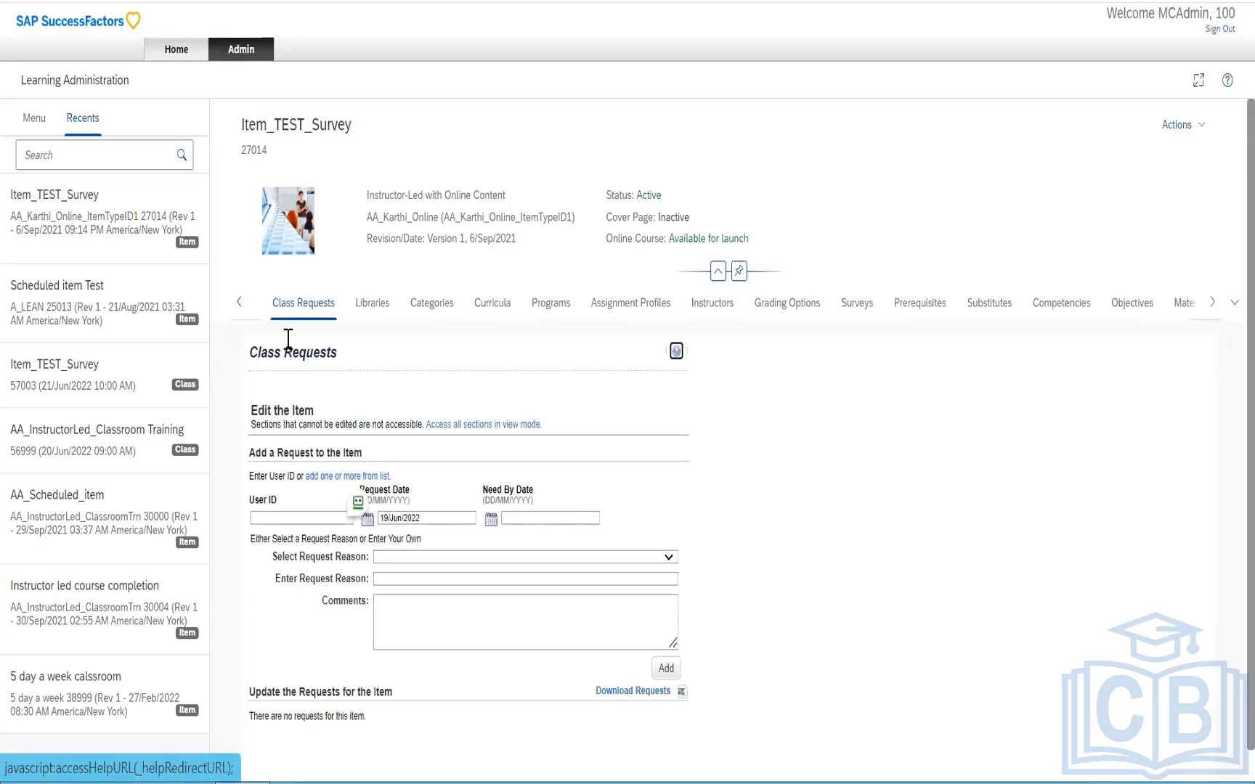
{"action": "left_click", "coordinate": [240, 308]}
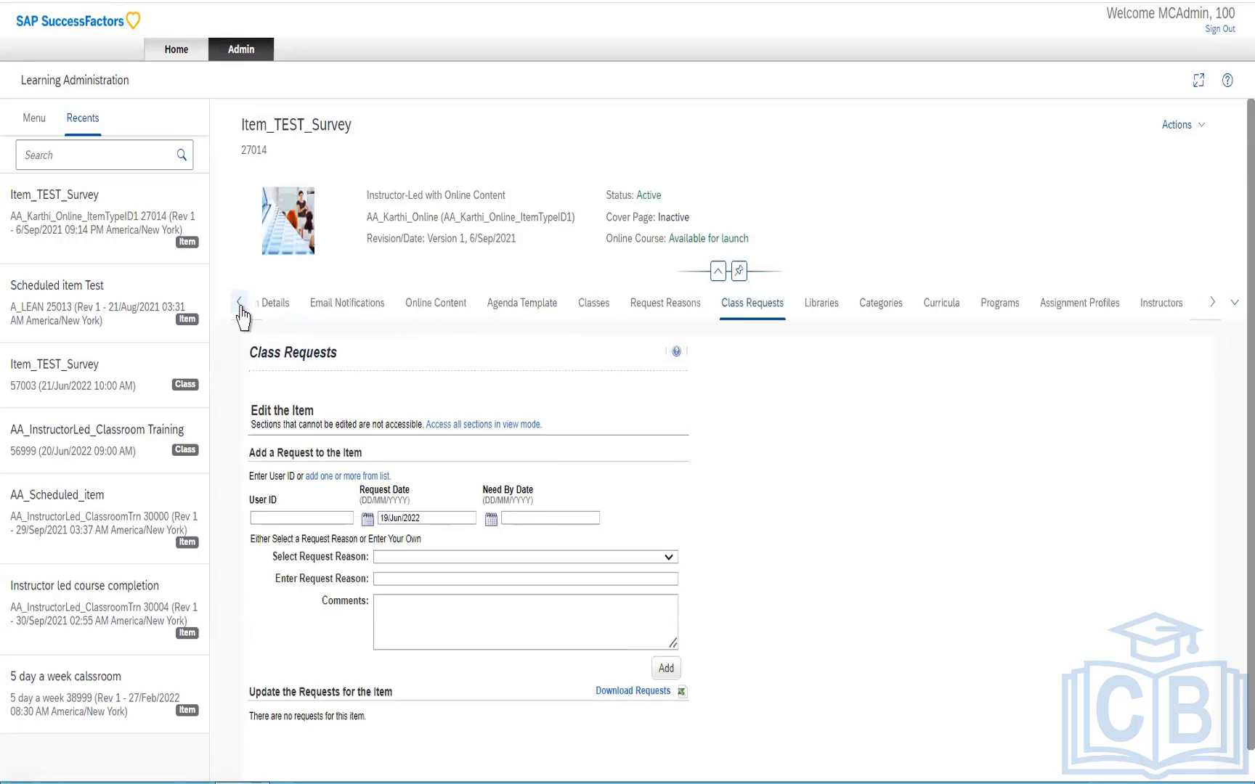
{"action": "left_click", "coordinate": [668, 305]}
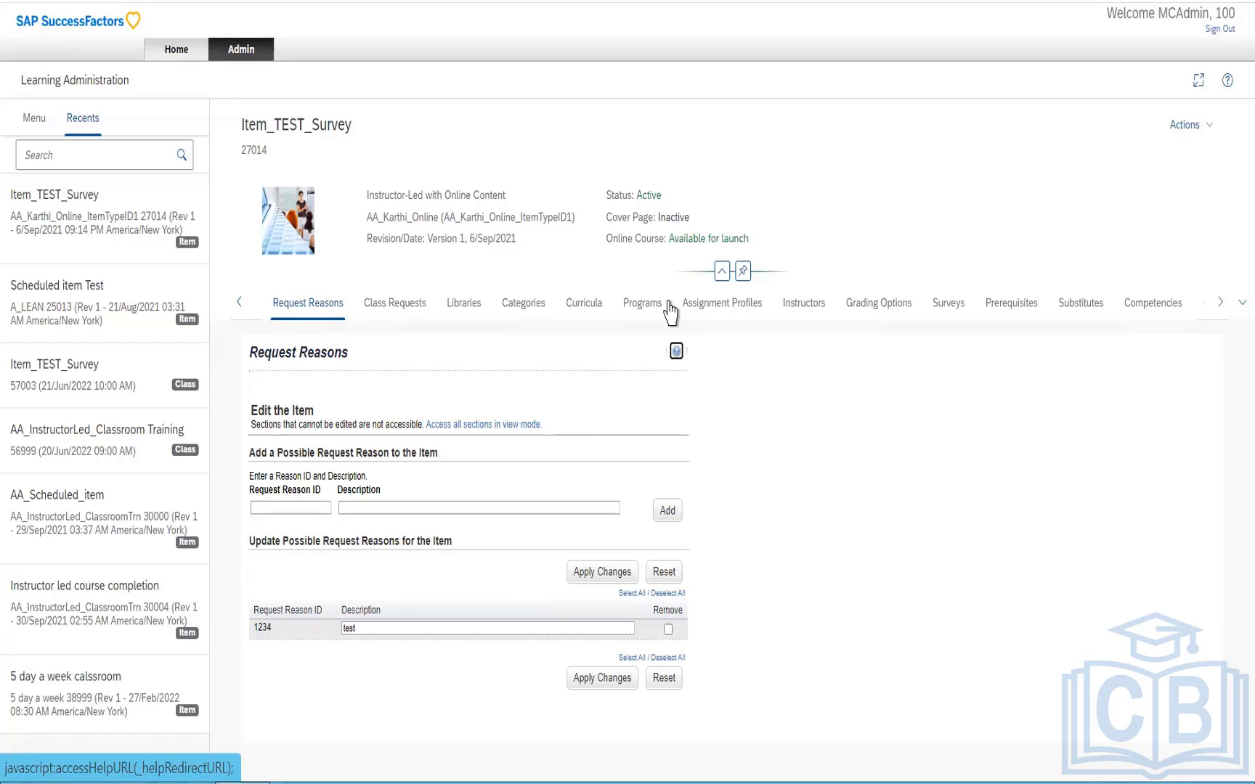
{"action": "left_click", "coordinate": [399, 327]}
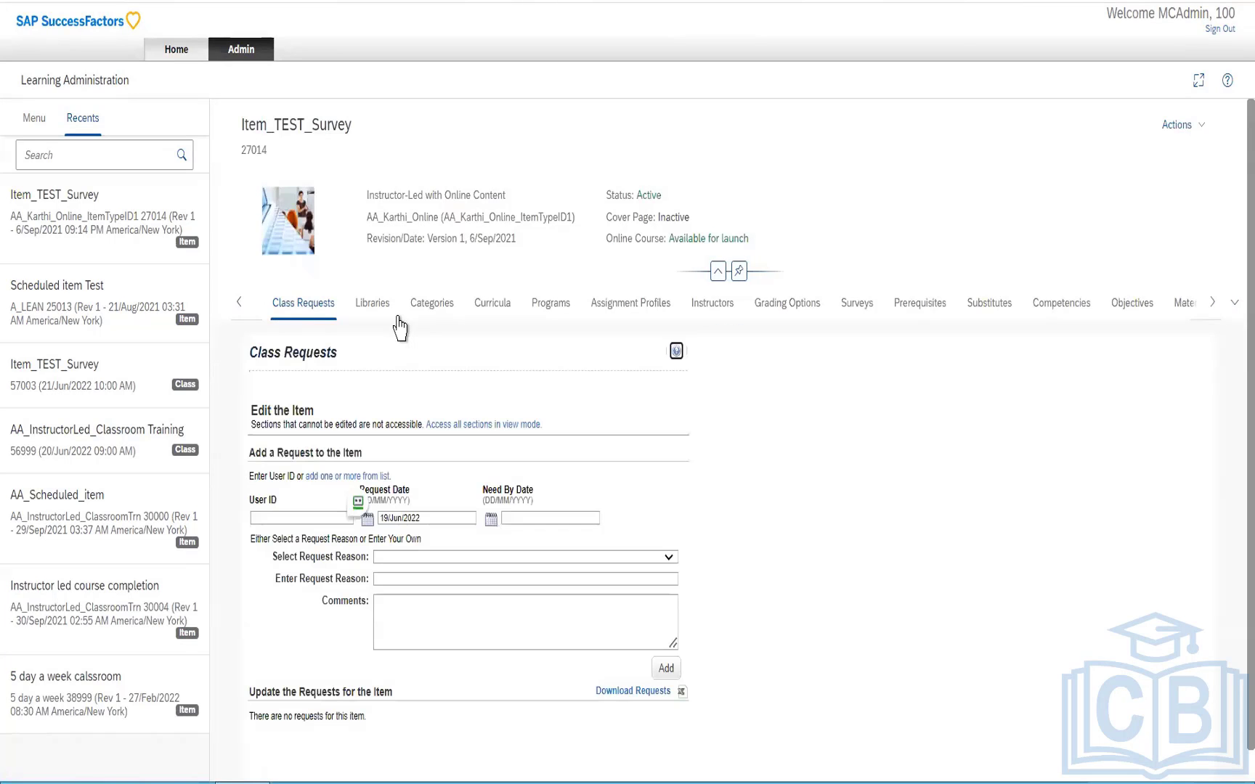
{"action": "left_click", "coordinate": [295, 519]}
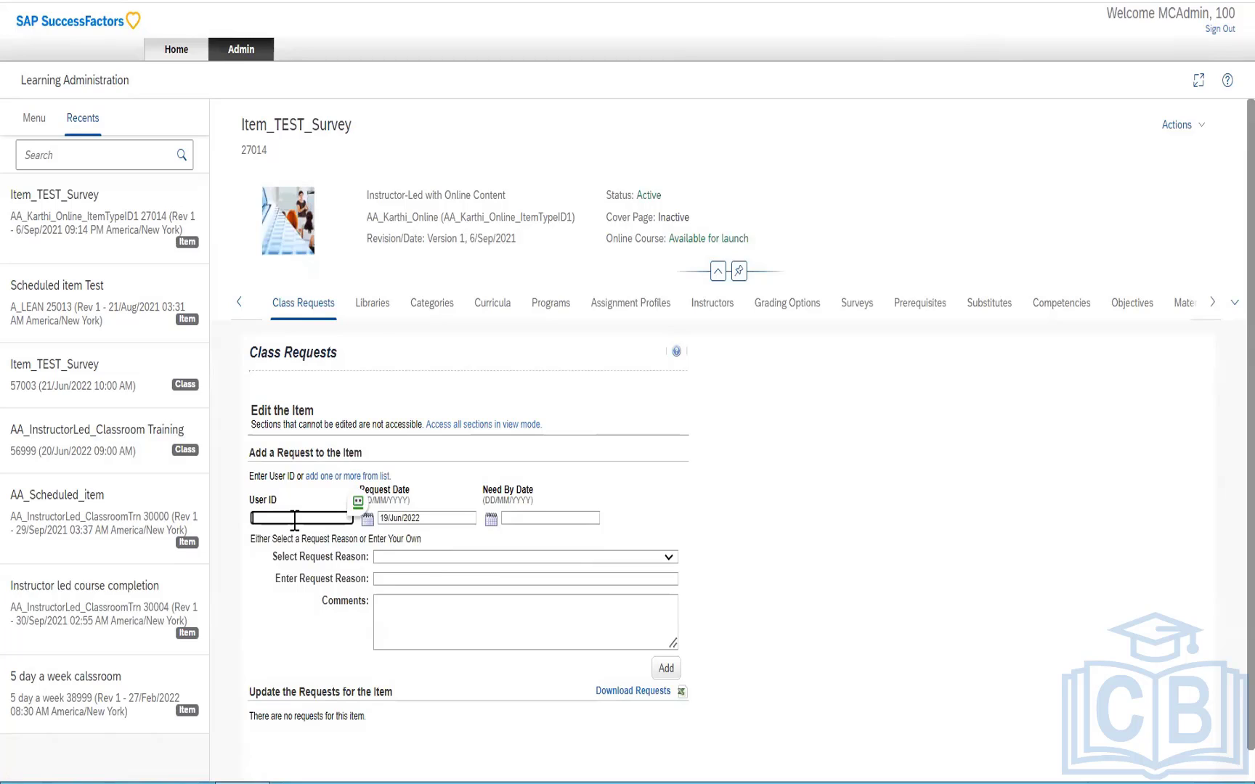
Step: View the item's libraries, list all libraries it can be added to and close the list without adding any
{"action": "left_click", "coordinate": [371, 308]}
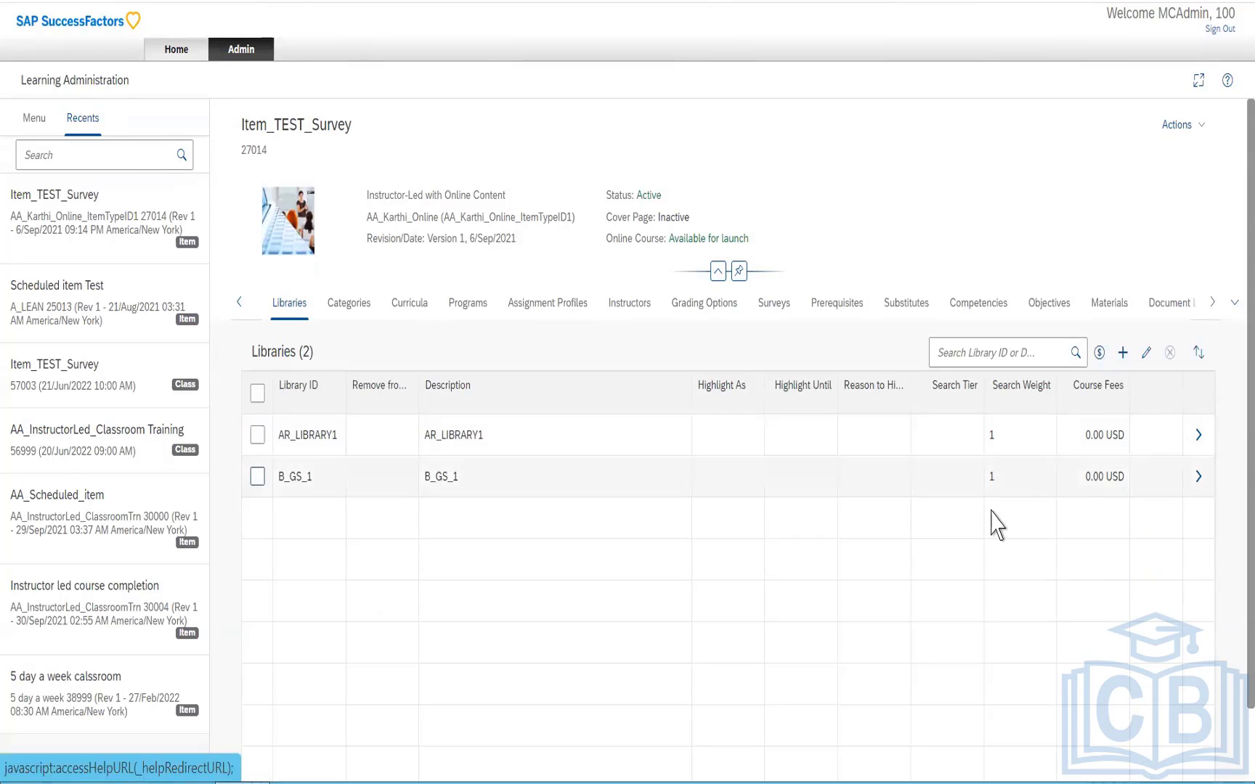
{"action": "left_click", "coordinate": [1122, 354]}
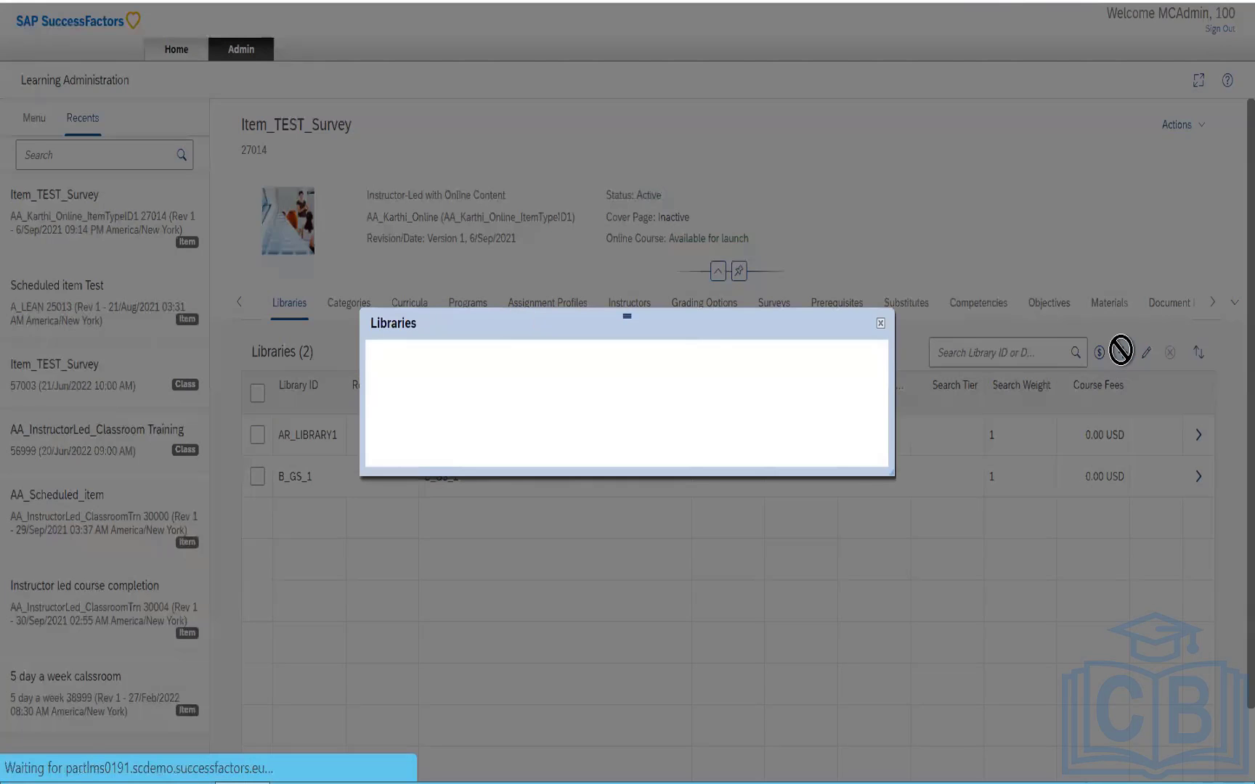
{"action": "left_click", "coordinate": [735, 428]}
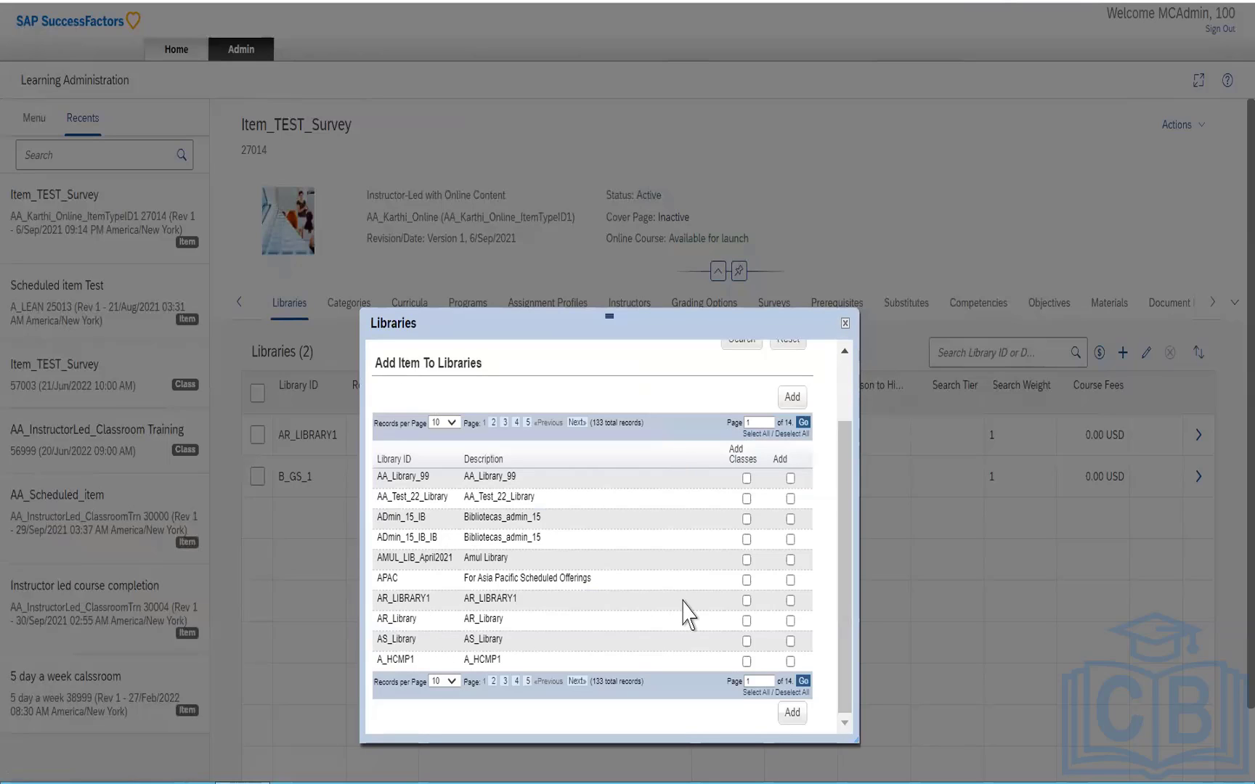
{"action": "left_click", "coordinate": [847, 323]}
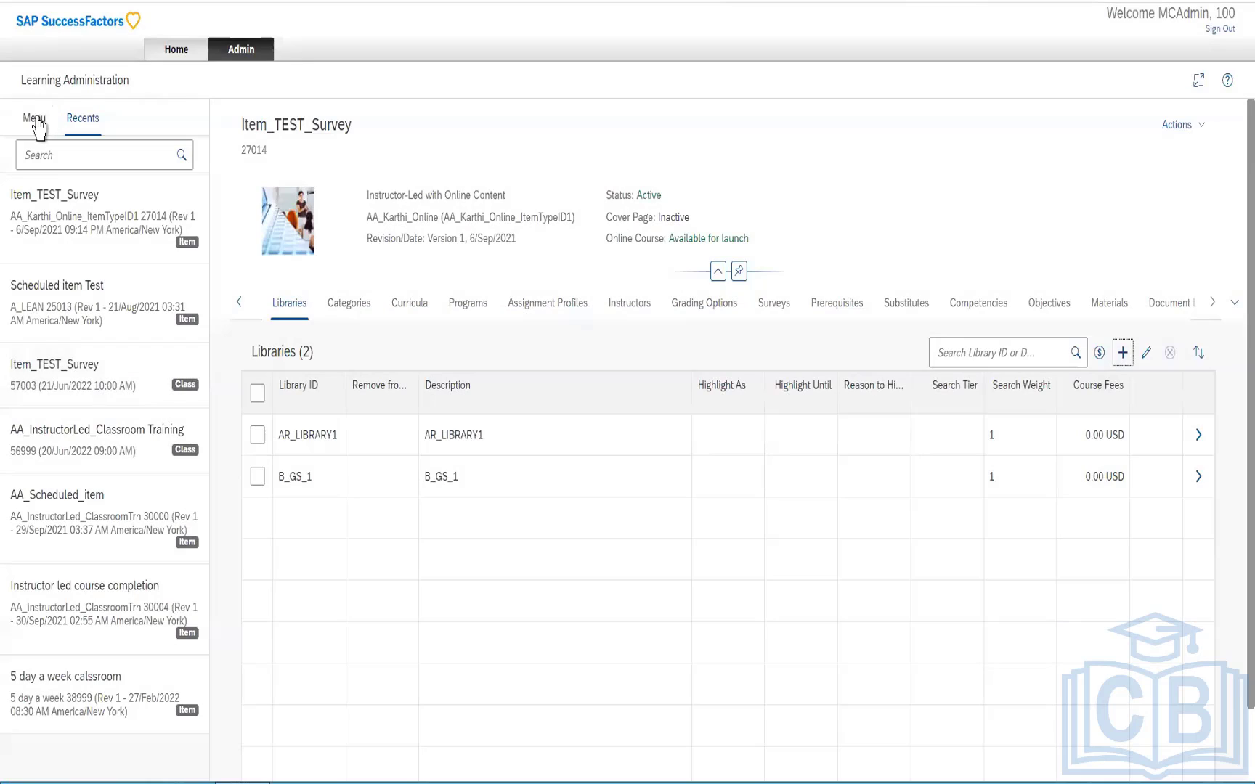
Step: Go to the learning items, search without any criteria and open Item_TEST_Survey with ID 27014
{"action": "left_click", "coordinate": [34, 120]}
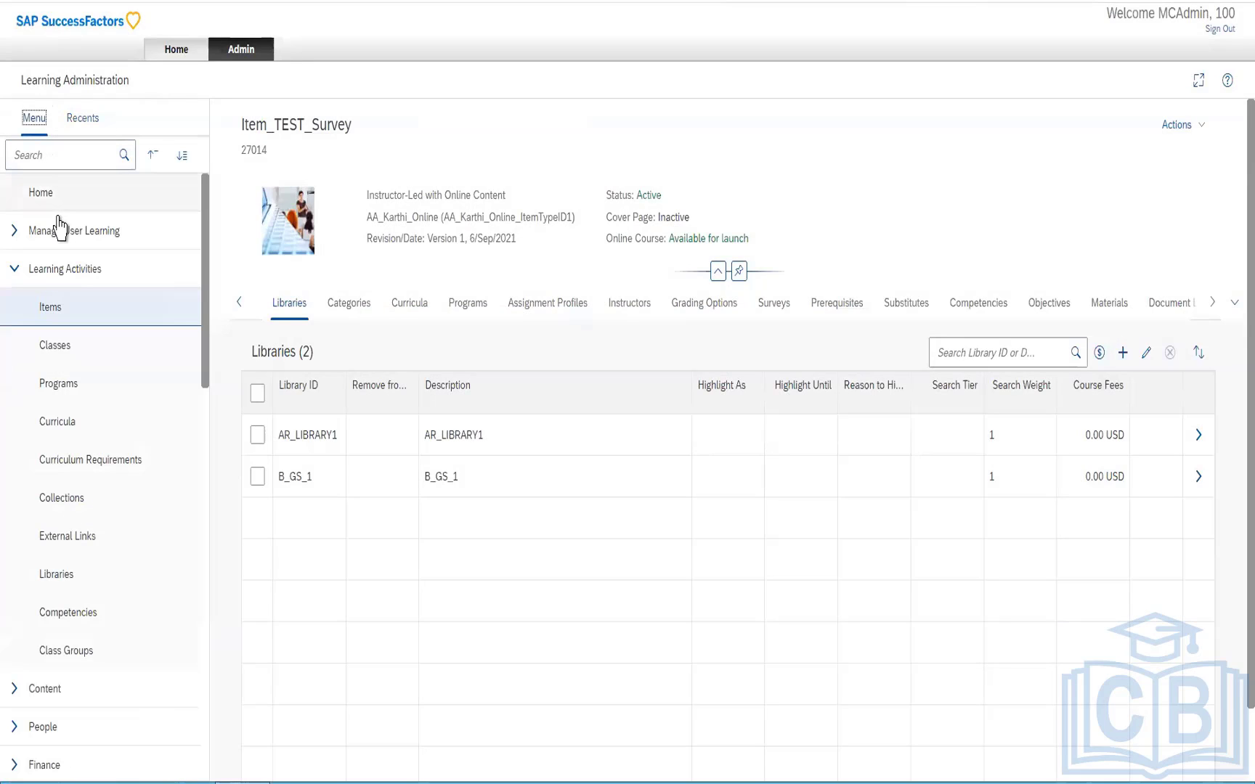
{"action": "left_click", "coordinate": [57, 575]}
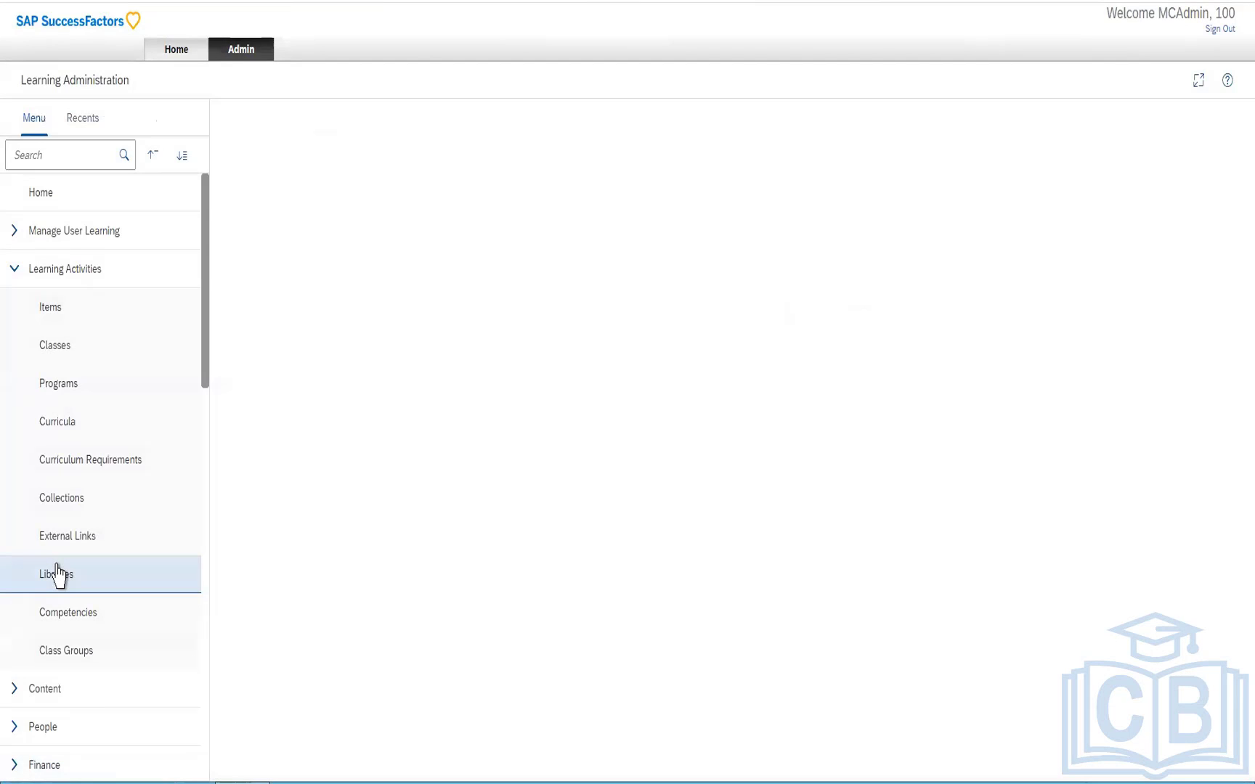
{"action": "left_click", "coordinate": [63, 312]}
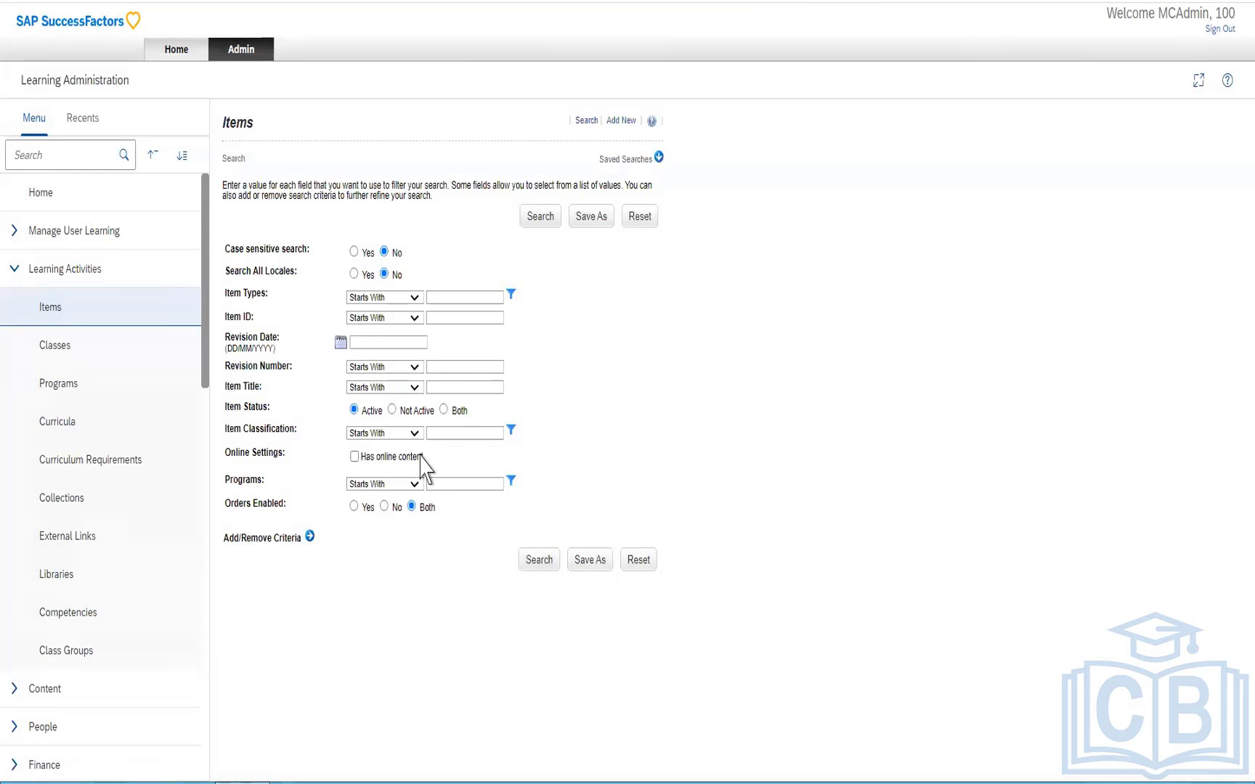
{"action": "left_click", "coordinate": [528, 563]}
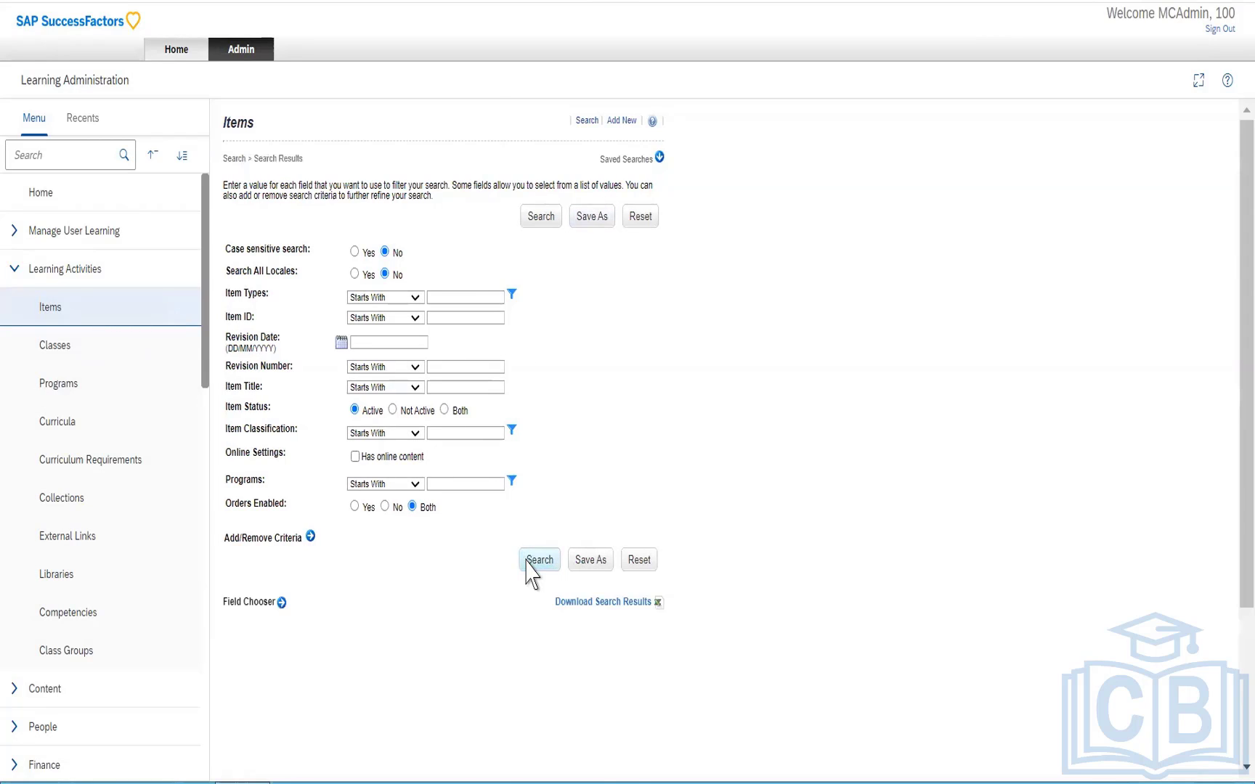
{"action": "scroll", "coordinate": [528, 564], "scroll_direction": "down", "scroll_amount": 3}
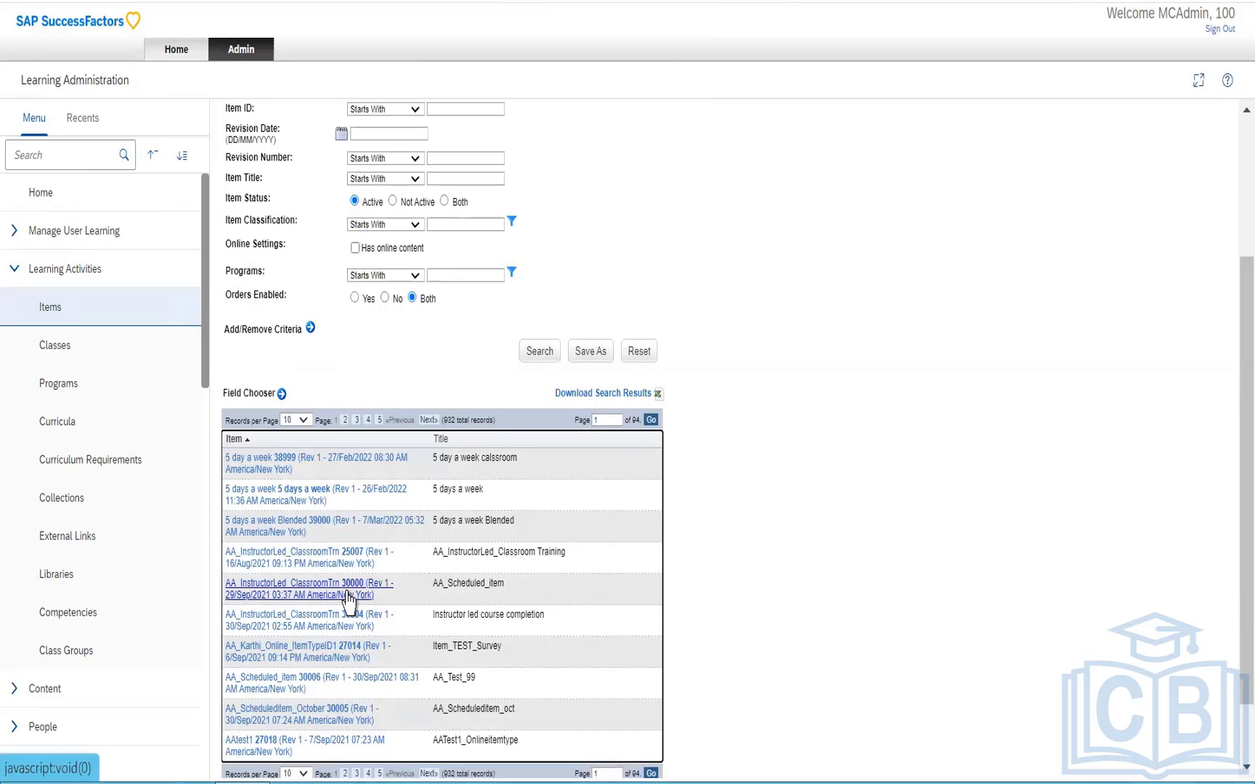
{"action": "left_click", "coordinate": [327, 657]}
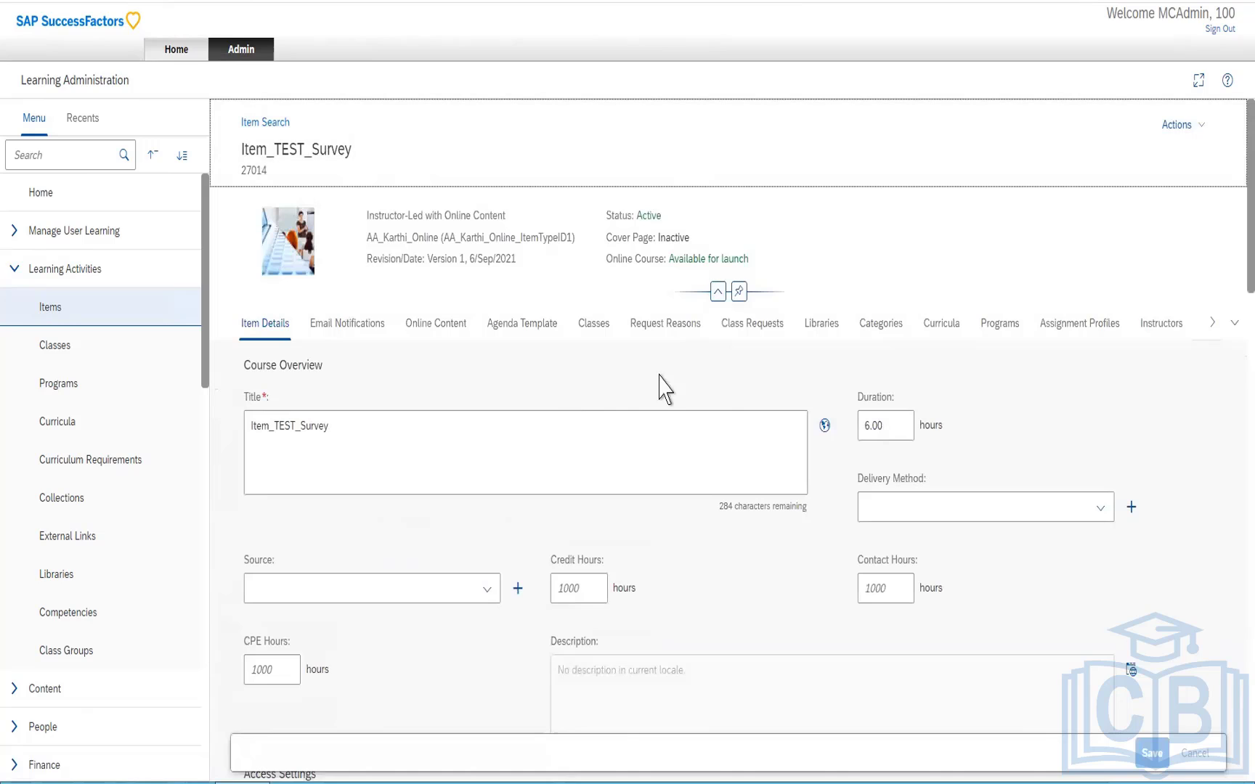
Step: Examine the item's categories and assignment profiles, then open the assignment profile search and close it without adding any
{"action": "left_click", "coordinate": [890, 331]}
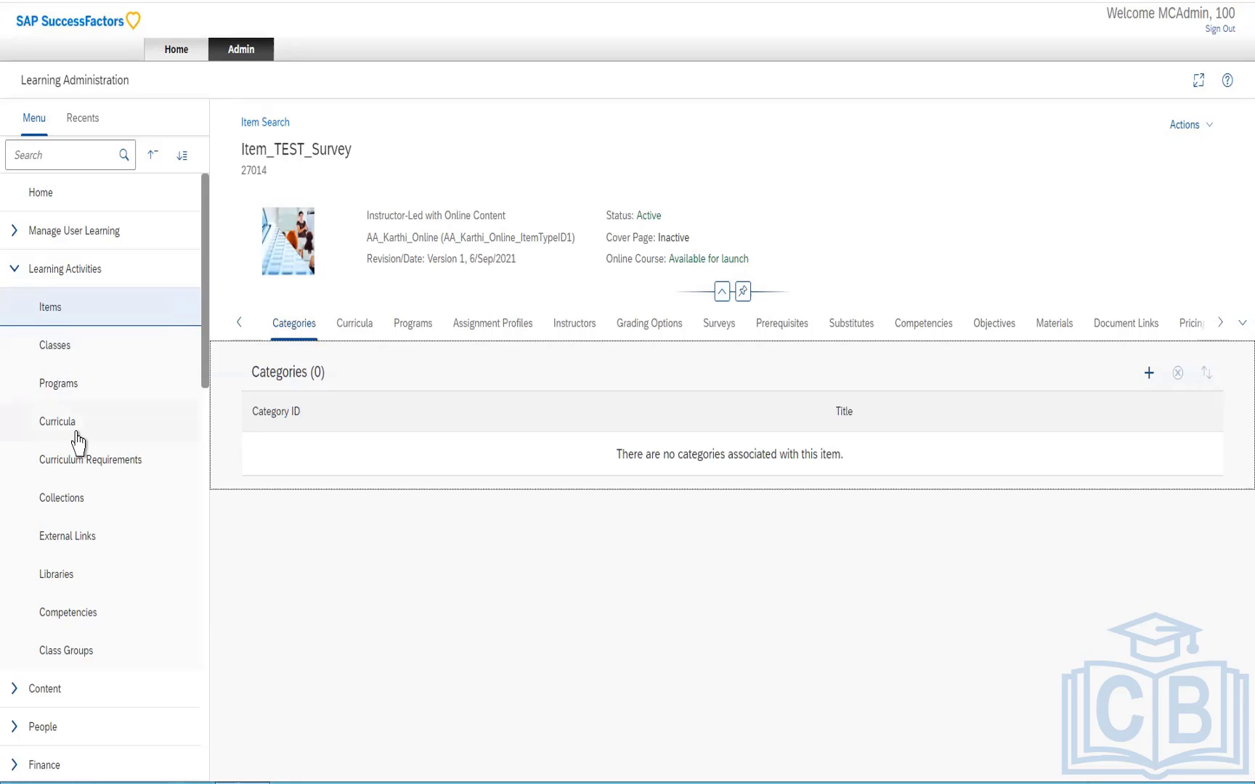
{"action": "left_click", "coordinate": [477, 336]}
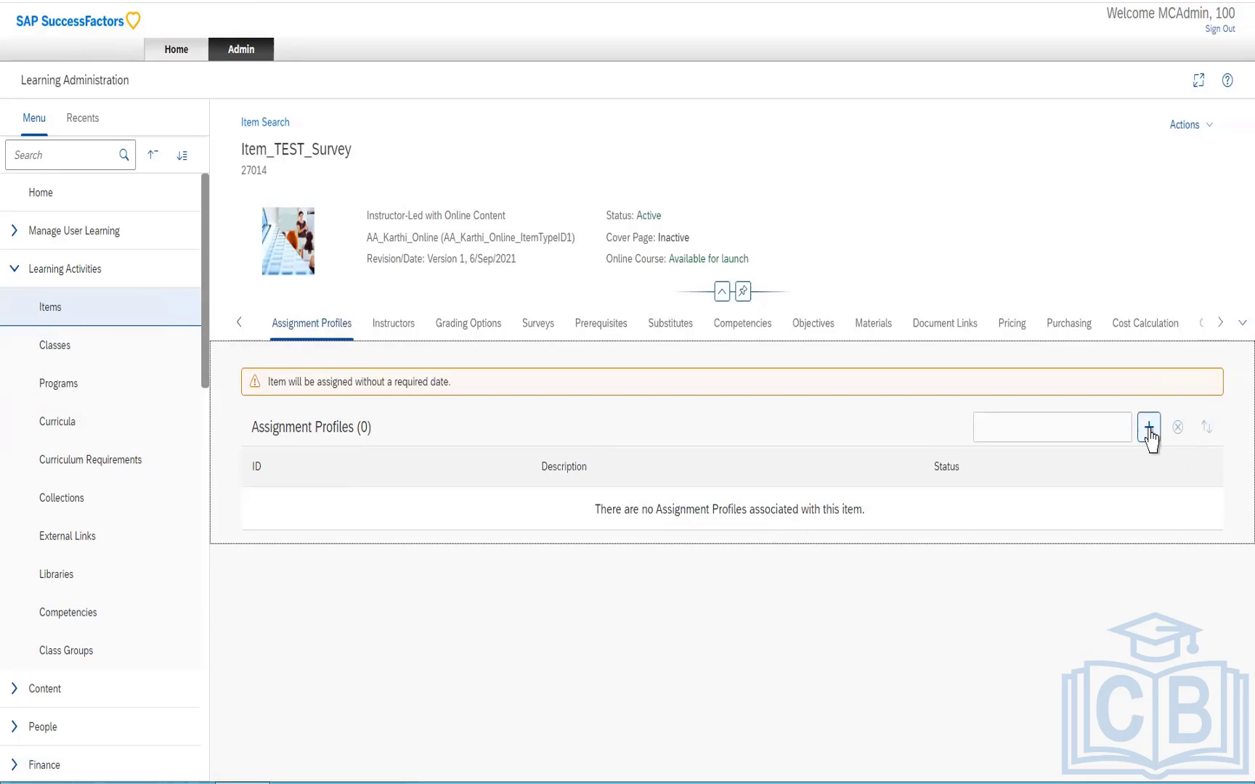
{"action": "left_click", "coordinate": [1149, 430]}
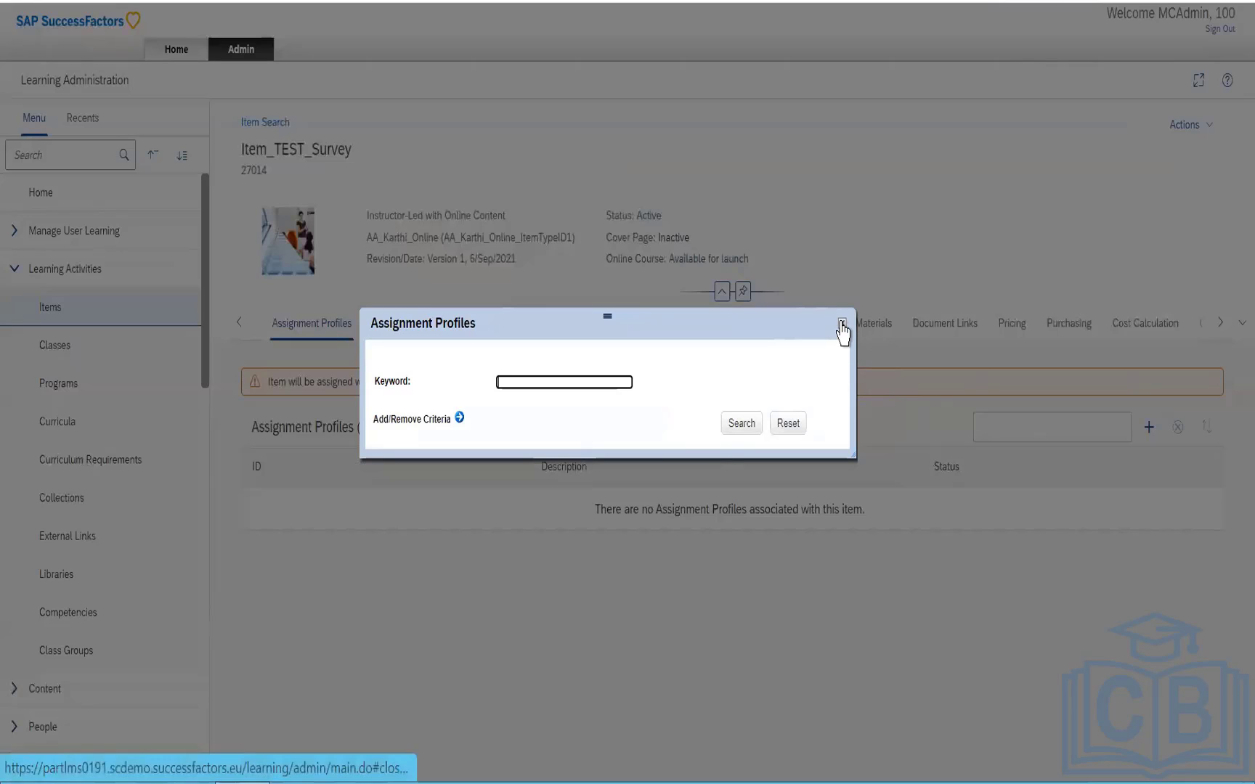
{"action": "left_click", "coordinate": [842, 324]}
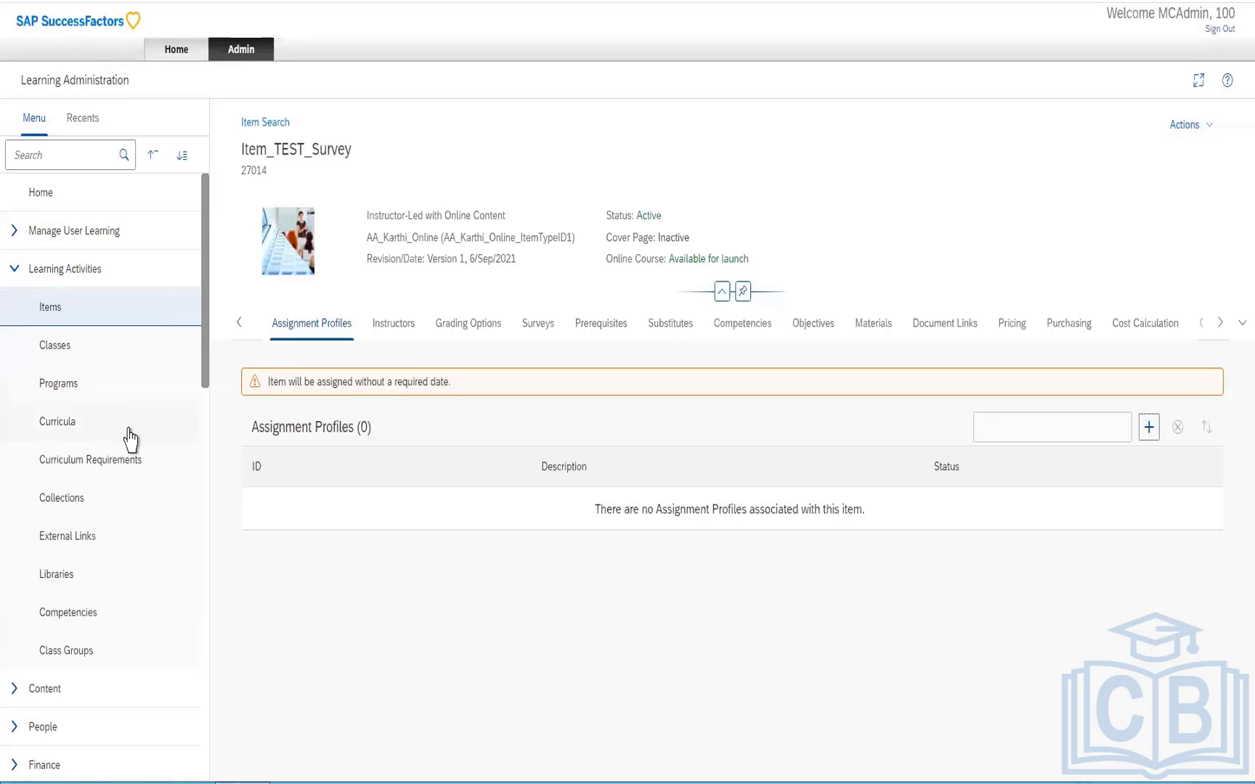